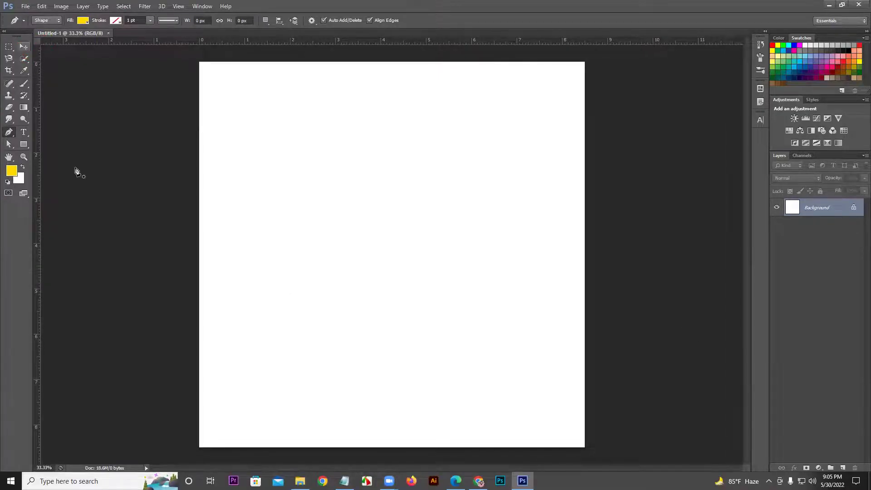
Step: Select the Move tool and switch to the course PDF's CLASS - 04 tool list in Edge
{"action": "left_click", "coordinate": [23, 46]}
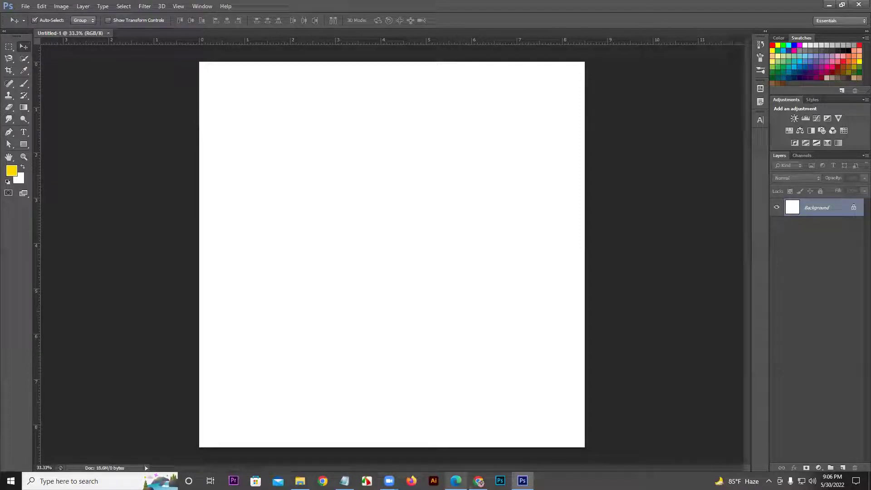
{"action": "key", "text": "alt+Tab"}
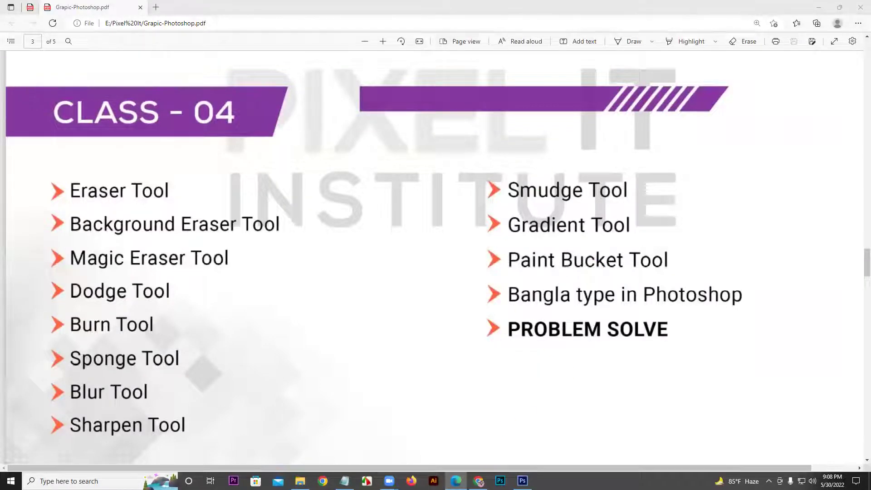
Step: Return from the Edge PDF to Photoshop's blank Untitled-1 document
{"action": "key", "text": "alt+Tab"}
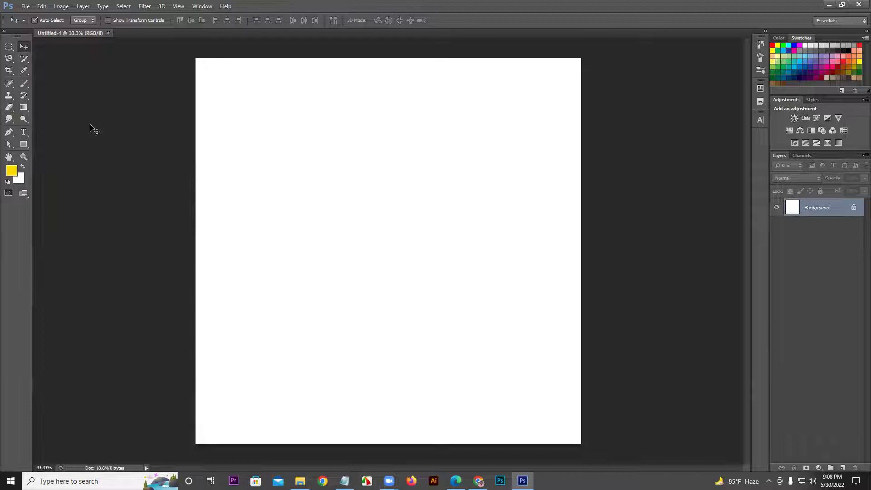
Step: Choose the Eraser tool with a 13 px, 100% hardness round brush and browse its brush presets
{"action": "left_click", "coordinate": [19, 71]}
{"action": "left_click_drag", "start_coordinate": [9, 107], "coordinate": [41, 108]}
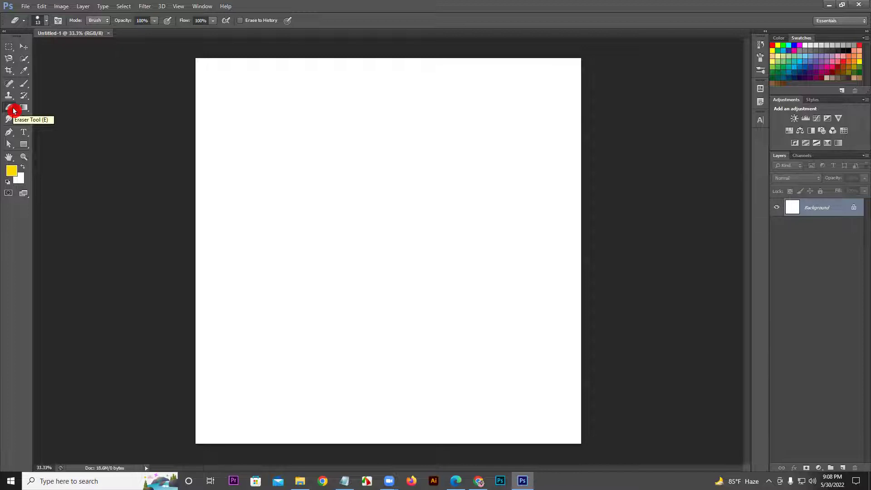
{"action": "right_click", "coordinate": [135, 125]}
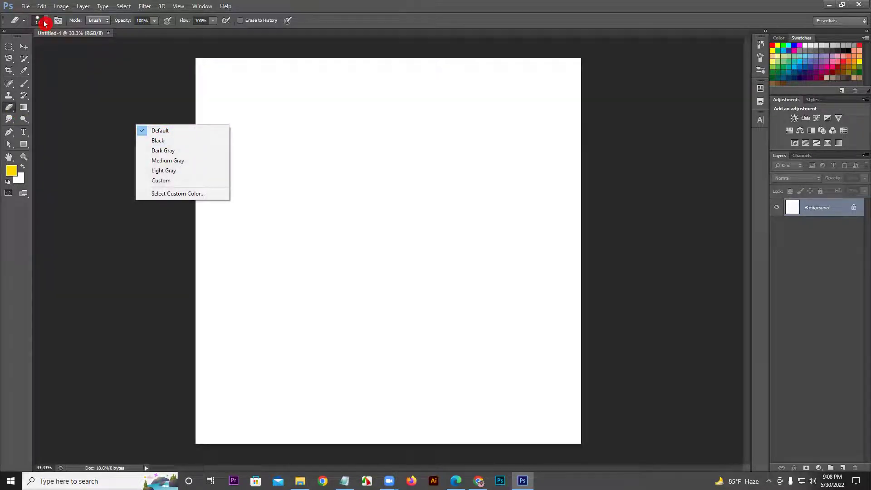
{"action": "left_click", "coordinate": [112, 101]}
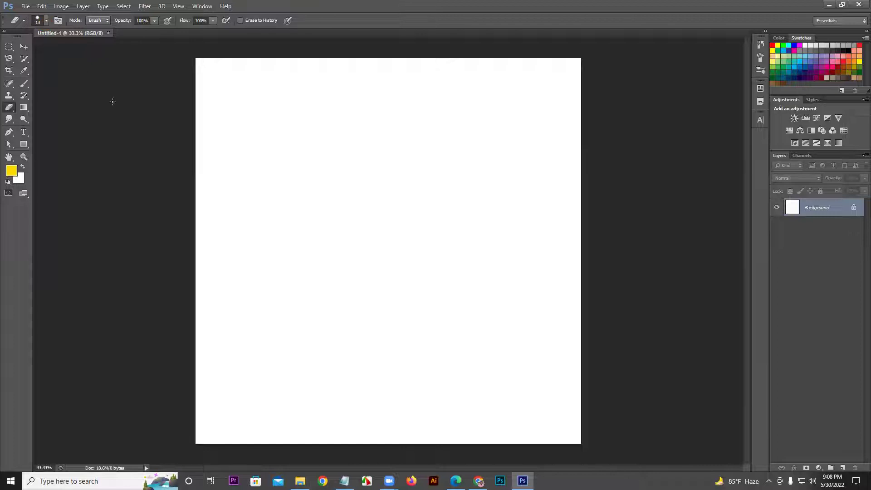
{"action": "left_click", "coordinate": [40, 22]}
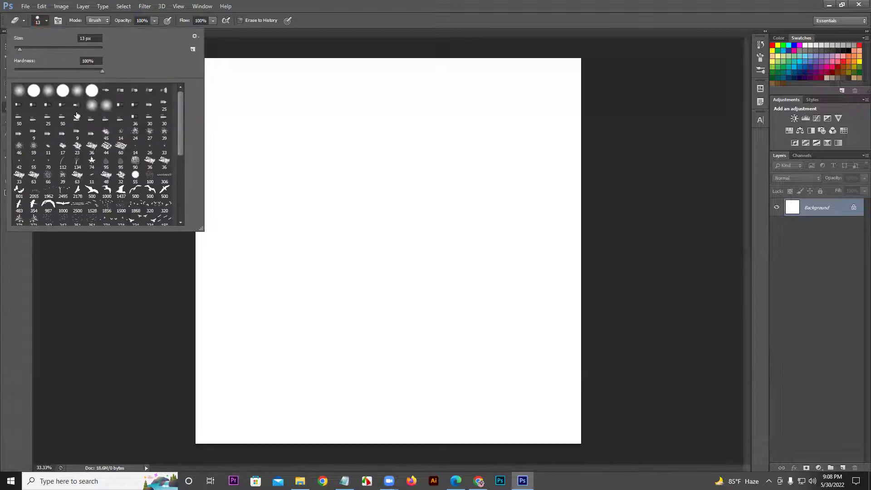
{"action": "left_click_drag", "start_coordinate": [183, 117], "coordinate": [179, 185]}
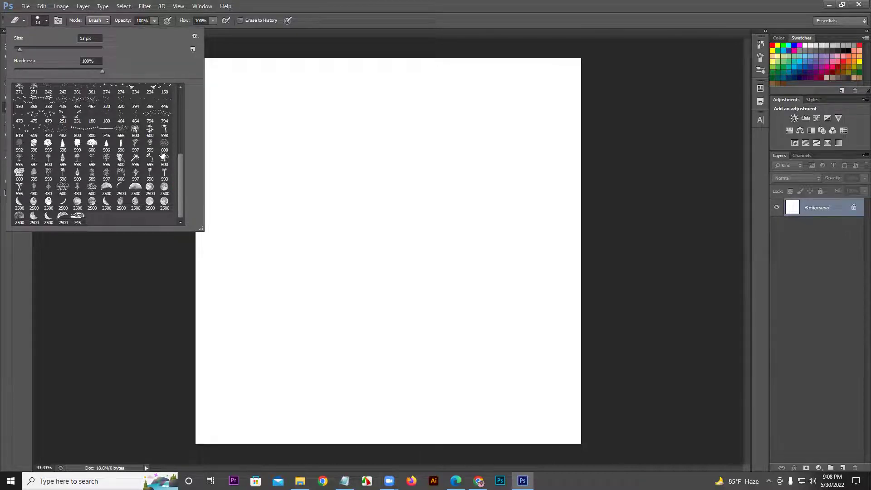
{"action": "mouse_move", "coordinate": [182, 189]}
{"action": "left_mouse_down"}
{"action": "mouse_move", "coordinate": [179, 107]}
{"action": "mouse_move", "coordinate": [14, 86]}
{"action": "left_mouse_up"}
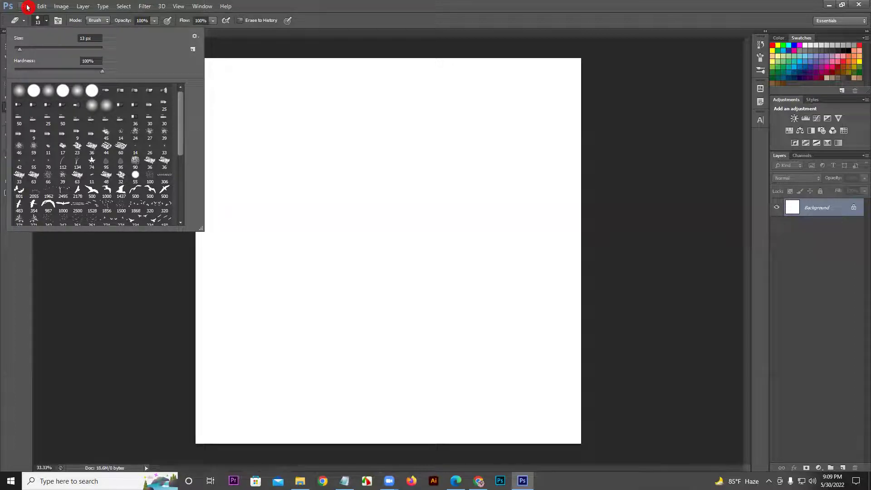
Step: Fill a new Layer 1 with solid yellow, toggle its visibility, and drop eraser hardness to 0%
{"action": "left_click", "coordinate": [847, 217]}
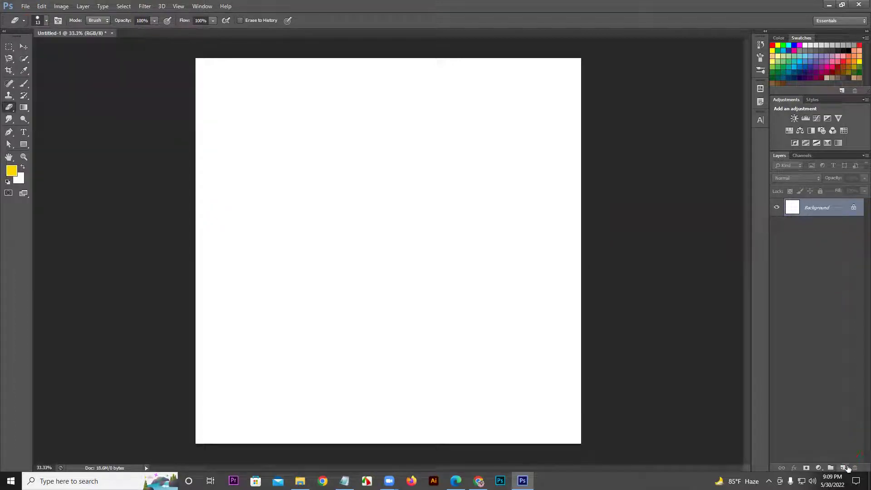
{"action": "left_click", "coordinate": [843, 468]}
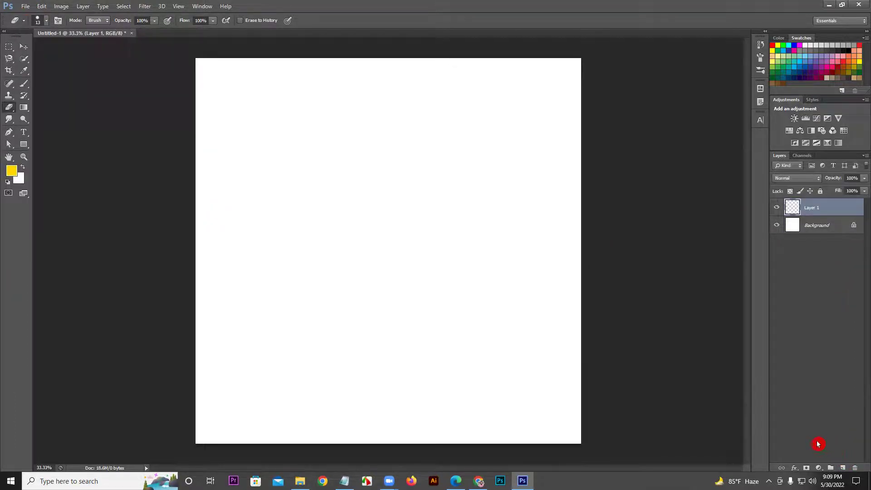
{"action": "key", "text": "alt+BackSpace"}
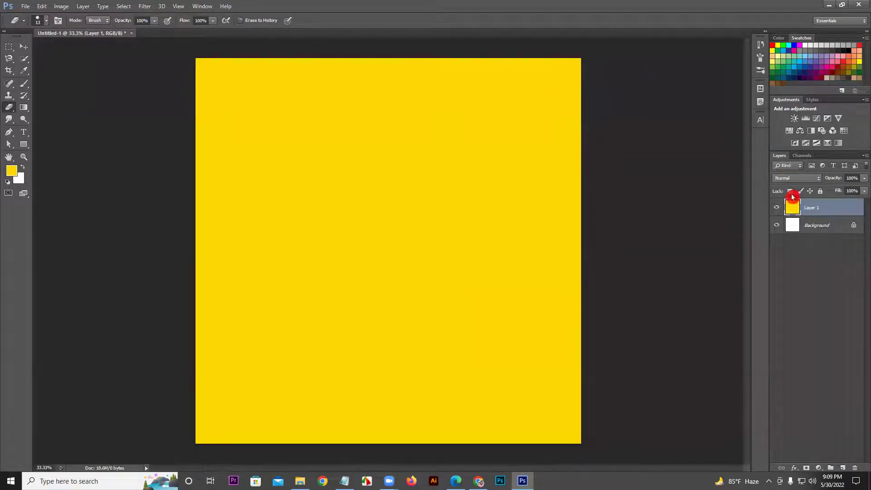
{"action": "left_click", "coordinate": [777, 208]}
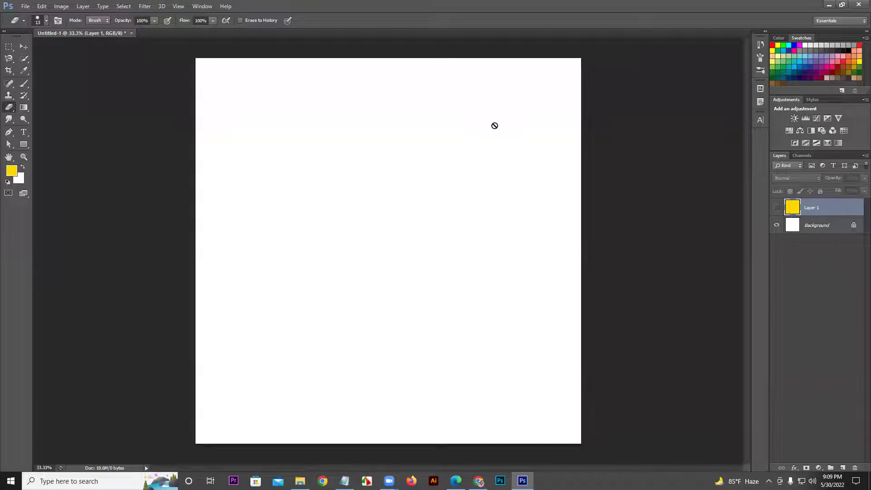
{"action": "left_click", "coordinate": [777, 208]}
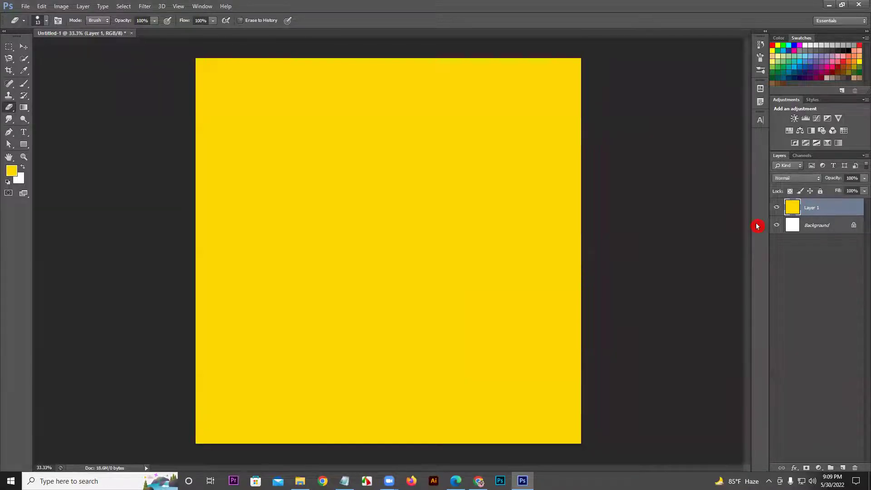
{"action": "left_click", "coordinate": [46, 21]}
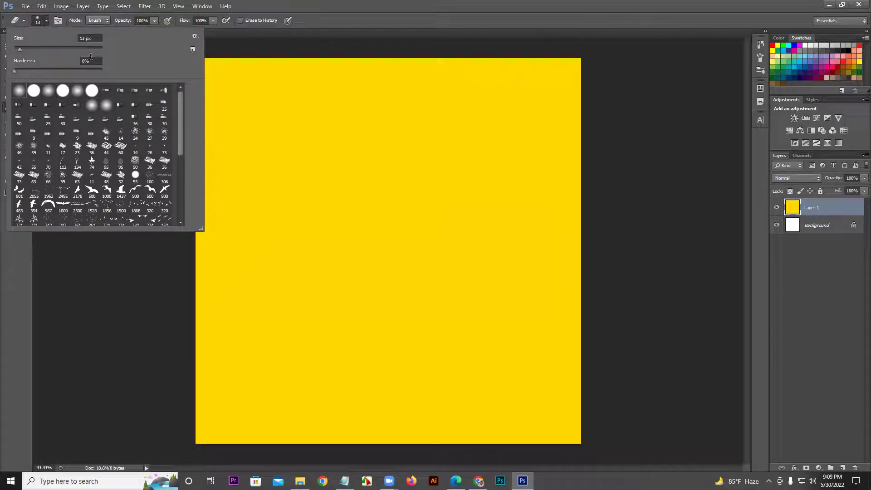
Step: Erase a soft 61 px wavy stroke, then a hard-edged stroke beside it on Layer 1
{"action": "left_click_drag", "start_coordinate": [19, 48], "coordinate": [41, 49]}
{"action": "mouse_move", "coordinate": [294, 84]}
{"action": "left_mouse_down"}
{"action": "mouse_move", "coordinate": [275, 100]}
{"action": "mouse_move", "coordinate": [273, 167]}
{"action": "mouse_move", "coordinate": [255, 218]}
{"action": "left_mouse_up"}
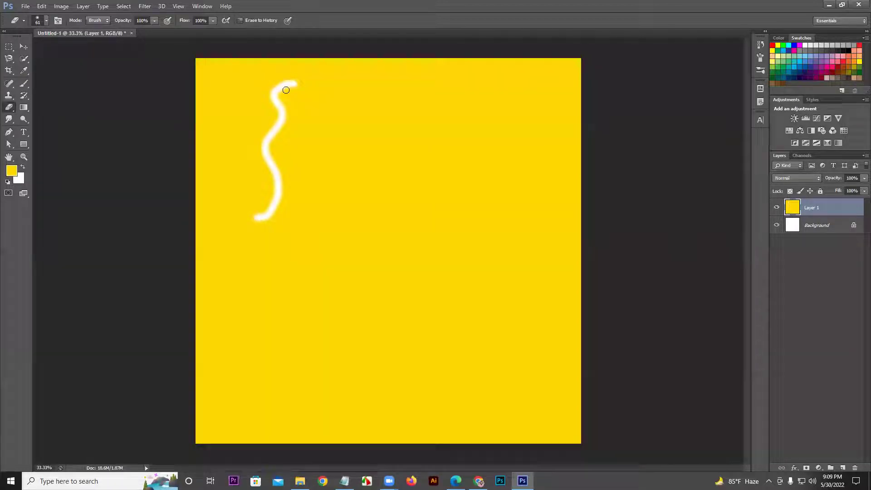
{"action": "left_click", "coordinate": [38, 21]}
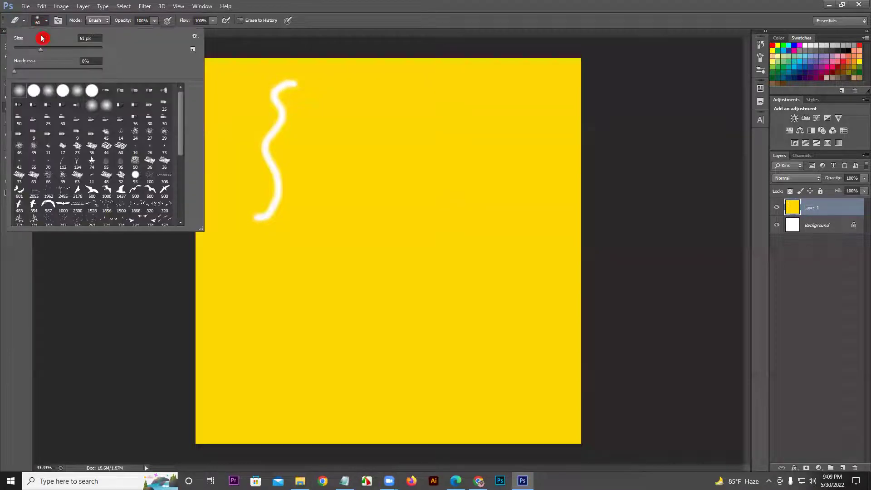
{"action": "left_click", "coordinate": [35, 91]}
{"action": "mouse_move", "coordinate": [323, 84]}
{"action": "left_mouse_down"}
{"action": "mouse_move", "coordinate": [335, 108]}
{"action": "mouse_move", "coordinate": [336, 222]}
{"action": "left_mouse_up"}
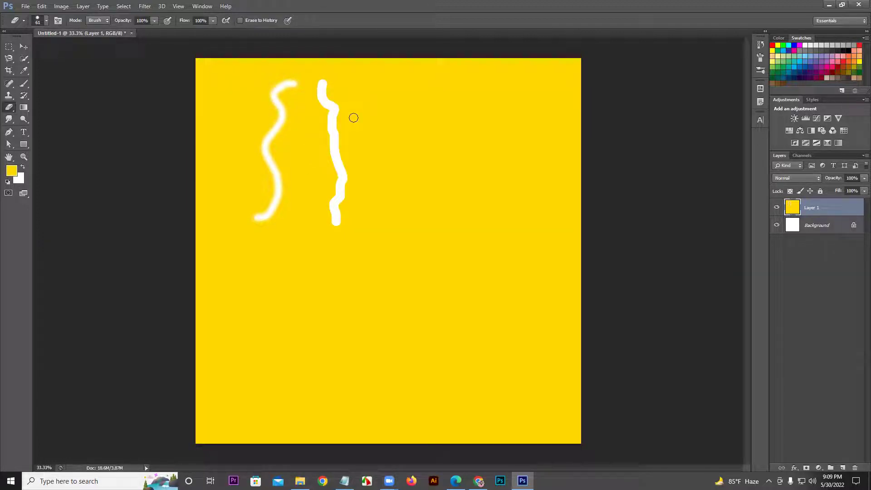
Step: Erase a bird shape with the bird brush and hide the white Background to show transparency
{"action": "left_click", "coordinate": [46, 20]}
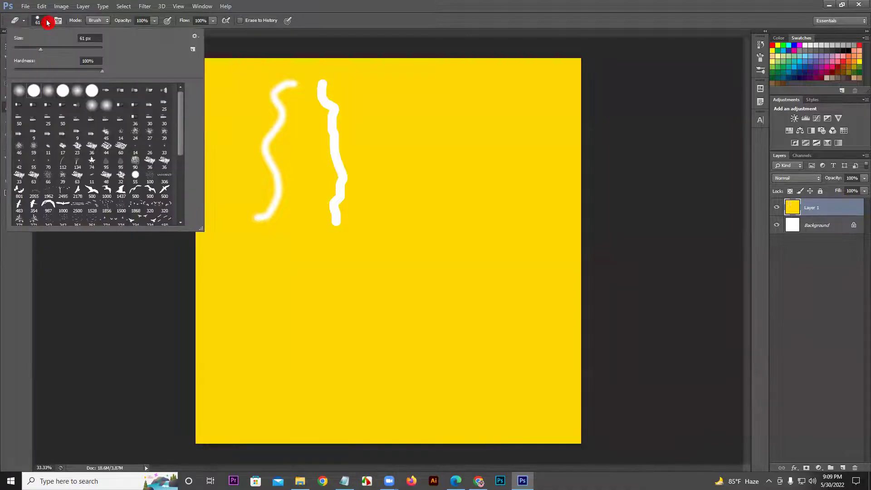
{"action": "left_click", "coordinate": [121, 190]}
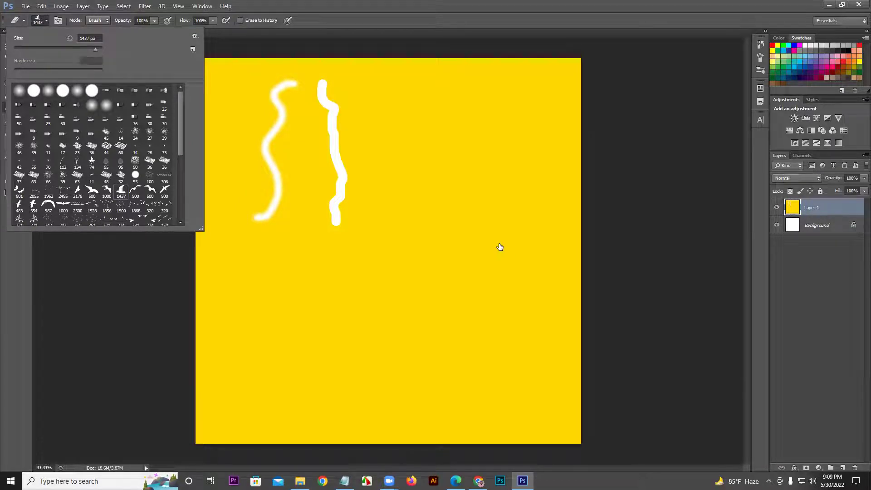
{"action": "left_click", "coordinate": [424, 220]}
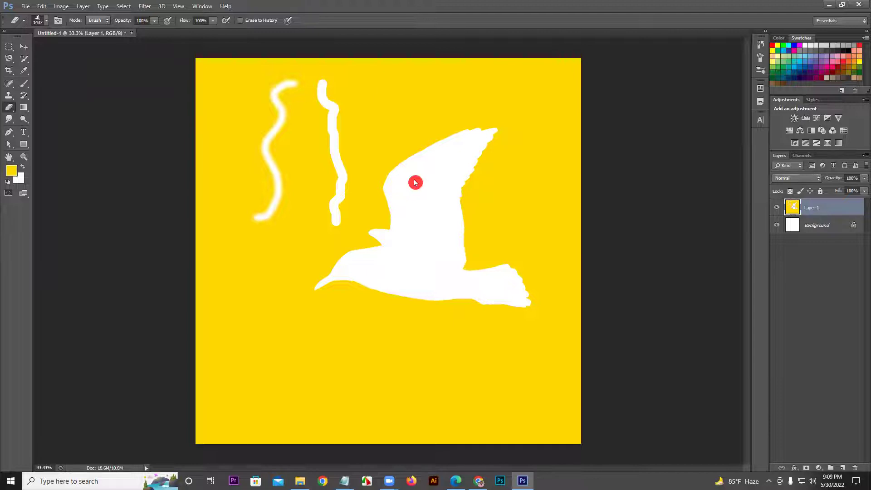
{"action": "left_click", "coordinate": [777, 226]}
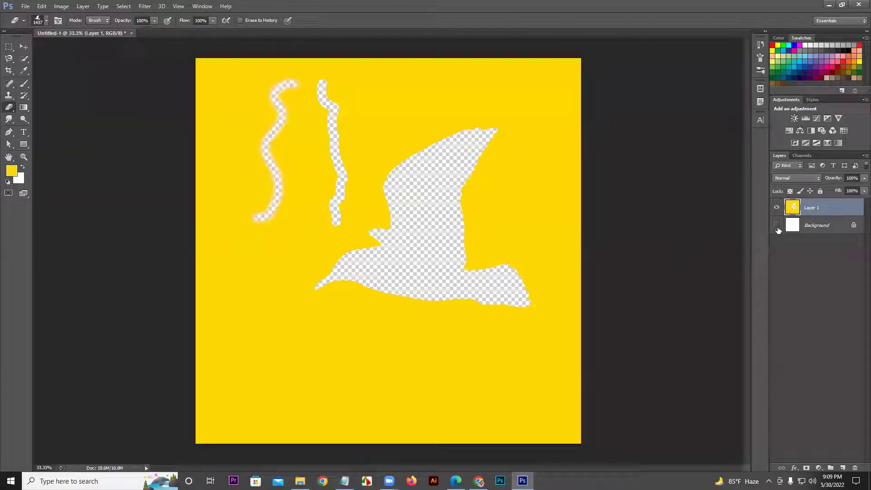
{"action": "mouse_move", "coordinate": [448, 243]}
{"action": "left_mouse_down"}
{"action": "mouse_move", "coordinate": [383, 178]}
{"action": "mouse_move", "coordinate": [344, 204]}
{"action": "mouse_move", "coordinate": [380, 185]}
{"action": "mouse_move", "coordinate": [368, 204]}
{"action": "left_mouse_up"}
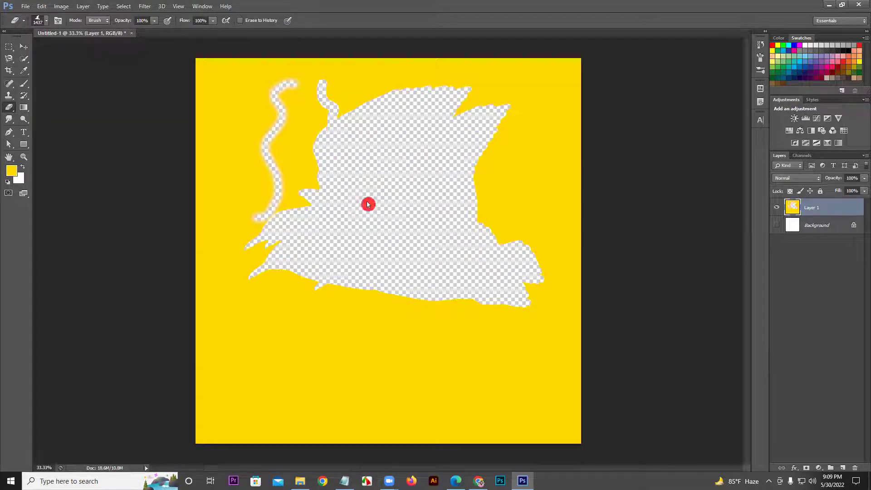
Step: Stamp three fern shapes with the 597 px fern brush, then refill Layer 1 with yellow
{"action": "left_click", "coordinate": [42, 20]}
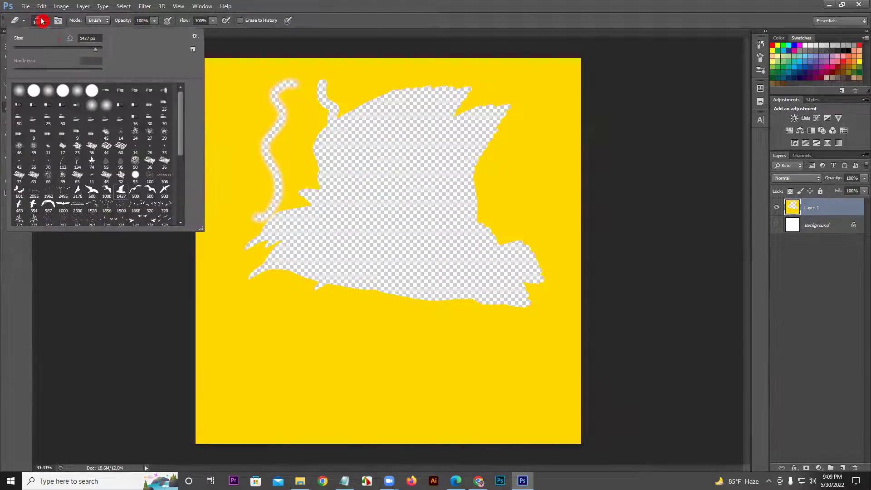
{"action": "left_click", "coordinate": [181, 159]}
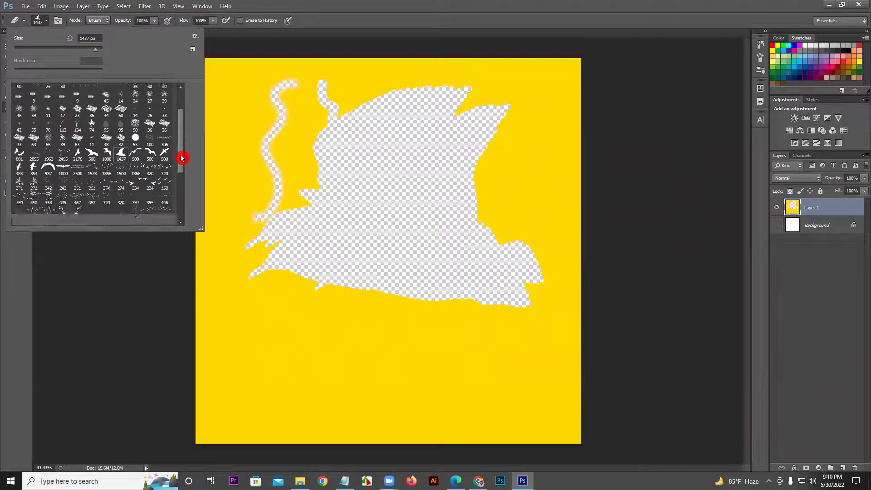
{"action": "left_click", "coordinate": [135, 173]}
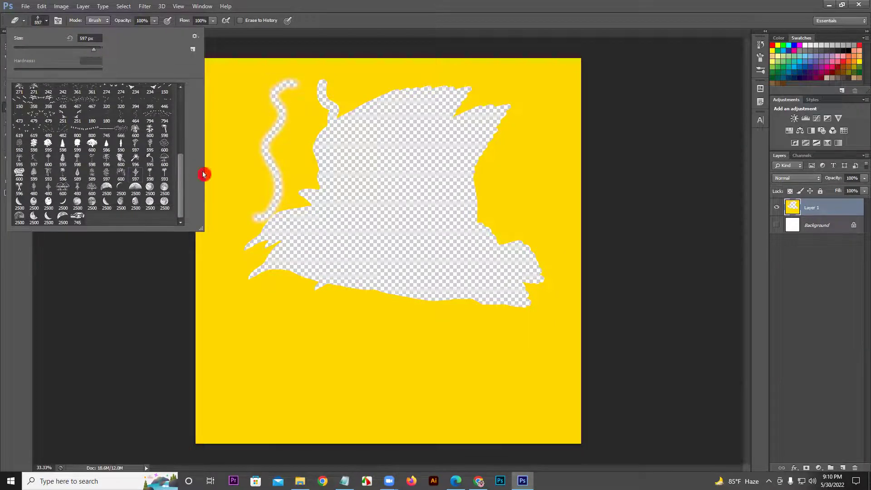
{"action": "left_click", "coordinate": [298, 323]}
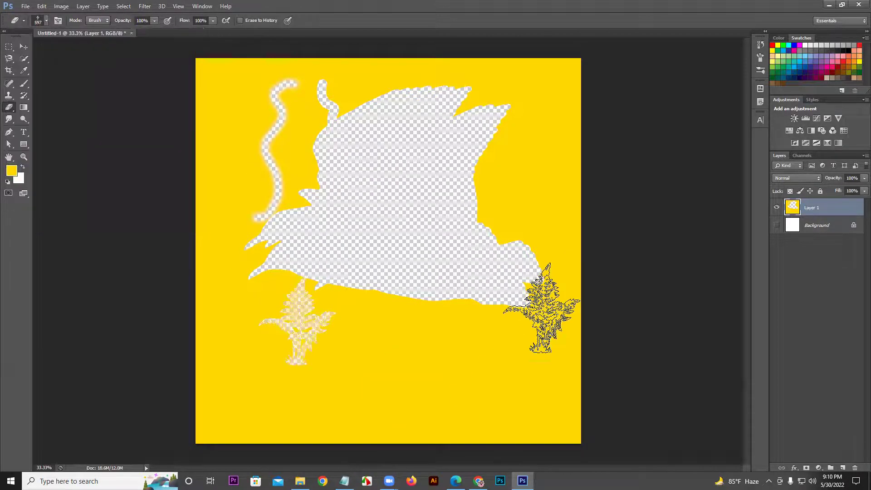
{"action": "left_click", "coordinate": [538, 347]}
{"action": "left_click", "coordinate": [437, 350]}
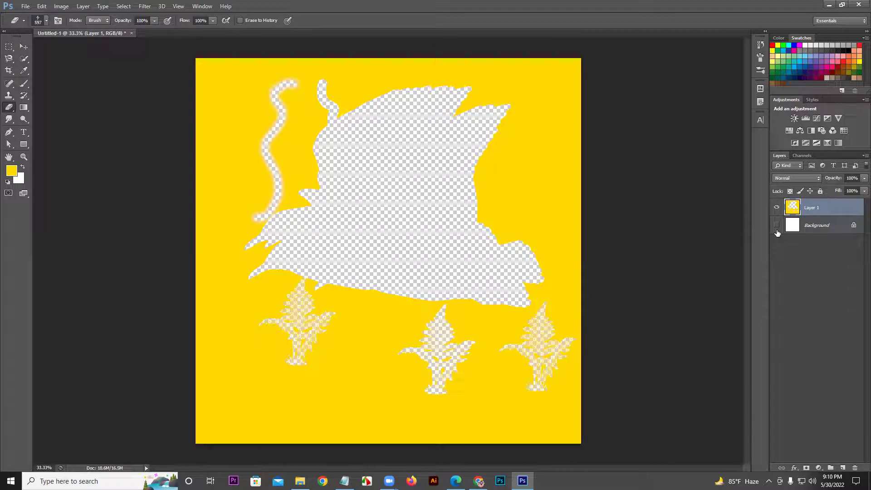
{"action": "key", "text": "alt+BackSpace"}
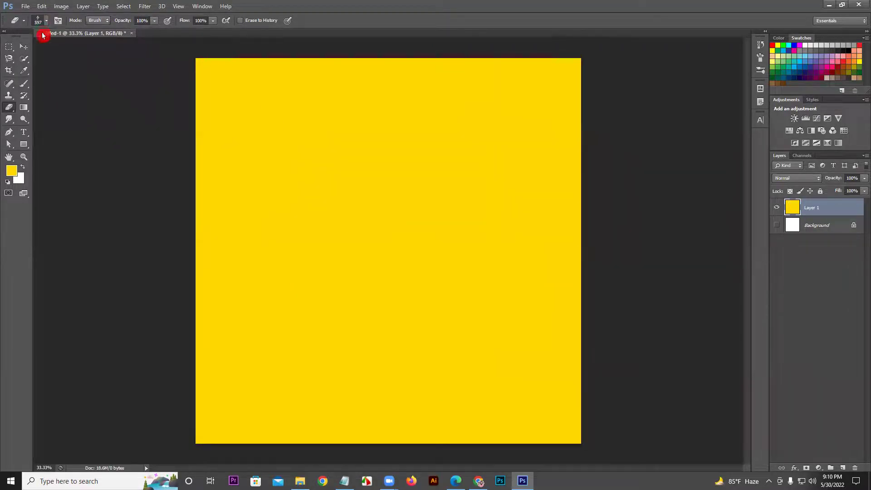
Step: Reset the eraser's brush presets to the default set, confirming the replacement prompts
{"action": "left_click", "coordinate": [41, 21]}
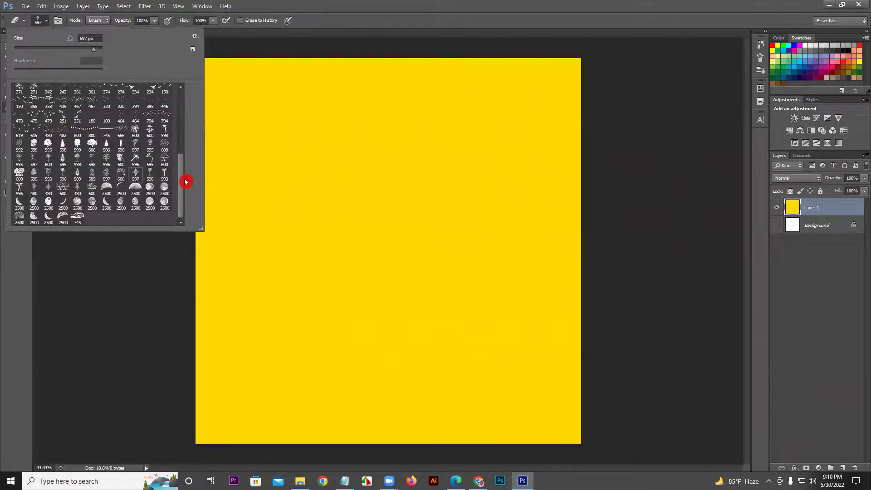
{"action": "left_click", "coordinate": [200, 40]}
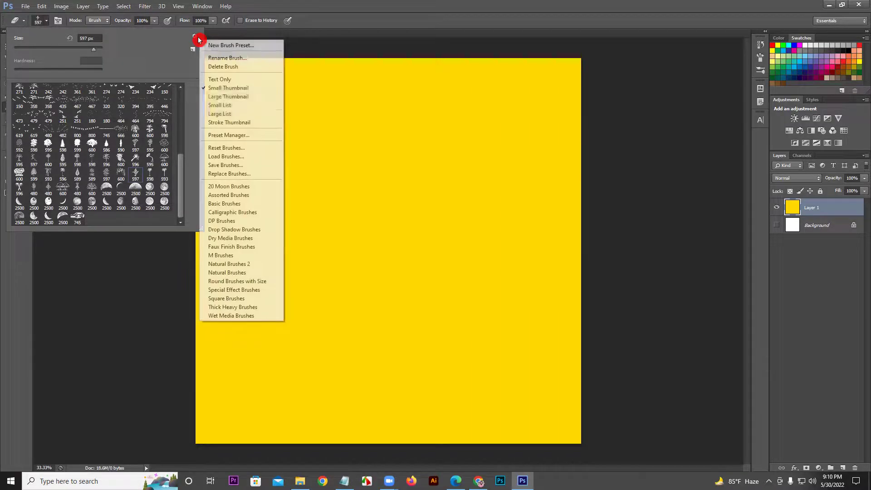
{"action": "left_click", "coordinate": [231, 145]}
{"action": "left_click", "coordinate": [410, 182]}
{"action": "left_click", "coordinate": [431, 181]}
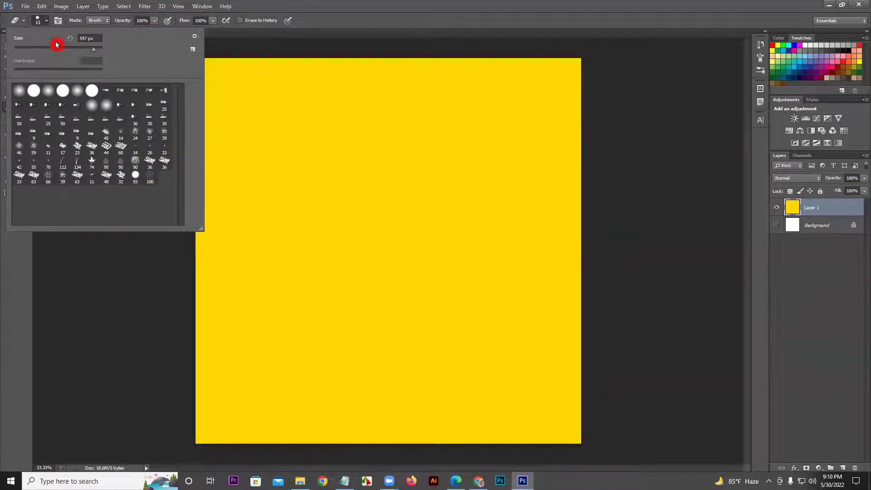
{"action": "left_click", "coordinate": [48, 20]}
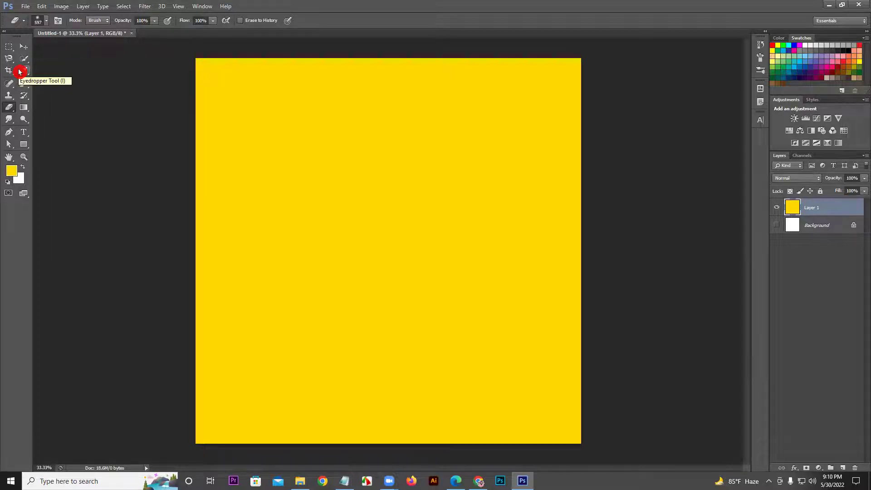
Step: Erase a hard round hole in Pencil mode and zoom in and out to inspect its edge
{"action": "left_click", "coordinate": [96, 21]}
{"action": "left_click", "coordinate": [97, 35]}
{"action": "left_click", "coordinate": [317, 125]}
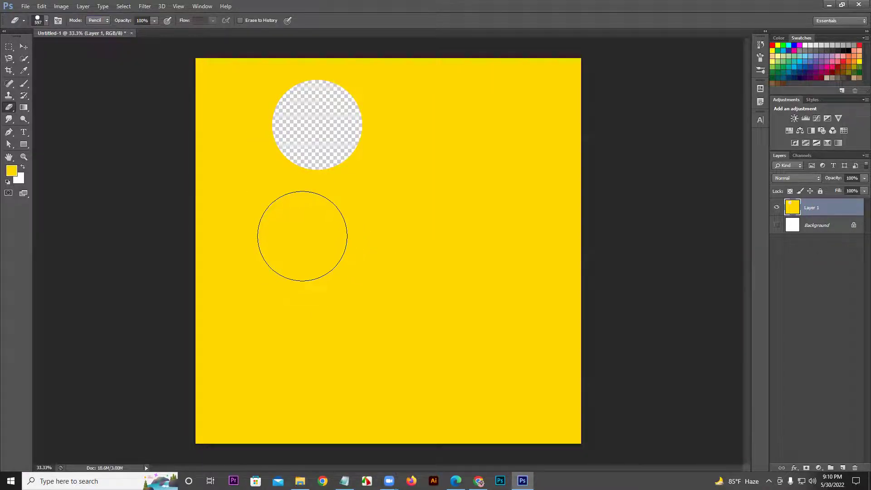
{"action": "key", "text": "z"}
{"action": "mouse_move", "coordinate": [325, 140]}
{"action": "left_mouse_down"}
{"action": "mouse_move", "coordinate": [362, 68]}
{"action": "mouse_move", "coordinate": [309, 101]}
{"action": "mouse_move", "coordinate": [436, 43]}
{"action": "left_mouse_up"}
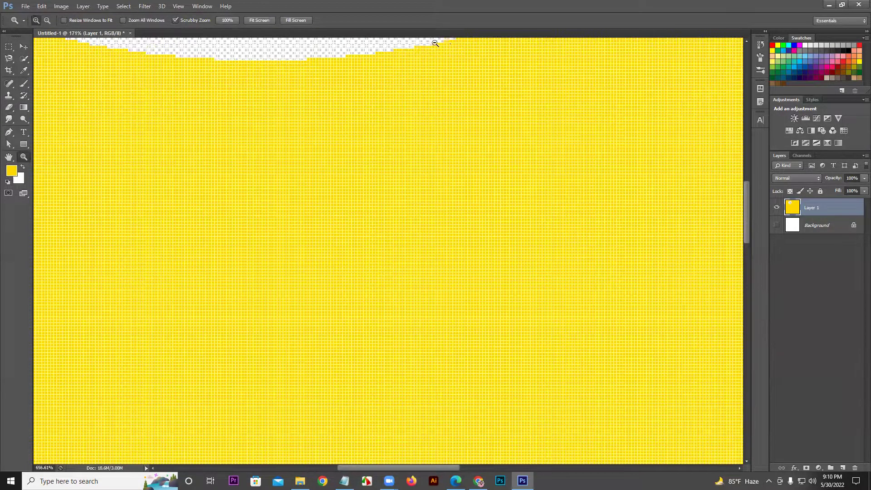
{"action": "scroll", "coordinate": [317, 233], "scroll_direction": "up", "scroll_amount": 5}
{"action": "scroll", "coordinate": [315, 220], "scroll_direction": "up", "scroll_amount": 6}
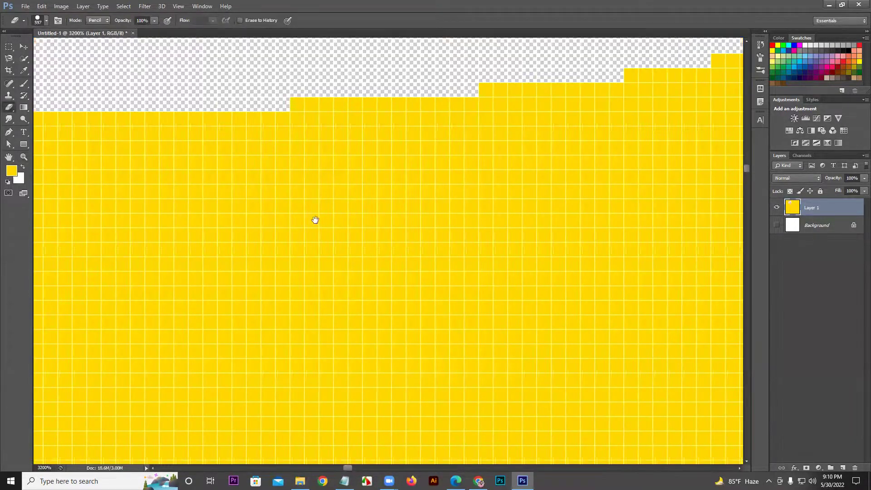
{"action": "key", "text": "e"}
{"action": "key", "text": "z"}
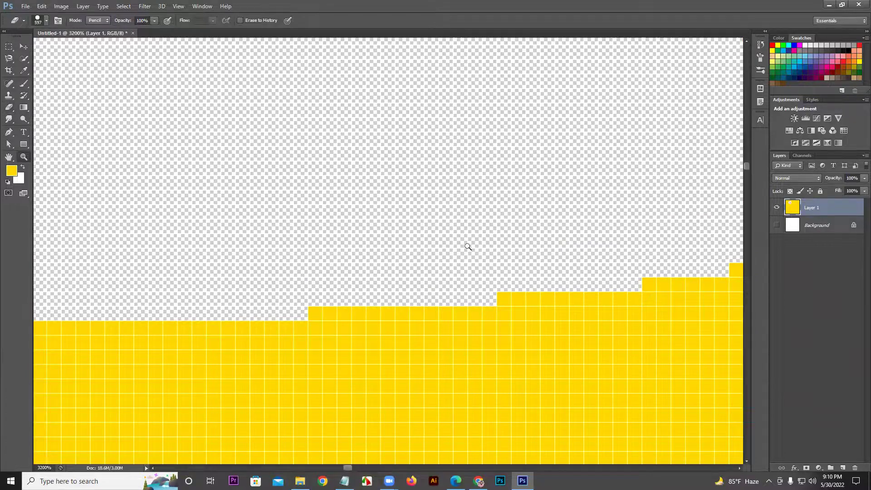
{"action": "left_click_drag", "start_coordinate": [467, 245], "coordinate": [417, 282]}
{"action": "mouse_move", "coordinate": [449, 256]}
{"action": "left_mouse_down"}
{"action": "mouse_move", "coordinate": [404, 271]}
{"action": "mouse_move", "coordinate": [424, 232]}
{"action": "mouse_move", "coordinate": [189, 354]}
{"action": "mouse_move", "coordinate": [315, 305]}
{"action": "mouse_move", "coordinate": [700, 233]}
{"action": "left_mouse_up"}
{"action": "key", "text": "e"}
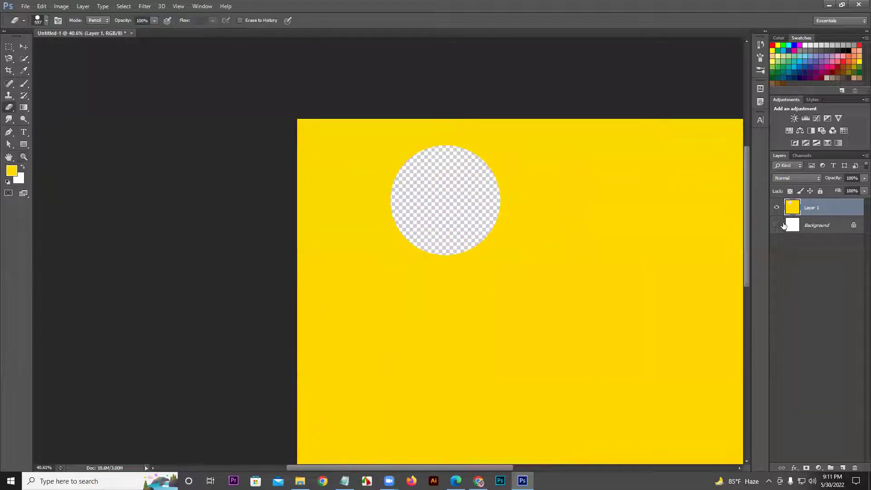
Step: Show the Background, erase zigzag and U-shaped strokes in Block mode, then refill with yellow
{"action": "left_click", "coordinate": [776, 226]}
{"action": "key", "text": "z"}
{"action": "left_click_drag", "start_coordinate": [499, 220], "coordinate": [537, 191]}
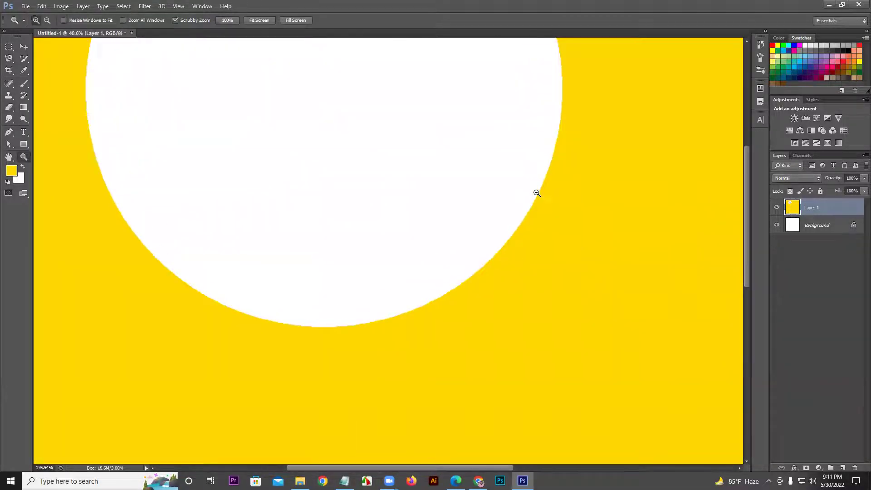
{"action": "key", "text": "e"}
{"action": "left_click", "coordinate": [101, 21]}
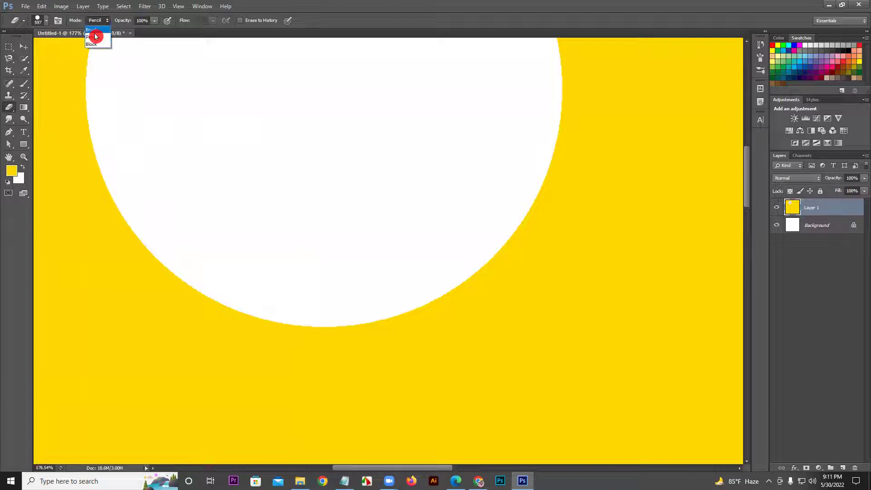
{"action": "left_click", "coordinate": [94, 46]}
{"action": "mouse_move", "coordinate": [552, 237]}
{"action": "left_mouse_down"}
{"action": "mouse_move", "coordinate": [520, 279]}
{"action": "mouse_move", "coordinate": [566, 394]}
{"action": "mouse_move", "coordinate": [583, 403]}
{"action": "left_mouse_up"}
{"action": "left_click_drag", "start_coordinate": [424, 374], "coordinate": [460, 375]}
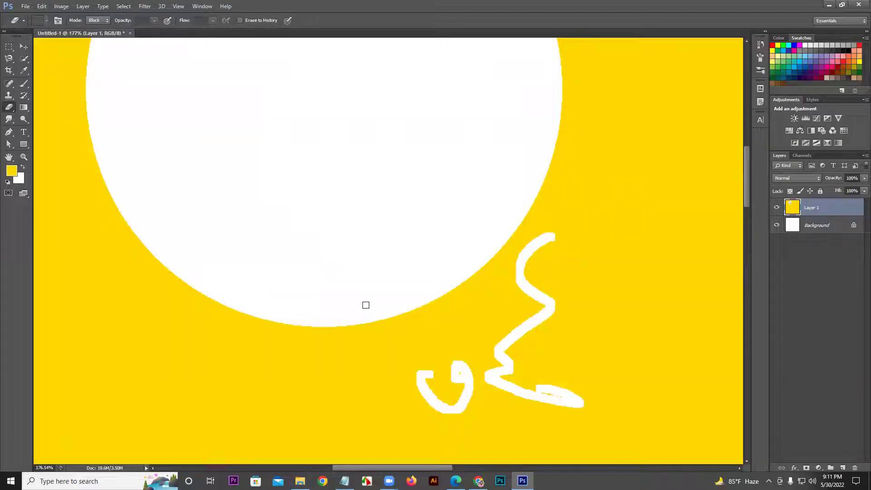
{"action": "key", "text": "alt+BackSpace"}
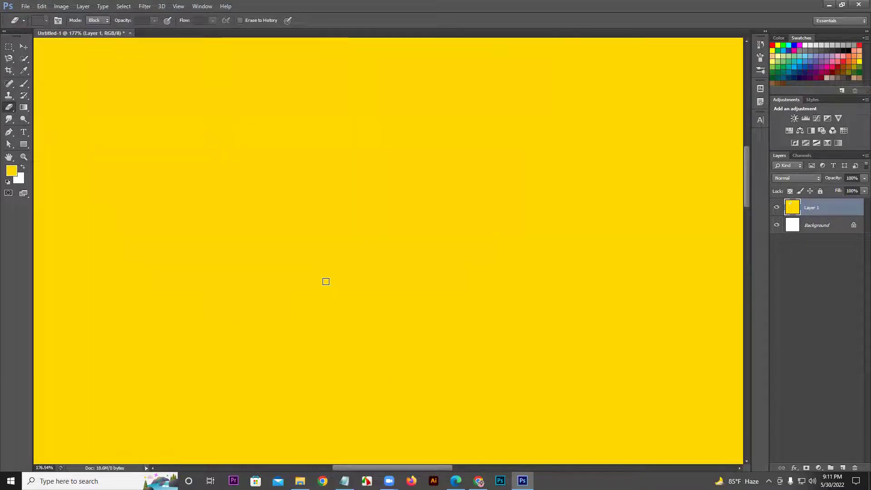
Step: Erase a large soft patch in Brush mode, then undo it and return to the Eraser
{"action": "left_click", "coordinate": [102, 21]}
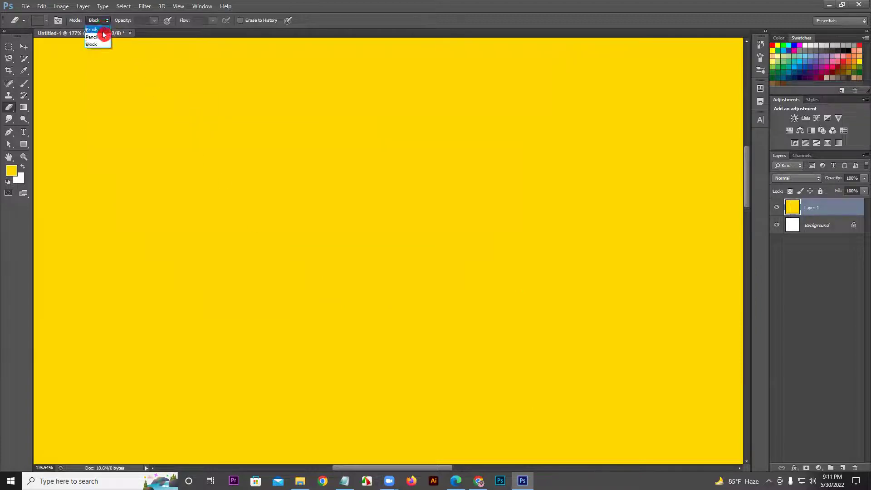
{"action": "left_click", "coordinate": [103, 31]}
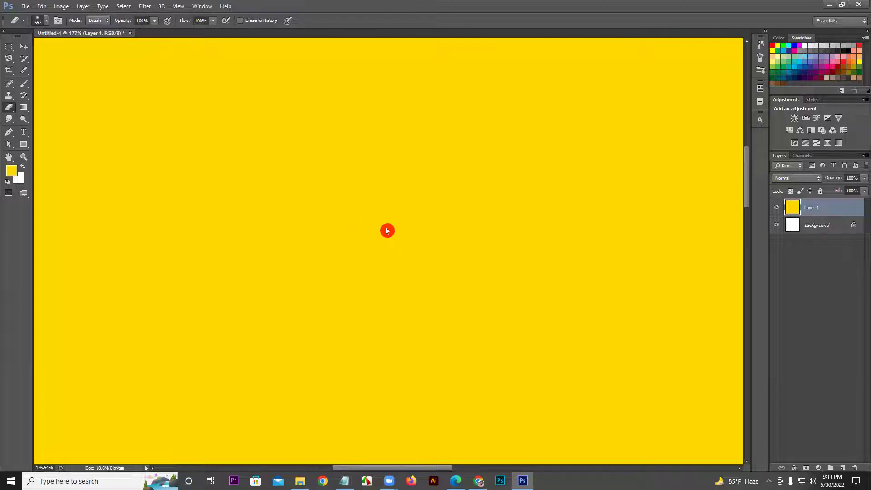
{"action": "mouse_move", "coordinate": [389, 228]}
{"action": "left_mouse_down"}
{"action": "mouse_move", "coordinate": [270, 280]}
{"action": "mouse_move", "coordinate": [240, 321]}
{"action": "mouse_move", "coordinate": [298, 305]}
{"action": "left_mouse_up"}
{"action": "key", "text": "z"}
{"action": "left_click_drag", "start_coordinate": [347, 232], "coordinate": [366, 184]}
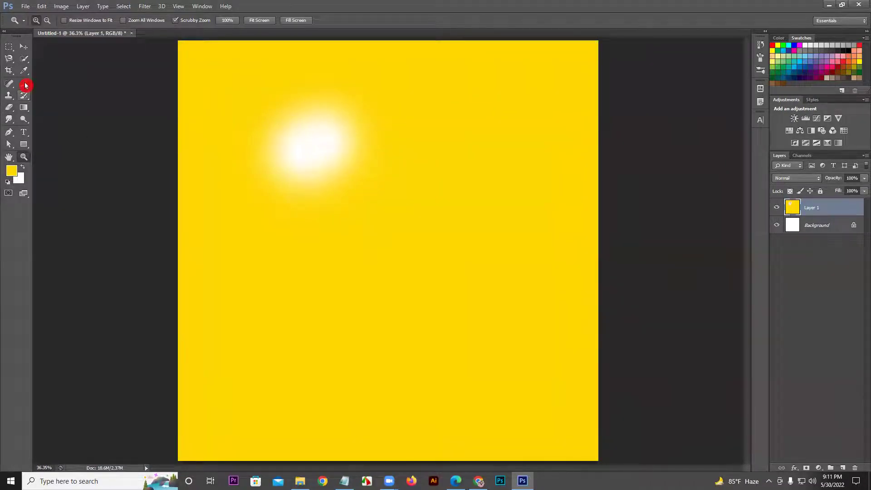
{"action": "left_click", "coordinate": [24, 46]}
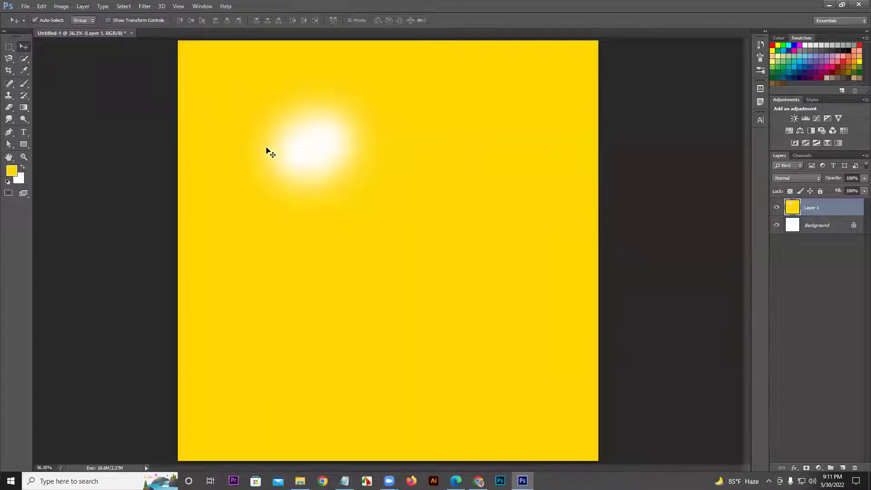
{"action": "key", "text": "ctrl+z"}
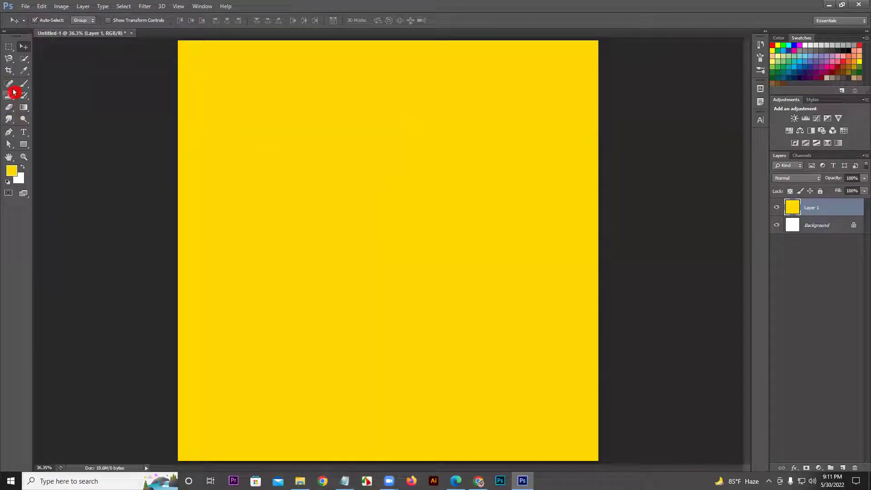
{"action": "left_click", "coordinate": [10, 109]}
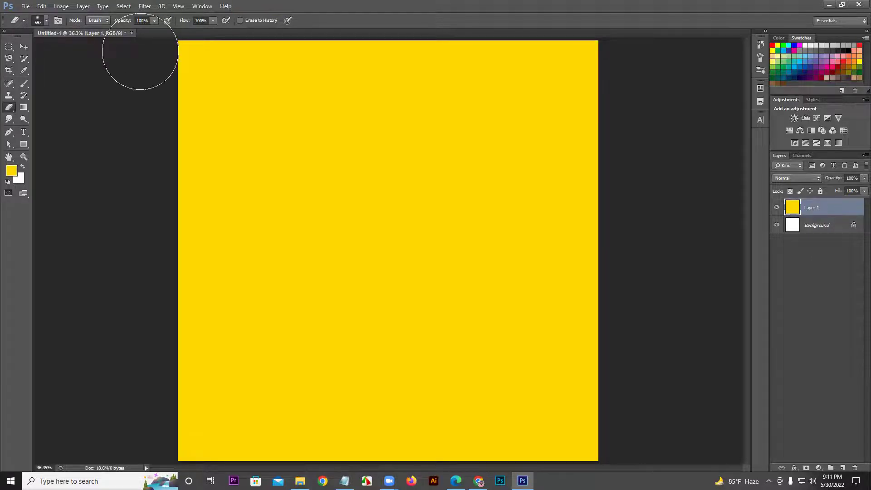
Step: Erase soft horizontal bars with a 250 px eraser at progressively lower opacity
{"action": "key", "text": "bracketleft"}
{"action": "key", "text": "bracketleft"}
{"action": "key", "text": "bracketleft"}
{"action": "key", "text": "bracketleft"}
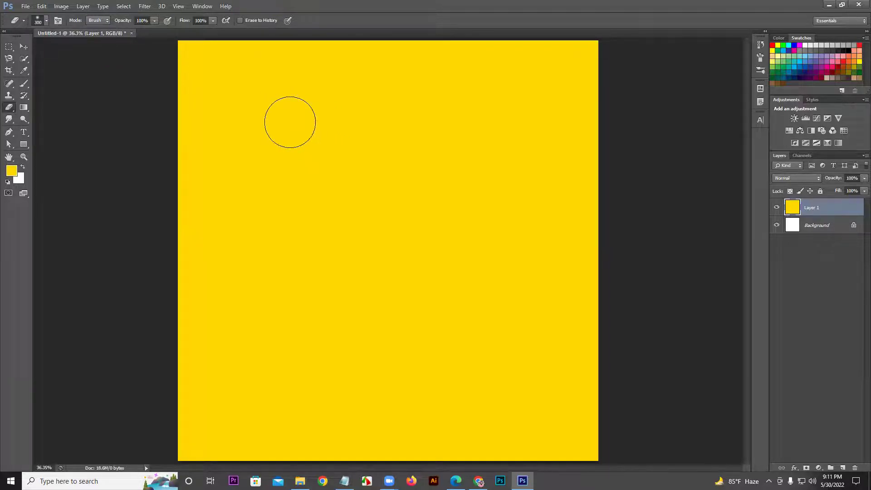
{"action": "left_click_drag", "start_coordinate": [249, 111], "coordinate": [466, 124]}
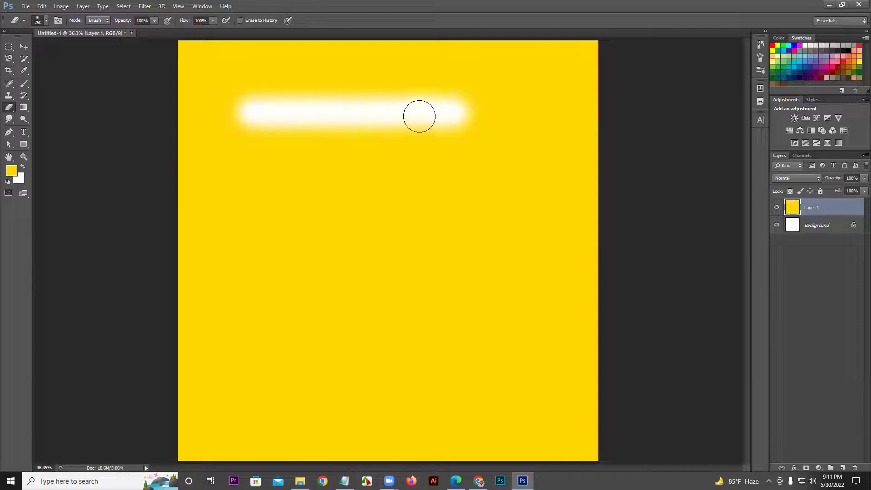
{"action": "mouse_move", "coordinate": [124, 21]}
{"action": "left_mouse_down"}
{"action": "mouse_move", "coordinate": [93, 22]}
{"action": "mouse_move", "coordinate": [114, 23]}
{"action": "left_mouse_up"}
{"action": "left_click_drag", "start_coordinate": [268, 151], "coordinate": [344, 156]}
{"action": "left_click_drag", "start_coordinate": [127, 22], "coordinate": [113, 23]}
{"action": "left_click_drag", "start_coordinate": [282, 243], "coordinate": [459, 242]}
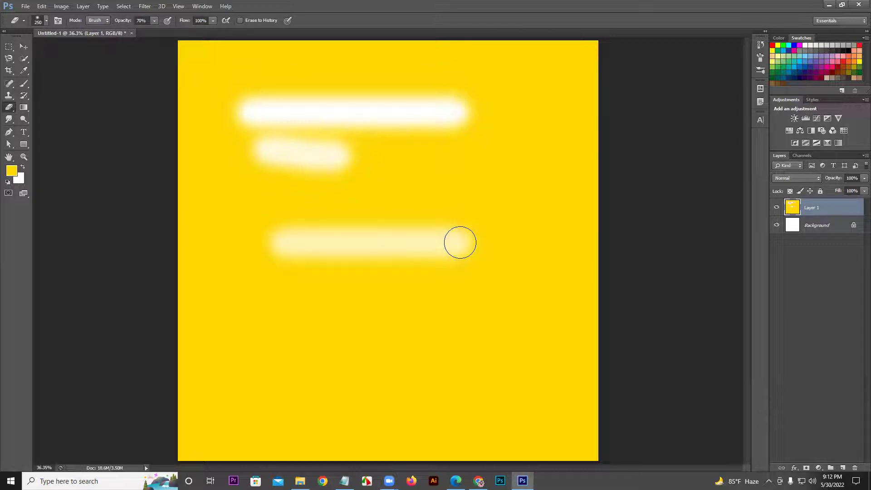
Step: Erase a long curve and spots at about 50% flow, then delete the yellow Layer 1
{"action": "mouse_move", "coordinate": [187, 21]}
{"action": "left_mouse_down"}
{"action": "mouse_move", "coordinate": [124, 20]}
{"action": "mouse_move", "coordinate": [134, 21]}
{"action": "left_mouse_up"}
{"action": "mouse_move", "coordinate": [219, 179]}
{"action": "left_mouse_down"}
{"action": "mouse_move", "coordinate": [220, 233]}
{"action": "mouse_move", "coordinate": [254, 318]}
{"action": "mouse_move", "coordinate": [387, 372]}
{"action": "mouse_move", "coordinate": [433, 353]}
{"action": "left_mouse_up"}
{"action": "left_click", "coordinate": [540, 217]}
{"action": "mouse_move", "coordinate": [536, 170]}
{"action": "left_mouse_down"}
{"action": "mouse_move", "coordinate": [531, 148]}
{"action": "mouse_move", "coordinate": [533, 156]}
{"action": "left_mouse_up"}
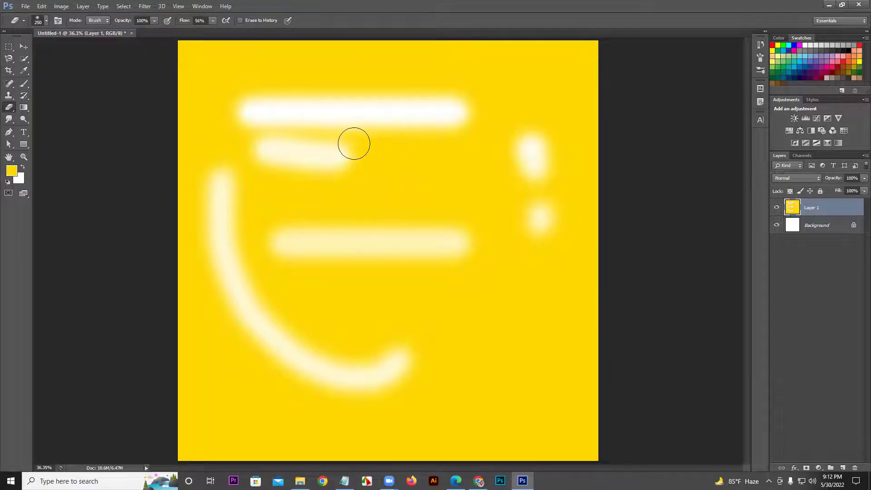
{"action": "key", "text": "Delete"}
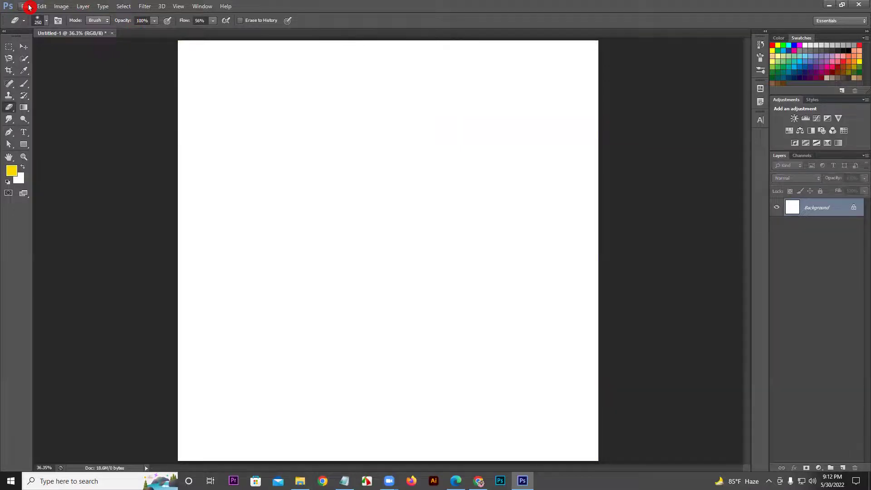
Step: Open three photos from E:\digital it\Graphic design\Class 04, including the child-on-yellow and bearded man's portrait
{"action": "left_click", "coordinate": [26, 6]}
{"action": "left_click", "coordinate": [31, 25]}
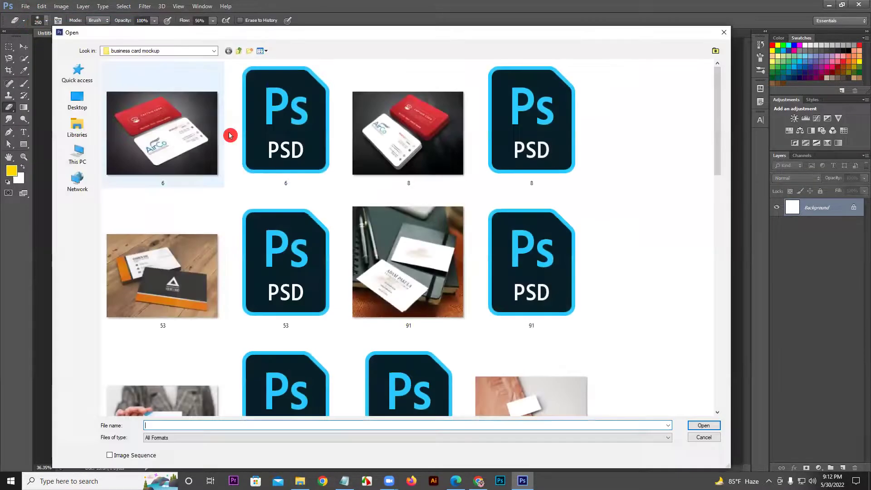
{"action": "left_click", "coordinate": [80, 153]}
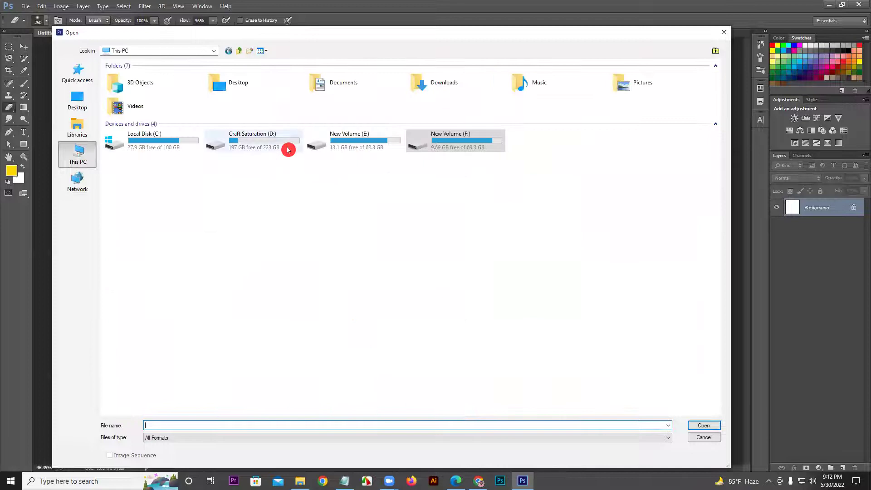
{"action": "double_click", "coordinate": [347, 141]}
{"action": "double_click", "coordinate": [142, 91]}
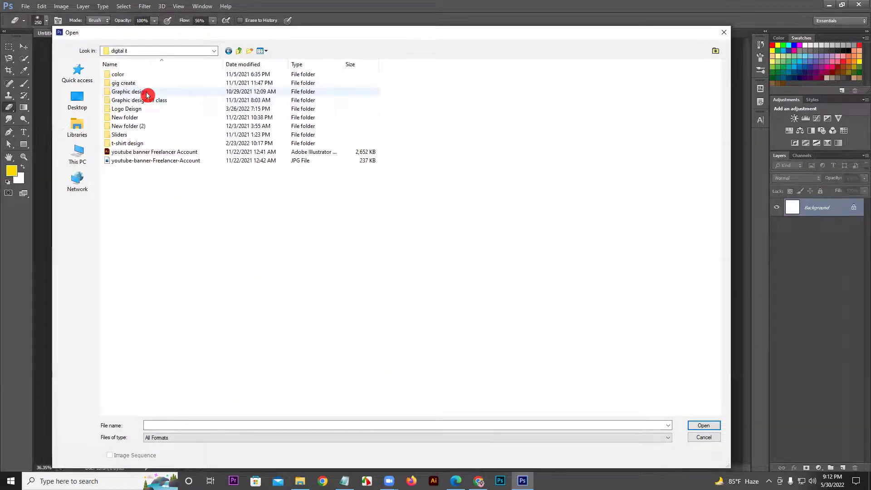
{"action": "double_click", "coordinate": [146, 92]}
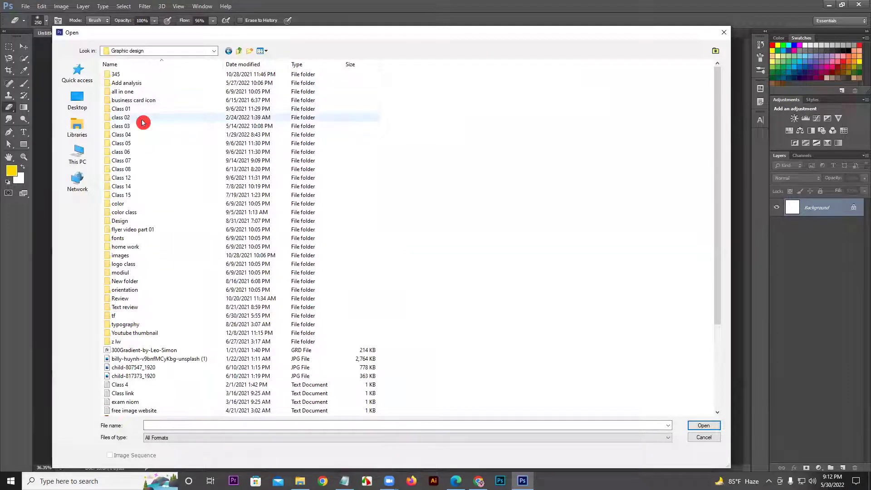
{"action": "left_click", "coordinate": [133, 135]}
{"action": "double_click", "coordinate": [133, 135]}
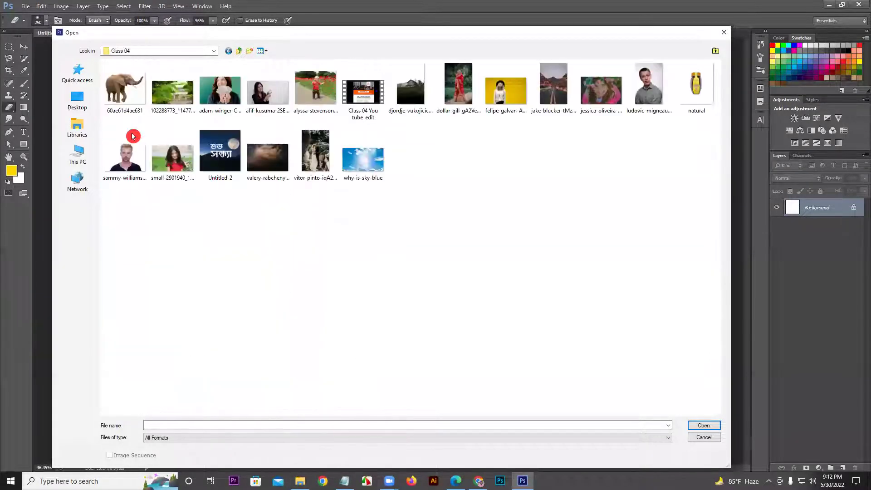
{"action": "left_click", "coordinate": [268, 91]}
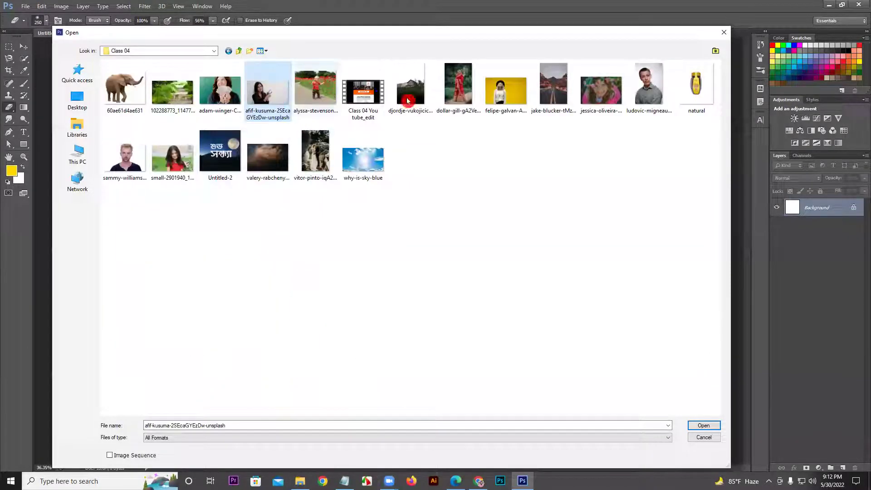
{"action": "left_click", "coordinate": [509, 101], "text": "ctrl"}
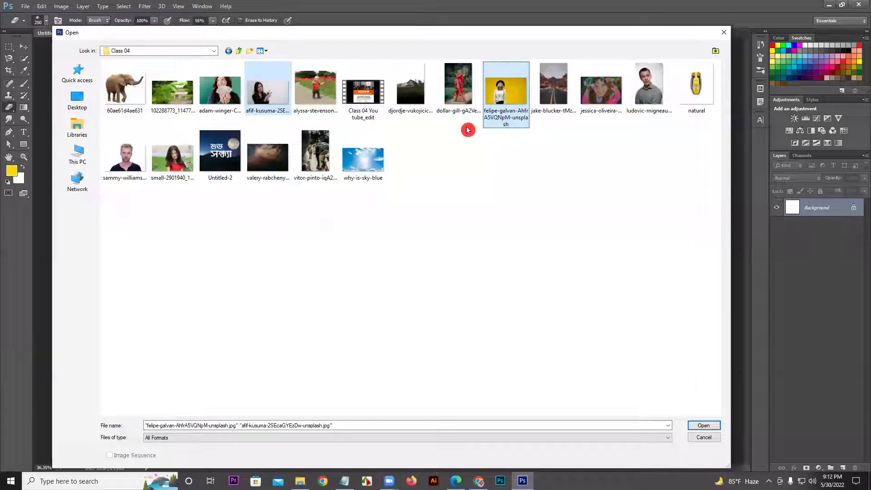
{"action": "left_click", "coordinate": [125, 159], "text": "ctrl"}
{"action": "left_click", "coordinate": [701, 423]}
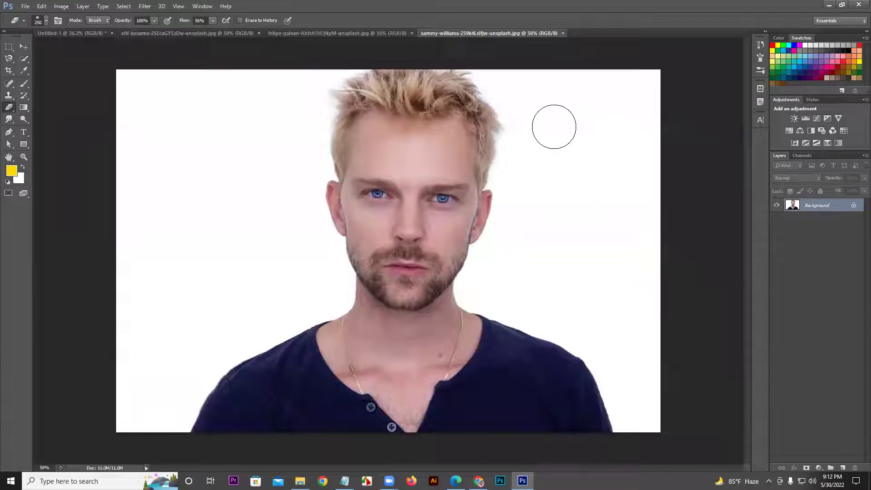
Step: Swap foreground and background colours and paint a soft yellow stroke and dab on the left
{"action": "mouse_move", "coordinate": [191, 153]}
{"action": "left_mouse_down"}
{"action": "mouse_move", "coordinate": [214, 232]}
{"action": "mouse_move", "coordinate": [218, 170]}
{"action": "mouse_move", "coordinate": [226, 208]}
{"action": "mouse_move", "coordinate": [237, 193]}
{"action": "mouse_move", "coordinate": [23, 217]}
{"action": "mouse_move", "coordinate": [247, 107]}
{"action": "mouse_move", "coordinate": [8, 104]}
{"action": "mouse_move", "coordinate": [855, 221]}
{"action": "left_mouse_up"}
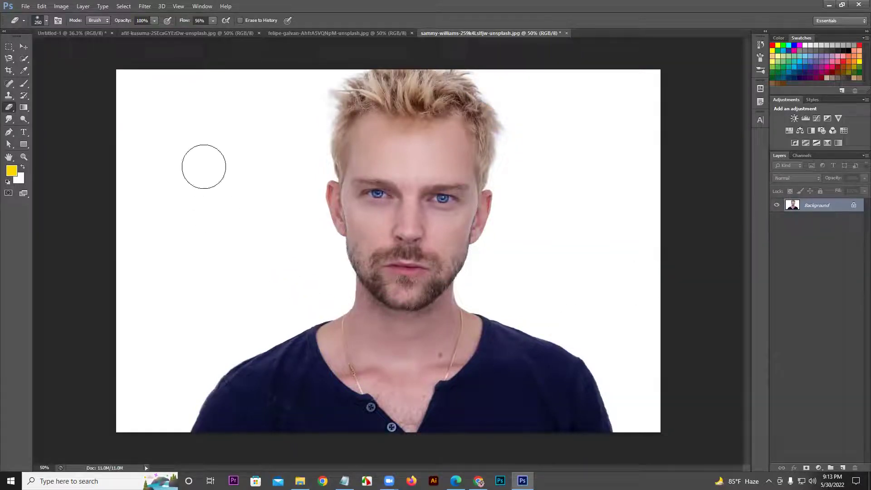
{"action": "left_click", "coordinate": [25, 169]}
{"action": "left_click", "coordinate": [26, 169]}
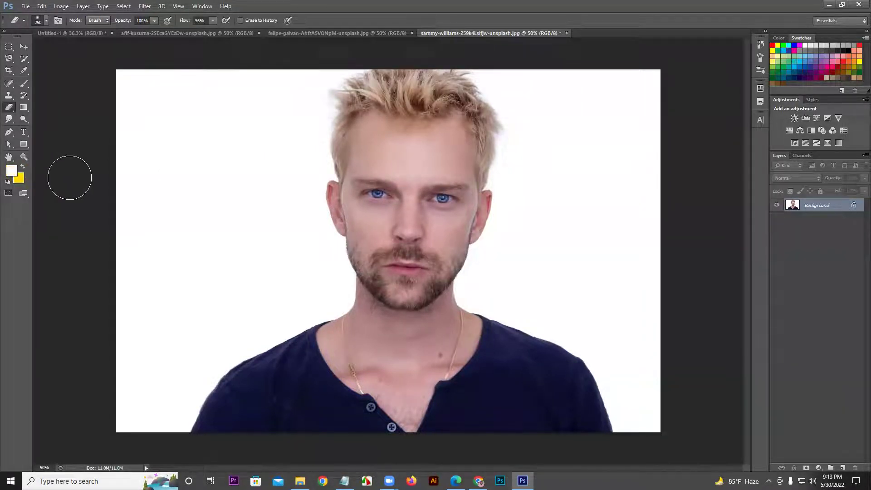
{"action": "left_click_drag", "start_coordinate": [200, 119], "coordinate": [193, 281]}
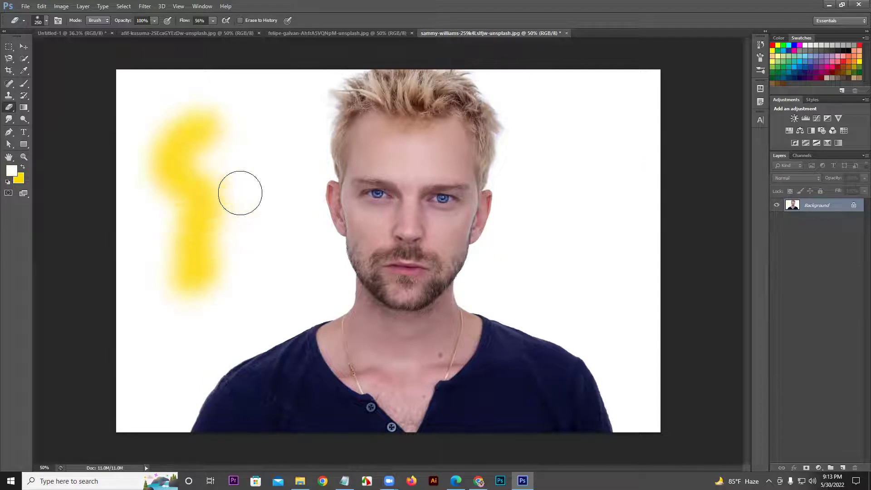
{"action": "left_click", "coordinate": [240, 192]}
Step: With a larger brush preset at 100% flow, build the strokes into a solid yellow blob
{"action": "right_click", "coordinate": [267, 165]}
{"action": "left_click", "coordinate": [219, 135]}
{"action": "mouse_move", "coordinate": [219, 135]}
{"action": "left_mouse_down"}
{"action": "mouse_move", "coordinate": [232, 111]}
{"action": "mouse_move", "coordinate": [234, 177]}
{"action": "mouse_move", "coordinate": [212, 214]}
{"action": "left_mouse_up"}
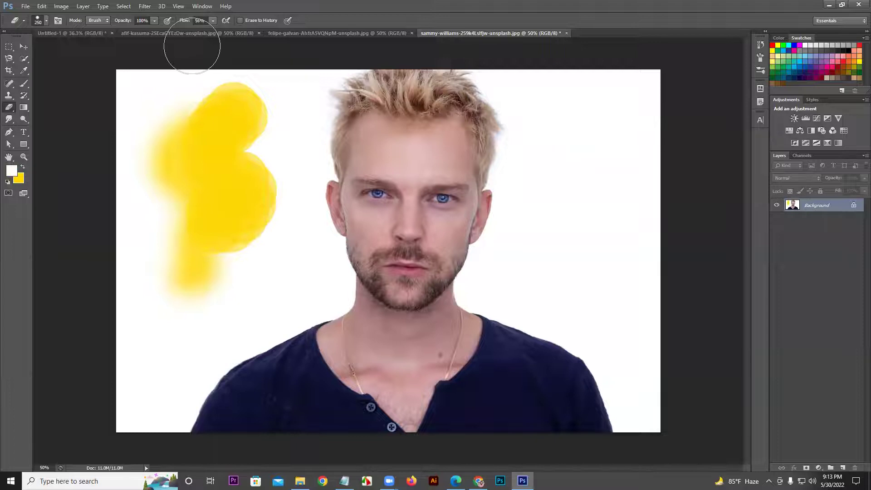
{"action": "left_click_drag", "start_coordinate": [185, 21], "coordinate": [267, 21]}
{"action": "mouse_move", "coordinate": [261, 104]}
{"action": "left_mouse_down"}
{"action": "mouse_move", "coordinate": [249, 111]}
{"action": "mouse_move", "coordinate": [222, 208]}
{"action": "left_mouse_up"}
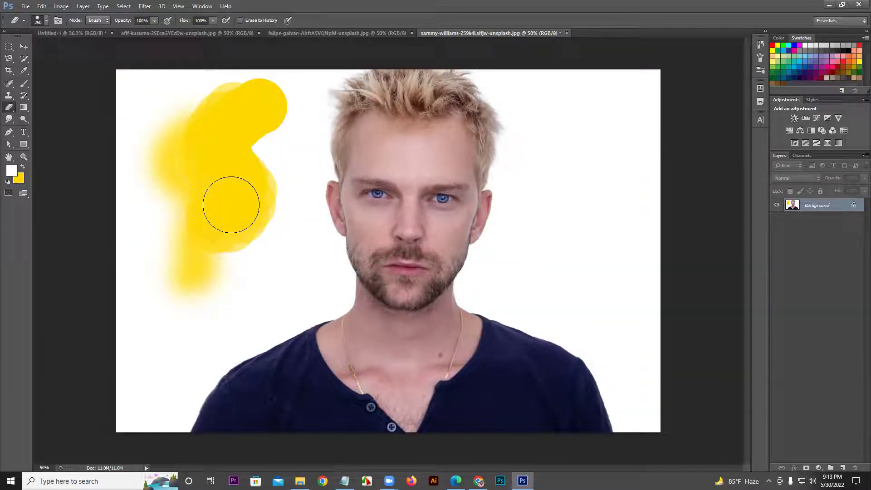
{"action": "mouse_move", "coordinate": [276, 167]}
{"action": "left_mouse_down"}
{"action": "mouse_move", "coordinate": [274, 202]}
{"action": "mouse_move", "coordinate": [229, 266]}
{"action": "left_mouse_up"}
{"action": "mouse_move", "coordinate": [194, 169]}
{"action": "left_mouse_down"}
{"action": "mouse_move", "coordinate": [214, 121]}
{"action": "mouse_move", "coordinate": [211, 133]}
{"action": "left_mouse_up"}
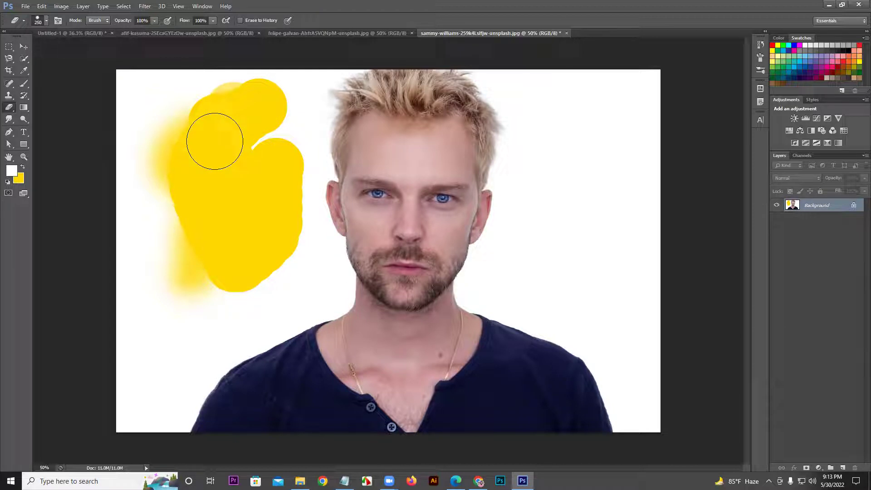
Step: Convert the Background into Layer 0, then test-erase the yellow blob and undo the erasures
{"action": "double_click", "coordinate": [837, 206]}
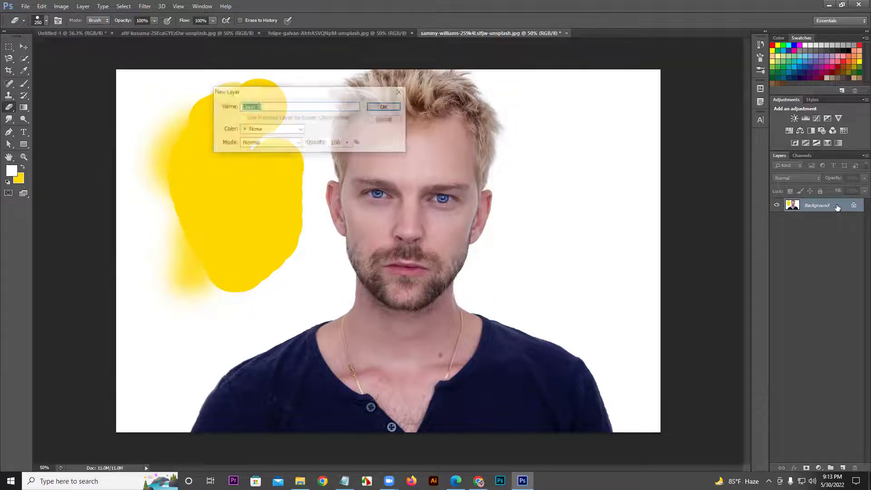
{"action": "left_click", "coordinate": [383, 109]}
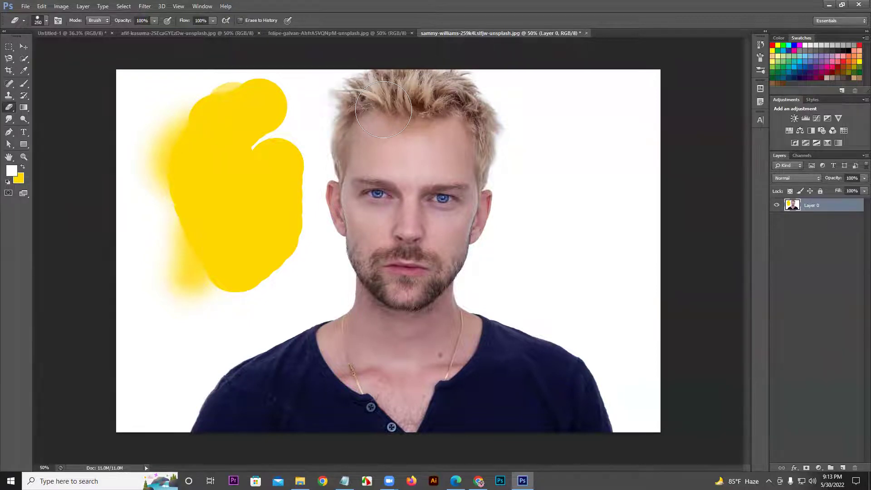
{"action": "mouse_move", "coordinate": [306, 101]}
{"action": "left_mouse_down"}
{"action": "mouse_move", "coordinate": [210, 205]}
{"action": "mouse_move", "coordinate": [200, 148]}
{"action": "mouse_move", "coordinate": [129, 79]}
{"action": "mouse_move", "coordinate": [184, 74]}
{"action": "mouse_move", "coordinate": [296, 85]}
{"action": "mouse_move", "coordinate": [247, 277]}
{"action": "mouse_move", "coordinate": [171, 247]}
{"action": "mouse_move", "coordinate": [202, 266]}
{"action": "mouse_move", "coordinate": [111, 196]}
{"action": "mouse_move", "coordinate": [184, 315]}
{"action": "mouse_move", "coordinate": [131, 403]}
{"action": "mouse_move", "coordinate": [311, 227]}
{"action": "mouse_move", "coordinate": [280, 165]}
{"action": "mouse_move", "coordinate": [264, 279]}
{"action": "mouse_move", "coordinate": [309, 209]}
{"action": "left_mouse_up"}
{"action": "left_click", "coordinate": [608, 159], "text": "shift"}
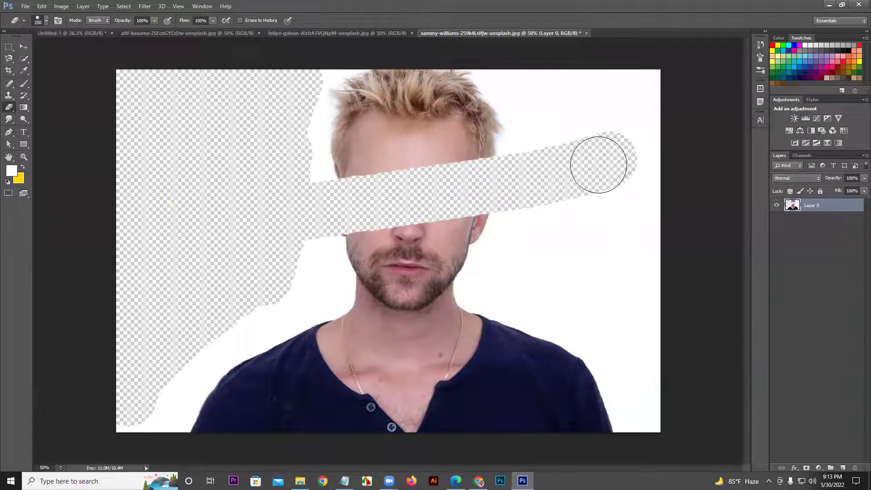
{"action": "key", "text": "ctrl+z"}
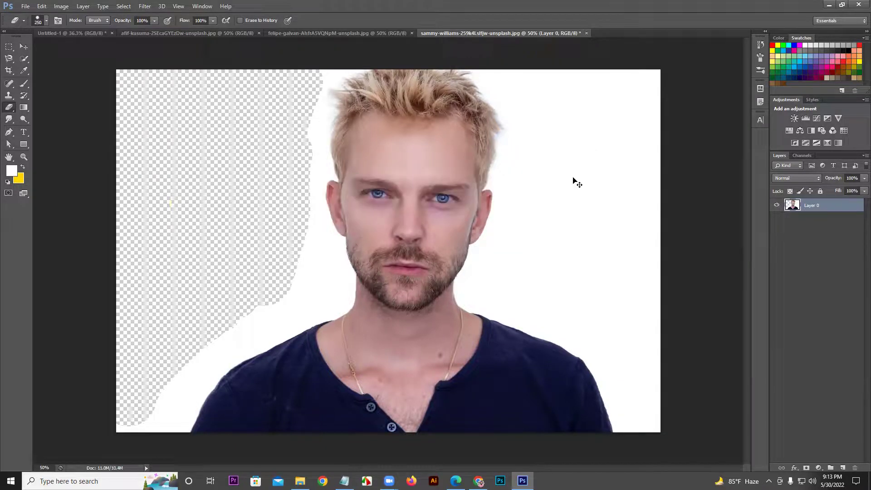
{"action": "key", "text": "ctrl+alt+z"}
{"action": "key", "text": "ctrl+alt+z"}
{"action": "key", "text": "ctrl+alt+z"}
{"action": "key", "text": "ctrl+alt+z"}
{"action": "key", "text": "ctrl+alt+z"}
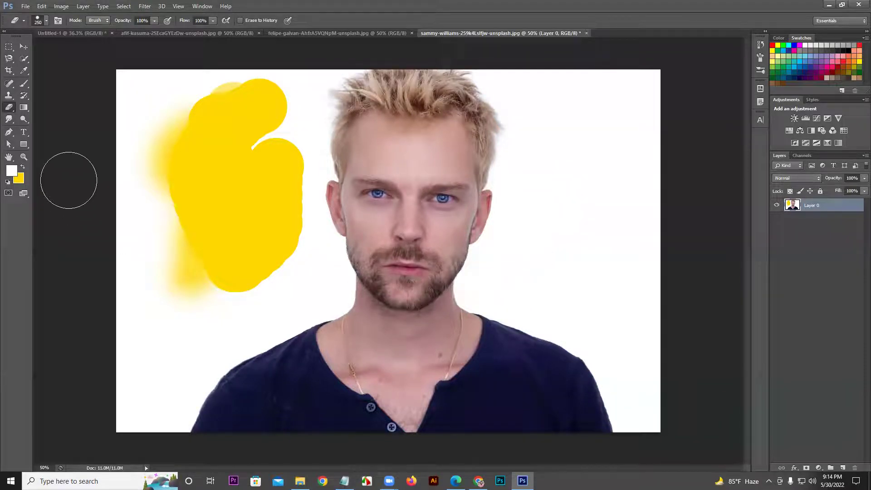
Step: Switch to the Background Eraser Tool and erase a test strip of white background
{"action": "left_click", "coordinate": [10, 110]}
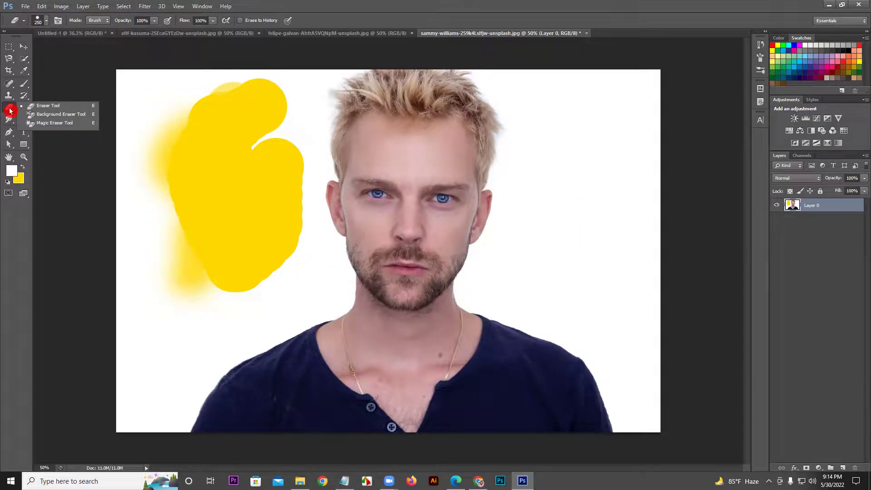
{"action": "left_click", "coordinate": [49, 114]}
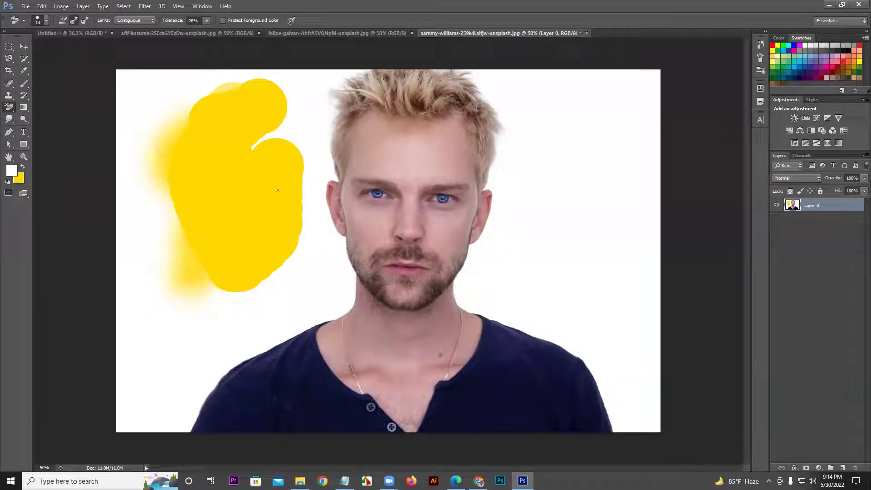
{"action": "left_click_drag", "start_coordinate": [559, 125], "coordinate": [538, 234]}
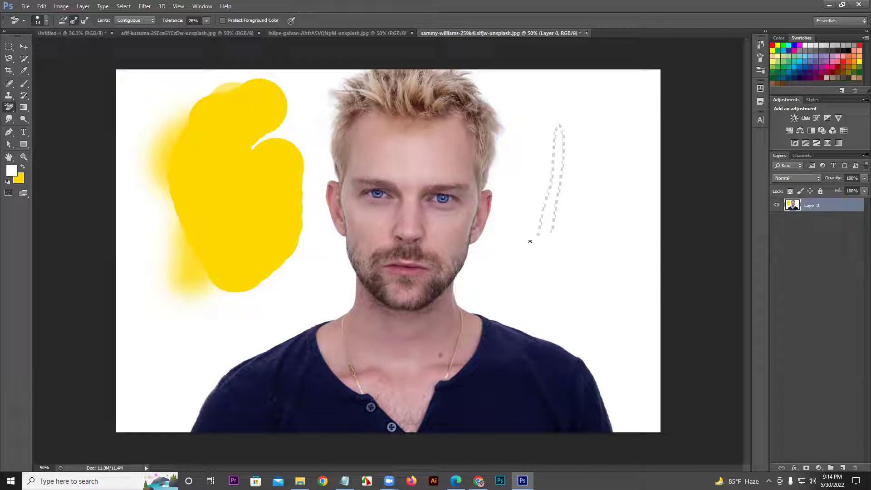
Step: Revert the image to its Open snapshot in the History panel
{"action": "left_click", "coordinate": [761, 44]}
{"action": "left_click", "coordinate": [685, 51]}
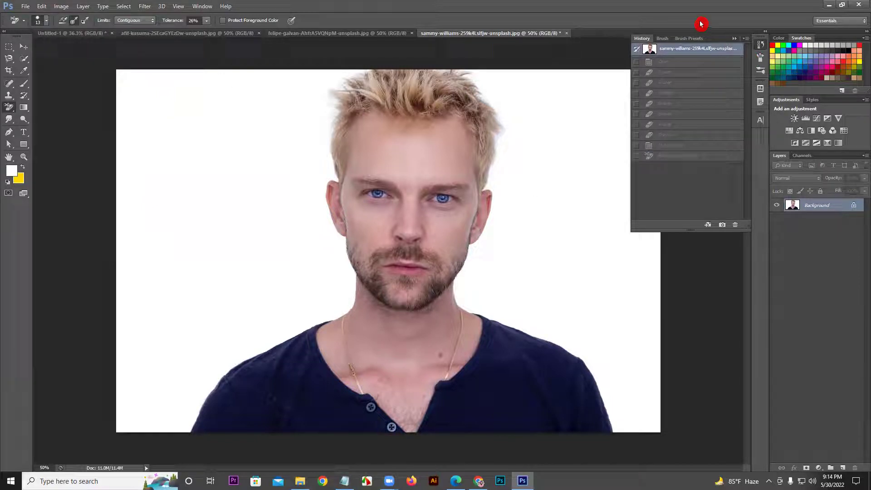
{"action": "double_click", "coordinate": [734, 42]}
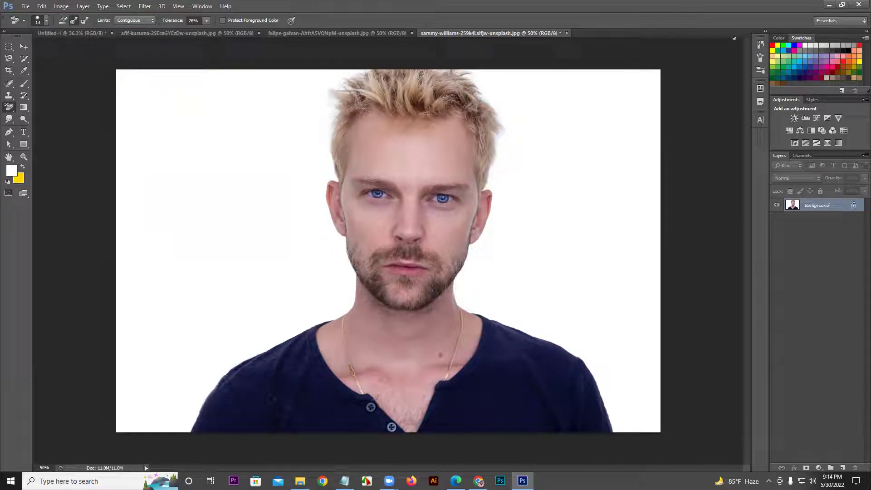
Step: Set the eraser to 95 px with lower hardness and an angled tip, then erase a stroke
{"action": "left_click", "coordinate": [14, 81]}
{"action": "right_click", "coordinate": [207, 152]}
{"action": "mouse_move", "coordinate": [222, 169]}
{"action": "left_mouse_down"}
{"action": "mouse_move", "coordinate": [270, 171]}
{"action": "mouse_move", "coordinate": [253, 173]}
{"action": "left_mouse_up"}
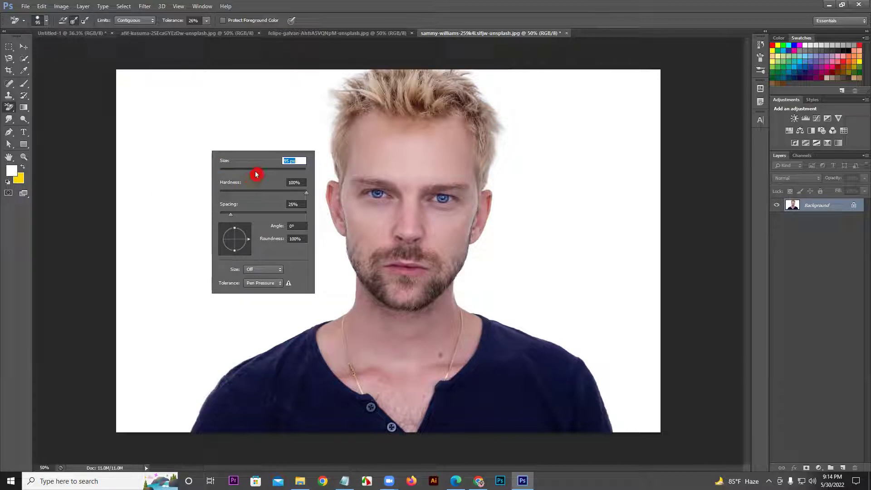
{"action": "mouse_move", "coordinate": [304, 192]}
{"action": "left_mouse_down"}
{"action": "mouse_move", "coordinate": [238, 198]}
{"action": "mouse_move", "coordinate": [307, 197]}
{"action": "left_mouse_up"}
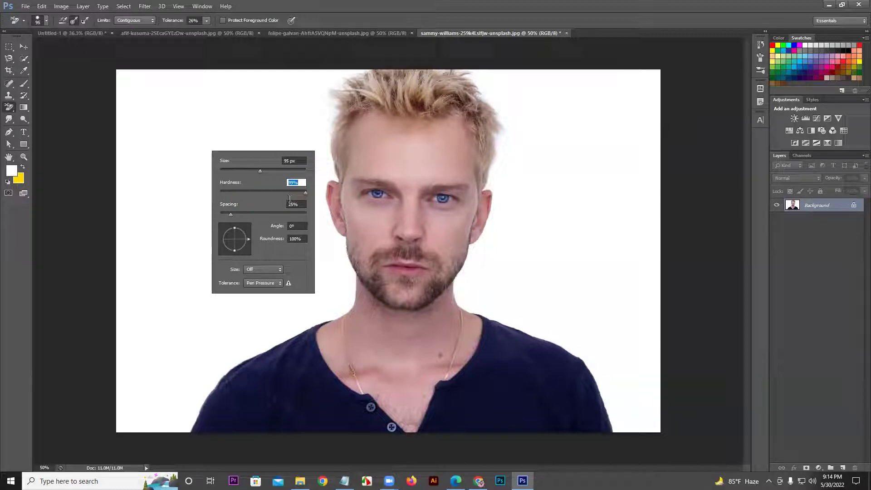
{"action": "mouse_move", "coordinate": [274, 246]}
{"action": "left_mouse_down"}
{"action": "mouse_move", "coordinate": [249, 241]}
{"action": "mouse_move", "coordinate": [242, 256]}
{"action": "mouse_move", "coordinate": [232, 250]}
{"action": "mouse_move", "coordinate": [250, 244]}
{"action": "mouse_move", "coordinate": [241, 232]}
{"action": "mouse_move", "coordinate": [246, 243]}
{"action": "mouse_move", "coordinate": [236, 240]}
{"action": "left_mouse_up"}
{"action": "mouse_move", "coordinate": [185, 117]}
{"action": "left_mouse_down"}
{"action": "mouse_move", "coordinate": [183, 226]}
{"action": "mouse_move", "coordinate": [237, 181]}
{"action": "left_mouse_up"}
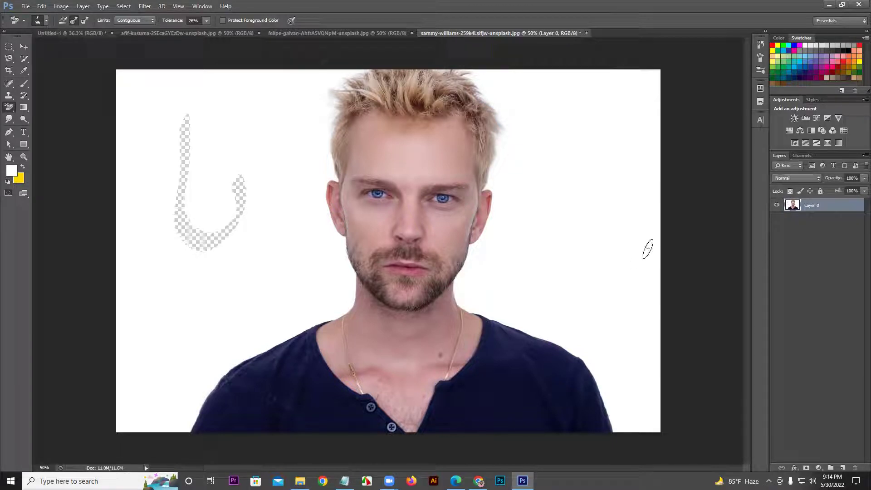
Step: Undo the U-shaped stroke, reset the brush tip's angle and roundness, and erase a small spot
{"action": "key", "text": "ctrl+z"}
{"action": "right_click", "coordinate": [248, 157]}
{"action": "mouse_move", "coordinate": [276, 233]}
{"action": "left_mouse_down"}
{"action": "mouse_move", "coordinate": [272, 250]}
{"action": "mouse_move", "coordinate": [333, 233]}
{"action": "mouse_move", "coordinate": [339, 223]}
{"action": "left_mouse_up"}
{"action": "left_click", "coordinate": [331, 233]}
{"action": "left_click_drag", "start_coordinate": [301, 245], "coordinate": [349, 253]}
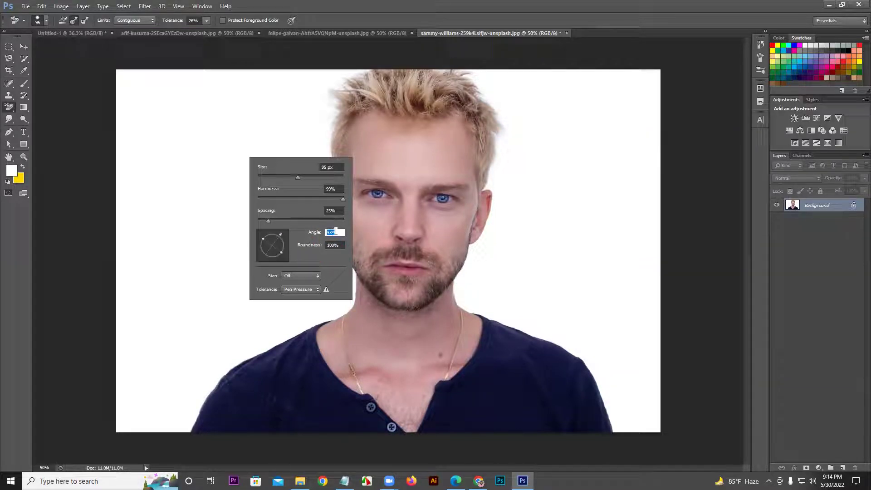
{"action": "type", "text": "0"}
{"action": "left_click", "coordinate": [182, 116]}
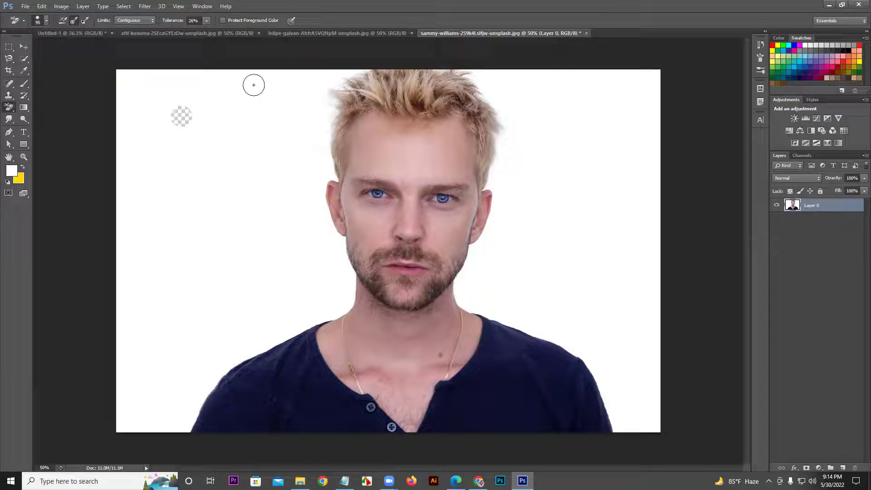
Step: Set Sampling to Continuous, erase a band across the hair, then undo it
{"action": "left_click", "coordinate": [43, 26]}
{"action": "left_click", "coordinate": [59, 21]}
{"action": "mouse_move", "coordinate": [155, 166]}
{"action": "left_mouse_down"}
{"action": "mouse_move", "coordinate": [381, 163]}
{"action": "mouse_move", "coordinate": [535, 136]}
{"action": "mouse_move", "coordinate": [390, 143]}
{"action": "mouse_move", "coordinate": [265, 166]}
{"action": "mouse_move", "coordinate": [295, 127]}
{"action": "mouse_move", "coordinate": [473, 151]}
{"action": "mouse_move", "coordinate": [333, 106]}
{"action": "mouse_move", "coordinate": [301, 109]}
{"action": "mouse_move", "coordinate": [416, 145]}
{"action": "mouse_move", "coordinate": [378, 136]}
{"action": "left_mouse_up"}
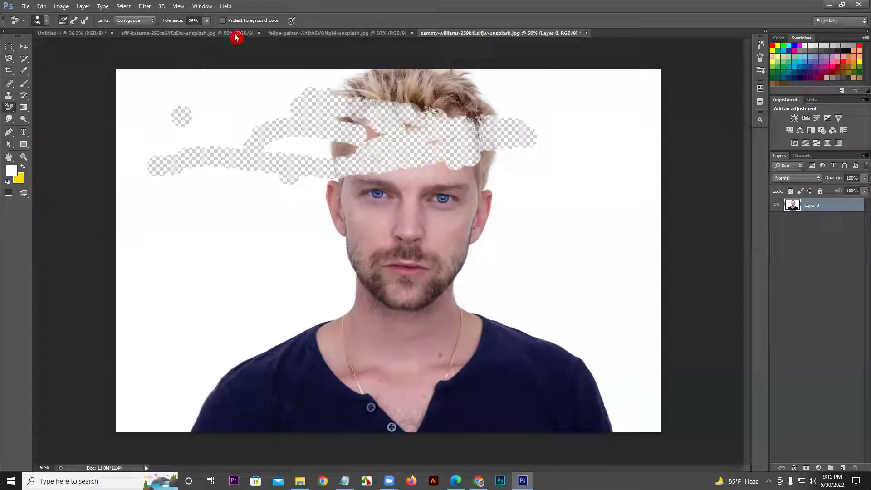
{"action": "key", "text": "ctrl+z"}
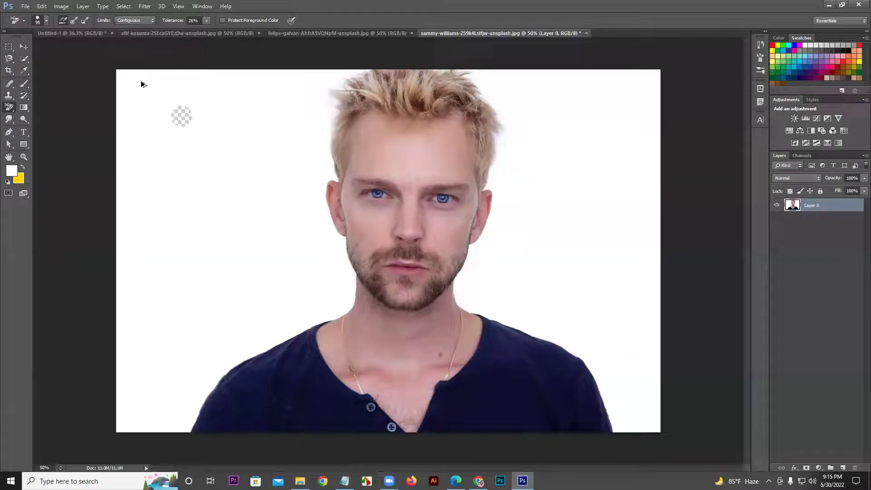
Step: Revert to the original snapshot in History and set the eraser's Sampling to Once
{"action": "left_click", "coordinate": [761, 44]}
{"action": "left_click", "coordinate": [700, 52]}
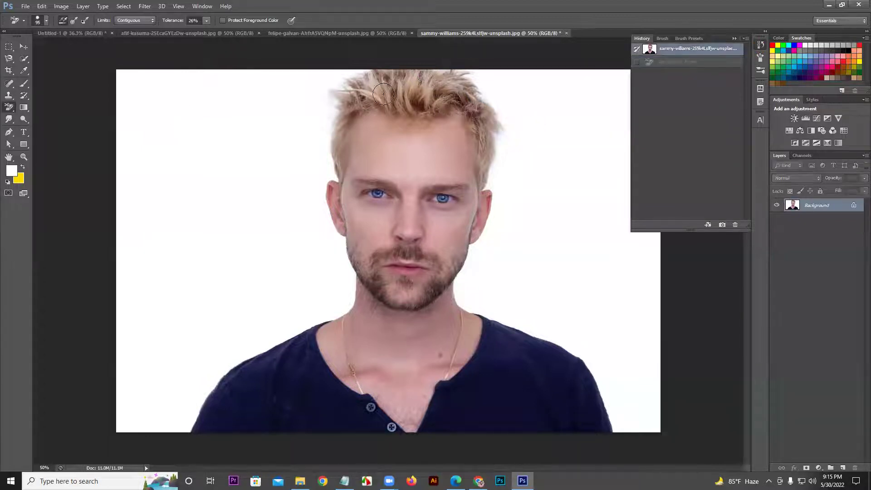
{"action": "left_click", "coordinate": [235, 103]}
{"action": "key", "text": "ctrl+z"}
{"action": "left_click", "coordinate": [733, 40]}
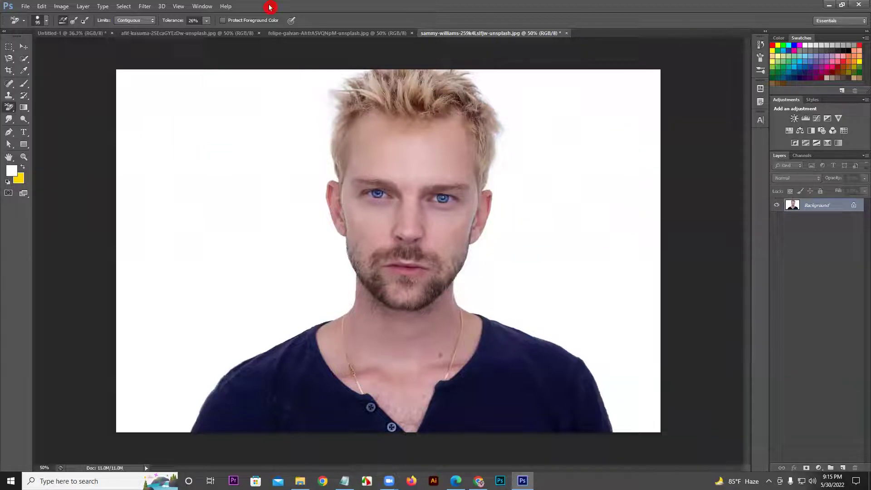
{"action": "left_click", "coordinate": [75, 21]}
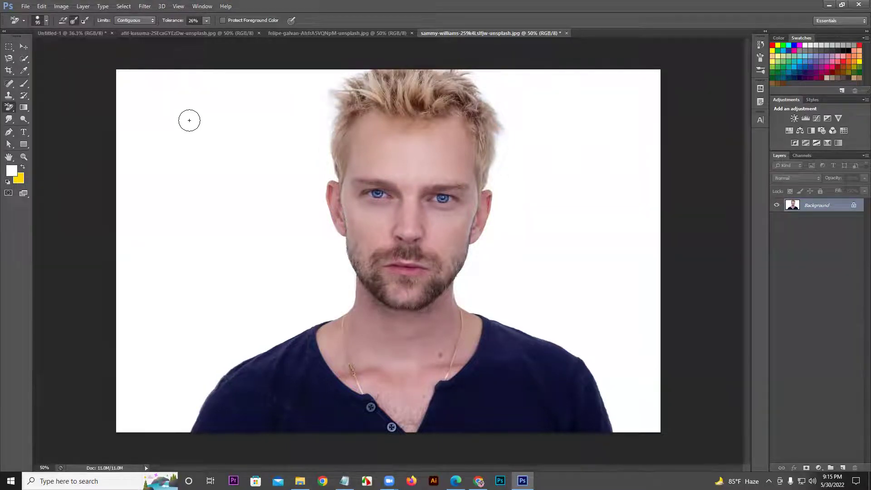
{"action": "left_click", "coordinate": [7, 82]}
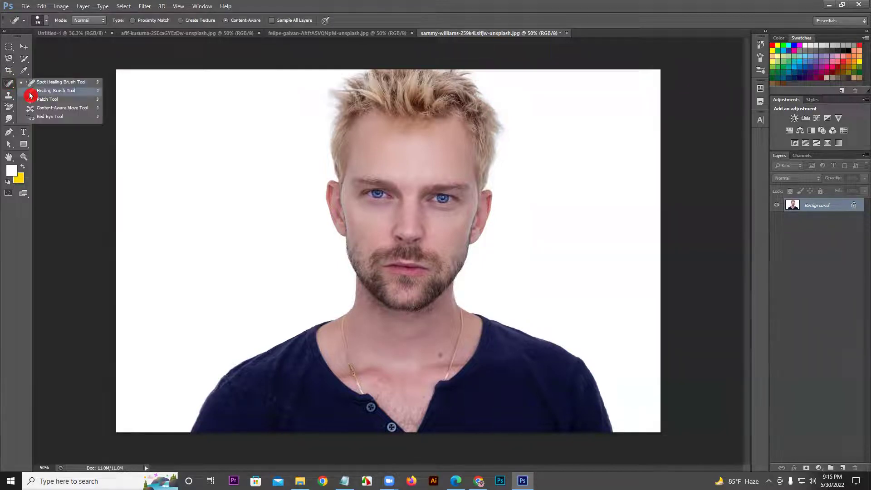
Step: Return to the Background Eraser and try two test erasures, undoing each
{"action": "left_click", "coordinate": [7, 88]}
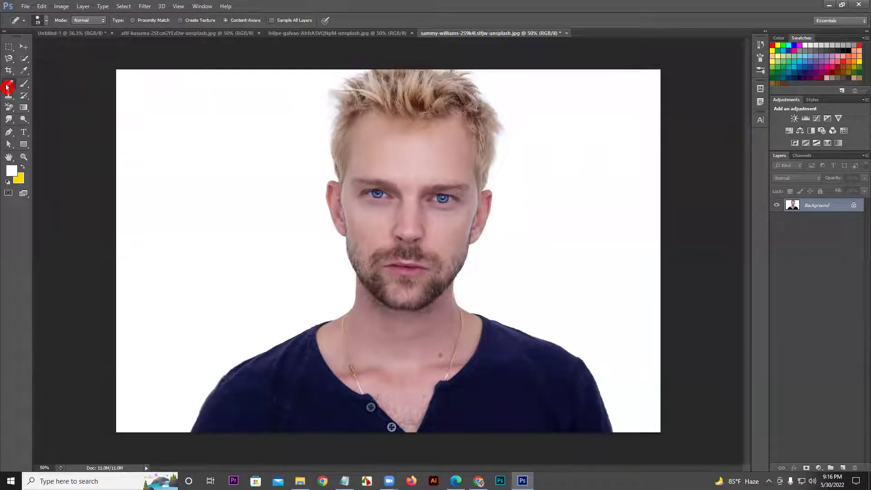
{"action": "left_click", "coordinate": [15, 112]}
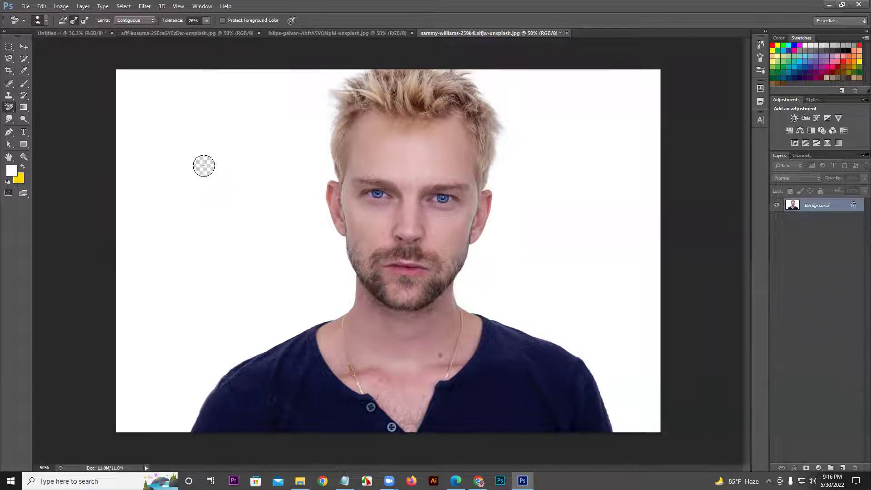
{"action": "left_click", "coordinate": [204, 166]}
{"action": "key", "text": "ctrl+z"}
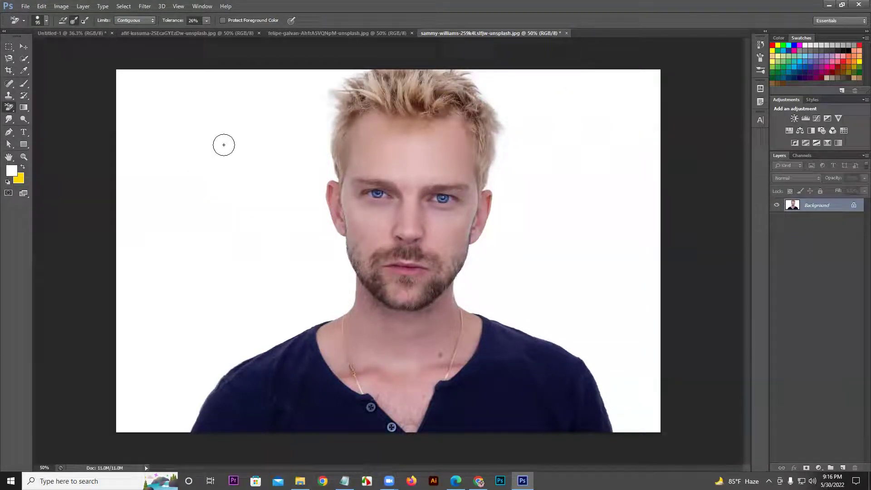
{"action": "left_click", "coordinate": [223, 145]}
{"action": "key", "text": "ctrl+z"}
Step: Erase the white background left and right of the man's face and beside his hair
{"action": "mouse_move", "coordinate": [224, 144]}
{"action": "left_mouse_down"}
{"action": "mouse_move", "coordinate": [173, 335]}
{"action": "mouse_move", "coordinate": [166, 296]}
{"action": "mouse_move", "coordinate": [204, 173]}
{"action": "mouse_move", "coordinate": [210, 340]}
{"action": "mouse_move", "coordinate": [257, 281]}
{"action": "mouse_move", "coordinate": [302, 162]}
{"action": "mouse_move", "coordinate": [280, 259]}
{"action": "mouse_move", "coordinate": [268, 255]}
{"action": "mouse_move", "coordinate": [209, 331]}
{"action": "mouse_move", "coordinate": [183, 446]}
{"action": "mouse_move", "coordinate": [137, 362]}
{"action": "mouse_move", "coordinate": [102, 442]}
{"action": "mouse_move", "coordinate": [173, 351]}
{"action": "left_mouse_up"}
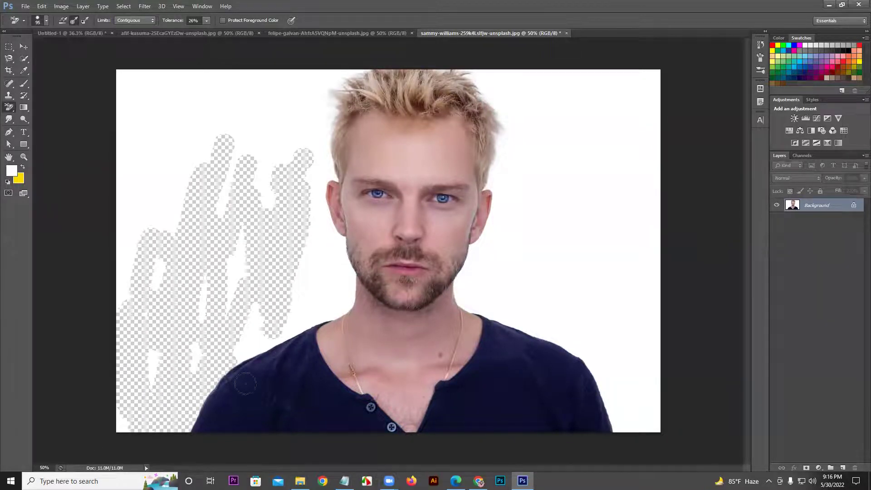
{"action": "mouse_move", "coordinate": [484, 313]}
{"action": "left_mouse_down"}
{"action": "mouse_move", "coordinate": [566, 273]}
{"action": "mouse_move", "coordinate": [549, 181]}
{"action": "mouse_move", "coordinate": [484, 214]}
{"action": "mouse_move", "coordinate": [508, 213]}
{"action": "mouse_move", "coordinate": [449, 129]}
{"action": "mouse_move", "coordinate": [343, 295]}
{"action": "mouse_move", "coordinate": [330, 263]}
{"action": "mouse_move", "coordinate": [333, 202]}
{"action": "left_mouse_up"}
{"action": "mouse_move", "coordinate": [308, 163]}
{"action": "left_mouse_down"}
{"action": "mouse_move", "coordinate": [259, 211]}
{"action": "mouse_move", "coordinate": [247, 192]}
{"action": "mouse_move", "coordinate": [277, 226]}
{"action": "mouse_move", "coordinate": [256, 211]}
{"action": "left_mouse_up"}
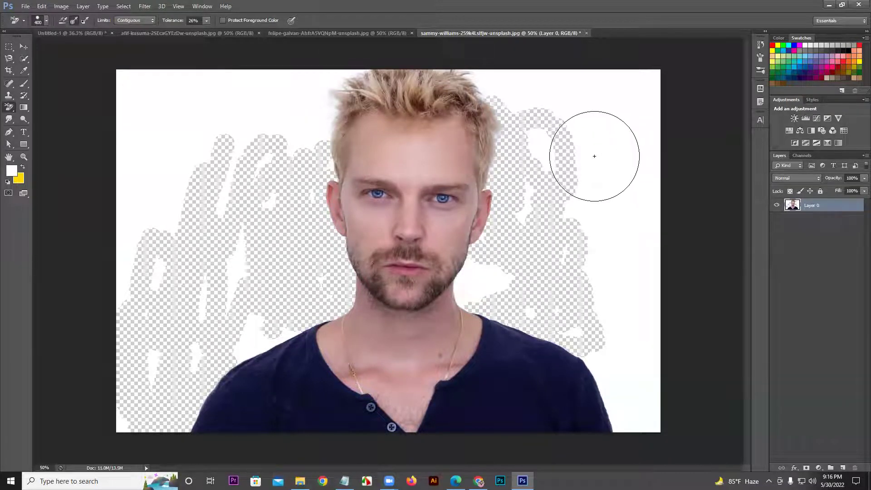
Step: Enlarge the eraser brush and clear the remaining white background and streaks on both sides
{"action": "key", "text": "bracketright"}
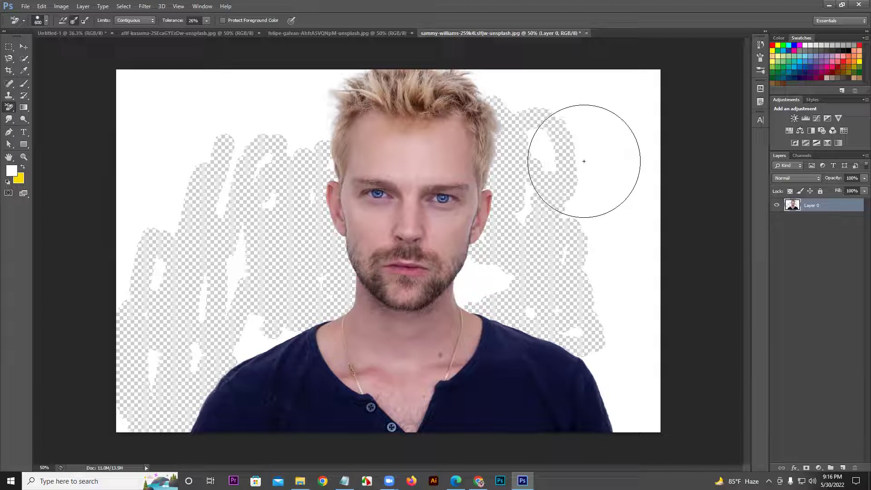
{"action": "key", "text": "bracketright"}
{"action": "key", "text": "bracketleft"}
{"action": "key", "text": "bracketleft"}
{"action": "key", "text": "bracketright"}
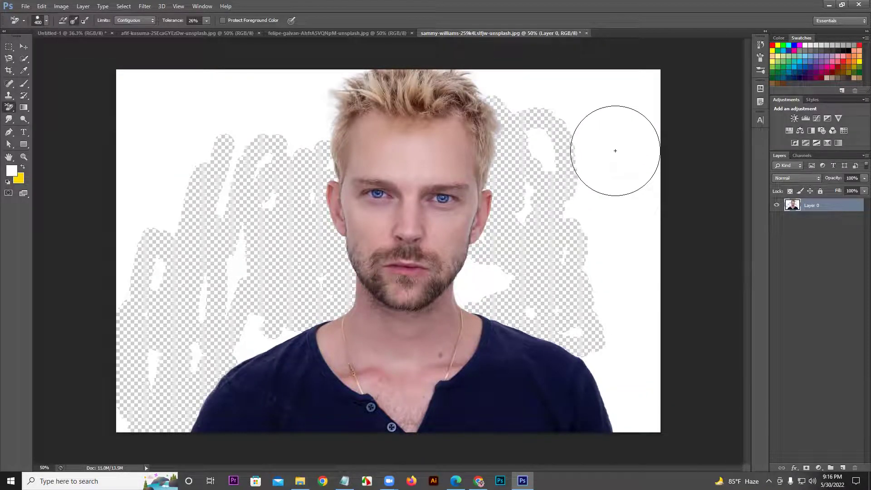
{"action": "mouse_move", "coordinate": [616, 149]}
{"action": "left_mouse_down"}
{"action": "mouse_move", "coordinate": [592, 104]}
{"action": "mouse_move", "coordinate": [569, 97]}
{"action": "mouse_move", "coordinate": [413, 71]}
{"action": "mouse_move", "coordinate": [319, 72]}
{"action": "mouse_move", "coordinate": [271, 117]}
{"action": "mouse_move", "coordinate": [294, 139]}
{"action": "mouse_move", "coordinate": [350, 131]}
{"action": "mouse_move", "coordinate": [337, 134]}
{"action": "mouse_move", "coordinate": [250, 109]}
{"action": "mouse_move", "coordinate": [109, 123]}
{"action": "mouse_move", "coordinate": [248, 105]}
{"action": "mouse_move", "coordinate": [247, 86]}
{"action": "mouse_move", "coordinate": [148, 230]}
{"action": "mouse_move", "coordinate": [181, 135]}
{"action": "mouse_move", "coordinate": [239, 226]}
{"action": "mouse_move", "coordinate": [248, 256]}
{"action": "mouse_move", "coordinate": [236, 269]}
{"action": "mouse_move", "coordinate": [234, 293]}
{"action": "mouse_move", "coordinate": [250, 353]}
{"action": "mouse_move", "coordinate": [299, 337]}
{"action": "mouse_move", "coordinate": [124, 265]}
{"action": "mouse_move", "coordinate": [136, 339]}
{"action": "mouse_move", "coordinate": [153, 373]}
{"action": "mouse_move", "coordinate": [117, 428]}
{"action": "mouse_move", "coordinate": [165, 402]}
{"action": "mouse_move", "coordinate": [197, 358]}
{"action": "mouse_move", "coordinate": [210, 318]}
{"action": "mouse_move", "coordinate": [147, 311]}
{"action": "mouse_move", "coordinate": [143, 319]}
{"action": "mouse_move", "coordinate": [258, 228]}
{"action": "mouse_move", "coordinate": [271, 207]}
{"action": "mouse_move", "coordinate": [308, 201]}
{"action": "mouse_move", "coordinate": [334, 163]}
{"action": "mouse_move", "coordinate": [315, 284]}
{"action": "mouse_move", "coordinate": [390, 283]}
{"action": "mouse_move", "coordinate": [320, 287]}
{"action": "mouse_move", "coordinate": [502, 272]}
{"action": "mouse_move", "coordinate": [618, 365]}
{"action": "mouse_move", "coordinate": [626, 335]}
{"action": "mouse_move", "coordinate": [618, 218]}
{"action": "mouse_move", "coordinate": [540, 168]}
{"action": "left_mouse_up"}
{"action": "mouse_move", "coordinate": [545, 136]}
{"action": "left_mouse_down"}
{"action": "mouse_move", "coordinate": [529, 226]}
{"action": "mouse_move", "coordinate": [530, 205]}
{"action": "mouse_move", "coordinate": [557, 259]}
{"action": "mouse_move", "coordinate": [574, 260]}
{"action": "mouse_move", "coordinate": [569, 252]}
{"action": "mouse_move", "coordinate": [553, 305]}
{"action": "mouse_move", "coordinate": [559, 313]}
{"action": "mouse_move", "coordinate": [646, 187]}
{"action": "mouse_move", "coordinate": [656, 99]}
{"action": "mouse_move", "coordinate": [630, 78]}
{"action": "mouse_move", "coordinate": [511, 103]}
{"action": "left_mouse_up"}
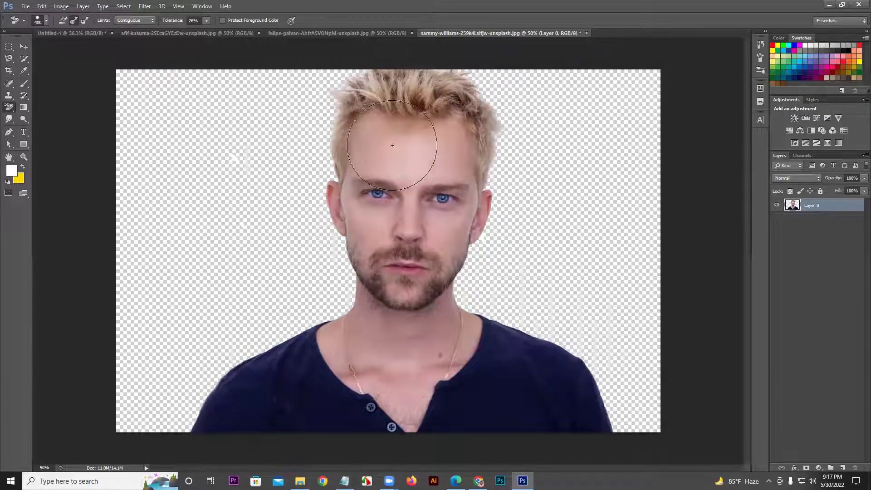
{"action": "mouse_move", "coordinate": [239, 162]}
{"action": "left_mouse_down"}
{"action": "mouse_move", "coordinate": [229, 156]}
{"action": "mouse_move", "coordinate": [250, 175]}
{"action": "mouse_move", "coordinate": [246, 153]}
{"action": "left_mouse_up"}
Step: Set Limits to Contiguous and switch to the yellow-background photo of the woman
{"action": "left_click", "coordinate": [145, 36]}
{"action": "left_click", "coordinate": [142, 21]}
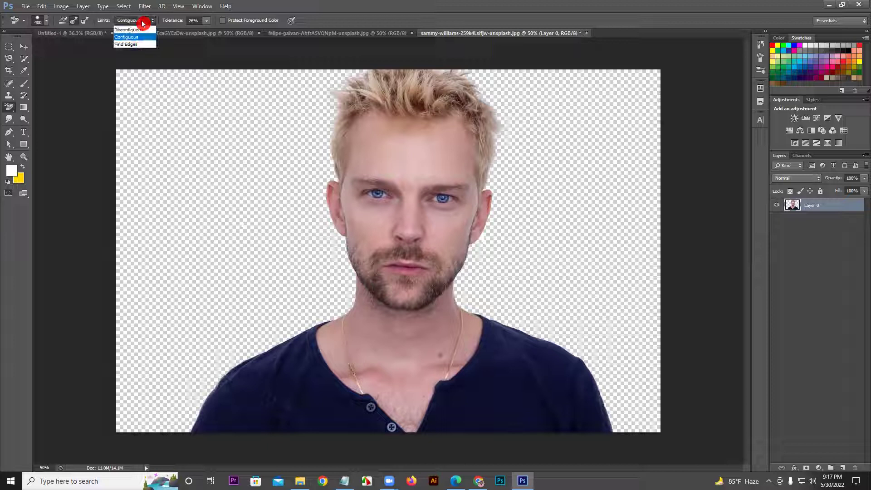
{"action": "left_click", "coordinate": [139, 38]}
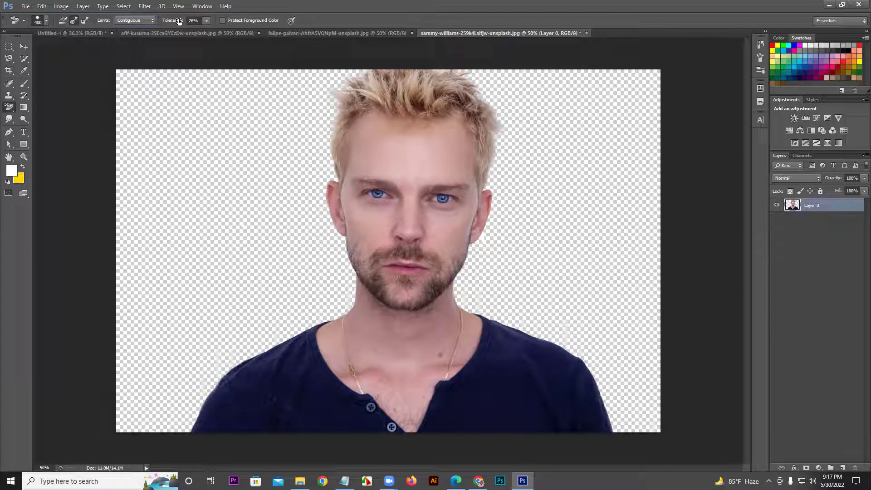
{"action": "left_click", "coordinate": [166, 35]}
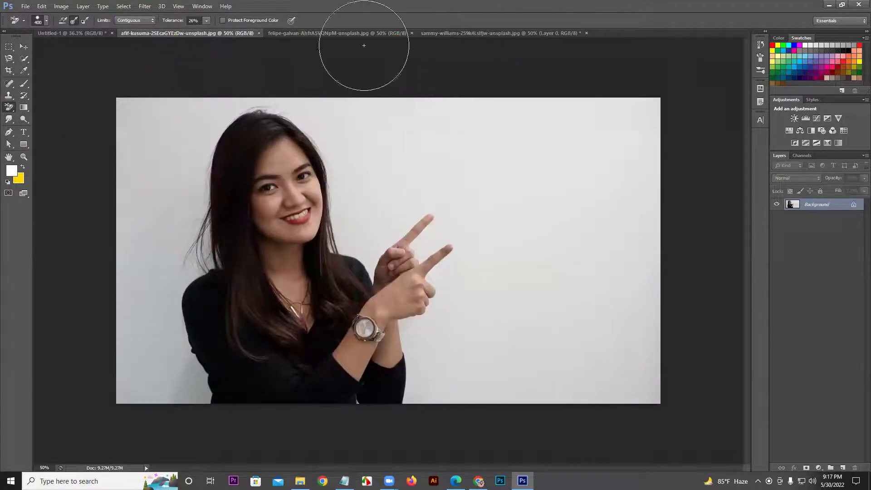
{"action": "left_click", "coordinate": [358, 35]}
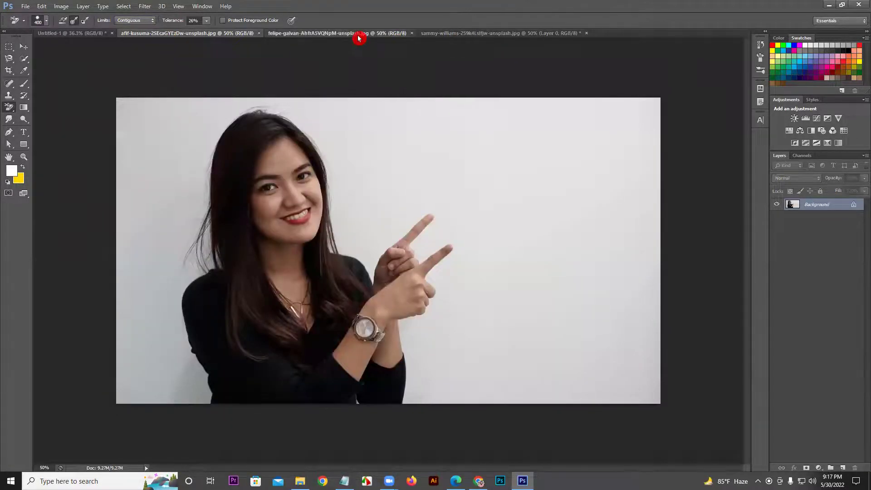
Step: Convert the photo's Background into Layer 0 and try a test erase, then undo it
{"action": "double_click", "coordinate": [841, 212]}
{"action": "left_click", "coordinate": [389, 108]}
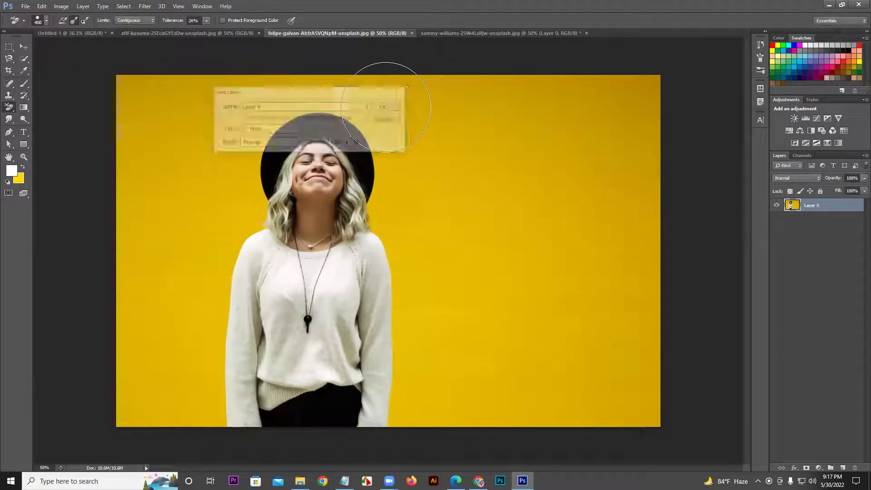
{"action": "right_click", "coordinate": [488, 290]}
{"action": "key", "text": "Escape"}
{"action": "left_click", "coordinate": [479, 317]}
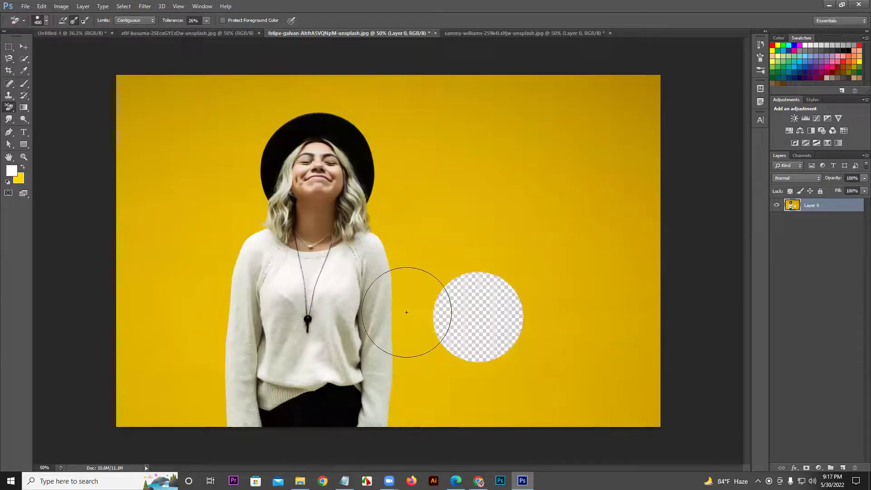
{"action": "key", "text": "ctrl+z"}
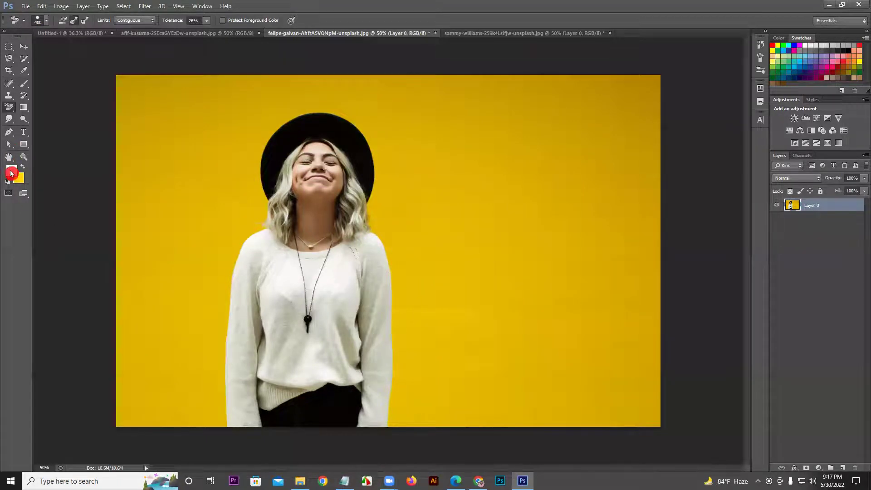
Step: Sample several yellow wall shades in the Color Picker, cancel it, and return to the Background Eraser
{"action": "left_click", "coordinate": [10, 173]}
{"action": "left_click", "coordinate": [434, 353]}
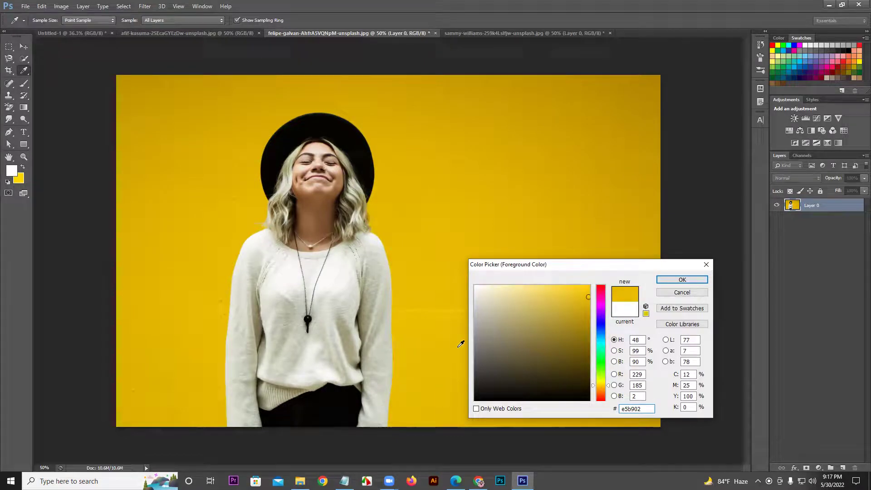
{"action": "left_click", "coordinate": [636, 84]}
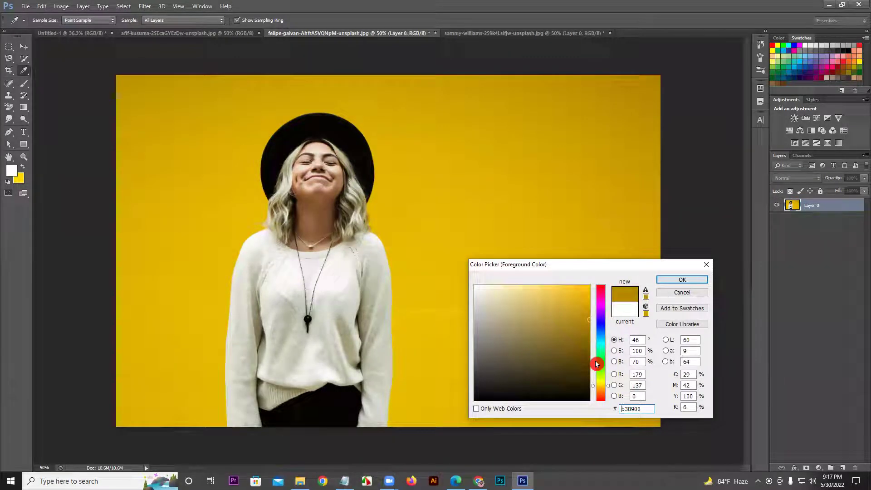
{"action": "left_click", "coordinate": [432, 382]}
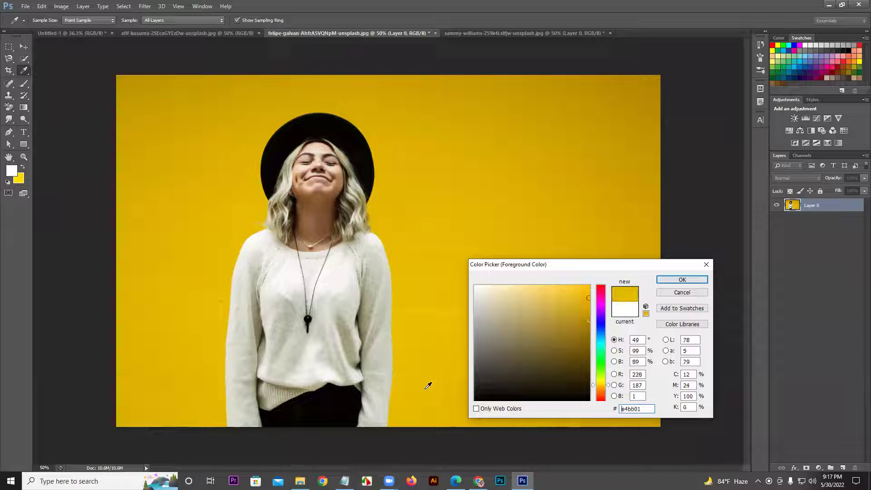
{"action": "left_click", "coordinate": [644, 83]}
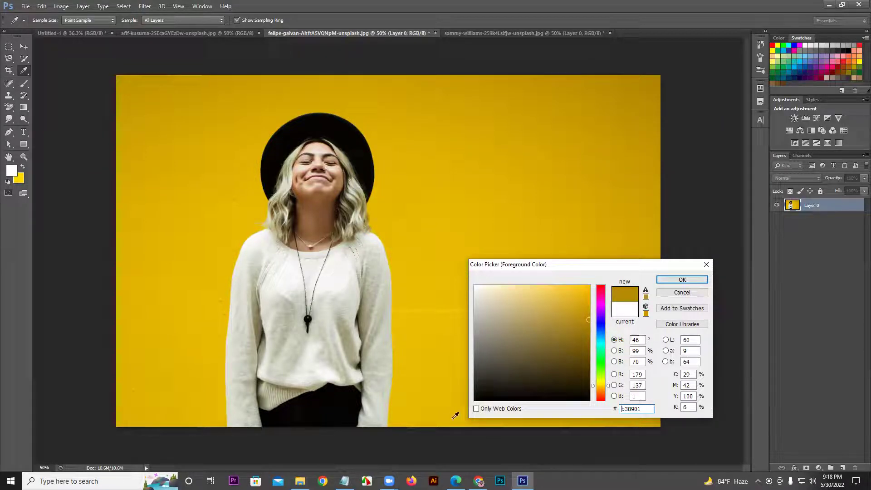
{"action": "left_click", "coordinate": [434, 418]}
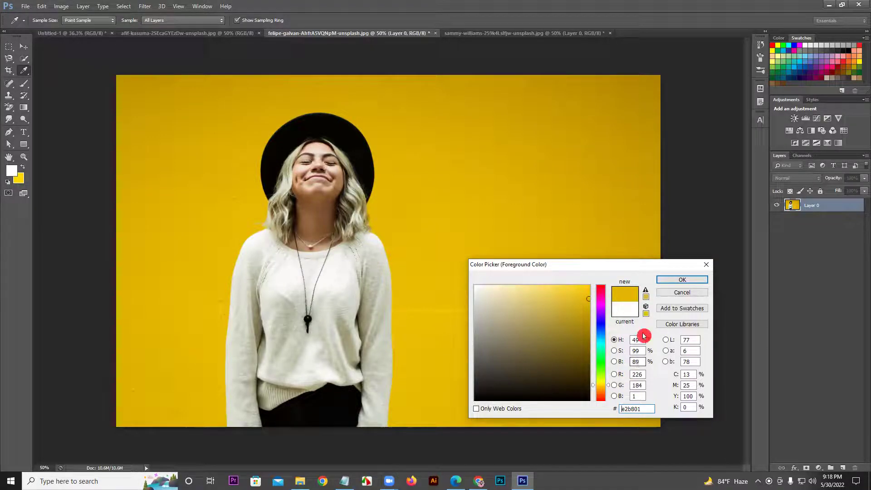
{"action": "left_click", "coordinate": [634, 89]}
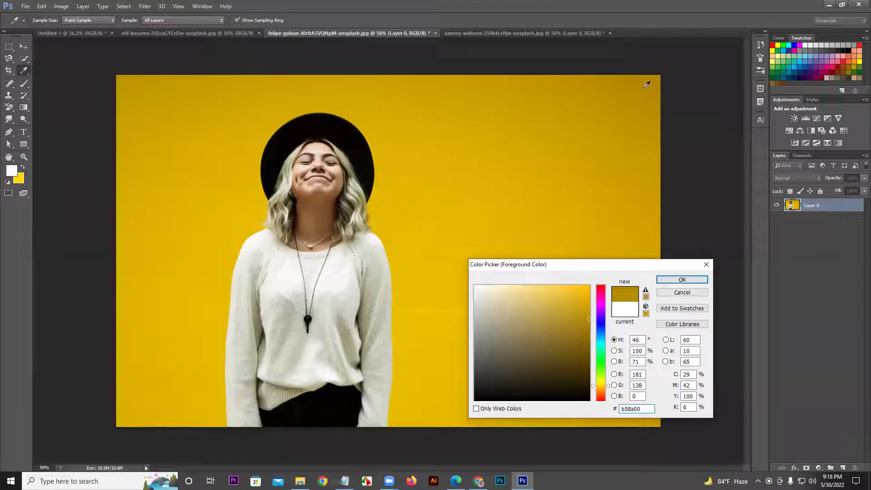
{"action": "left_click", "coordinate": [685, 296]}
{"action": "key", "text": "e"}
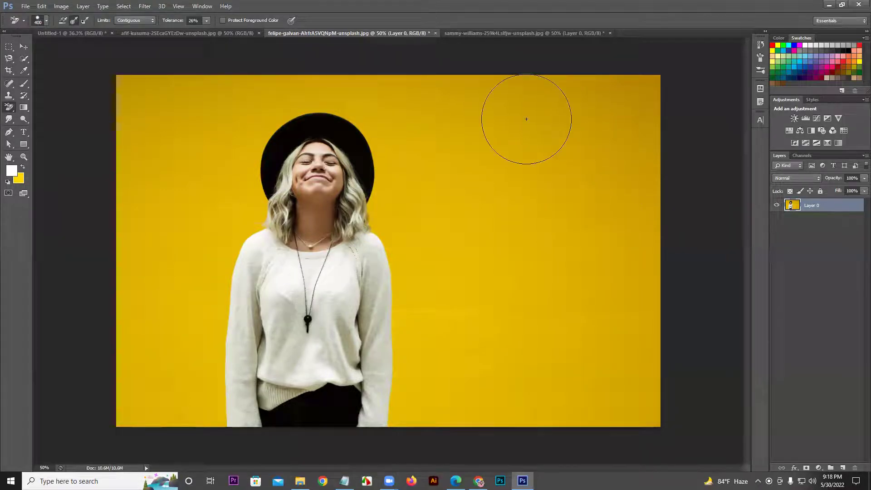
Step: Erase the yellow wall right of the woman, beside her arm, upper right and down the right edge
{"action": "mouse_move", "coordinate": [496, 363]}
{"action": "left_mouse_down"}
{"action": "mouse_move", "coordinate": [471, 250]}
{"action": "mouse_move", "coordinate": [461, 137]}
{"action": "mouse_move", "coordinate": [420, 112]}
{"action": "mouse_move", "coordinate": [339, 98]}
{"action": "mouse_move", "coordinate": [216, 161]}
{"action": "mouse_move", "coordinate": [187, 255]}
{"action": "mouse_move", "coordinate": [191, 355]}
{"action": "mouse_move", "coordinate": [180, 403]}
{"action": "mouse_move", "coordinate": [128, 347]}
{"action": "mouse_move", "coordinate": [138, 274]}
{"action": "left_mouse_up"}
{"action": "mouse_move", "coordinate": [446, 311]}
{"action": "left_mouse_down"}
{"action": "mouse_move", "coordinate": [463, 312]}
{"action": "mouse_move", "coordinate": [432, 389]}
{"action": "mouse_move", "coordinate": [433, 315]}
{"action": "mouse_move", "coordinate": [444, 318]}
{"action": "mouse_move", "coordinate": [488, 278]}
{"action": "mouse_move", "coordinate": [537, 402]}
{"action": "mouse_move", "coordinate": [578, 335]}
{"action": "left_mouse_up"}
{"action": "mouse_move", "coordinate": [577, 223]}
{"action": "left_mouse_down"}
{"action": "mouse_move", "coordinate": [595, 95]}
{"action": "mouse_move", "coordinate": [614, 146]}
{"action": "mouse_move", "coordinate": [658, 135]}
{"action": "left_mouse_up"}
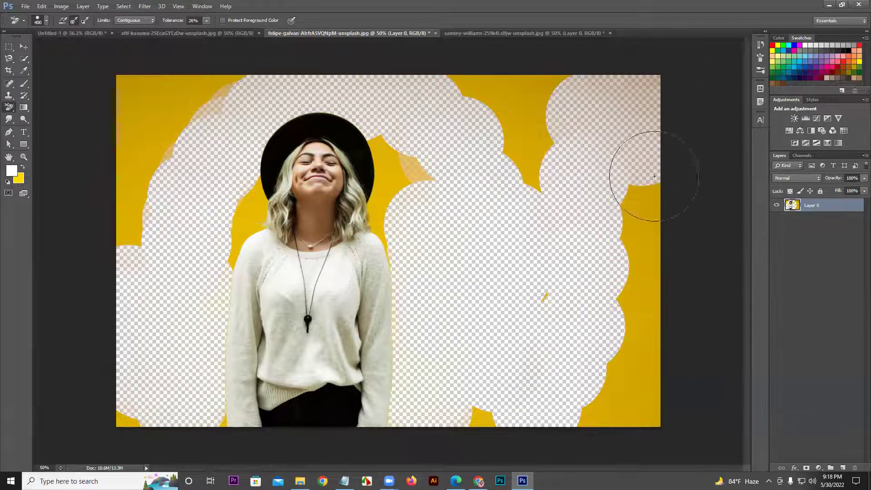
{"action": "left_click_drag", "start_coordinate": [654, 176], "coordinate": [635, 381]}
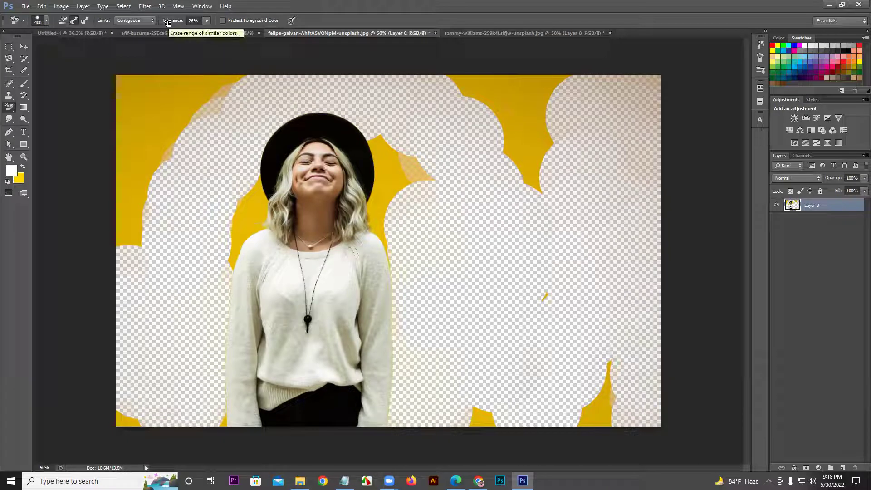
Step: Restore the yellow wall, then erase it from the top right, right side, left side and sweater fringe
{"action": "key", "text": "ctrl+alt+z"}
{"action": "key", "text": "ctrl+alt+z"}
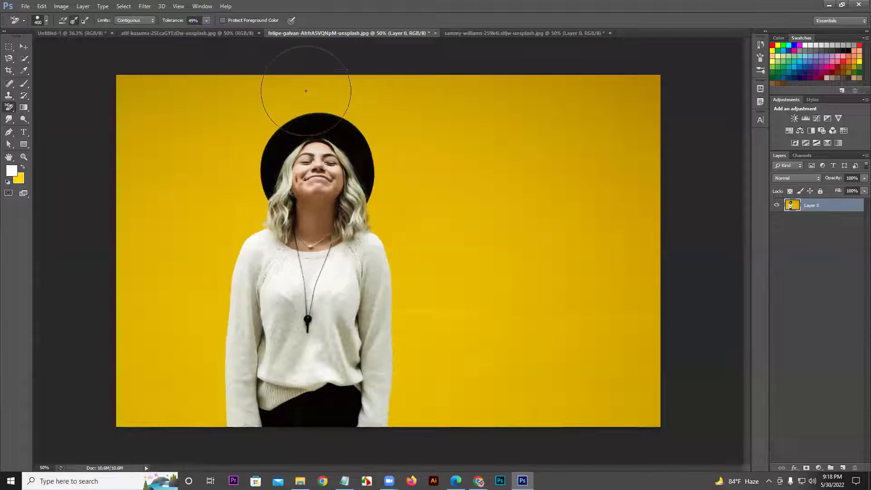
{"action": "mouse_move", "coordinate": [550, 126]}
{"action": "left_mouse_down"}
{"action": "mouse_move", "coordinate": [585, 139]}
{"action": "mouse_move", "coordinate": [633, 100]}
{"action": "mouse_move", "coordinate": [618, 108]}
{"action": "mouse_move", "coordinate": [587, 166]}
{"action": "mouse_move", "coordinate": [574, 356]}
{"action": "mouse_move", "coordinate": [534, 379]}
{"action": "mouse_move", "coordinate": [489, 386]}
{"action": "mouse_move", "coordinate": [481, 364]}
{"action": "mouse_move", "coordinate": [480, 382]}
{"action": "mouse_move", "coordinate": [467, 294]}
{"action": "mouse_move", "coordinate": [463, 341]}
{"action": "mouse_move", "coordinate": [451, 346]}
{"action": "mouse_move", "coordinate": [452, 166]}
{"action": "mouse_move", "coordinate": [491, 108]}
{"action": "mouse_move", "coordinate": [524, 165]}
{"action": "mouse_move", "coordinate": [511, 240]}
{"action": "mouse_move", "coordinate": [611, 296]}
{"action": "mouse_move", "coordinate": [636, 169]}
{"action": "left_mouse_up"}
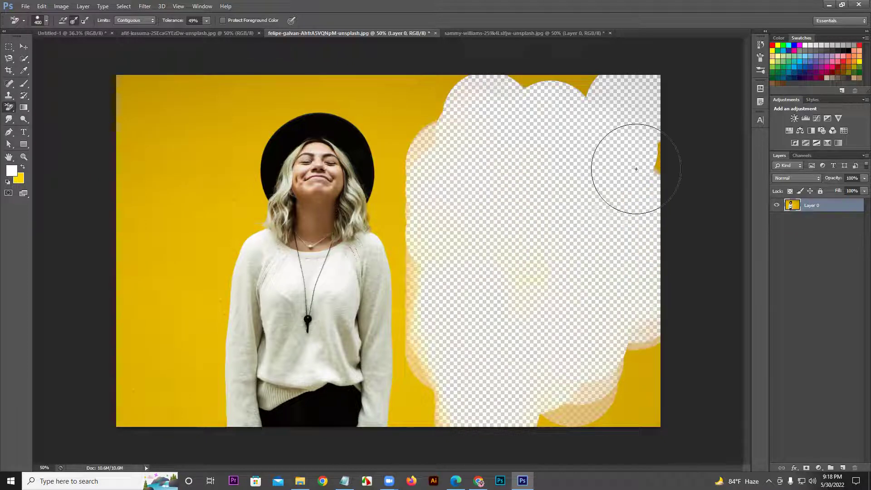
{"action": "mouse_move", "coordinate": [662, 135]}
{"action": "left_mouse_down"}
{"action": "mouse_move", "coordinate": [655, 160]}
{"action": "mouse_move", "coordinate": [661, 401]}
{"action": "mouse_move", "coordinate": [642, 394]}
{"action": "mouse_move", "coordinate": [586, 414]}
{"action": "mouse_move", "coordinate": [552, 415]}
{"action": "mouse_move", "coordinate": [552, 428]}
{"action": "mouse_move", "coordinate": [528, 391]}
{"action": "mouse_move", "coordinate": [527, 234]}
{"action": "mouse_move", "coordinate": [513, 306]}
{"action": "mouse_move", "coordinate": [455, 356]}
{"action": "mouse_move", "coordinate": [421, 405]}
{"action": "mouse_move", "coordinate": [401, 131]}
{"action": "mouse_move", "coordinate": [443, 83]}
{"action": "mouse_move", "coordinate": [501, 72]}
{"action": "mouse_move", "coordinate": [566, 80]}
{"action": "mouse_move", "coordinate": [535, 83]}
{"action": "mouse_move", "coordinate": [504, 73]}
{"action": "mouse_move", "coordinate": [151, 105]}
{"action": "mouse_move", "coordinate": [210, 155]}
{"action": "mouse_move", "coordinate": [184, 278]}
{"action": "mouse_move", "coordinate": [185, 206]}
{"action": "mouse_move", "coordinate": [146, 191]}
{"action": "mouse_move", "coordinate": [134, 161]}
{"action": "mouse_move", "coordinate": [136, 115]}
{"action": "mouse_move", "coordinate": [119, 81]}
{"action": "mouse_move", "coordinate": [123, 247]}
{"action": "mouse_move", "coordinate": [110, 440]}
{"action": "mouse_move", "coordinate": [181, 358]}
{"action": "mouse_move", "coordinate": [182, 387]}
{"action": "mouse_move", "coordinate": [199, 300]}
{"action": "mouse_move", "coordinate": [212, 297]}
{"action": "mouse_move", "coordinate": [194, 389]}
{"action": "mouse_move", "coordinate": [218, 426]}
{"action": "left_mouse_up"}
{"action": "mouse_move", "coordinate": [160, 347]}
{"action": "left_mouse_down"}
{"action": "mouse_move", "coordinate": [123, 304]}
{"action": "mouse_move", "coordinate": [125, 295]}
{"action": "mouse_move", "coordinate": [243, 236]}
{"action": "mouse_move", "coordinate": [278, 201]}
{"action": "mouse_move", "coordinate": [272, 144]}
{"action": "mouse_move", "coordinate": [264, 164]}
{"action": "mouse_move", "coordinate": [260, 146]}
{"action": "mouse_move", "coordinate": [249, 214]}
{"action": "left_mouse_up"}
{"action": "mouse_move", "coordinate": [405, 374]}
{"action": "left_mouse_down"}
{"action": "mouse_move", "coordinate": [395, 342]}
{"action": "mouse_move", "coordinate": [404, 217]}
{"action": "mouse_move", "coordinate": [391, 210]}
{"action": "mouse_move", "coordinate": [392, 113]}
{"action": "mouse_move", "coordinate": [416, 176]}
{"action": "mouse_move", "coordinate": [466, 223]}
{"action": "mouse_move", "coordinate": [452, 279]}
{"action": "mouse_move", "coordinate": [419, 200]}
{"action": "mouse_move", "coordinate": [450, 167]}
{"action": "mouse_move", "coordinate": [450, 127]}
{"action": "mouse_move", "coordinate": [485, 120]}
{"action": "mouse_move", "coordinate": [227, 115]}
{"action": "mouse_move", "coordinate": [207, 176]}
{"action": "mouse_move", "coordinate": [168, 75]}
{"action": "mouse_move", "coordinate": [159, 258]}
{"action": "left_mouse_up"}
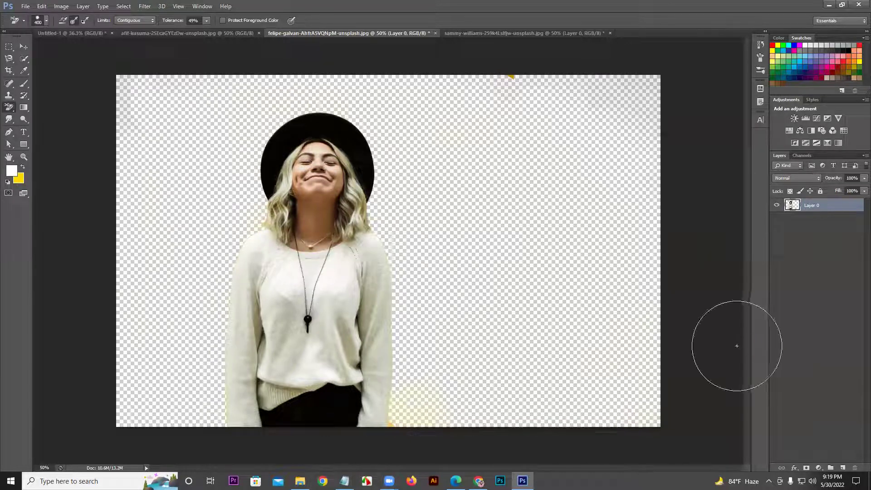
Step: Revert the photo to an unlocked Layer 0 and test Magic Eraser clicks on the yellow background
{"action": "key", "text": "F12"}
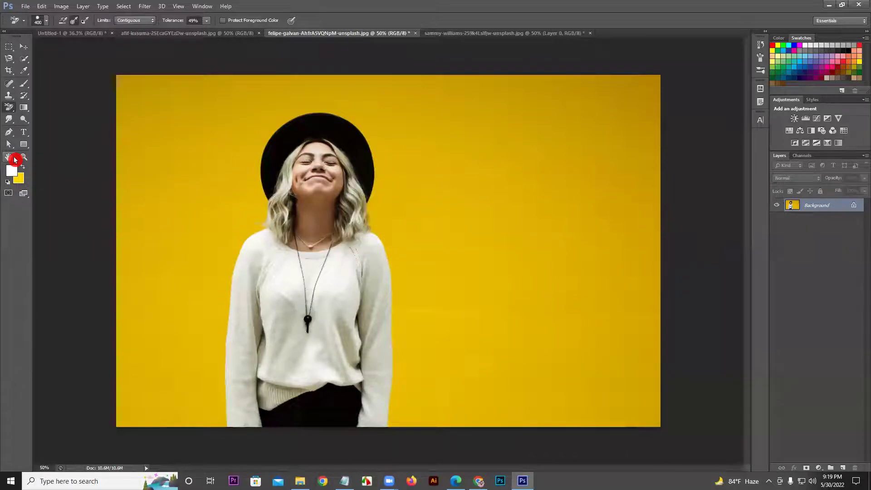
{"action": "key", "text": "ctrl+z"}
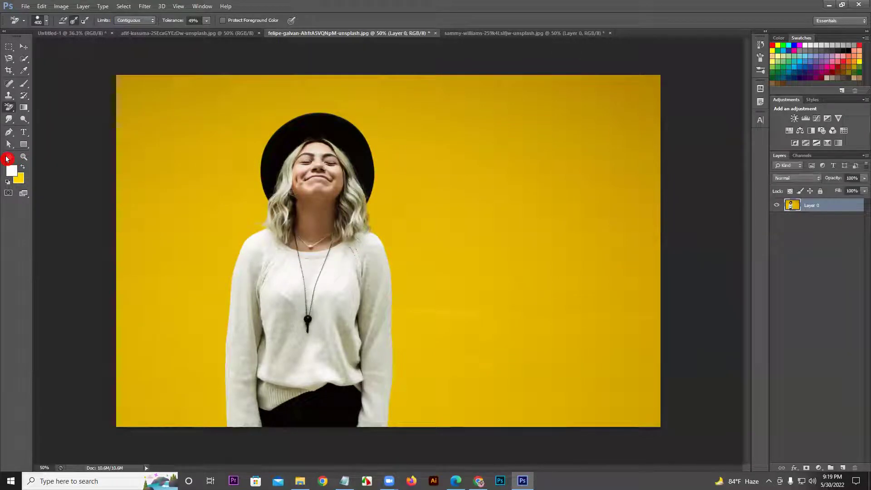
{"action": "left_click_drag", "start_coordinate": [6, 110], "coordinate": [56, 126]}
{"action": "left_click", "coordinate": [561, 108]}
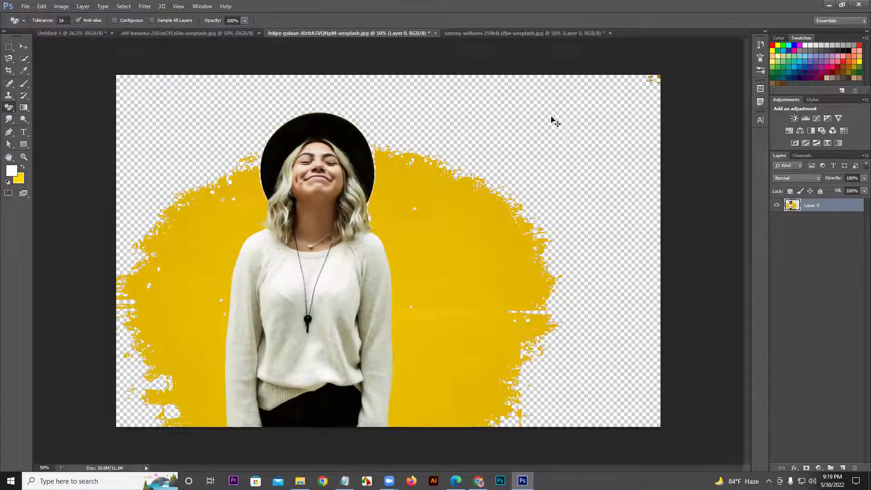
{"action": "key", "text": "ctrl+z"}
{"action": "left_click", "coordinate": [574, 101]}
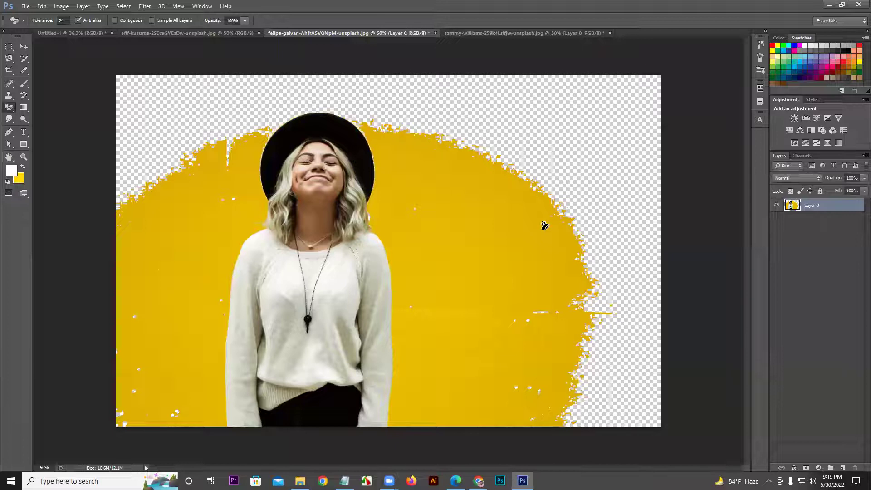
{"action": "left_click", "coordinate": [544, 226]}
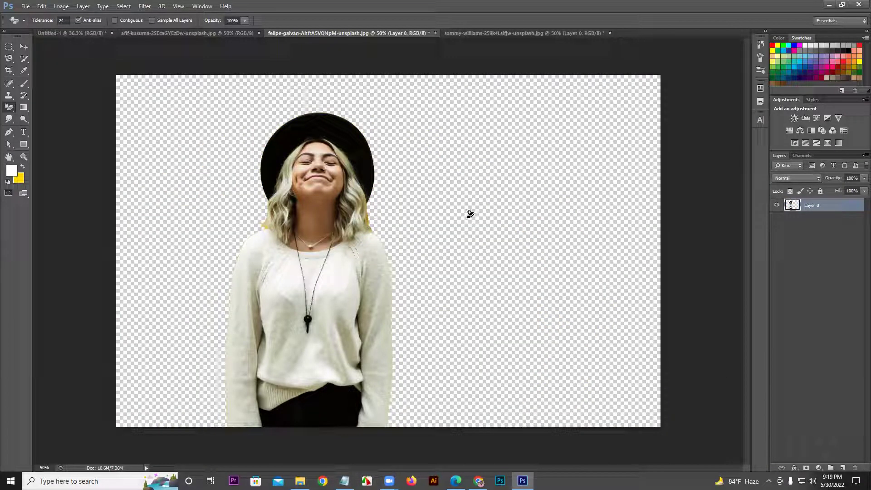
{"action": "key", "text": "ctrl+z"}
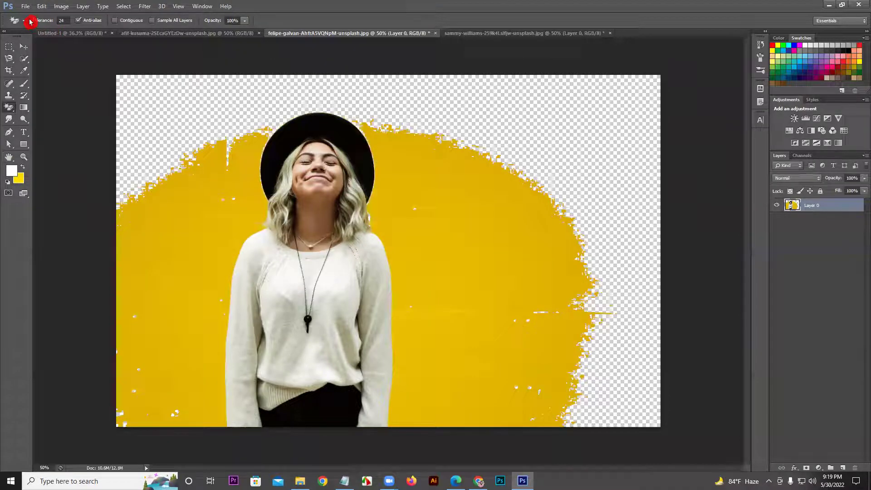
{"action": "key", "text": "ctrl+z"}
Step: Raise the Magic Eraser Tolerance to 66 and erase the whole yellow background in one click
{"action": "left_click_drag", "start_coordinate": [37, 22], "coordinate": [42, 24]}
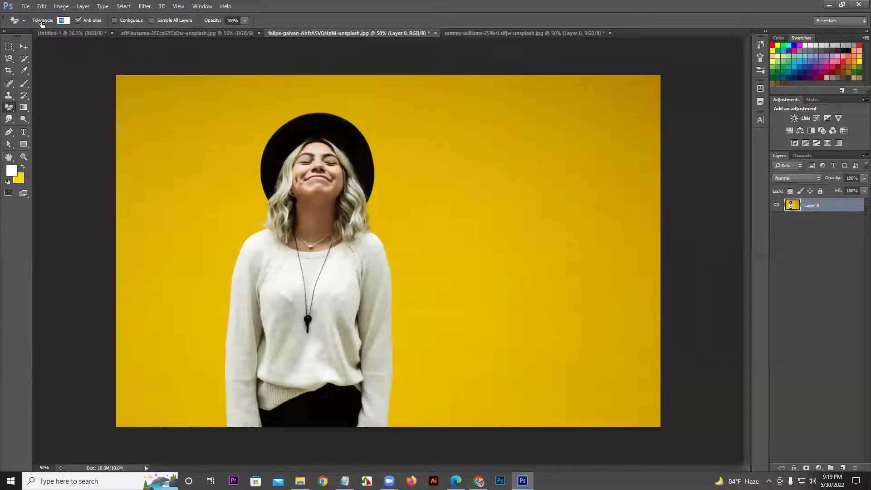
{"action": "left_click", "coordinate": [529, 110]}
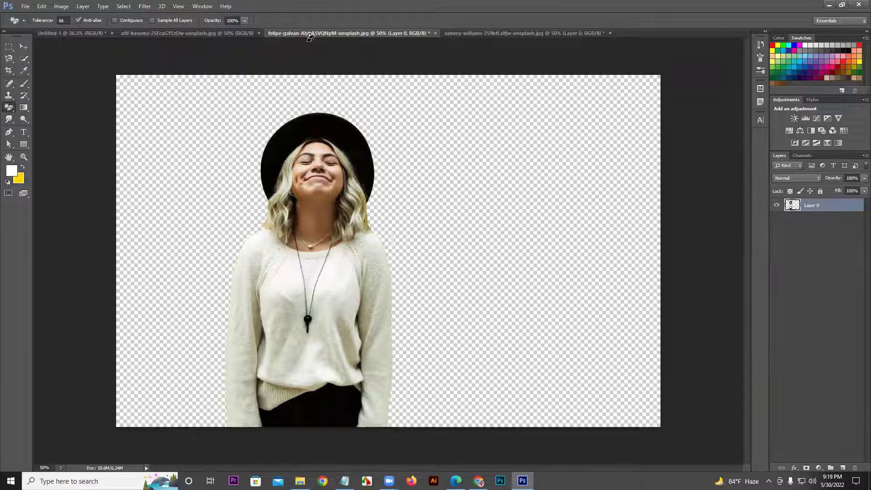
{"action": "mouse_move", "coordinate": [10, 108]}
{"action": "left_mouse_down"}
{"action": "mouse_move", "coordinate": [54, 120]}
{"action": "mouse_move", "coordinate": [58, 135]}
{"action": "mouse_move", "coordinate": [45, 127]}
{"action": "left_mouse_up"}
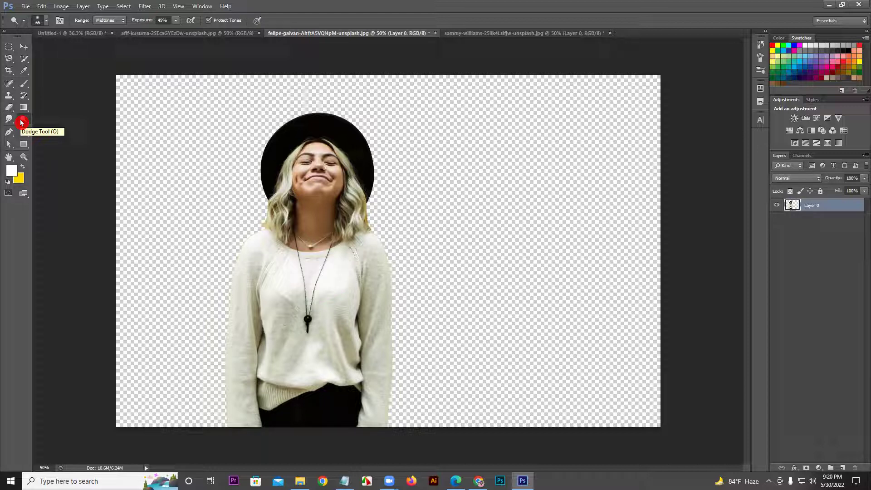
Step: Open the red-dress photo and convert its Background into an unlocked Layer 0
{"action": "left_click", "coordinate": [28, 7]}
{"action": "left_click", "coordinate": [30, 25]}
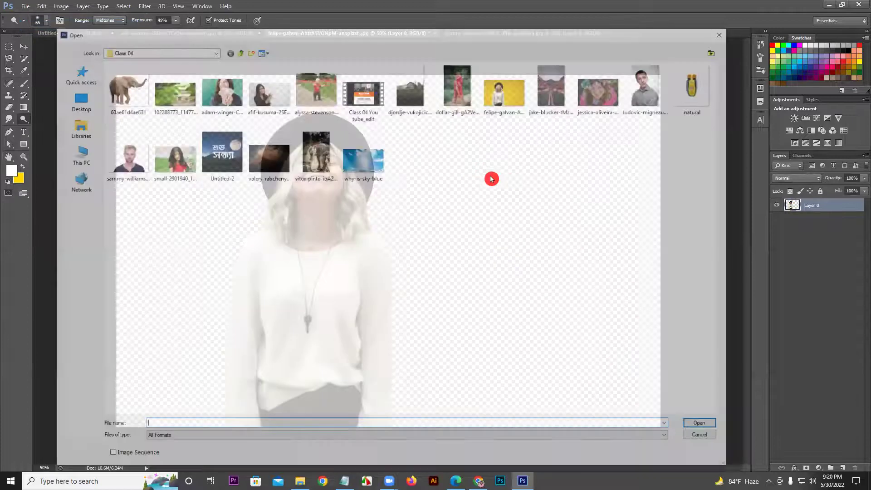
{"action": "left_click", "coordinate": [457, 88]}
{"action": "left_click", "coordinate": [705, 423]}
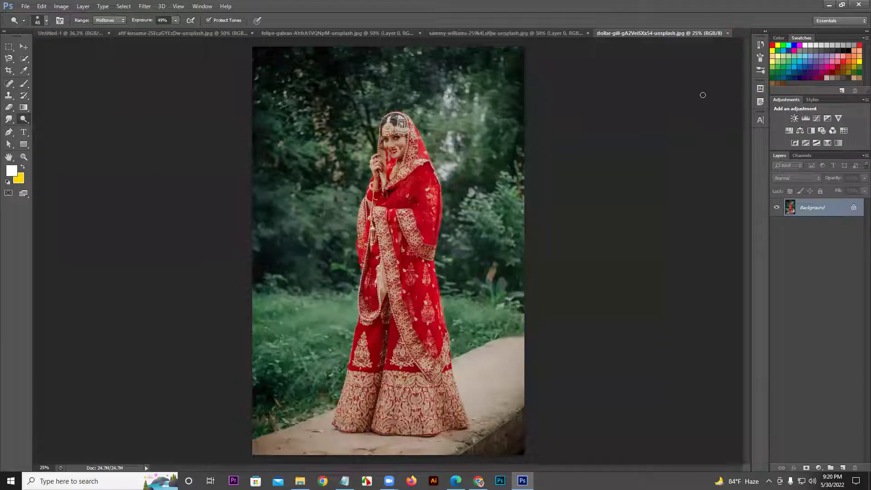
{"action": "double_click", "coordinate": [834, 208]}
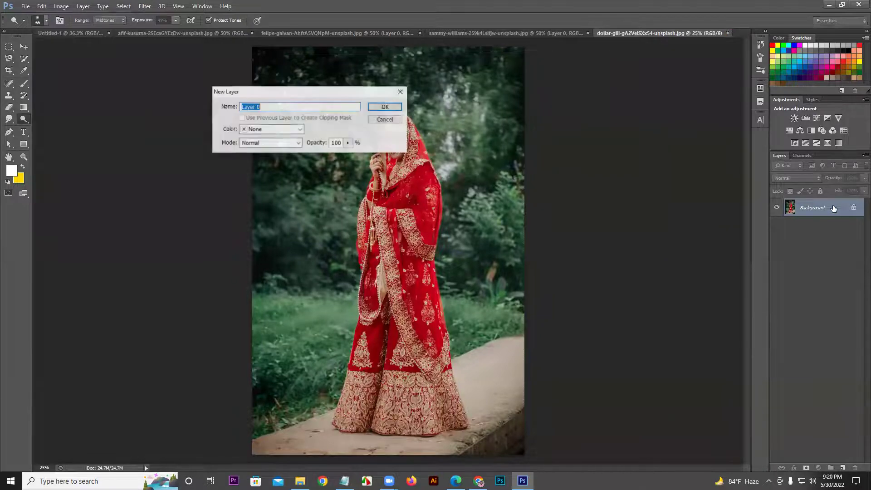
{"action": "left_click", "coordinate": [384, 106]}
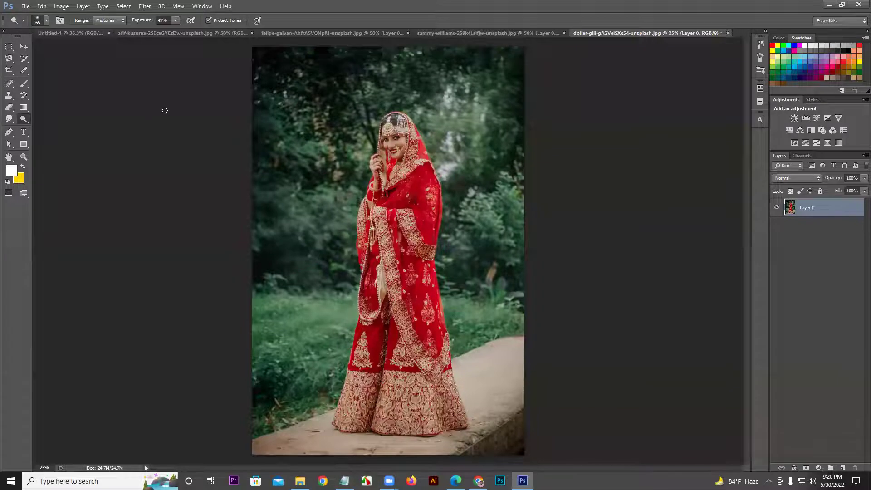
Step: Set the Dodge tool to Shadows range with a 182 px brush and lighten the lower-left grass
{"action": "left_click_drag", "start_coordinate": [22, 125], "coordinate": [68, 117]}
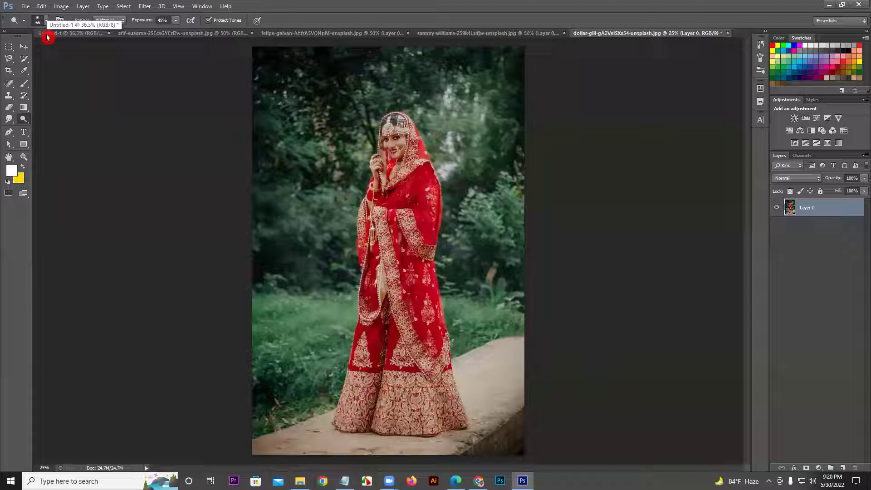
{"action": "left_click", "coordinate": [96, 21]}
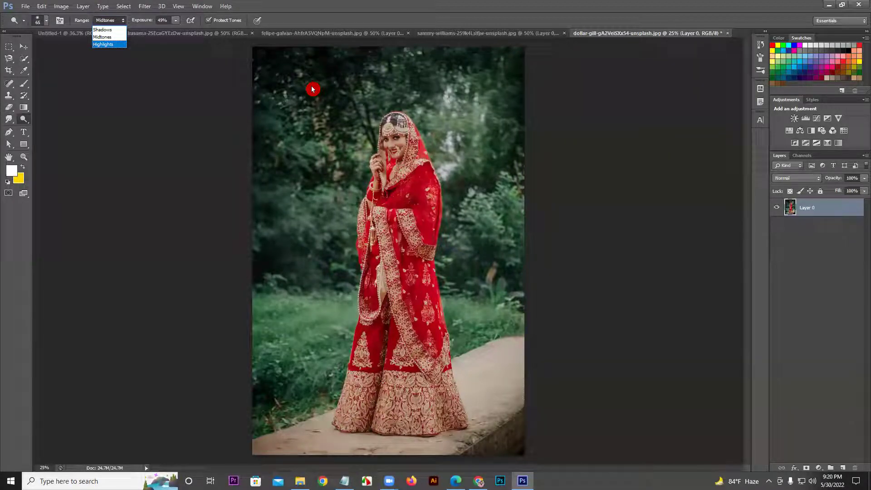
{"action": "left_click", "coordinate": [113, 30]}
{"action": "right_click", "coordinate": [280, 150]}
{"action": "left_click_drag", "start_coordinate": [321, 175], "coordinate": [357, 173]}
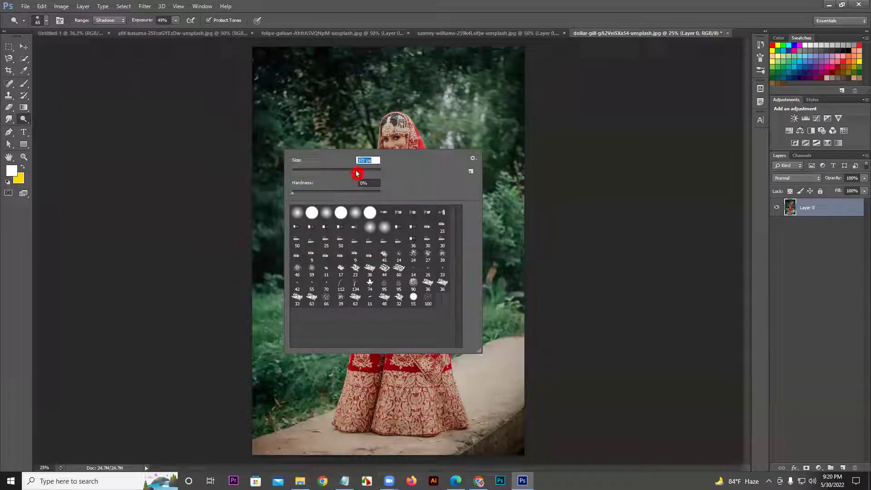
{"action": "left_click", "coordinate": [292, 109]}
{"action": "mouse_move", "coordinate": [307, 197]}
{"action": "left_mouse_down"}
{"action": "mouse_move", "coordinate": [330, 225]}
{"action": "mouse_move", "coordinate": [333, 408]}
{"action": "mouse_move", "coordinate": [392, 404]}
{"action": "mouse_move", "coordinate": [298, 444]}
{"action": "mouse_move", "coordinate": [315, 348]}
{"action": "mouse_move", "coordinate": [390, 410]}
{"action": "left_mouse_up"}
Step: Dodge the bottom-right wall and its right edge, plus the grass along the left edge
{"action": "mouse_move", "coordinate": [345, 340]}
{"action": "left_mouse_down"}
{"action": "mouse_move", "coordinate": [455, 391]}
{"action": "mouse_move", "coordinate": [483, 429]}
{"action": "mouse_move", "coordinate": [470, 447]}
{"action": "mouse_move", "coordinate": [473, 430]}
{"action": "mouse_move", "coordinate": [528, 452]}
{"action": "mouse_move", "coordinate": [445, 445]}
{"action": "left_mouse_up"}
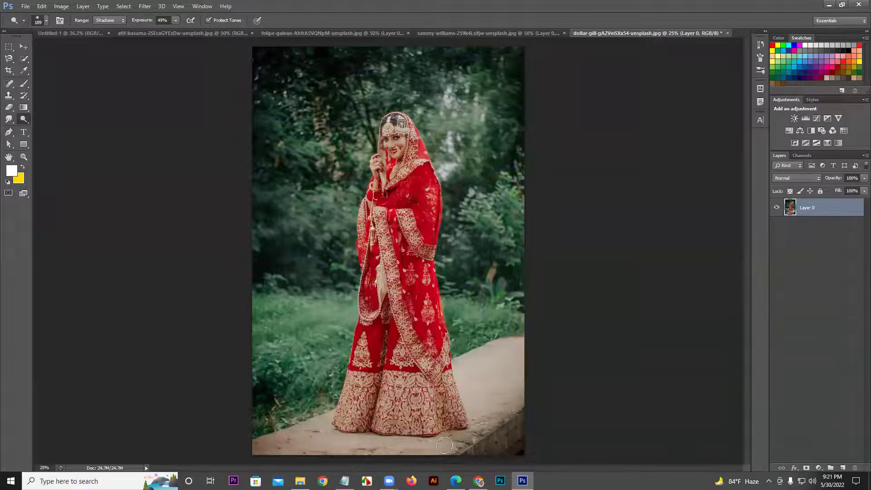
{"action": "mouse_move", "coordinate": [492, 396]}
{"action": "left_mouse_down"}
{"action": "mouse_move", "coordinate": [521, 303]}
{"action": "mouse_move", "coordinate": [526, 373]}
{"action": "mouse_move", "coordinate": [513, 348]}
{"action": "left_mouse_up"}
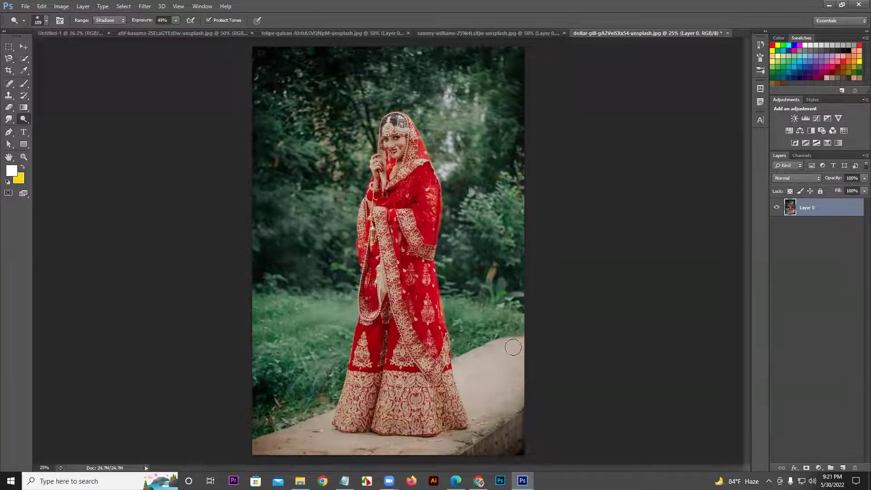
{"action": "mouse_move", "coordinate": [485, 434]}
{"action": "left_mouse_down"}
{"action": "mouse_move", "coordinate": [494, 391]}
{"action": "mouse_move", "coordinate": [477, 397]}
{"action": "mouse_move", "coordinate": [493, 365]}
{"action": "mouse_move", "coordinate": [492, 399]}
{"action": "mouse_move", "coordinate": [511, 404]}
{"action": "left_mouse_up"}
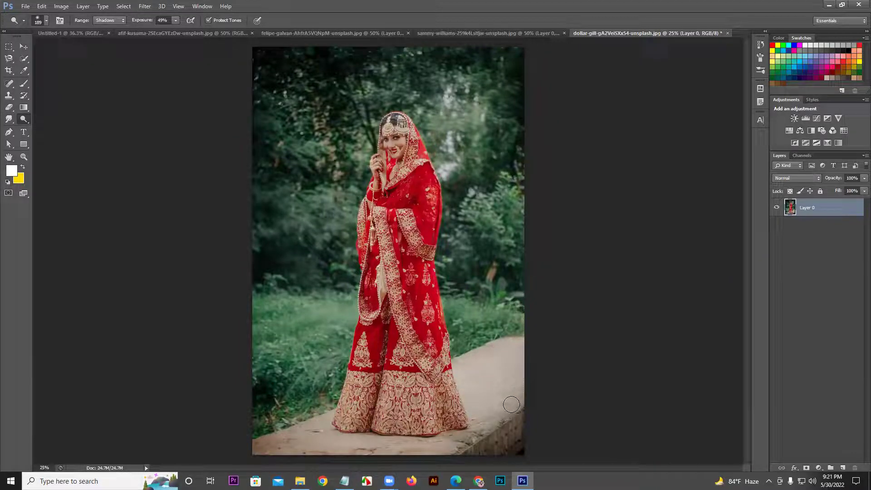
{"action": "mouse_move", "coordinate": [268, 394]}
{"action": "left_mouse_down"}
{"action": "mouse_move", "coordinate": [261, 409]}
{"action": "mouse_move", "coordinate": [260, 378]}
{"action": "mouse_move", "coordinate": [275, 441]}
{"action": "mouse_move", "coordinate": [269, 404]}
{"action": "mouse_move", "coordinate": [307, 348]}
{"action": "mouse_move", "coordinate": [176, 399]}
{"action": "left_mouse_up"}
{"action": "key", "text": "z"}
{"action": "mouse_move", "coordinate": [253, 399]}
{"action": "left_mouse_down"}
{"action": "mouse_move", "coordinate": [309, 347]}
{"action": "mouse_move", "coordinate": [291, 385]}
{"action": "mouse_move", "coordinate": [313, 298]}
{"action": "mouse_move", "coordinate": [310, 265]}
{"action": "left_mouse_up"}
{"action": "left_click_drag", "start_coordinate": [421, 262], "coordinate": [363, 299]}
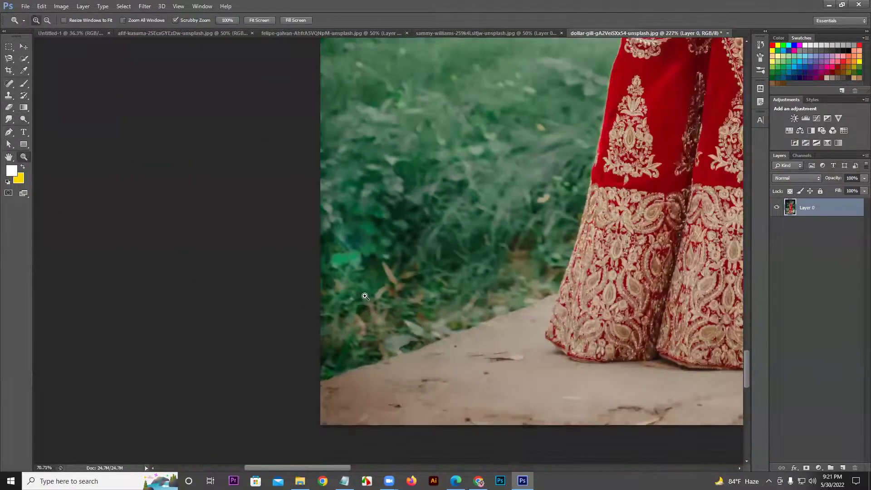
Step: In the History panel, compare against the original snapshot, then step back to the third Dodge state
{"action": "left_click", "coordinate": [761, 45]}
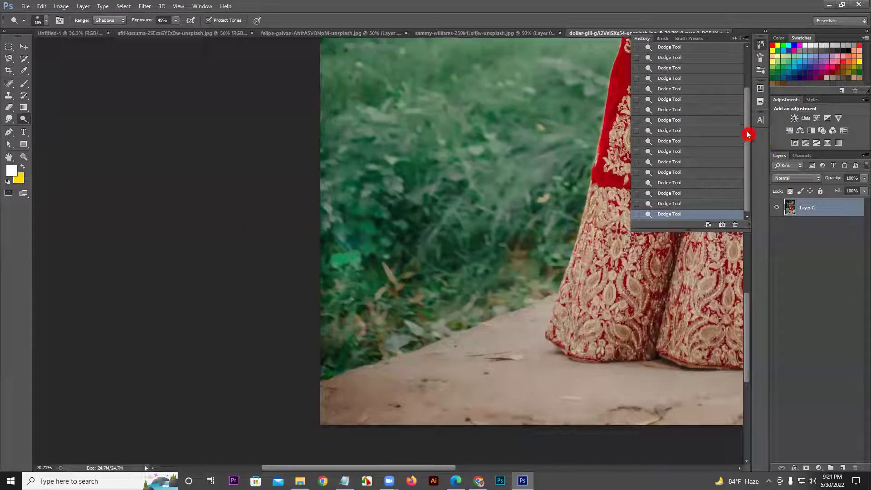
{"action": "left_click_drag", "start_coordinate": [748, 134], "coordinate": [749, 78]}
{"action": "left_click", "coordinate": [694, 55]}
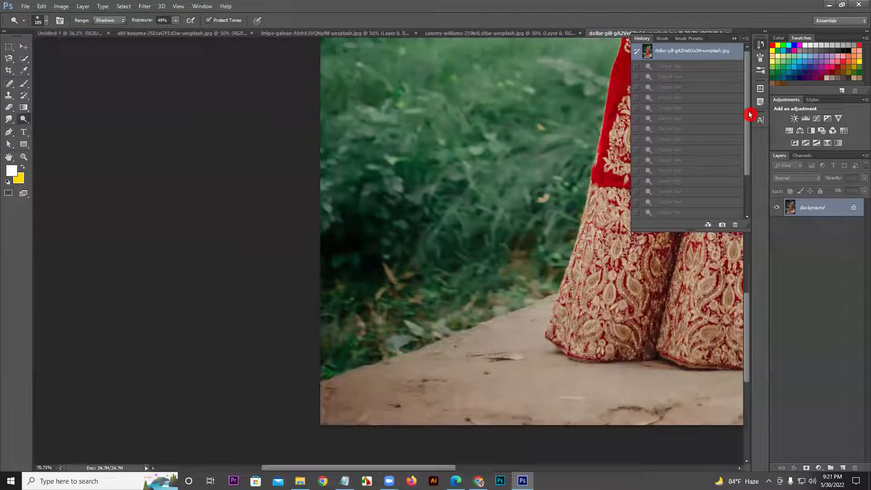
{"action": "left_click", "coordinate": [746, 216]}
{"action": "left_click", "coordinate": [677, 215]}
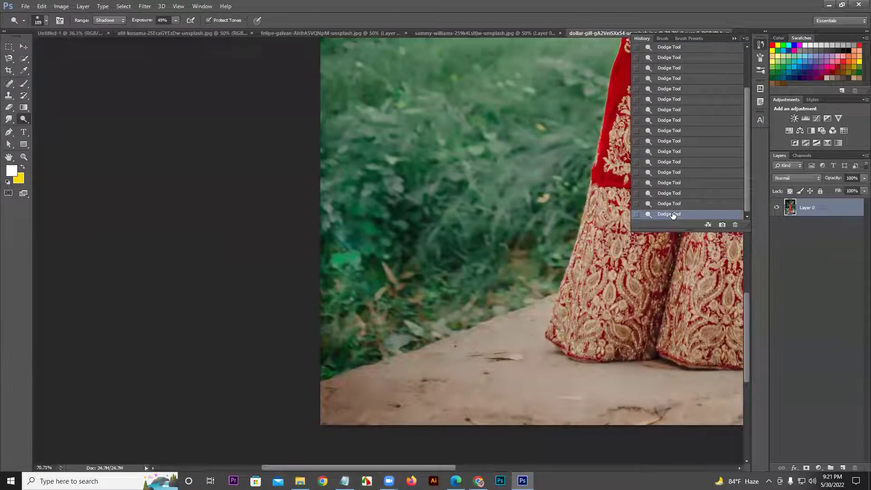
{"action": "left_click_drag", "start_coordinate": [693, 183], "coordinate": [698, 96]}
{"action": "left_click", "coordinate": [706, 69]}
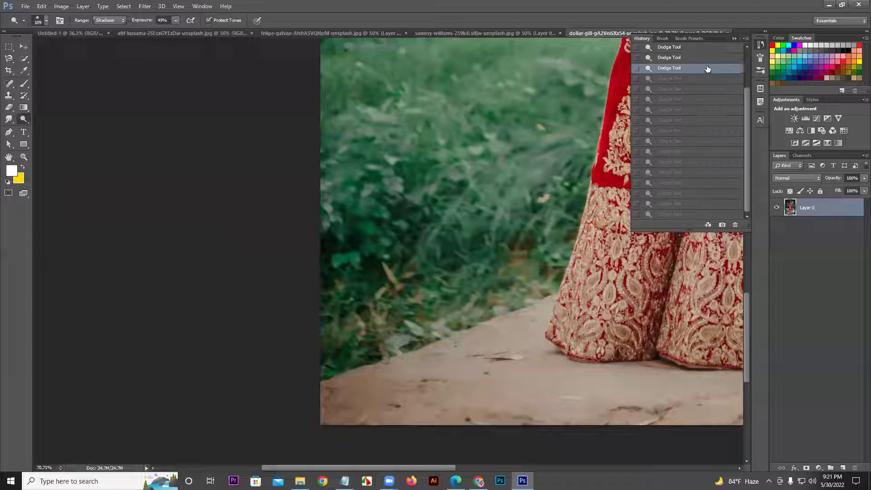
Step: Lighten the left grass with a downward dodge stroke and several dabs, then zoom out
{"action": "left_click_drag", "start_coordinate": [334, 171], "coordinate": [333, 253]}
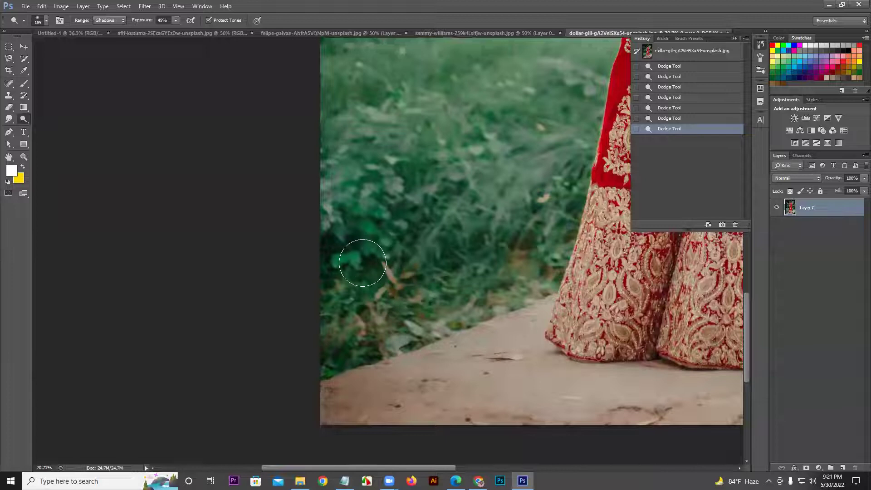
{"action": "left_click", "coordinate": [349, 249]}
{"action": "left_click", "coordinate": [343, 243]}
{"action": "left_click", "coordinate": [336, 241]}
{"action": "left_click", "coordinate": [338, 254]}
{"action": "left_click", "coordinate": [363, 309]}
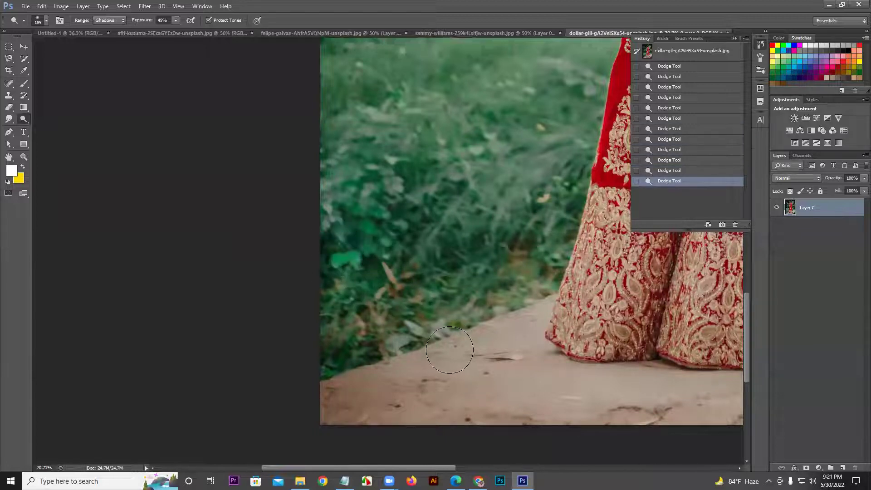
{"action": "left_click", "coordinate": [352, 377]}
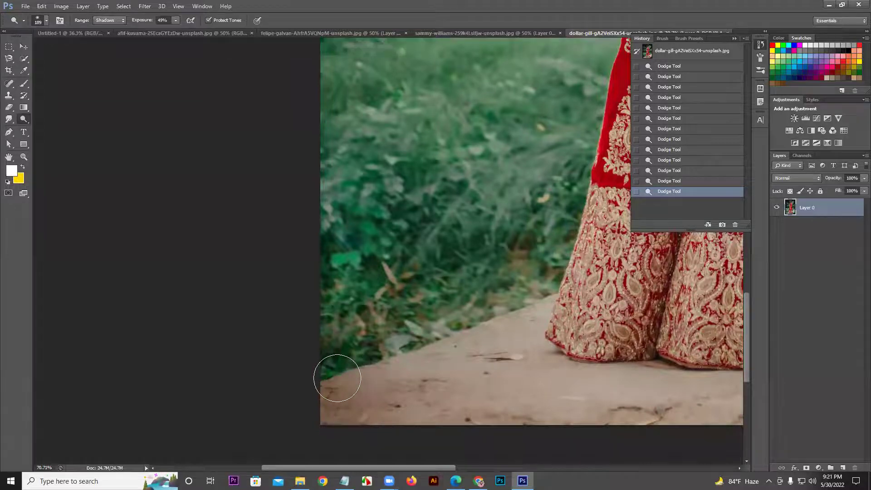
{"action": "key", "text": "z"}
{"action": "mouse_move", "coordinate": [372, 313]}
{"action": "left_mouse_down"}
{"action": "mouse_move", "coordinate": [311, 391]}
{"action": "mouse_move", "coordinate": [412, 210]}
{"action": "mouse_move", "coordinate": [477, 195]}
{"action": "mouse_move", "coordinate": [416, 179]}
{"action": "mouse_move", "coordinate": [432, 157]}
{"action": "mouse_move", "coordinate": [467, 156]}
{"action": "left_mouse_up"}
{"action": "key", "text": "o"}
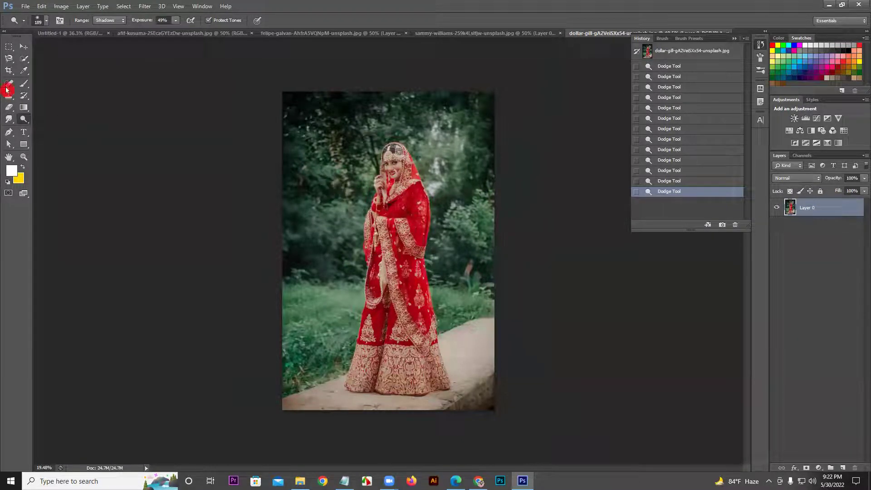
Step: Switch the Dodge range to Midtones, enlarge the brush to 1400, and brighten the foliage left of the dress
{"action": "left_click", "coordinate": [113, 21]}
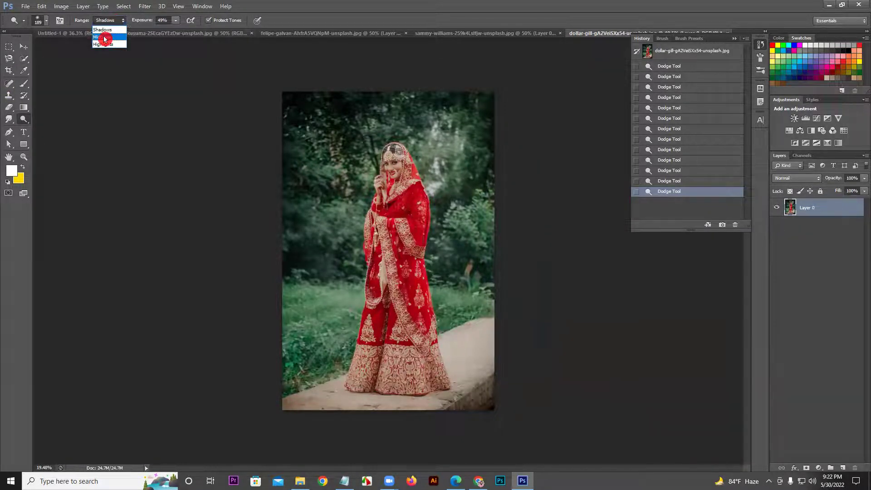
{"action": "left_click", "coordinate": [104, 37]}
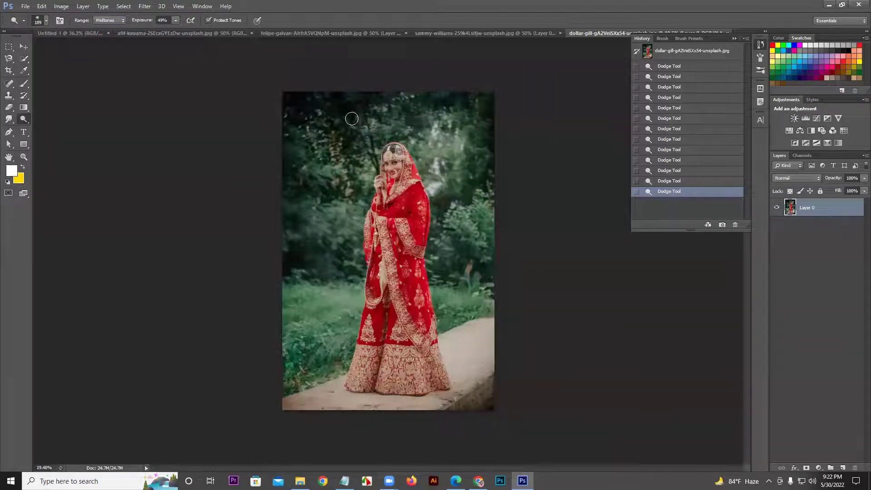
{"action": "left_click_drag", "start_coordinate": [352, 119], "coordinate": [350, 129]}
{"action": "left_click_drag", "start_coordinate": [350, 130], "coordinate": [352, 134]}
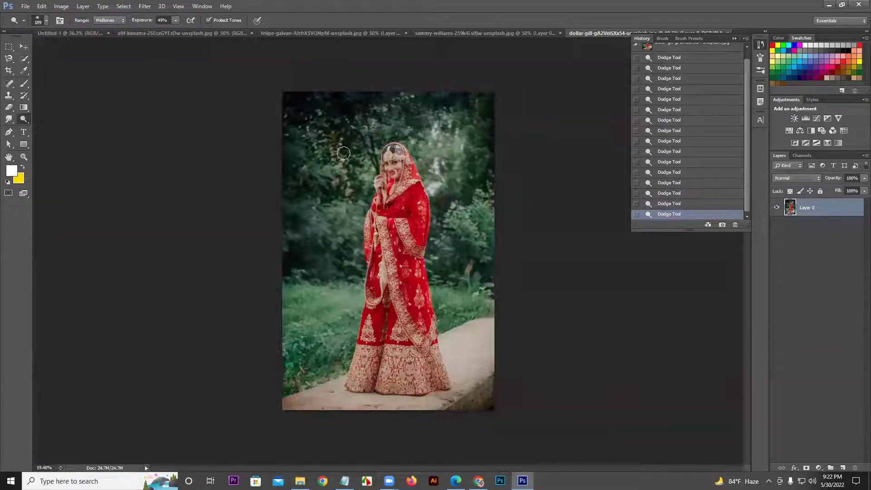
{"action": "key", "text": "bracketright"}
{"action": "key", "text": "bracketright"}
{"action": "key", "text": "bracketright"}
{"action": "key", "text": "bracketright"}
{"action": "key", "text": "bracketright"}
{"action": "key", "text": "bracketright"}
{"action": "key", "text": "bracketright"}
{"action": "key", "text": "bracketright"}
{"action": "key", "text": "bracketright"}
{"action": "key", "text": "bracketright"}
{"action": "key", "text": "bracketright"}
{"action": "key", "text": "bracketright"}
{"action": "key", "text": "bracketright"}
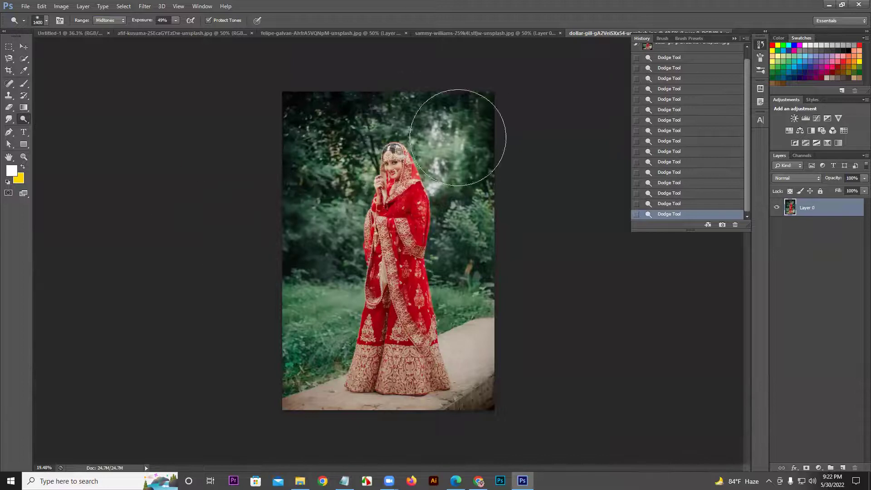
{"action": "mouse_move", "coordinate": [393, 272]}
{"action": "left_mouse_down"}
{"action": "mouse_move", "coordinate": [321, 281]}
{"action": "mouse_move", "coordinate": [305, 301]}
{"action": "mouse_move", "coordinate": [324, 222]}
{"action": "mouse_move", "coordinate": [390, 156]}
{"action": "mouse_move", "coordinate": [359, 213]}
{"action": "left_mouse_up"}
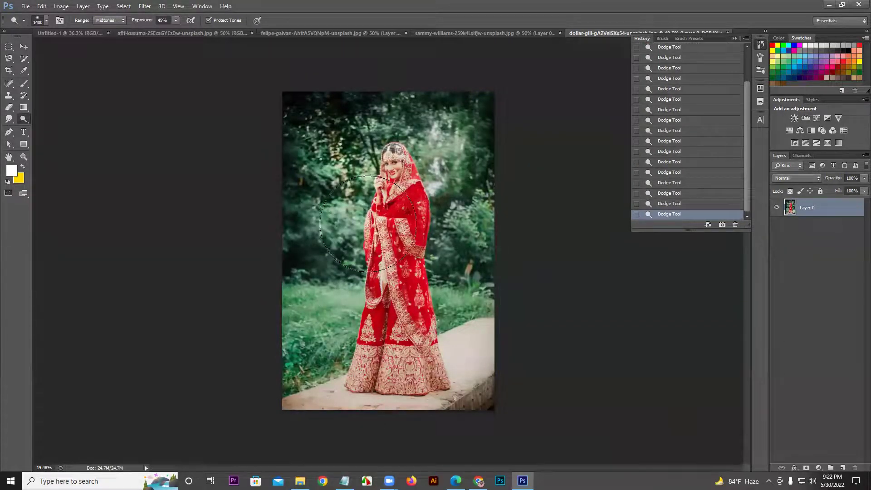
Step: Revert the photo to its original snapshot in the History panel
{"action": "left_click", "coordinate": [745, 210]}
{"action": "left_click_drag", "start_coordinate": [749, 156], "coordinate": [762, 84]}
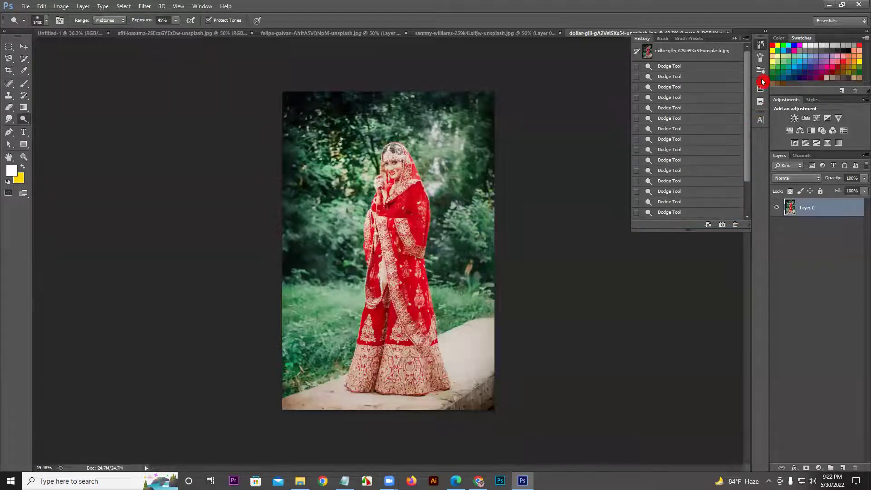
{"action": "left_click", "coordinate": [706, 50]}
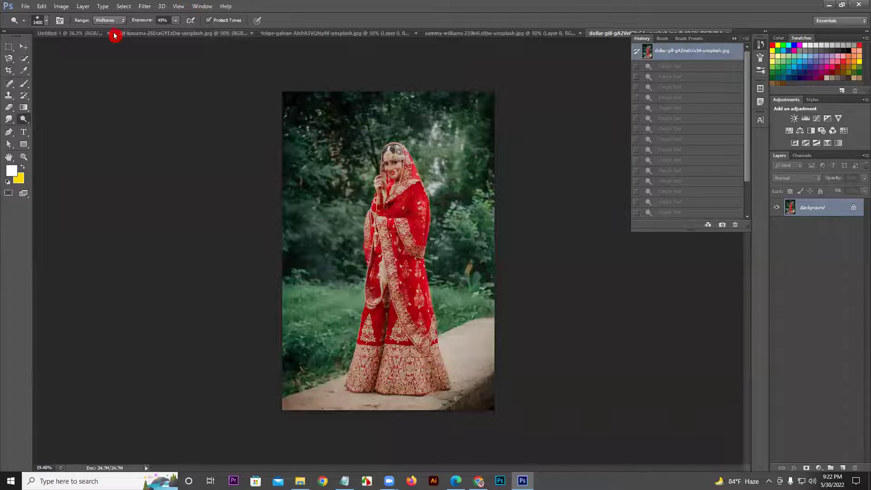
{"action": "left_click", "coordinate": [109, 20]}
{"action": "left_click", "coordinate": [101, 44]}
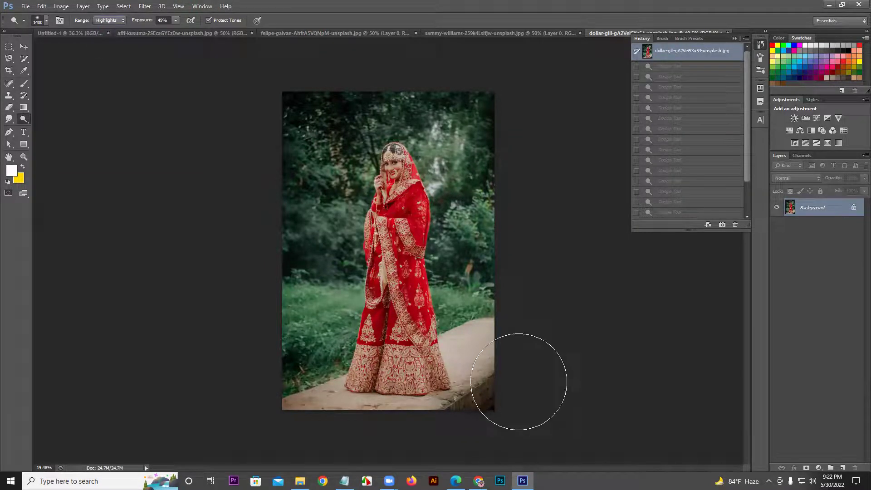
{"action": "left_click", "coordinate": [301, 356]}
{"action": "left_click", "coordinate": [297, 355]}
{"action": "left_click", "coordinate": [296, 354]}
{"action": "left_click", "coordinate": [295, 354]}
{"action": "left_click", "coordinate": [300, 355]}
{"action": "left_click", "coordinate": [302, 356]}
{"action": "left_click", "coordinate": [303, 357]}
{"action": "left_click", "coordinate": [303, 357]}
{"action": "left_click", "coordinate": [304, 357]}
{"action": "left_click", "coordinate": [303, 357]}
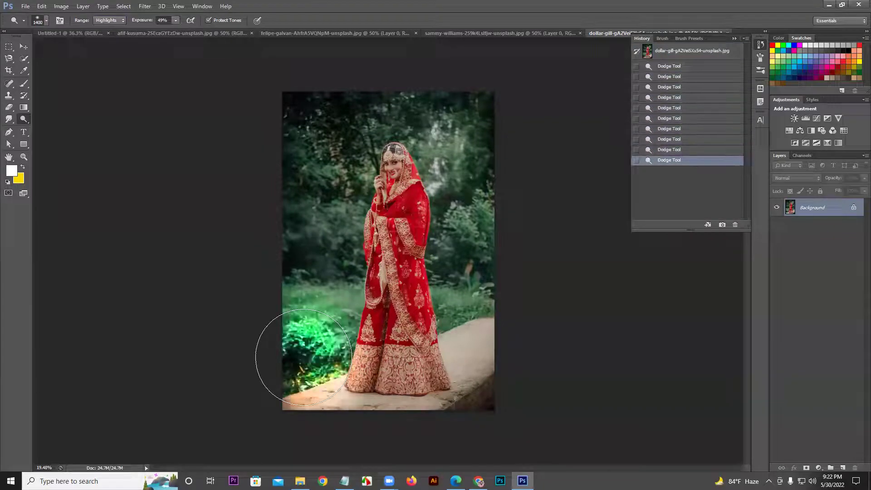
{"action": "left_click", "coordinate": [304, 357]}
{"action": "left_click", "coordinate": [304, 357]}
{"action": "left_click", "coordinate": [304, 357]}
{"action": "left_click", "coordinate": [303, 357]}
{"action": "left_click", "coordinate": [304, 357]}
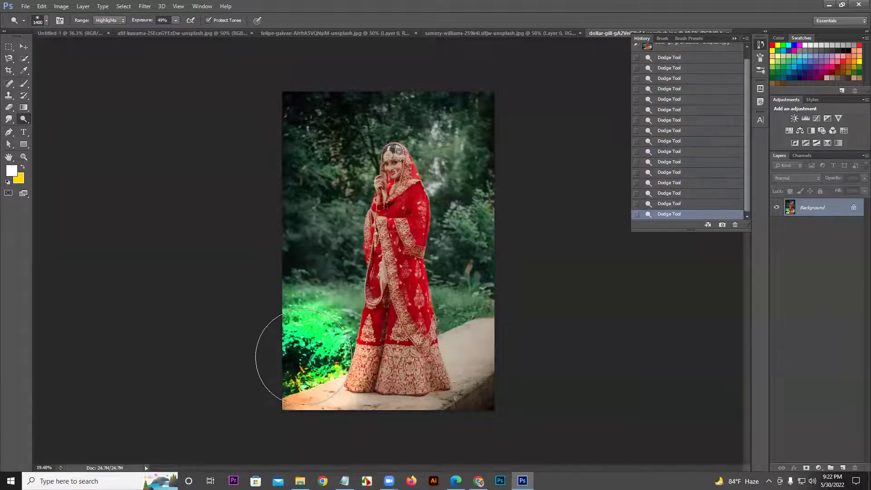
{"action": "key", "text": "z"}
{"action": "left_click_drag", "start_coordinate": [303, 355], "coordinate": [364, 271]}
{"action": "key", "text": "o"}
{"action": "mouse_move", "coordinate": [365, 271]}
{"action": "left_mouse_down"}
{"action": "mouse_move", "coordinate": [420, 291]}
{"action": "mouse_move", "coordinate": [405, 244]}
{"action": "left_mouse_up"}
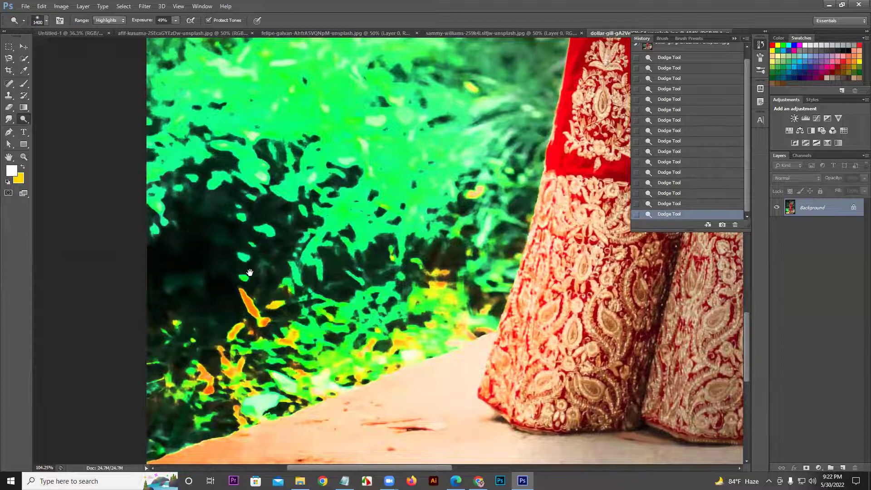
{"action": "key", "text": "z"}
{"action": "left_click", "coordinate": [358, 291], "text": "alt"}
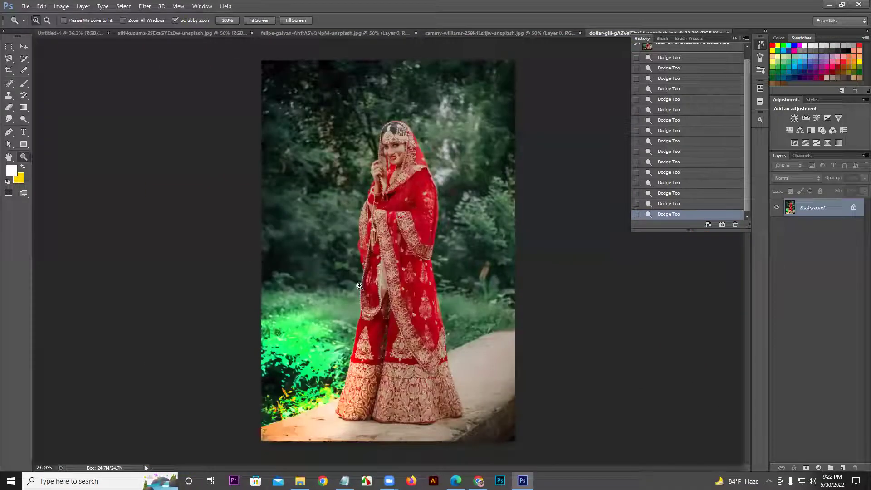
{"action": "key", "text": "o"}
{"action": "left_click", "coordinate": [697, 151]}
{"action": "left_click", "coordinate": [693, 109]}
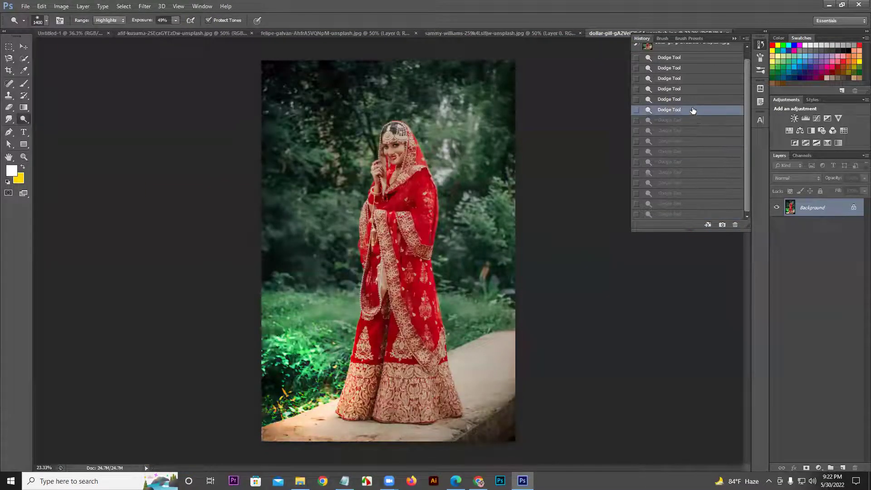
{"action": "left_click", "coordinate": [689, 99]}
{"action": "left_click", "coordinate": [684, 78]}
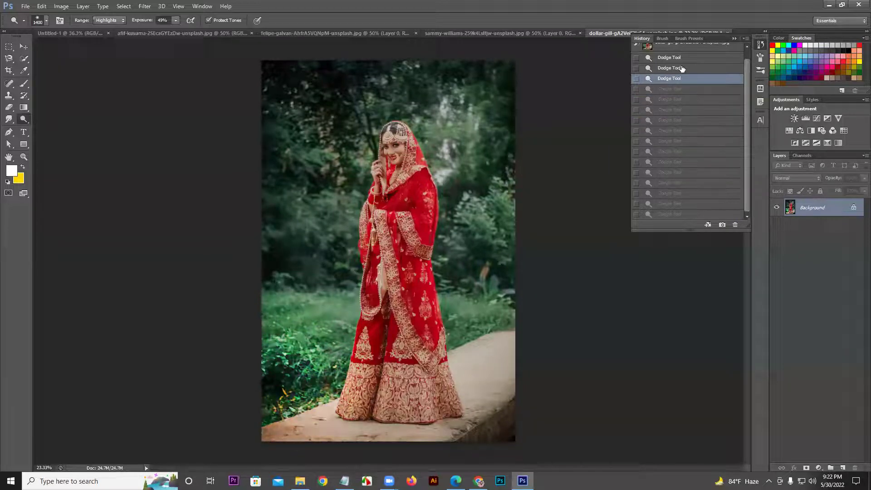
{"action": "left_click", "coordinate": [682, 68]}
{"action": "left_click", "coordinate": [675, 57]}
{"action": "mouse_move", "coordinate": [284, 409]}
{"action": "left_mouse_down"}
{"action": "mouse_move", "coordinate": [392, 335]}
{"action": "mouse_move", "coordinate": [489, 362]}
{"action": "mouse_move", "coordinate": [539, 360]}
{"action": "left_mouse_up"}
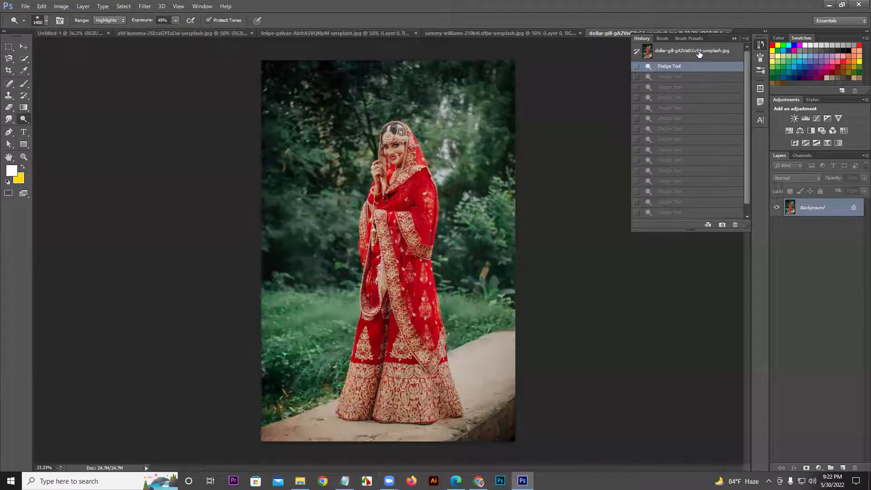
{"action": "left_click", "coordinate": [699, 54]}
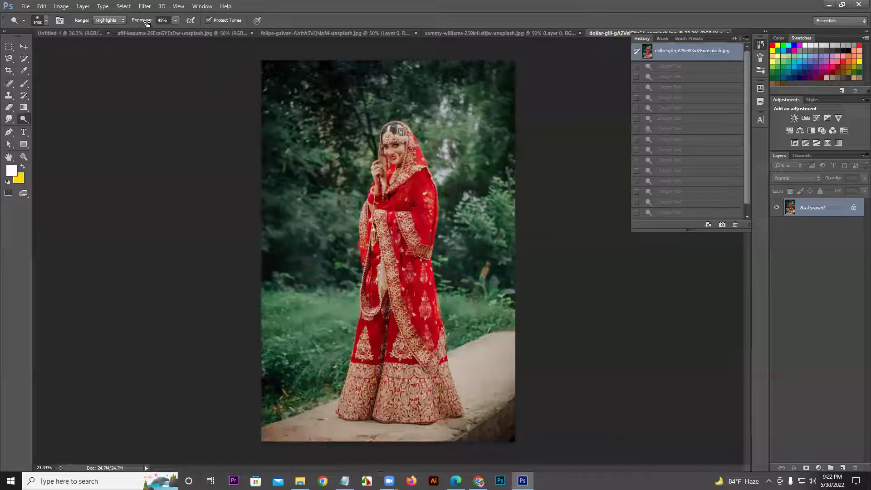
{"action": "left_click_drag", "start_coordinate": [149, 22], "coordinate": [142, 23]}
{"action": "left_click_drag", "start_coordinate": [24, 119], "coordinate": [66, 134]}
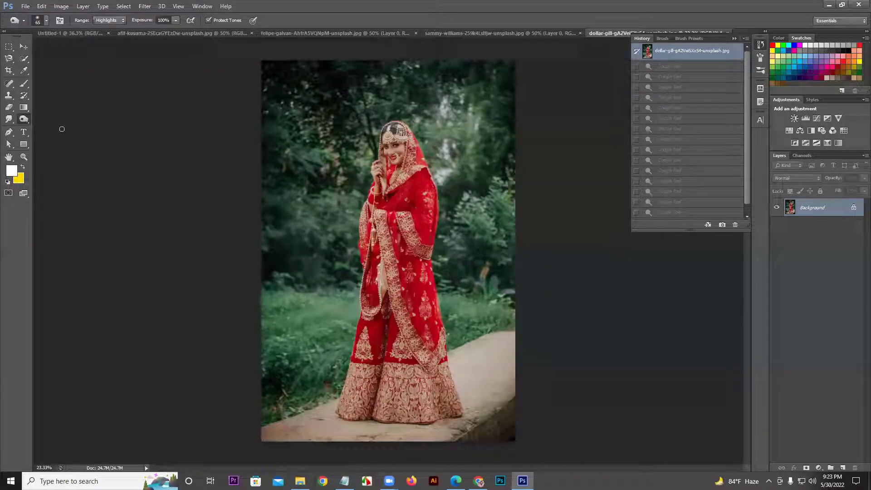
{"action": "key", "text": "bracketright"}
{"action": "key", "text": "bracketright"}
{"action": "key", "text": "bracketright"}
{"action": "key", "text": "bracketright"}
{"action": "key", "text": "bracketright"}
{"action": "key", "text": "bracketright"}
{"action": "key", "text": "bracketright"}
{"action": "key", "text": "bracketright"}
{"action": "mouse_move", "coordinate": [291, 118]}
{"action": "left_mouse_down"}
{"action": "mouse_move", "coordinate": [306, 78]}
{"action": "mouse_move", "coordinate": [362, 164]}
{"action": "mouse_move", "coordinate": [392, 139]}
{"action": "left_mouse_up"}
{"action": "left_click_drag", "start_coordinate": [458, 336], "coordinate": [503, 372]}
{"action": "left_click_drag", "start_coordinate": [503, 372], "coordinate": [472, 409]}
{"action": "left_click_drag", "start_coordinate": [454, 281], "coordinate": [508, 318]}
{"action": "left_click_drag", "start_coordinate": [508, 318], "coordinate": [481, 272]}
{"action": "left_click_drag", "start_coordinate": [479, 216], "coordinate": [483, 306]}
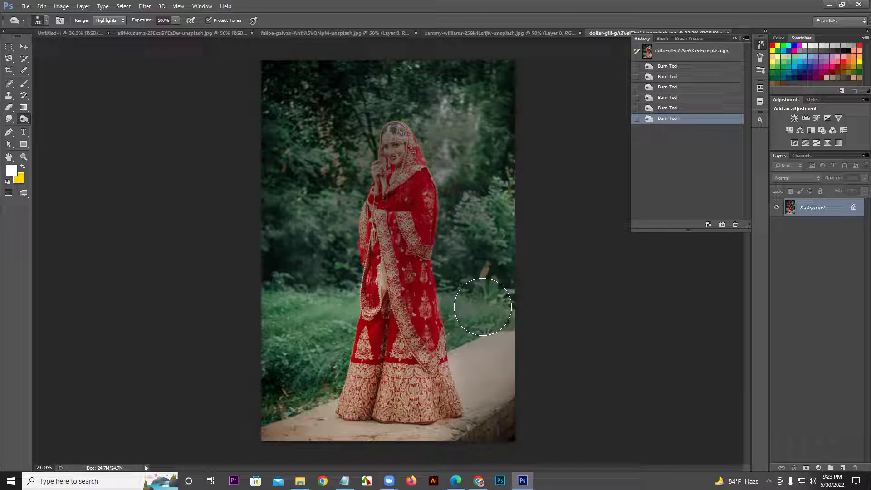
{"action": "left_click_drag", "start_coordinate": [327, 237], "coordinate": [334, 347]}
{"action": "left_click_drag", "start_coordinate": [324, 317], "coordinate": [318, 337]}
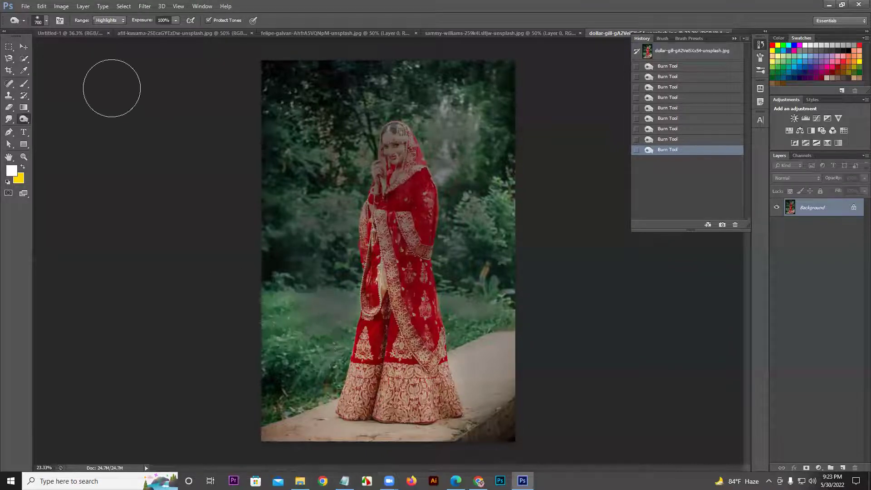
{"action": "left_click", "coordinate": [678, 58]}
{"action": "left_click", "coordinate": [118, 19]}
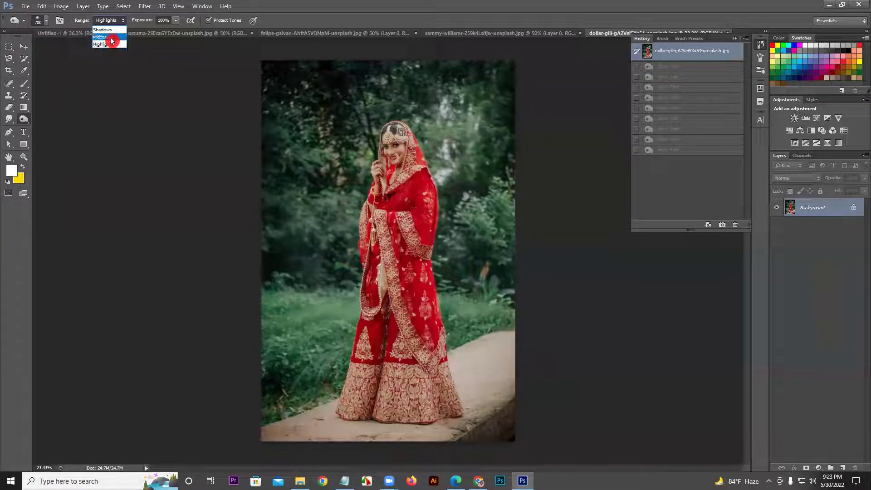
Step: Burn the upper-left foliage in Shadows, a grass patch in Midtones, and the dress hem in Highlights
{"action": "left_click", "coordinate": [110, 30]}
{"action": "mouse_move", "coordinate": [319, 137]}
{"action": "left_mouse_down"}
{"action": "mouse_move", "coordinate": [289, 160]}
{"action": "mouse_move", "coordinate": [331, 86]}
{"action": "mouse_move", "coordinate": [337, 174]}
{"action": "mouse_move", "coordinate": [324, 108]}
{"action": "mouse_move", "coordinate": [306, 88]}
{"action": "mouse_move", "coordinate": [306, 172]}
{"action": "mouse_move", "coordinate": [274, 229]}
{"action": "mouse_move", "coordinate": [284, 158]}
{"action": "mouse_move", "coordinate": [314, 219]}
{"action": "mouse_move", "coordinate": [275, 384]}
{"action": "mouse_move", "coordinate": [297, 377]}
{"action": "left_mouse_up"}
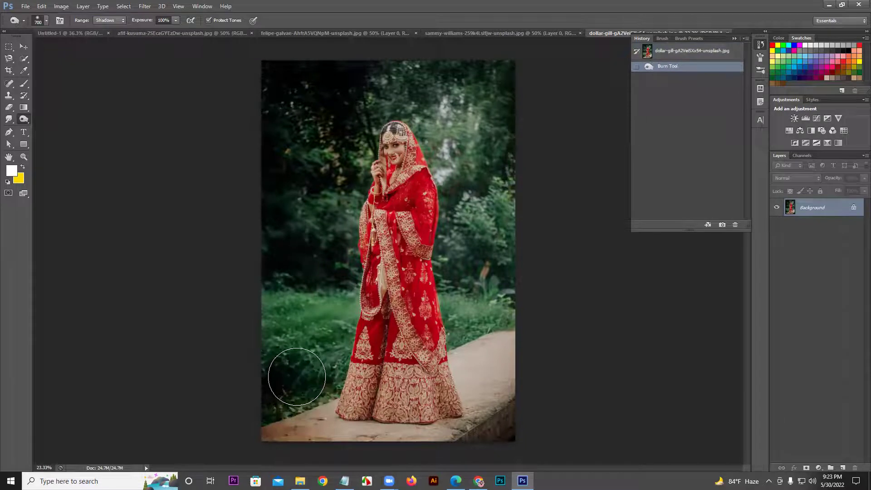
{"action": "left_click", "coordinate": [111, 20]}
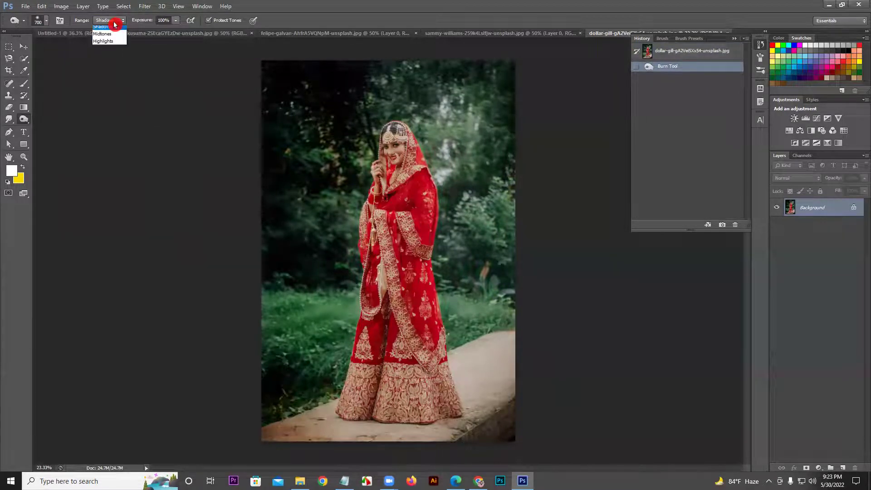
{"action": "left_click", "coordinate": [110, 38]}
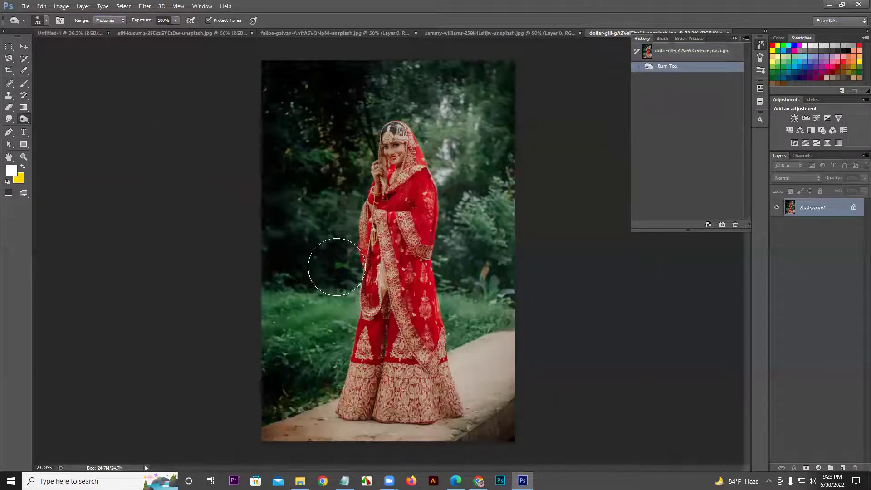
{"action": "left_click", "coordinate": [350, 327]}
{"action": "left_click", "coordinate": [105, 21]}
{"action": "left_click", "coordinate": [104, 42]}
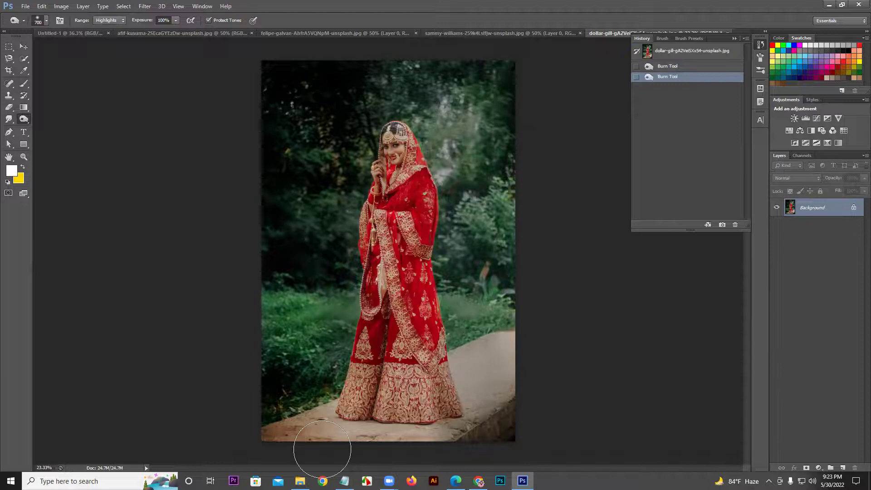
{"action": "mouse_move", "coordinate": [346, 411]}
{"action": "left_mouse_down"}
{"action": "mouse_move", "coordinate": [409, 366]}
{"action": "mouse_move", "coordinate": [373, 384]}
{"action": "left_mouse_up"}
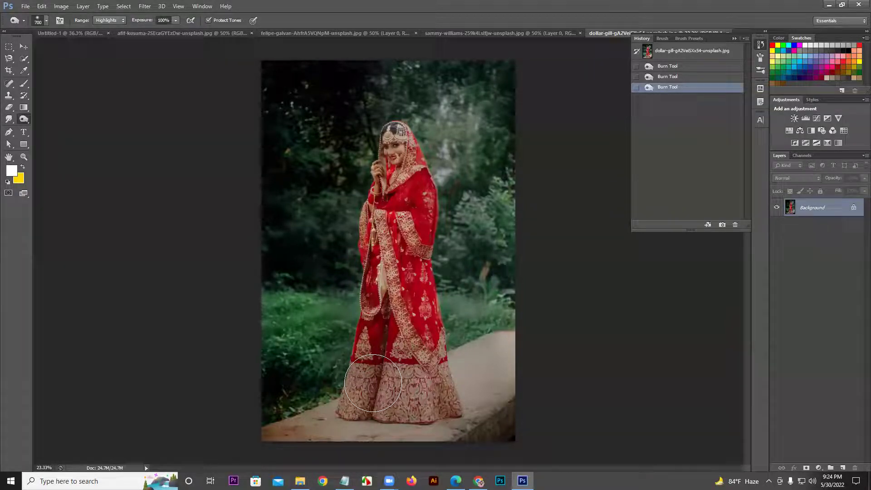
{"action": "left_click", "coordinate": [27, 122]}
Step: Revert to the original snapshot and drain colour from the greenery with a Desaturate Sponge brush up to 2000
{"action": "left_click", "coordinate": [45, 135]}
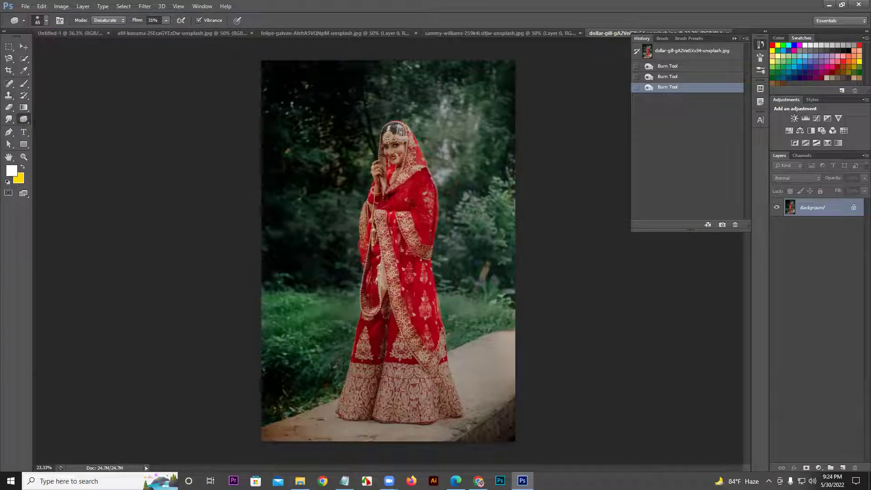
{"action": "left_click", "coordinate": [704, 50]}
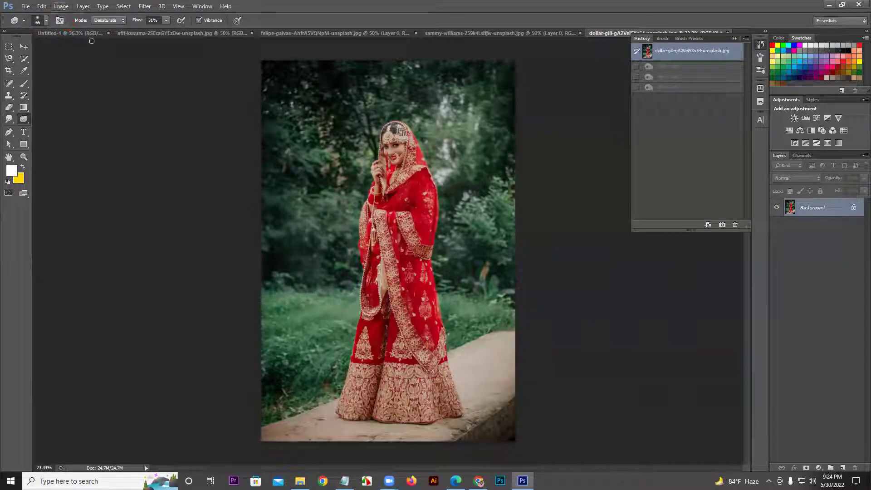
{"action": "left_click", "coordinate": [116, 21]}
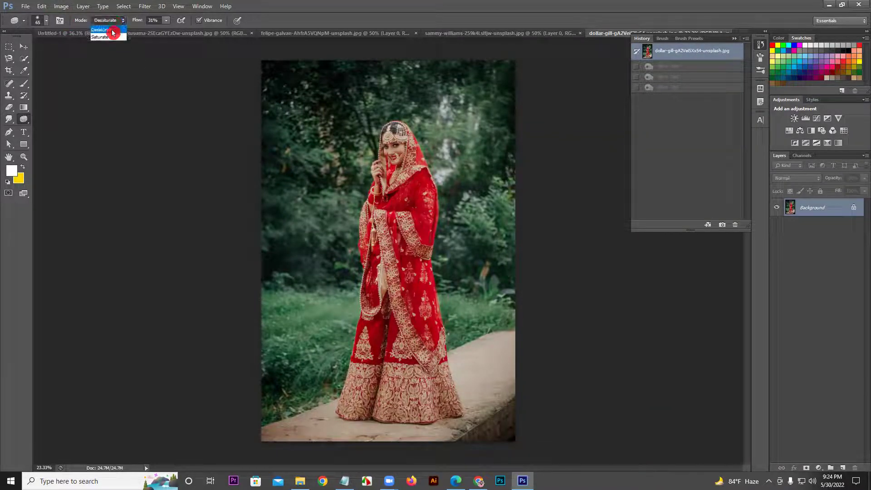
{"action": "left_click", "coordinate": [112, 30]}
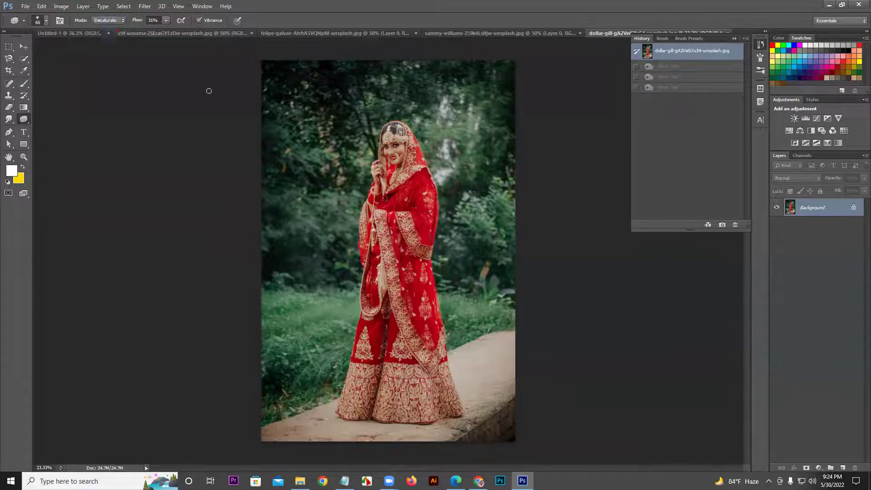
{"action": "right_click", "coordinate": [314, 128]}
{"action": "left_click_drag", "start_coordinate": [345, 149], "coordinate": [398, 153]}
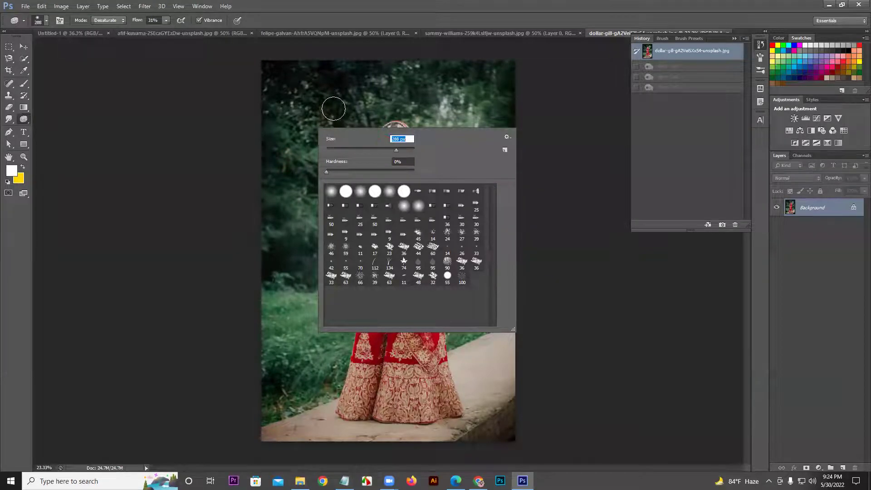
{"action": "left_click", "coordinate": [285, 99]}
{"action": "left_click_drag", "start_coordinate": [251, 96], "coordinate": [297, 101]}
{"action": "key", "text": "bracketright"}
{"action": "key", "text": "bracketright"}
{"action": "key", "text": "bracketright"}
{"action": "key", "text": "bracketright"}
{"action": "key", "text": "bracketright"}
{"action": "key", "text": "bracketright"}
{"action": "key", "text": "bracketright"}
{"action": "key", "text": "bracketright"}
{"action": "key", "text": "bracketright"}
{"action": "key", "text": "bracketright"}
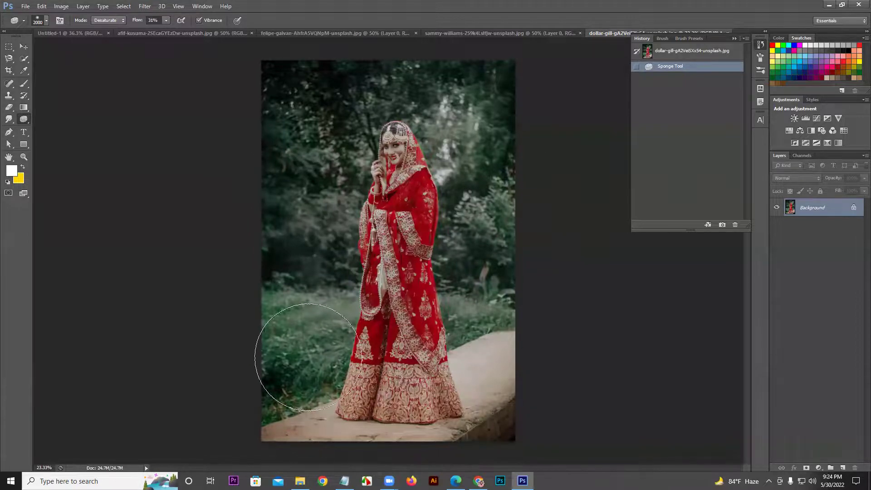
{"action": "left_click", "coordinate": [497, 192]}
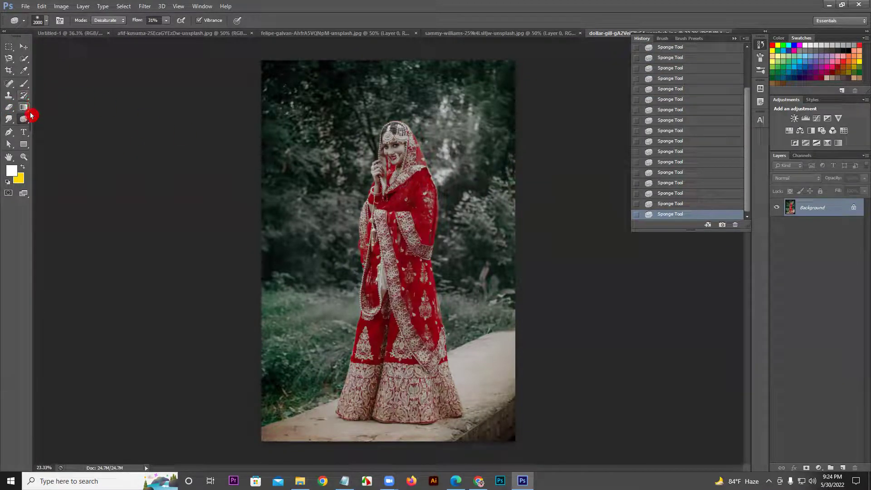
Step: Set the Sponge mode to Saturate, then pick the History Brush sized to 400
{"action": "left_click", "coordinate": [114, 22]}
{"action": "left_click", "coordinate": [107, 31]}
{"action": "left_click", "coordinate": [26, 101]}
{"action": "left_click_drag", "start_coordinate": [26, 101], "coordinate": [72, 97]}
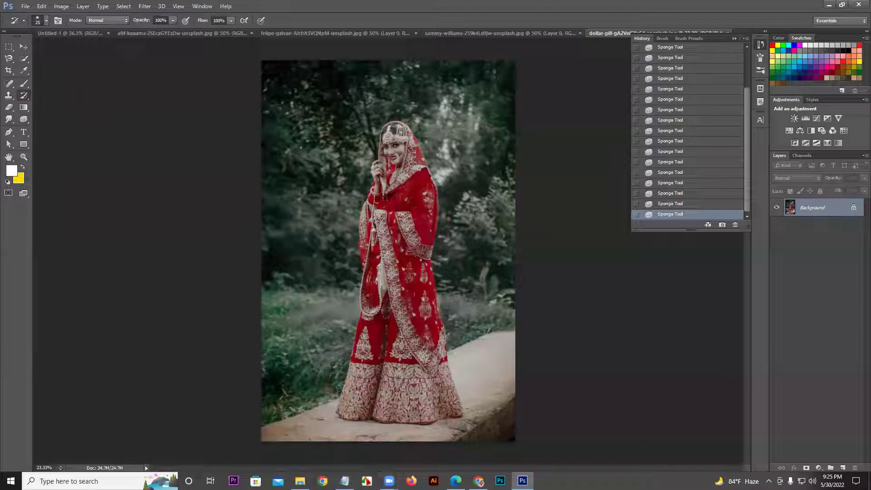
{"action": "key", "text": "bracketright"}
{"action": "key", "text": "bracketright"}
{"action": "key", "text": "bracketright"}
{"action": "key", "text": "bracketright"}
{"action": "key", "text": "bracketright"}
{"action": "key", "text": "bracketright"}
{"action": "key", "text": "bracketright"}
{"action": "key", "text": "bracketright"}
{"action": "key", "text": "bracketright"}
{"action": "key", "text": "bracketright"}
{"action": "key", "text": "bracketleft"}
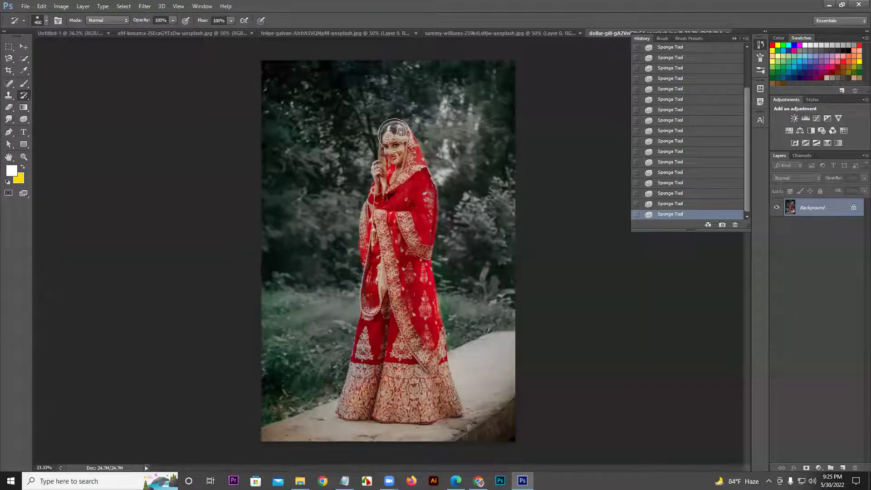
Step: Paint original colour back onto the bride and compare with the first desaturation state
{"action": "left_click_drag", "start_coordinate": [380, 169], "coordinate": [359, 236]}
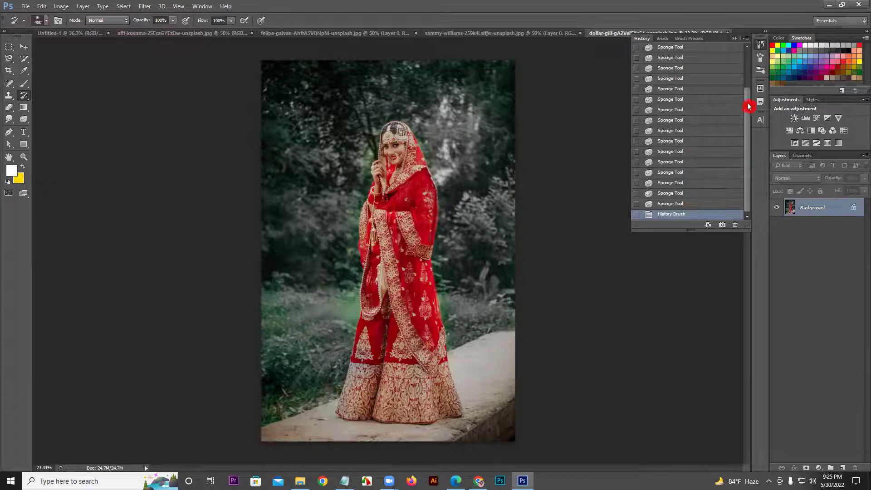
{"action": "left_click", "coordinate": [701, 48]}
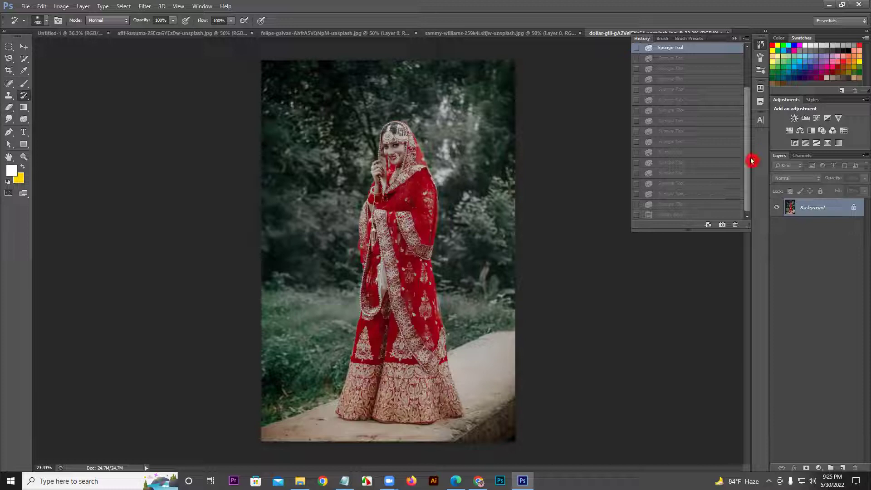
{"action": "left_click", "coordinate": [699, 215]}
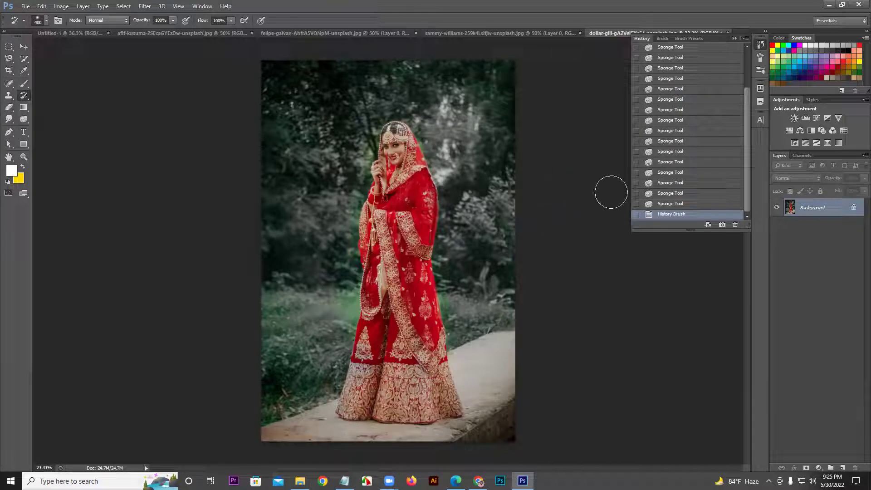
Step: Paint colour back into the lower-left grass with the History Brush, then undo those strokes
{"action": "left_click", "coordinate": [21, 99]}
{"action": "left_click", "coordinate": [70, 97]}
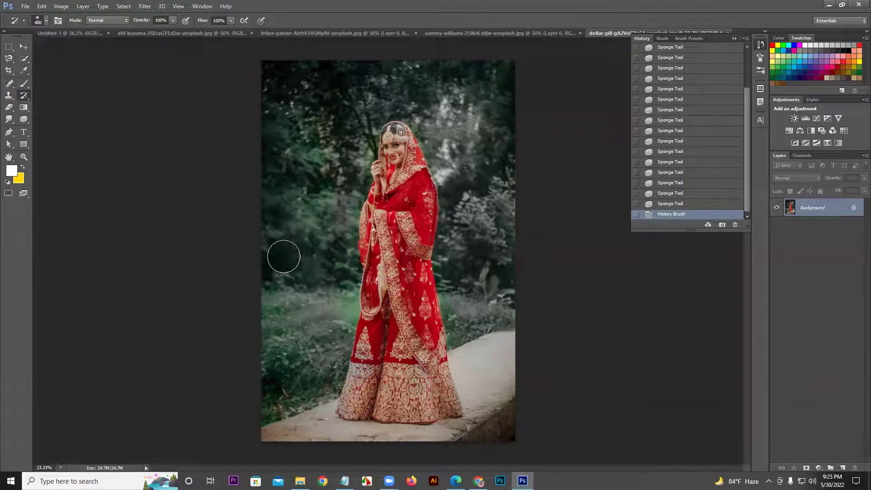
{"action": "left_click_drag", "start_coordinate": [308, 354], "coordinate": [322, 338]}
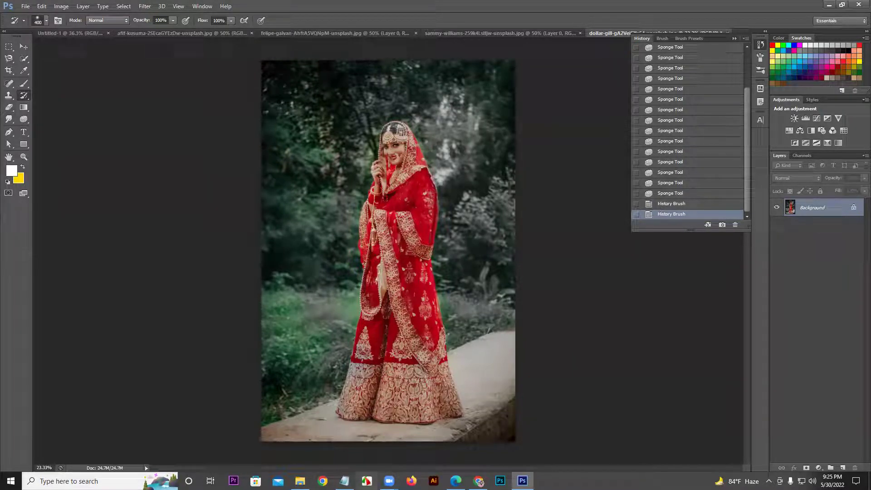
{"action": "left_click", "coordinate": [667, 193]}
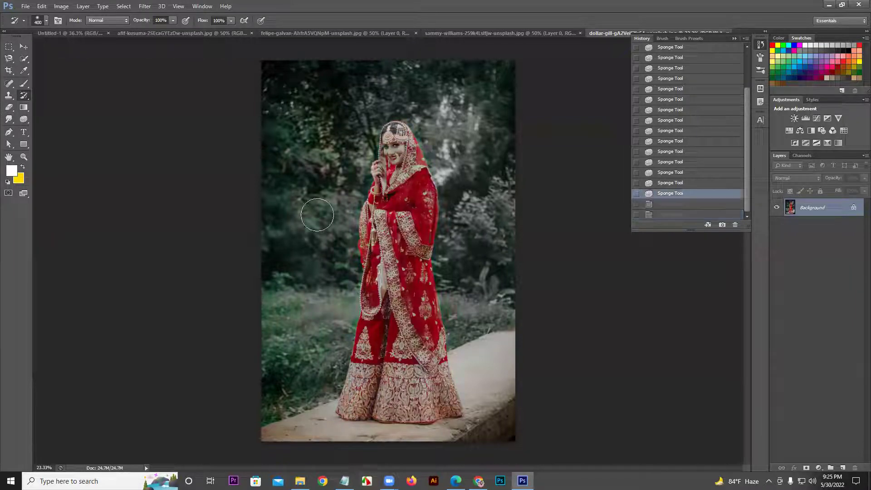
Step: Switch to the Sponge tool, check its mode options, and revert to the original snapshot
{"action": "right_click", "coordinate": [20, 96]}
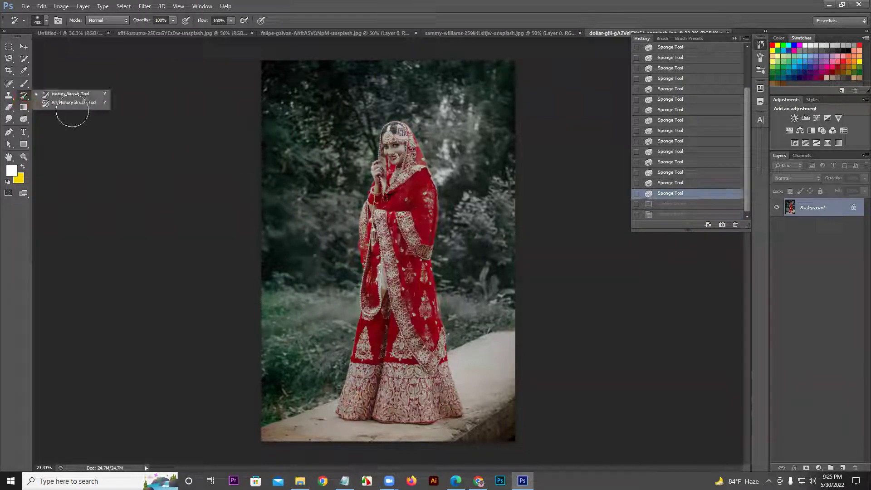
{"action": "left_click", "coordinate": [24, 122]}
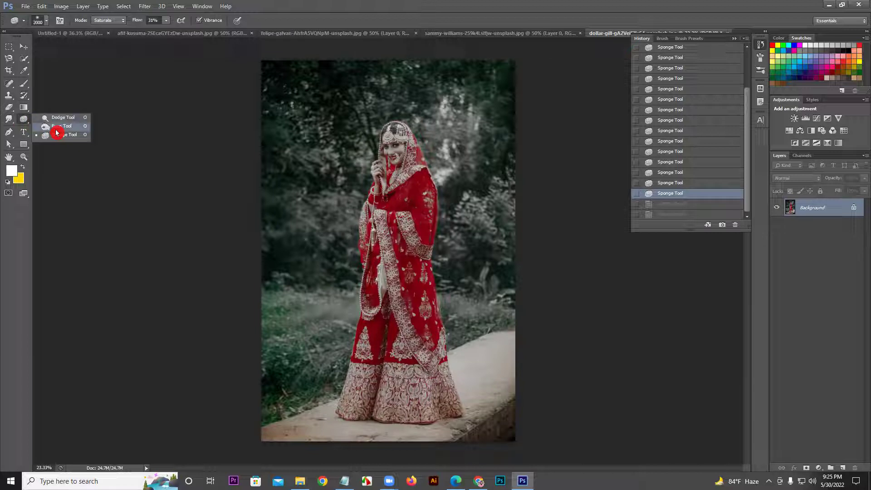
{"action": "left_click", "coordinate": [107, 21]}
{"action": "left_click", "coordinate": [107, 21]}
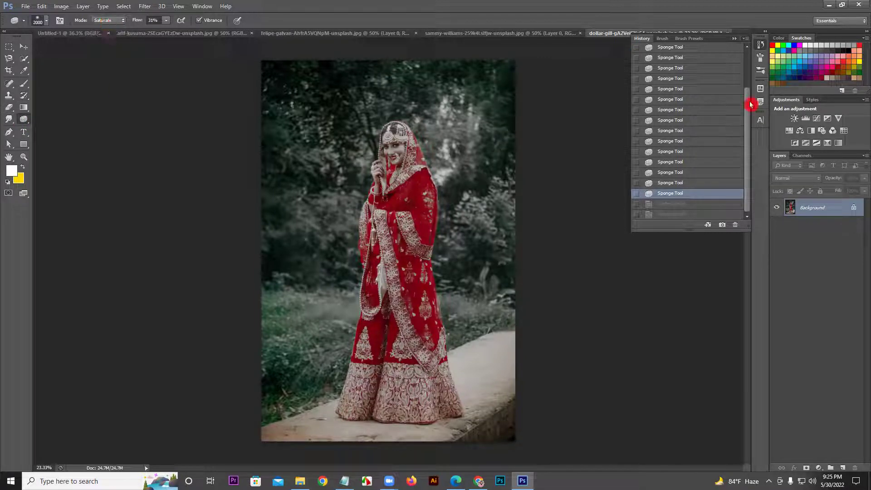
{"action": "scroll", "coordinate": [749, 124], "scroll_direction": "up", "scroll_amount": 1}
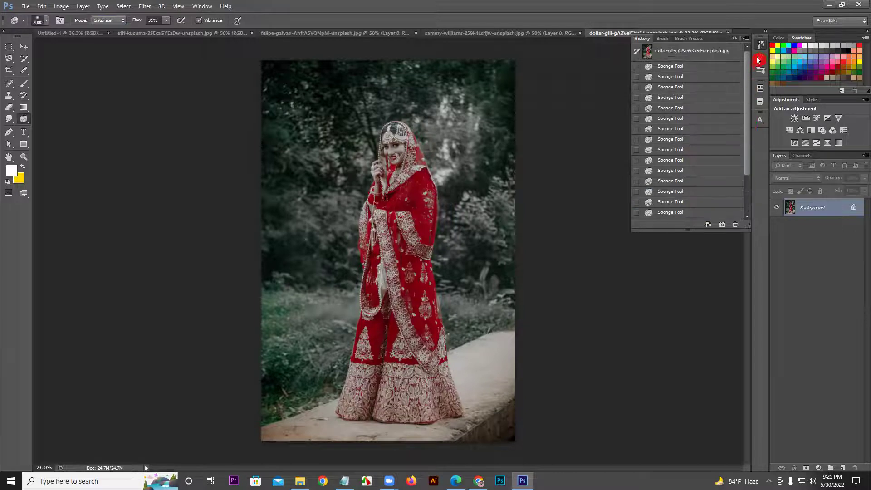
{"action": "left_click", "coordinate": [709, 52]}
Step: Saturate the photo and the bride's red veil and sleeve with the Sponge, then revert
{"action": "left_click", "coordinate": [107, 21]}
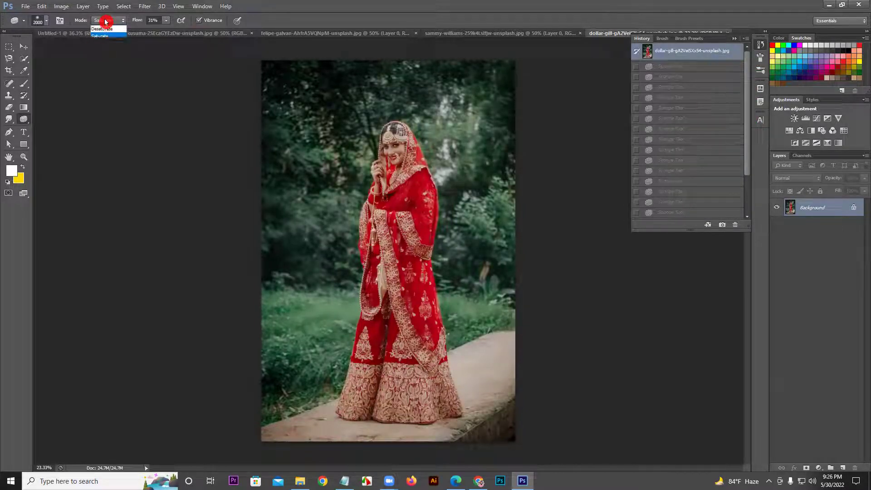
{"action": "left_click", "coordinate": [408, 136]}
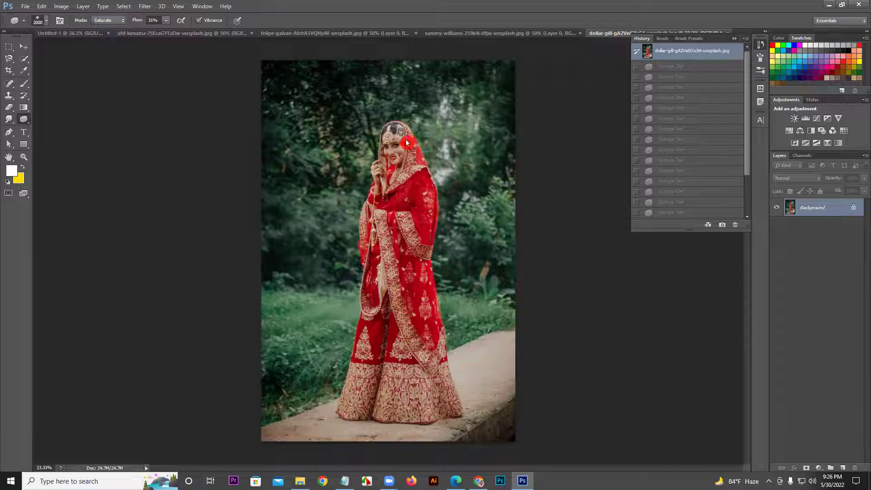
{"action": "mouse_move", "coordinate": [398, 206]}
{"action": "left_mouse_down"}
{"action": "mouse_move", "coordinate": [353, 260]}
{"action": "mouse_move", "coordinate": [408, 238]}
{"action": "left_mouse_up"}
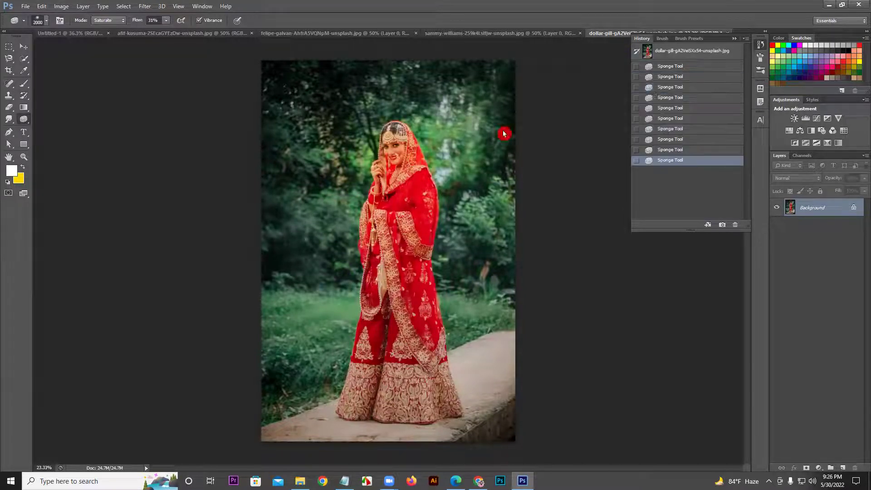
{"action": "left_click", "coordinate": [438, 189]}
{"action": "left_click", "coordinate": [436, 190]}
{"action": "left_click", "coordinate": [432, 190]}
{"action": "left_click", "coordinate": [429, 190]}
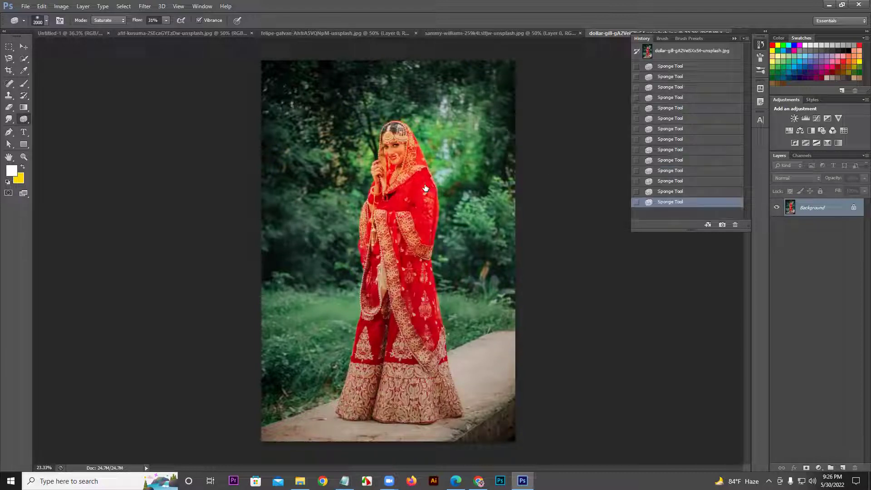
{"action": "left_click", "coordinate": [692, 51]}
Step: Saturate several more spots, step back through the strokes, then revert to the original colours
{"action": "left_click", "coordinate": [392, 172]}
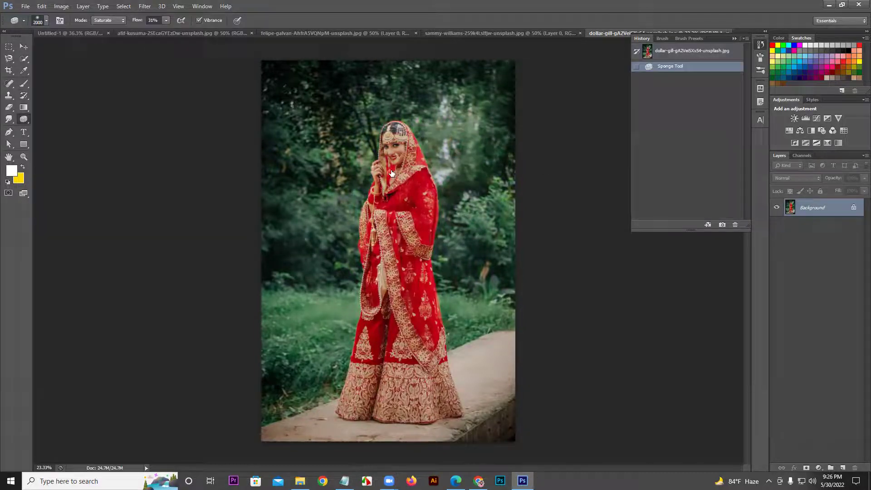
{"action": "left_click", "coordinate": [391, 348]}
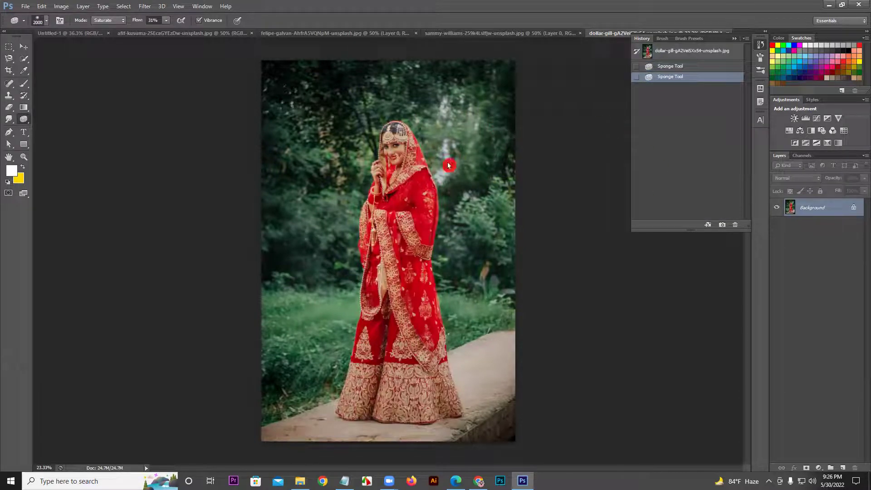
{"action": "left_click", "coordinate": [381, 221]}
{"action": "left_click", "coordinate": [377, 302]}
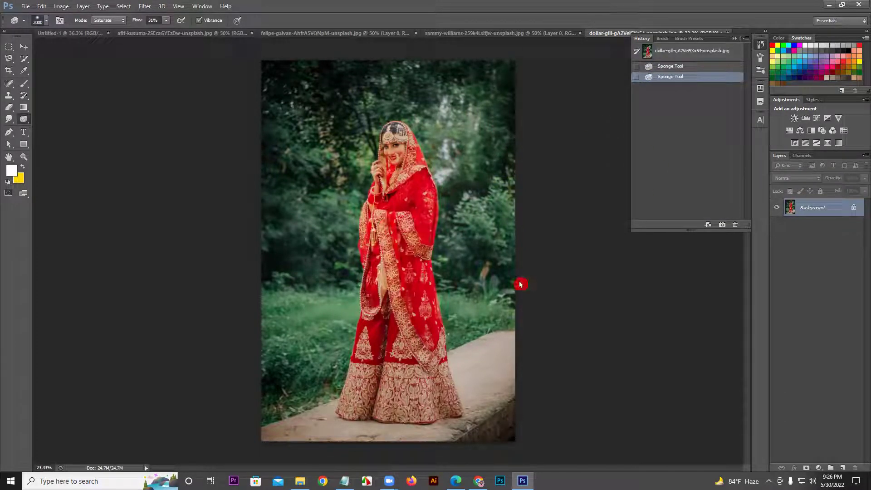
{"action": "left_click", "coordinate": [521, 286]}
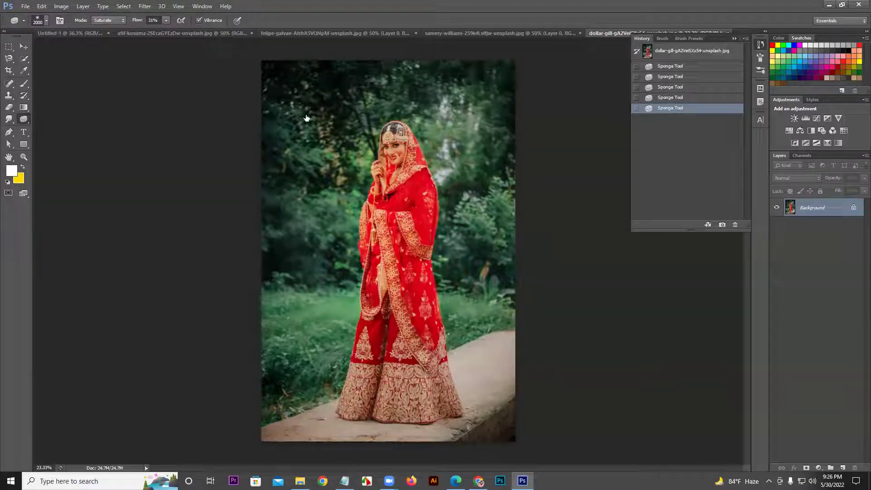
{"action": "left_click", "coordinate": [669, 88]}
{"action": "left_click", "coordinate": [670, 78]}
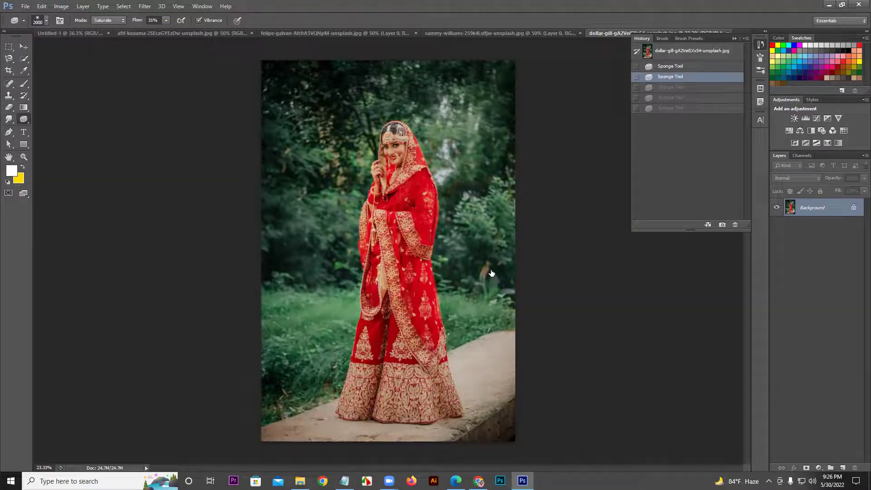
{"action": "left_click", "coordinate": [711, 54]}
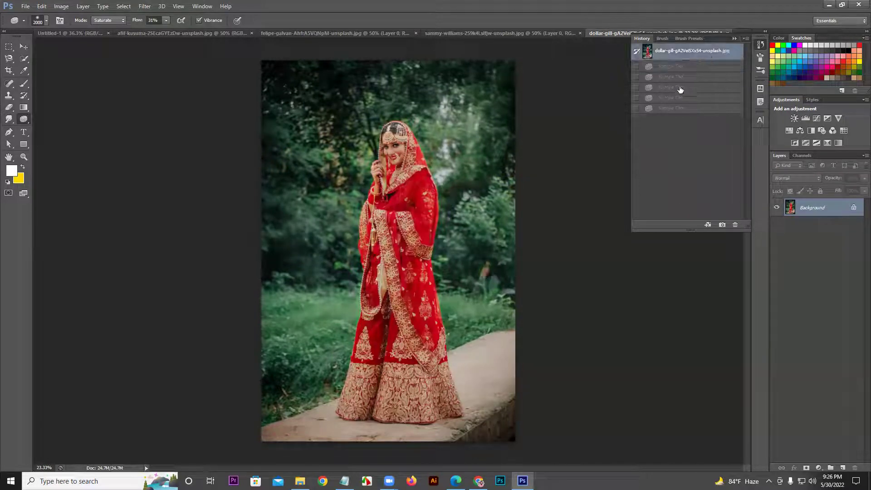
Step: Switch to the Sharpen tool with a 380 px brush, undoing a test stroke on the face
{"action": "left_click", "coordinate": [9, 120]}
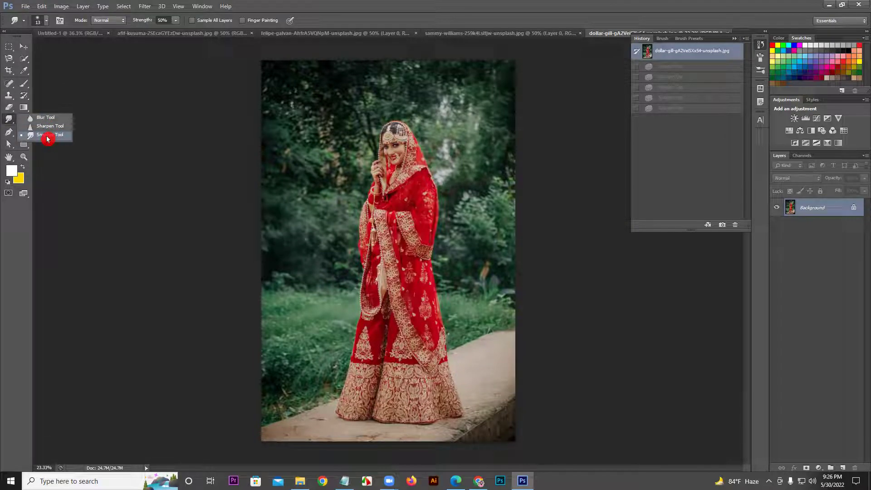
{"action": "left_click", "coordinate": [43, 124]}
{"action": "right_click", "coordinate": [362, 176]}
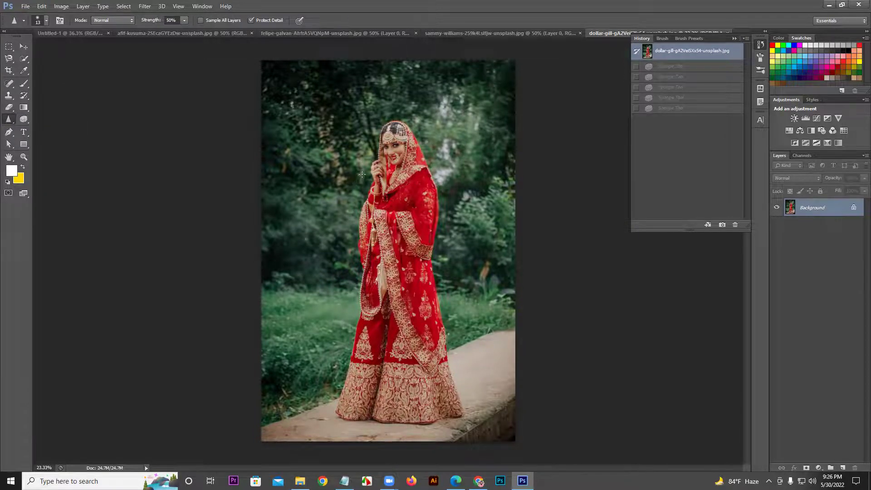
{"action": "left_click", "coordinate": [421, 196]}
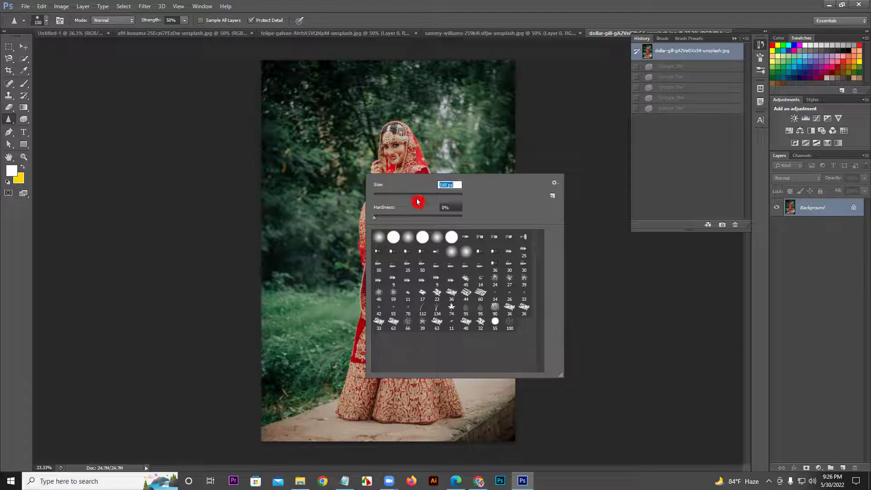
{"action": "left_click", "coordinate": [390, 148]}
{"action": "right_click", "coordinate": [386, 157]}
{"action": "left_click_drag", "start_coordinate": [454, 173], "coordinate": [471, 173]}
{"action": "left_click", "coordinate": [647, 92]}
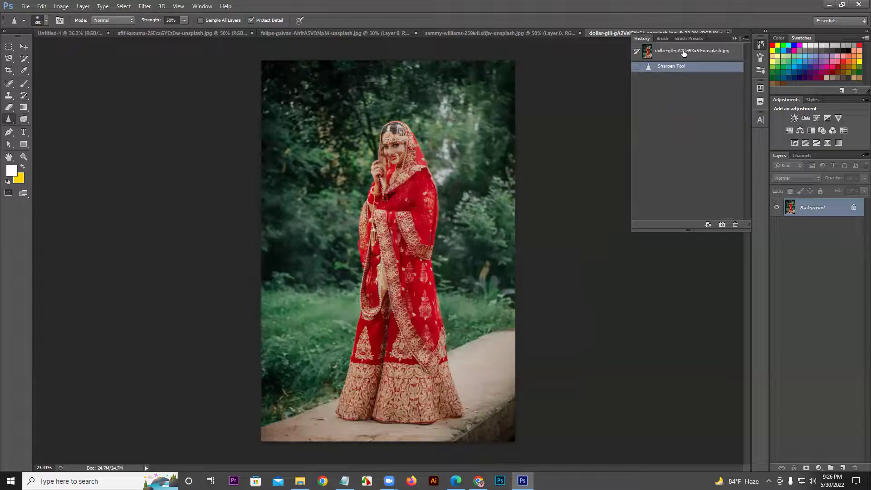
{"action": "left_click", "coordinate": [684, 51]}
Step: Zoom in and sharpen the bride's face, comparing it against the unsharpened original
{"action": "left_click_drag", "start_coordinate": [390, 166], "coordinate": [390, 166]}
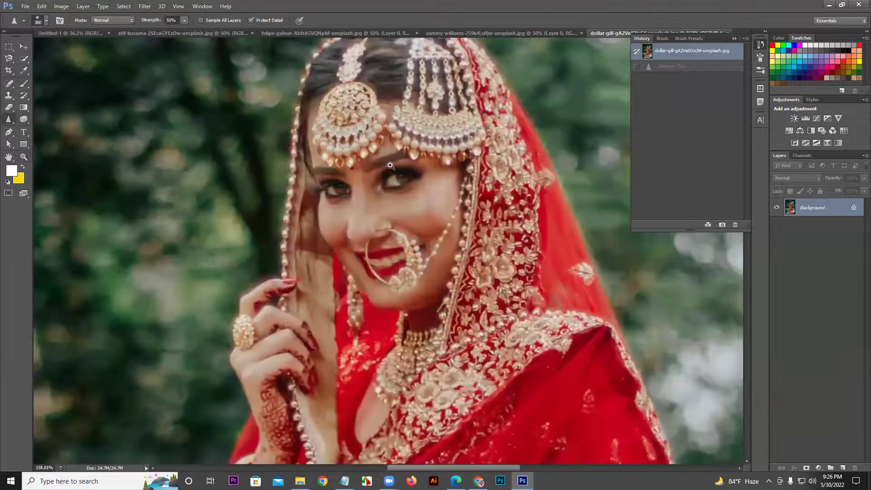
{"action": "left_click", "coordinate": [367, 253]}
{"action": "left_click", "coordinate": [487, 194]}
{"action": "left_click_drag", "start_coordinate": [358, 337], "coordinate": [338, 341]}
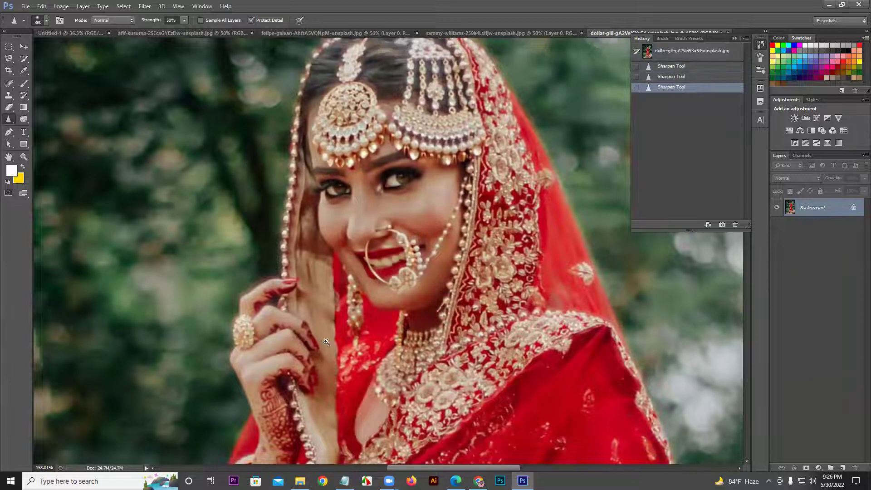
{"action": "left_click_drag", "start_coordinate": [452, 219], "coordinate": [407, 271]}
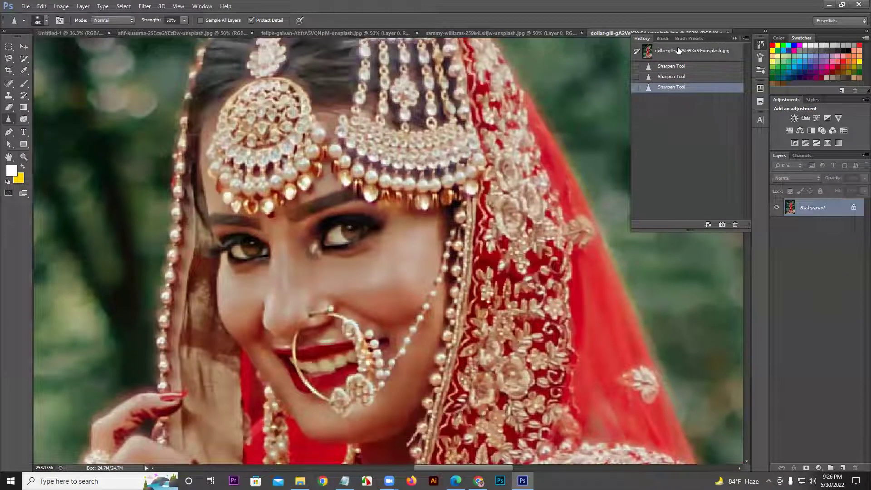
{"action": "left_click", "coordinate": [678, 51]}
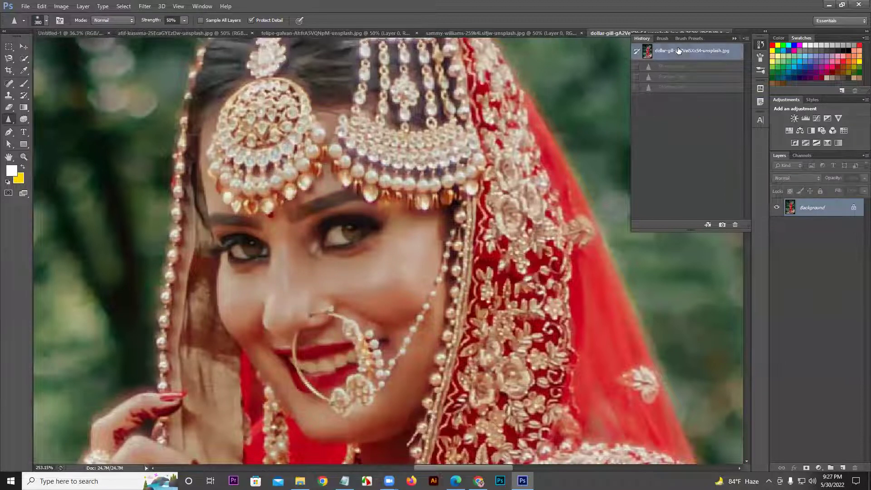
{"action": "left_click", "coordinate": [680, 88]}
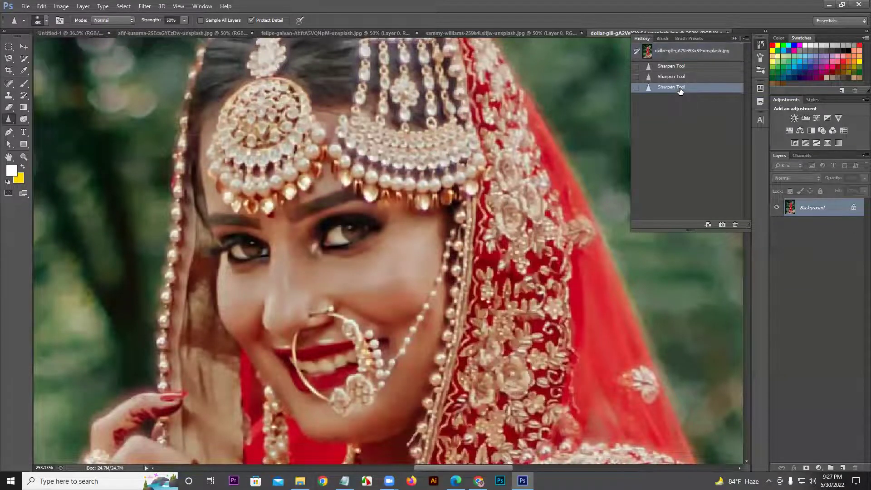
Step: Sharpen the face and jewellery with repeated dabs, then revert to the unsharpened snapshot
{"action": "left_click", "coordinate": [308, 267]}
{"action": "left_click", "coordinate": [307, 267]}
{"action": "left_click", "coordinate": [308, 267]}
{"action": "left_click", "coordinate": [307, 267]}
{"action": "left_click", "coordinate": [308, 266]}
{"action": "left_click", "coordinate": [308, 267]}
{"action": "left_click", "coordinate": [308, 267]}
{"action": "left_click", "coordinate": [308, 266]}
{"action": "left_click", "coordinate": [307, 267]}
{"action": "left_click", "coordinate": [308, 267]}
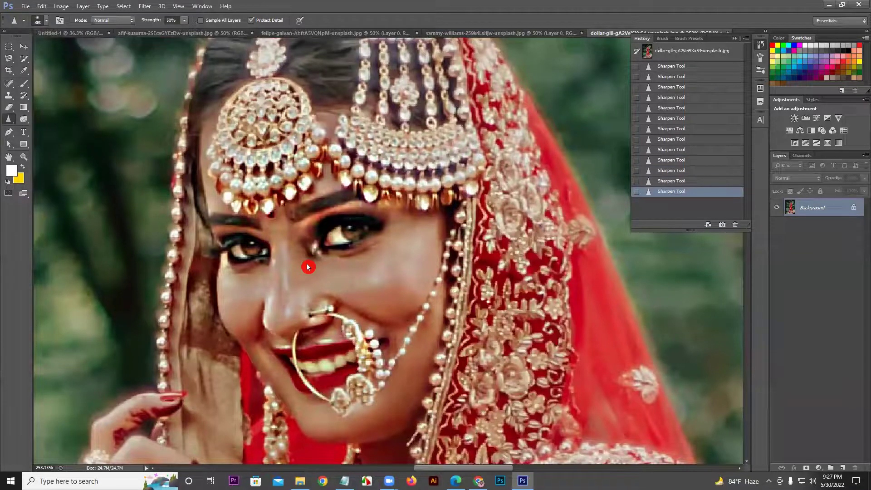
{"action": "left_click", "coordinate": [648, 191]}
{"action": "left_click", "coordinate": [680, 50]}
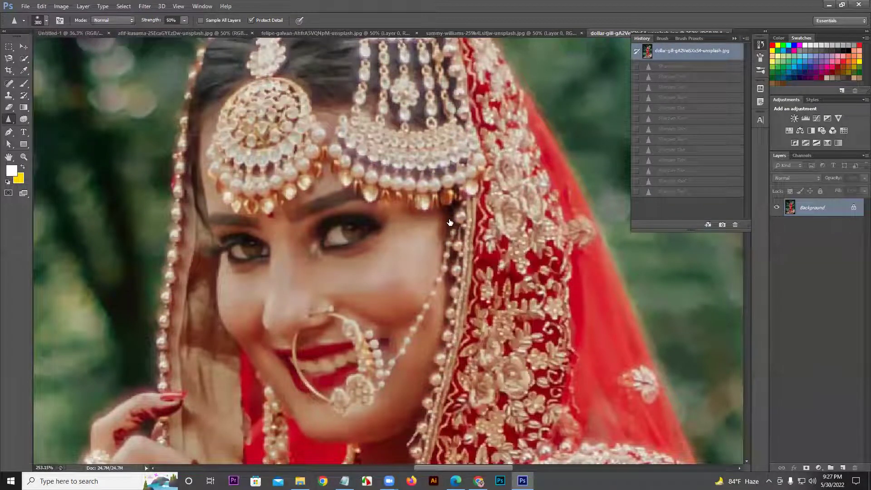
Step: Select the Blur Tool, zoom out to the whole photo, and enlarge the brush to 1400
{"action": "mouse_move", "coordinate": [6, 107]}
{"action": "left_mouse_down"}
{"action": "mouse_move", "coordinate": [10, 121]}
{"action": "mouse_move", "coordinate": [37, 129]}
{"action": "mouse_move", "coordinate": [39, 122]}
{"action": "left_mouse_up"}
{"action": "key", "text": "z"}
{"action": "left_click_drag", "start_coordinate": [411, 228], "coordinate": [329, 338]}
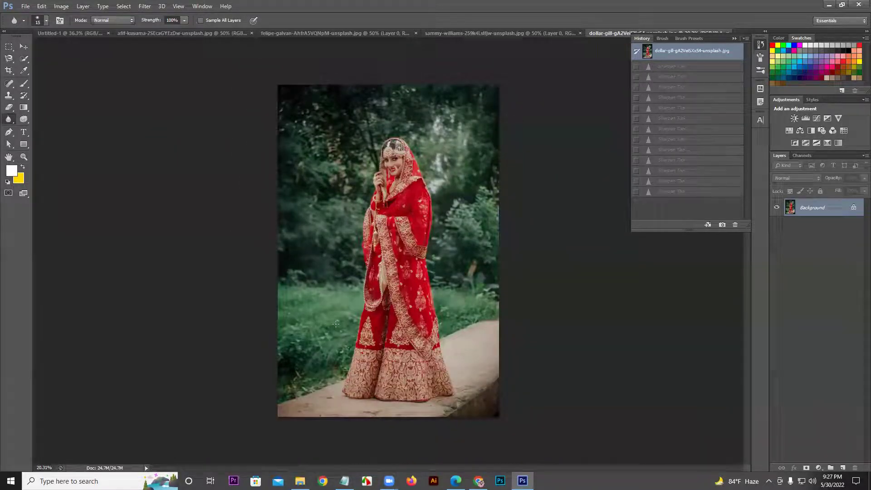
{"action": "key", "text": "bracketright"}
{"action": "key", "text": "bracketright"}
{"action": "key", "text": "bracketright"}
{"action": "key", "text": "bracketright"}
{"action": "key", "text": "bracketright"}
{"action": "key", "text": "bracketright"}
{"action": "key", "text": "bracketright"}
{"action": "key", "text": "bracketright"}
{"action": "key", "text": "bracketright"}
{"action": "key", "text": "bracketright"}
{"action": "key", "text": "bracketright"}
{"action": "key", "text": "bracketright"}
{"action": "key", "text": "bracketright"}
{"action": "key", "text": "bracketright"}
{"action": "key", "text": "bracketright"}
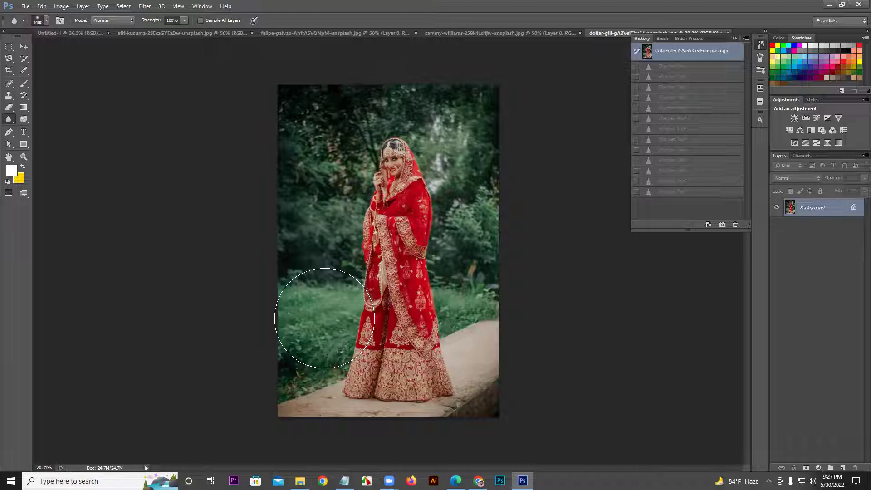
Step: Browse the Filter menu's blur options, then close it without applying a filter
{"action": "left_click", "coordinate": [144, 6]}
{"action": "left_click", "coordinate": [158, 119]}
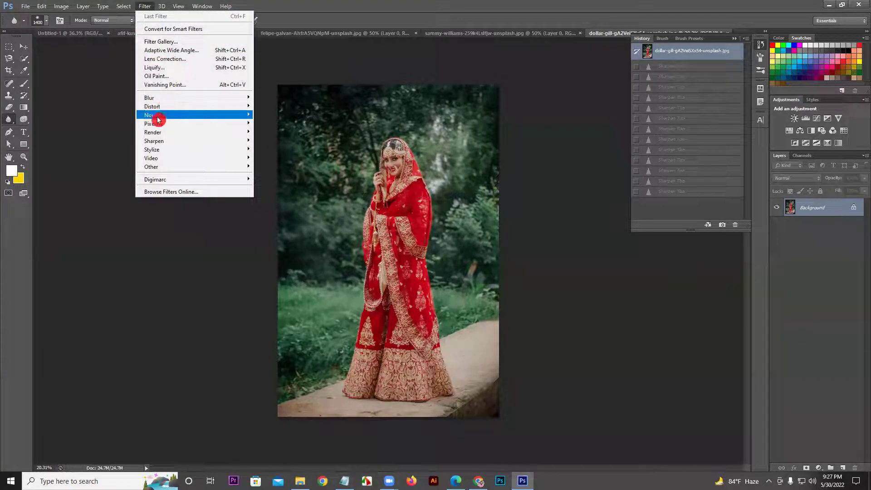
{"action": "mouse_move", "coordinate": [209, 99]}
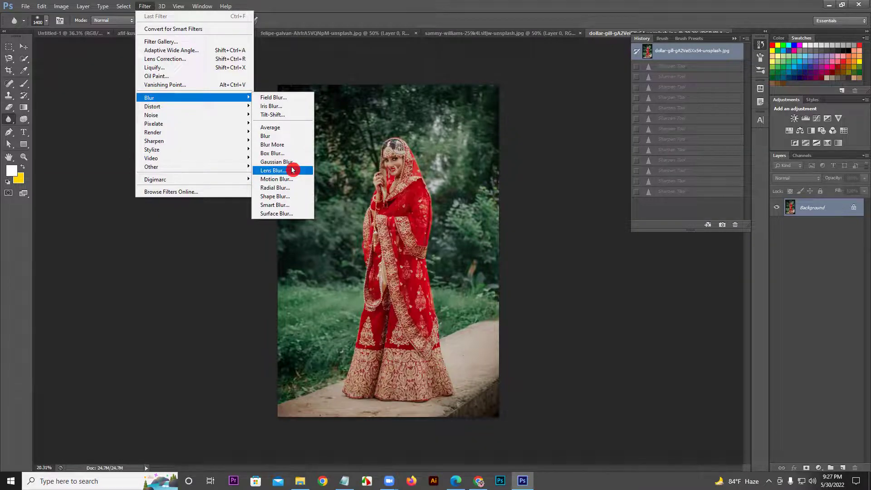
{"action": "left_click", "coordinate": [144, 5]}
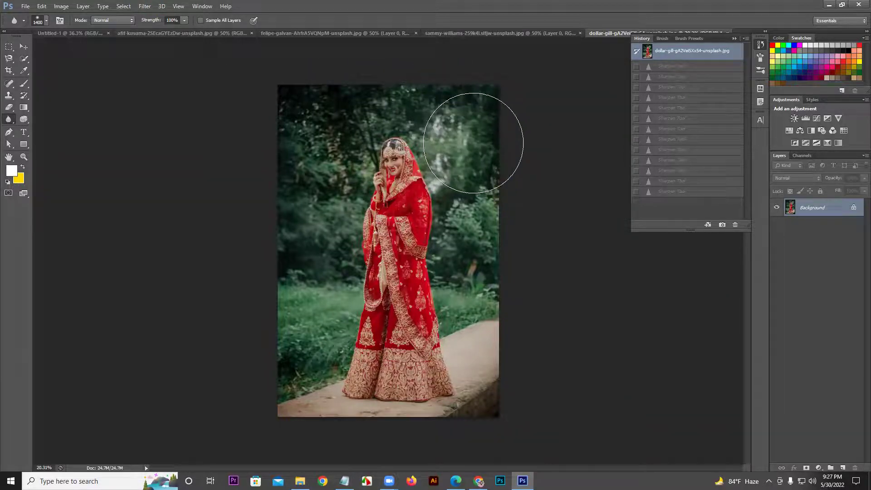
Step: Blur the foliage on the left and higher up behind the bride
{"action": "left_click", "coordinate": [318, 182]}
{"action": "left_click", "coordinate": [300, 188]}
{"action": "left_click", "coordinate": [282, 194]}
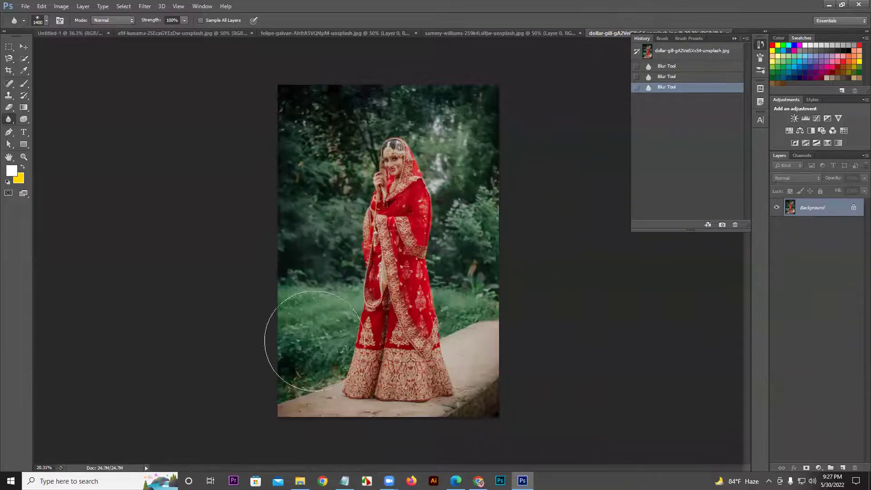
{"action": "left_click", "coordinate": [329, 277]}
{"action": "left_click", "coordinate": [354, 204]}
{"action": "left_click", "coordinate": [374, 131]}
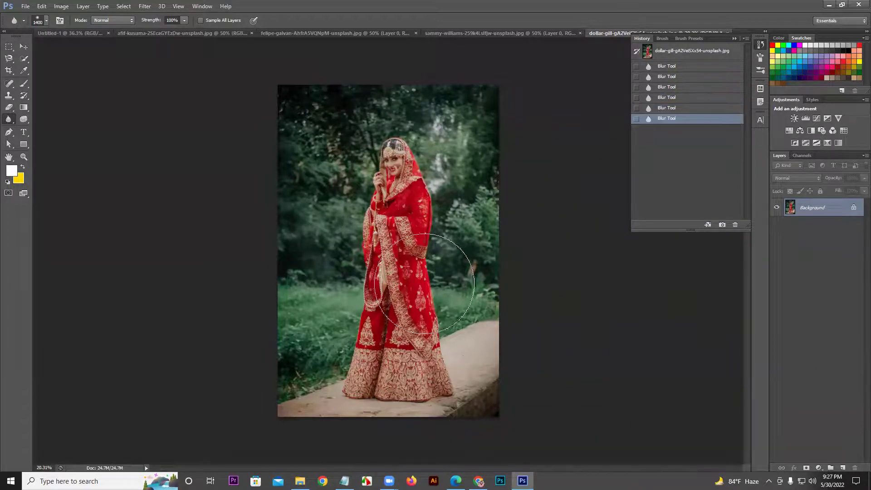
Step: Blur more foliage on the right and soften the lower dress and skirt
{"action": "left_click", "coordinate": [461, 120]}
{"action": "left_click", "coordinate": [450, 272]}
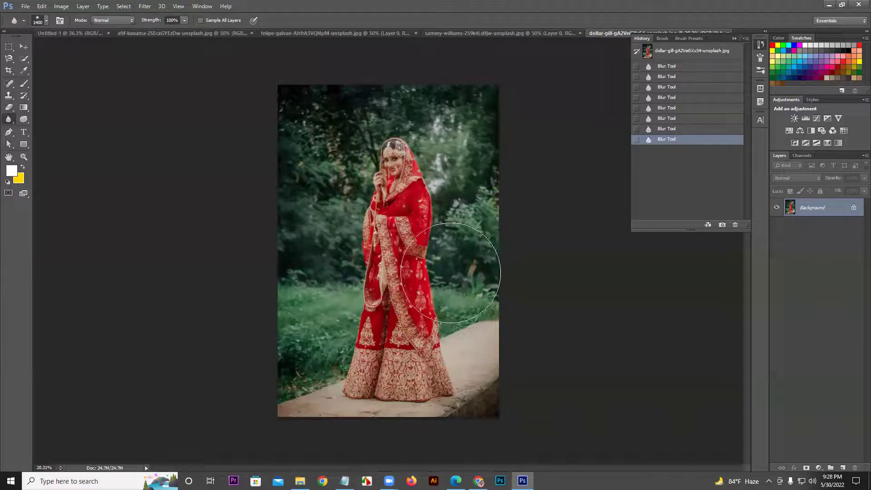
{"action": "left_click", "coordinate": [476, 227]}
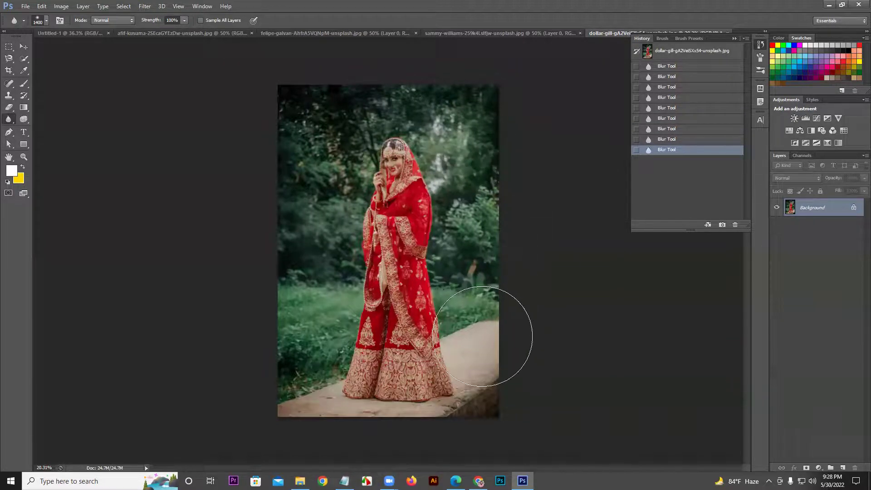
{"action": "left_click", "coordinate": [482, 336]}
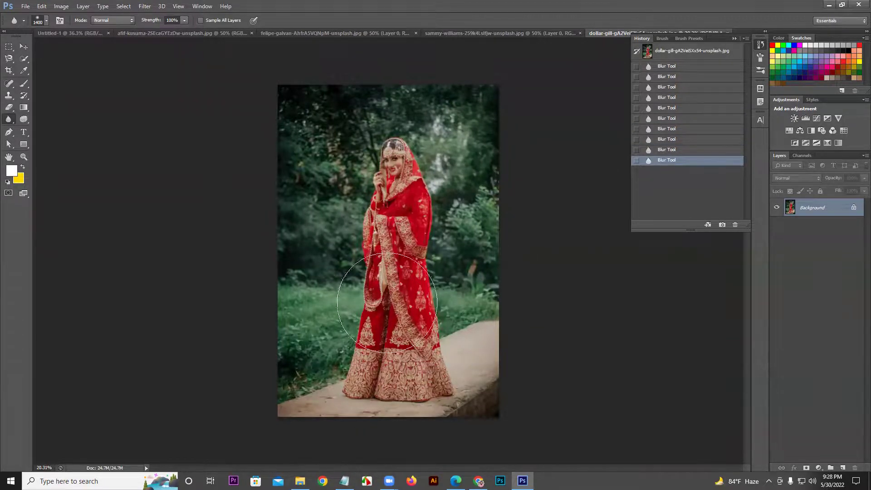
{"action": "left_click", "coordinate": [411, 290]}
{"action": "left_click", "coordinate": [396, 168]}
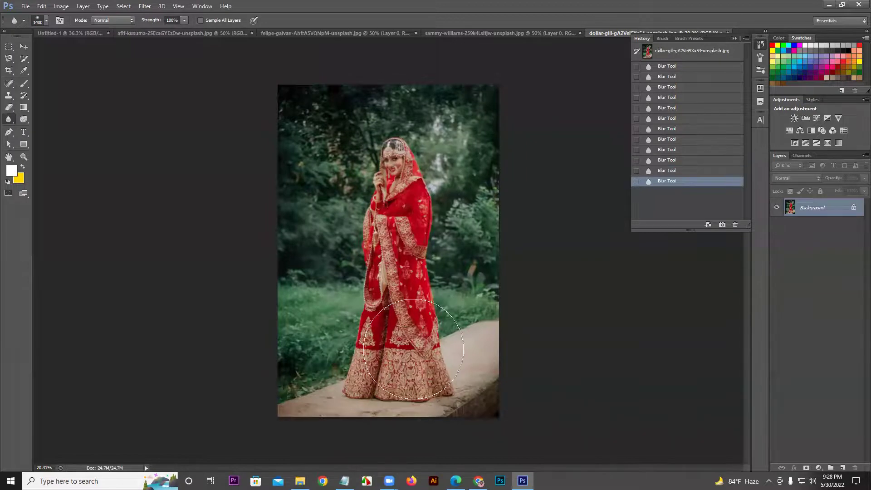
{"action": "left_click", "coordinate": [443, 358]}
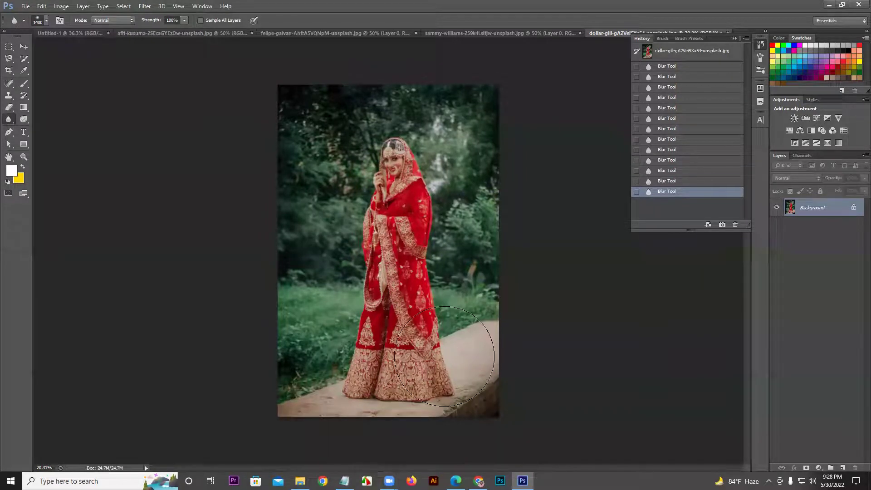
Step: Zoom in on the bride's face, compare the original snapshot with the blurred state, then revert to the snapshot and zoom out
{"action": "left_click", "coordinate": [416, 273]}
{"action": "left_click_drag", "start_coordinate": [398, 132], "coordinate": [430, 356]}
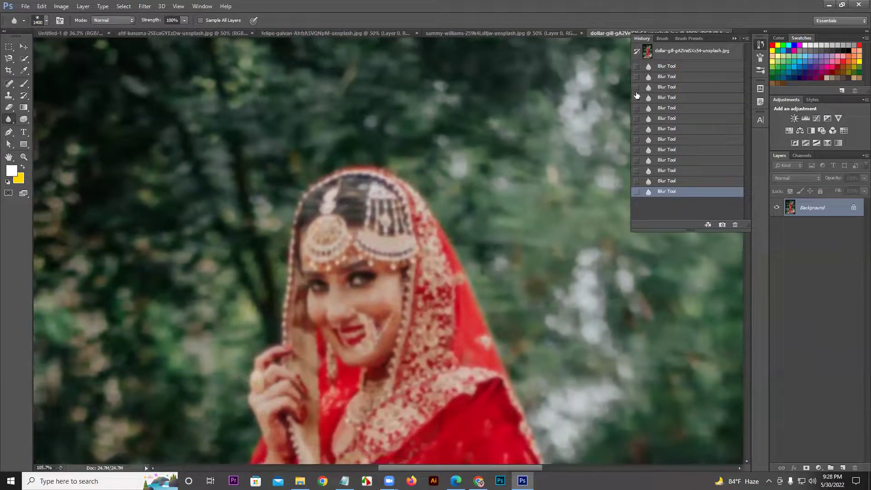
{"action": "left_click", "coordinate": [676, 55]}
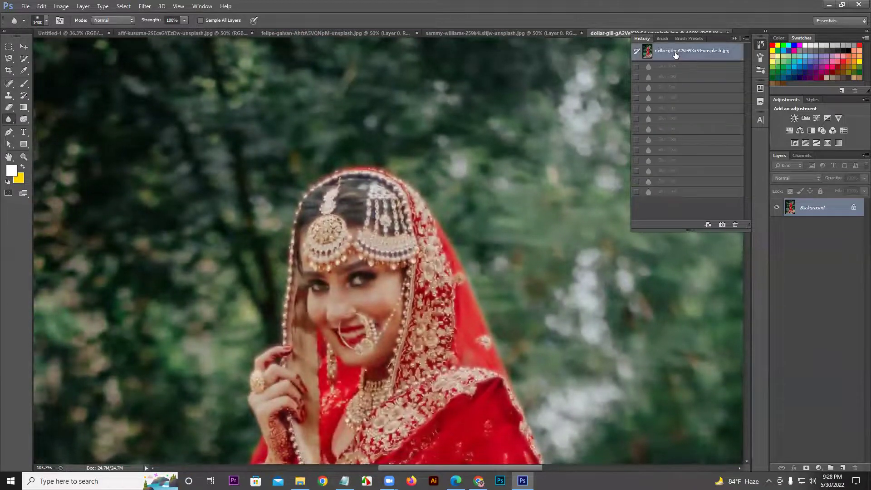
{"action": "left_click", "coordinate": [677, 191]}
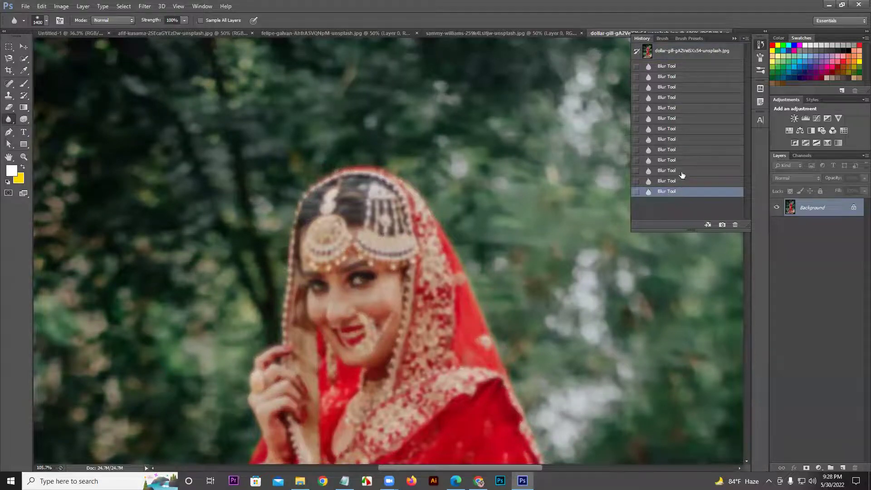
{"action": "left_click", "coordinate": [681, 50]}
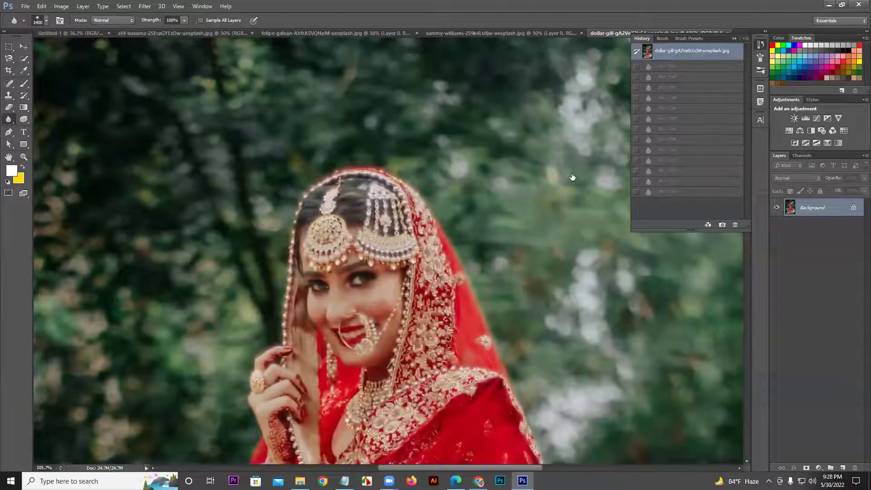
{"action": "mouse_move", "coordinate": [508, 280]}
{"action": "left_mouse_down"}
{"action": "mouse_move", "coordinate": [398, 280]}
{"action": "mouse_move", "coordinate": [454, 280]}
{"action": "left_mouse_up"}
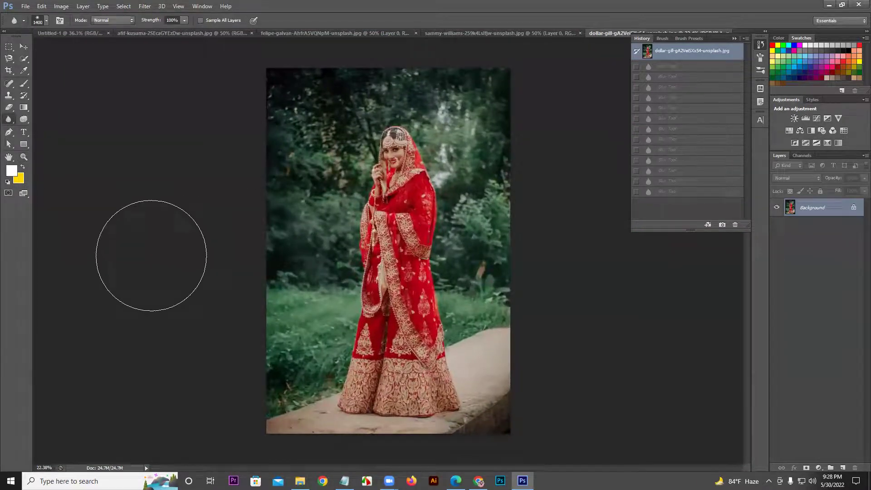
{"action": "left_click", "coordinate": [148, 9]}
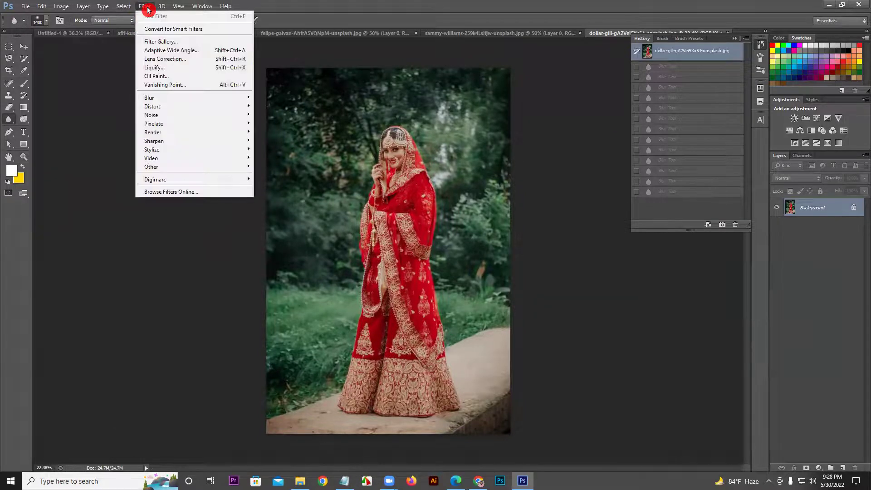
{"action": "left_click", "coordinate": [155, 99]}
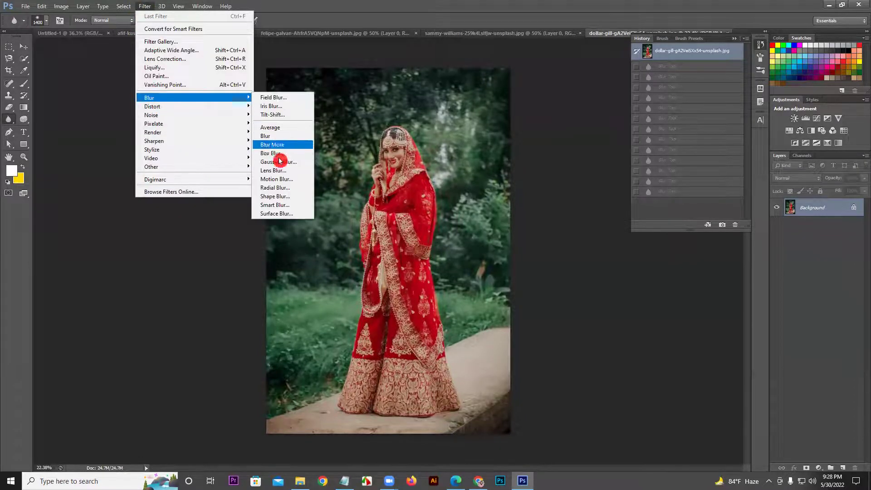
{"action": "left_click", "coordinate": [282, 165]}
{"action": "mouse_move", "coordinate": [606, 300]}
{"action": "left_mouse_down"}
{"action": "mouse_move", "coordinate": [637, 299]}
{"action": "mouse_move", "coordinate": [625, 300]}
{"action": "left_mouse_up"}
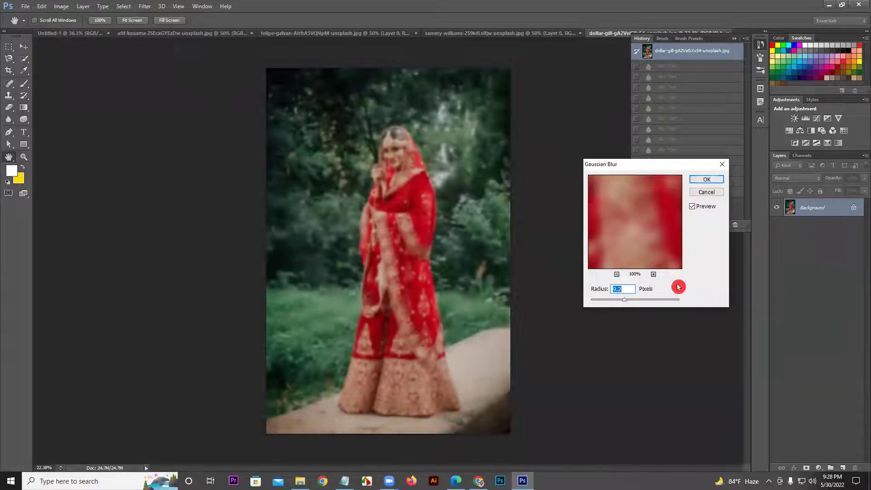
{"action": "left_click", "coordinate": [703, 194]}
{"action": "left_click", "coordinate": [311, 34]}
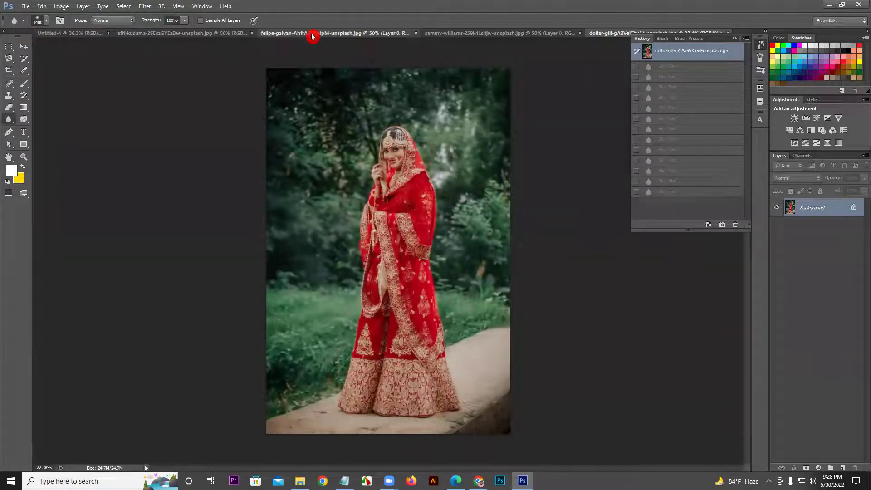
{"action": "left_click", "coordinate": [221, 33]}
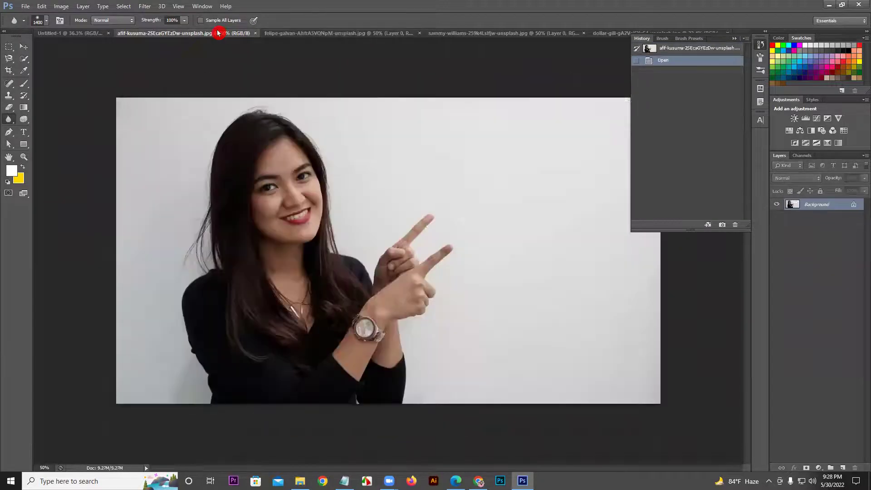
{"action": "left_click", "coordinate": [26, 7]}
{"action": "left_click", "coordinate": [36, 24]}
{"action": "left_click", "coordinate": [315, 91]}
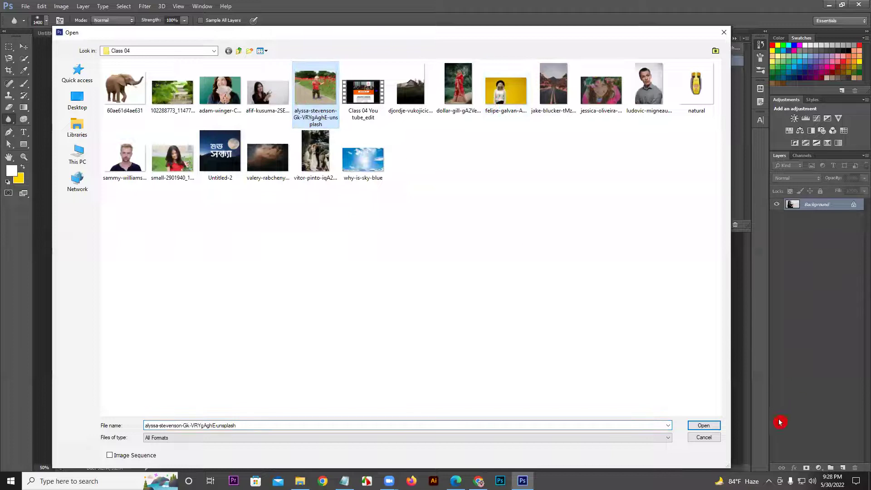
{"action": "left_click", "coordinate": [693, 427]}
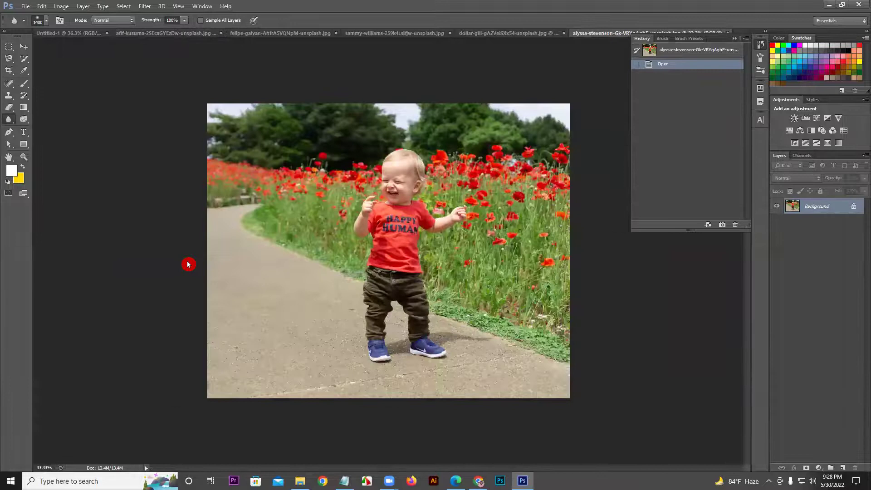
Step: Apply a Gaussian Blur with a radius of about 7.8 pixels to the whole photo
{"action": "left_click", "coordinate": [145, 6]}
{"action": "mouse_move", "coordinate": [168, 101]}
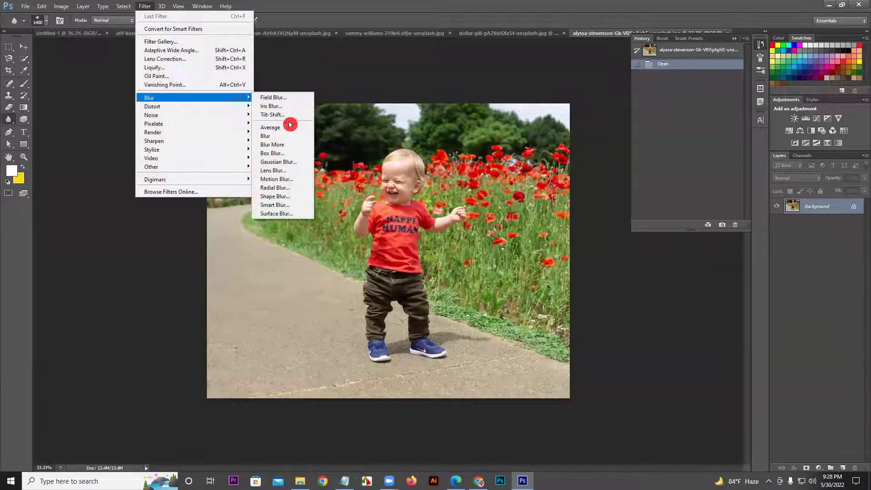
{"action": "left_click", "coordinate": [282, 162]}
{"action": "mouse_move", "coordinate": [606, 300]}
{"action": "left_mouse_down"}
{"action": "mouse_move", "coordinate": [638, 303]}
{"action": "mouse_move", "coordinate": [585, 304]}
{"action": "mouse_move", "coordinate": [623, 304]}
{"action": "left_mouse_up"}
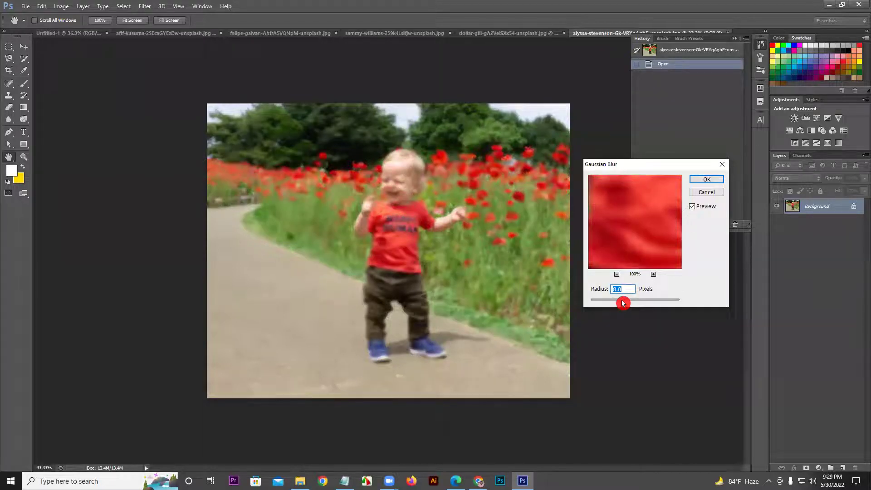
{"action": "left_click", "coordinate": [706, 179]}
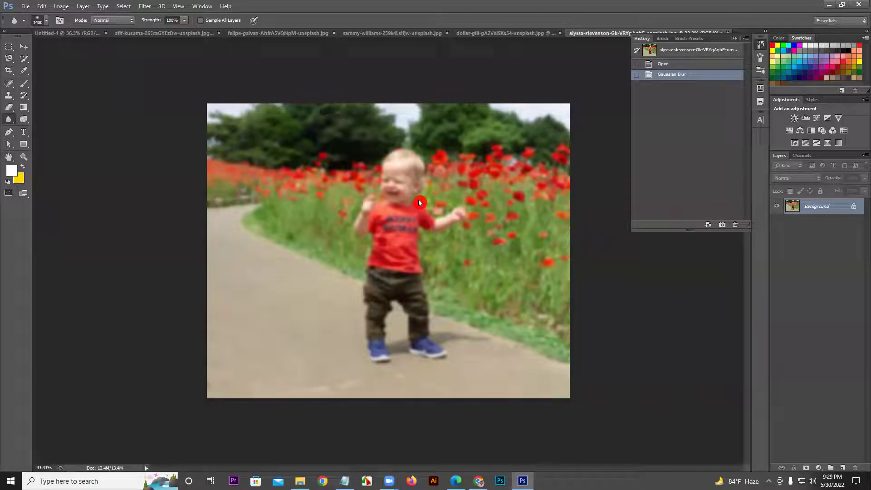
Step: Test the Sharpen tool on the shirt, then undo it
{"action": "left_click_drag", "start_coordinate": [7, 119], "coordinate": [43, 129]}
{"action": "left_click", "coordinate": [393, 256]}
{"action": "key", "text": "ctrl+z"}
Step: Undo a stray blur, zoom in on the child's face, and set up a 175-pixel History Brush
{"action": "left_click", "coordinate": [421, 194]}
{"action": "key", "text": "ctrl+z"}
{"action": "key", "text": "z"}
{"action": "left_click_drag", "start_coordinate": [410, 186], "coordinate": [460, 167]}
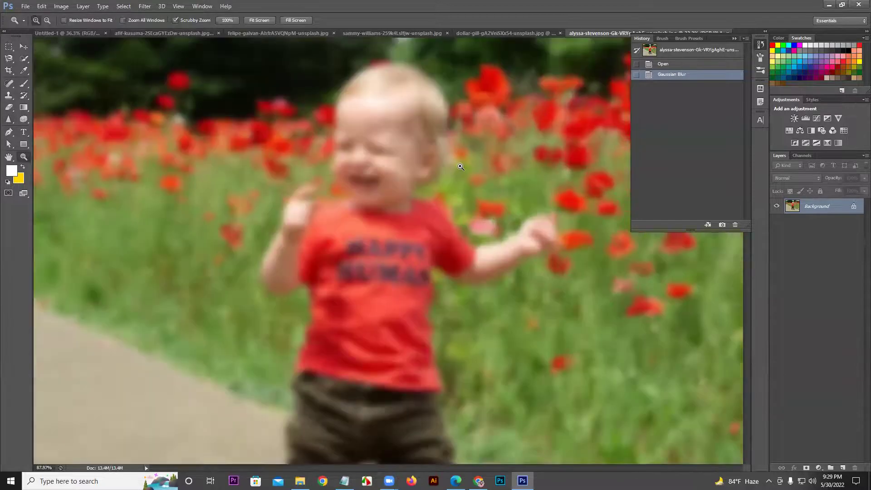
{"action": "left_click", "coordinate": [460, 167]}
{"action": "left_click", "coordinate": [9, 118]}
{"action": "left_click", "coordinate": [25, 95]}
{"action": "key", "text": "bracketleft"}
{"action": "key", "text": "bracketleft"}
{"action": "key", "text": "bracketleft"}
{"action": "key", "text": "bracketleft"}
{"action": "key", "text": "bracketleft"}
{"action": "key", "text": "bracketleft"}
Step: Paint sharpness back onto the child's face and upper shirt
{"action": "mouse_move", "coordinate": [350, 151]}
{"action": "left_mouse_down"}
{"action": "mouse_move", "coordinate": [317, 195]}
{"action": "mouse_move", "coordinate": [337, 189]}
{"action": "mouse_move", "coordinate": [362, 219]}
{"action": "left_mouse_up"}
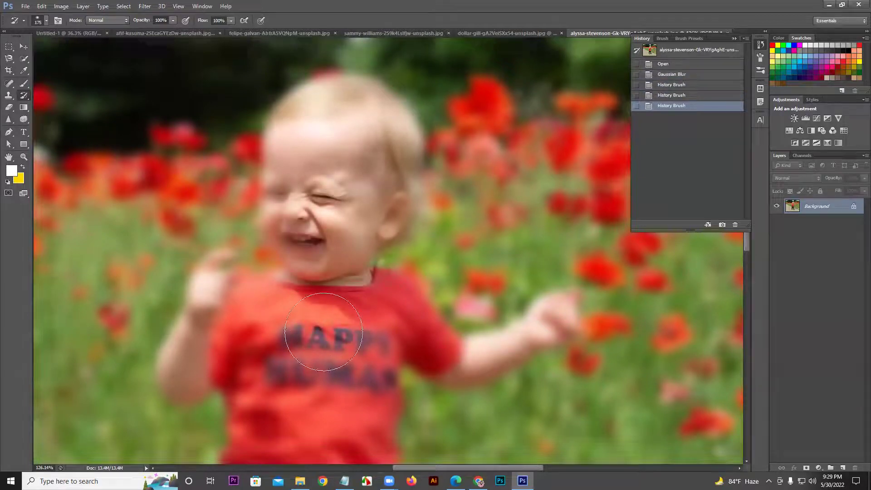
{"action": "right_click", "coordinate": [367, 248]}
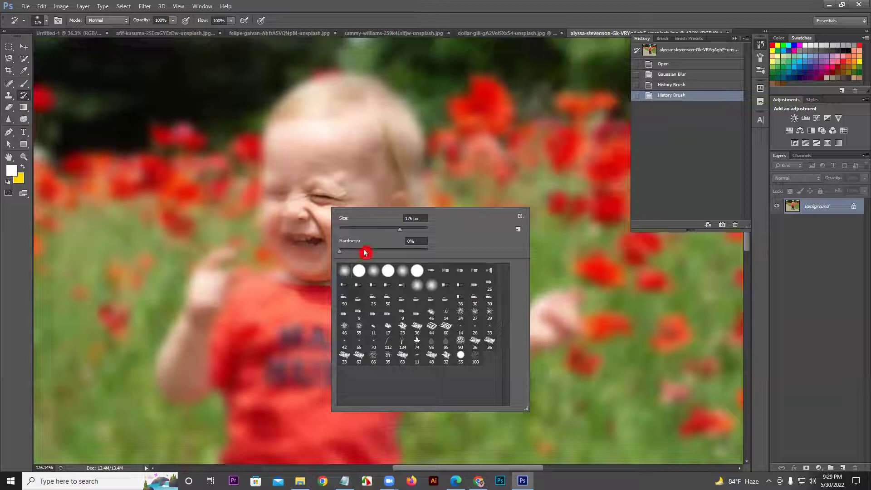
{"action": "left_click_drag", "start_coordinate": [338, 148], "coordinate": [345, 170]}
{"action": "left_click_drag", "start_coordinate": [326, 270], "coordinate": [327, 190]}
{"action": "mouse_move", "coordinate": [318, 295]}
{"action": "left_mouse_down"}
{"action": "mouse_move", "coordinate": [320, 276]}
{"action": "mouse_move", "coordinate": [320, 286]}
{"action": "left_mouse_up"}
Step: Restore detail across the belt, lower shirt and the HUMAN lettering
{"action": "mouse_move", "coordinate": [313, 313]}
{"action": "left_mouse_down"}
{"action": "mouse_move", "coordinate": [311, 321]}
{"action": "mouse_move", "coordinate": [318, 210]}
{"action": "left_mouse_up"}
{"action": "left_click", "coordinate": [280, 356]}
{"action": "left_click", "coordinate": [285, 354]}
{"action": "left_click", "coordinate": [273, 345]}
{"action": "left_click", "coordinate": [263, 324]}
{"action": "left_click", "coordinate": [270, 279]}
{"action": "left_click", "coordinate": [275, 268]}
{"action": "left_click", "coordinate": [278, 263]}
{"action": "left_click", "coordinate": [284, 196]}
{"action": "left_click", "coordinate": [281, 214]}
{"action": "left_click", "coordinate": [282, 268]}
{"action": "left_click", "coordinate": [283, 209]}
Step: With an 80-pixel brush, restore the shirt toward the collar and the child's raised hand
{"action": "key", "text": "bracketleft"}
{"action": "key", "text": "bracketleft"}
{"action": "key", "text": "bracketleft"}
{"action": "key", "text": "bracketleft"}
{"action": "key", "text": "bracketleft"}
{"action": "left_click", "coordinate": [252, 195]}
{"action": "mouse_move", "coordinate": [250, 179]}
{"action": "left_mouse_down"}
{"action": "mouse_move", "coordinate": [246, 139]}
{"action": "mouse_move", "coordinate": [287, 97]}
{"action": "mouse_move", "coordinate": [294, 102]}
{"action": "mouse_move", "coordinate": [269, 102]}
{"action": "mouse_move", "coordinate": [225, 124]}
{"action": "mouse_move", "coordinate": [192, 183]}
{"action": "mouse_move", "coordinate": [218, 182]}
{"action": "mouse_move", "coordinate": [191, 193]}
{"action": "left_mouse_up"}
{"action": "left_click_drag", "start_coordinate": [236, 176], "coordinate": [227, 242]}
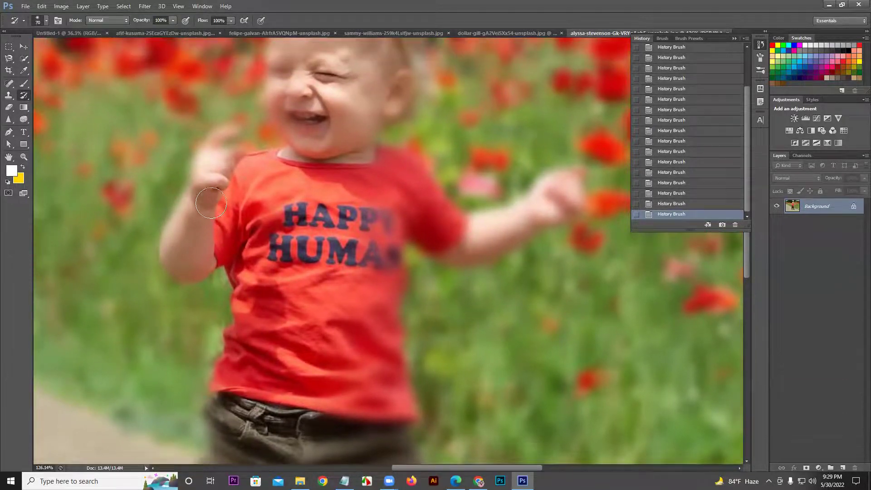
{"action": "mouse_move", "coordinate": [206, 167]}
{"action": "left_mouse_down"}
{"action": "mouse_move", "coordinate": [194, 206]}
{"action": "mouse_move", "coordinate": [214, 140]}
{"action": "mouse_move", "coordinate": [227, 135]}
{"action": "mouse_move", "coordinate": [210, 140]}
{"action": "mouse_move", "coordinate": [203, 153]}
{"action": "mouse_move", "coordinate": [230, 165]}
{"action": "mouse_move", "coordinate": [226, 156]}
{"action": "mouse_move", "coordinate": [239, 156]}
{"action": "mouse_move", "coordinate": [230, 153]}
{"action": "left_mouse_up"}
Step: Paint the child's eyes and nose back to sharpness with a 125-pixel brush
{"action": "key", "text": "bracketleft"}
{"action": "left_click_drag", "start_coordinate": [269, 220], "coordinate": [217, 378]}
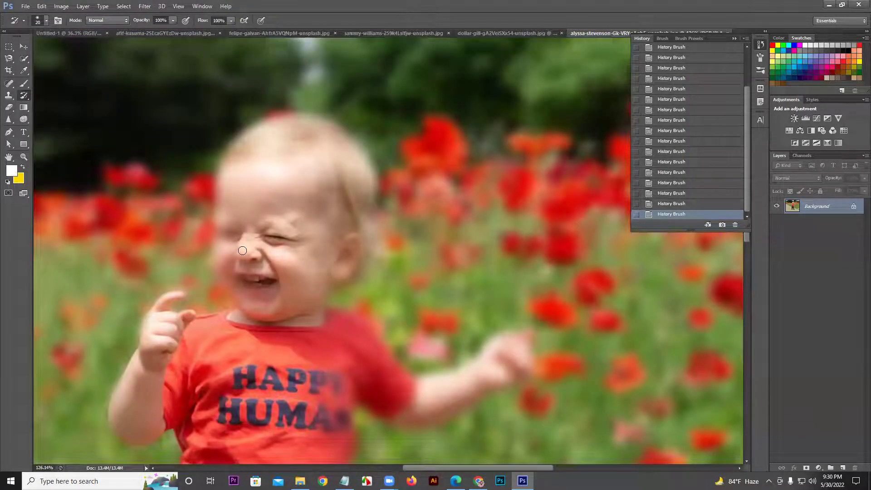
{"action": "key", "text": "bracketright"}
{"action": "key", "text": "bracketright"}
{"action": "key", "text": "bracketright"}
{"action": "key", "text": "bracketright"}
{"action": "key", "text": "bracketright"}
{"action": "key", "text": "bracketright"}
{"action": "key", "text": "bracketright"}
{"action": "key", "text": "bracketright"}
{"action": "key", "text": "bracketright"}
{"action": "mouse_move", "coordinate": [273, 186]}
{"action": "left_mouse_down"}
{"action": "mouse_move", "coordinate": [271, 165]}
{"action": "mouse_move", "coordinate": [247, 190]}
{"action": "mouse_move", "coordinate": [239, 248]}
{"action": "mouse_move", "coordinate": [246, 248]}
{"action": "mouse_move", "coordinate": [247, 292]}
{"action": "mouse_move", "coordinate": [277, 298]}
{"action": "mouse_move", "coordinate": [315, 265]}
{"action": "mouse_move", "coordinate": [327, 240]}
{"action": "mouse_move", "coordinate": [318, 281]}
{"action": "mouse_move", "coordinate": [345, 186]}
{"action": "mouse_move", "coordinate": [328, 152]}
{"action": "mouse_move", "coordinate": [289, 146]}
{"action": "left_mouse_up"}
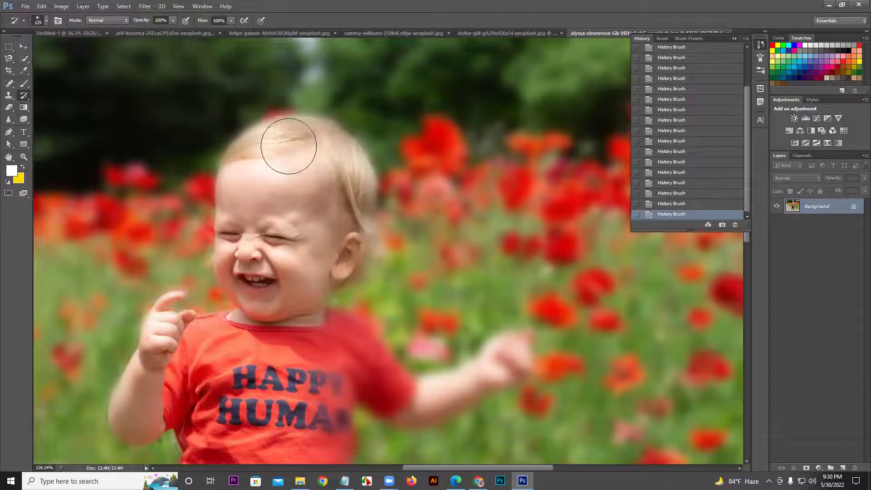
Step: Zoom out to fit the whole toddler photo in view
{"action": "key", "text": "z"}
{"action": "mouse_move", "coordinate": [390, 322]}
{"action": "left_mouse_down"}
{"action": "mouse_move", "coordinate": [303, 362]}
{"action": "mouse_move", "coordinate": [327, 345]}
{"action": "left_mouse_up"}
{"action": "key", "text": "y"}
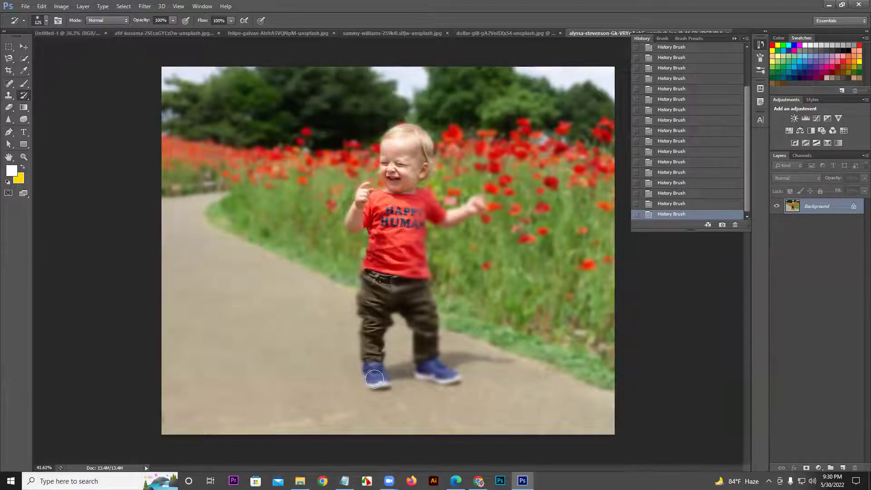
{"action": "left_click_drag", "start_coordinate": [748, 156], "coordinate": [748, 112]}
Step: Revert to the sharp original and Quick Select the child's head, body and legs
{"action": "left_click", "coordinate": [680, 49]}
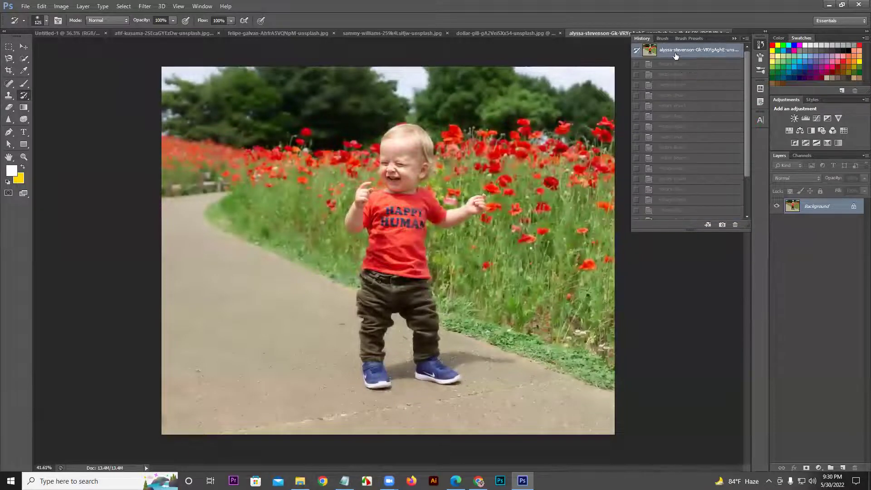
{"action": "left_click", "coordinate": [26, 57]}
{"action": "mouse_move", "coordinate": [378, 141]}
{"action": "left_mouse_down"}
{"action": "mouse_move", "coordinate": [408, 191]}
{"action": "mouse_move", "coordinate": [386, 314]}
{"action": "left_mouse_up"}
{"action": "left_click_drag", "start_coordinate": [385, 313], "coordinate": [363, 359]}
{"action": "left_click_drag", "start_coordinate": [381, 159], "coordinate": [384, 182]}
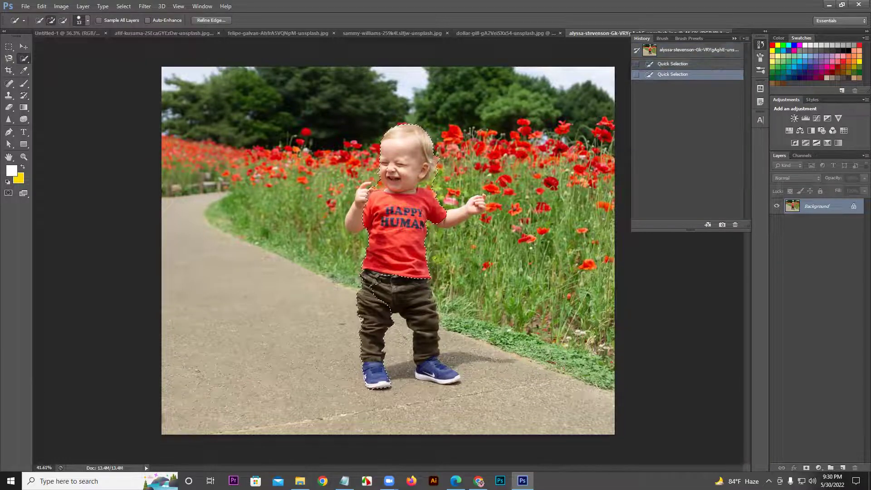
{"action": "left_click_drag", "start_coordinate": [431, 267], "coordinate": [424, 343]}
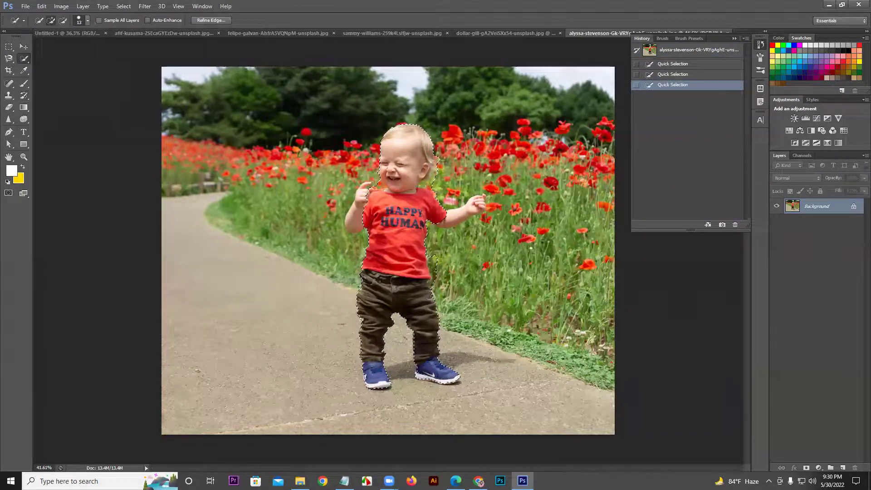
Step: Add both of the child's arms and the shirt edges to the selection
{"action": "left_click", "coordinate": [447, 221]}
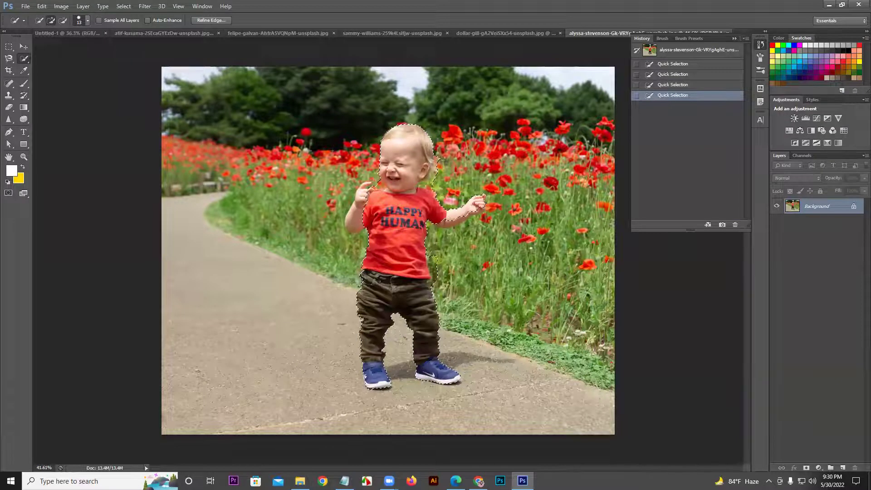
{"action": "left_click_drag", "start_coordinate": [471, 208], "coordinate": [404, 213]}
{"action": "left_click", "coordinate": [353, 224]}
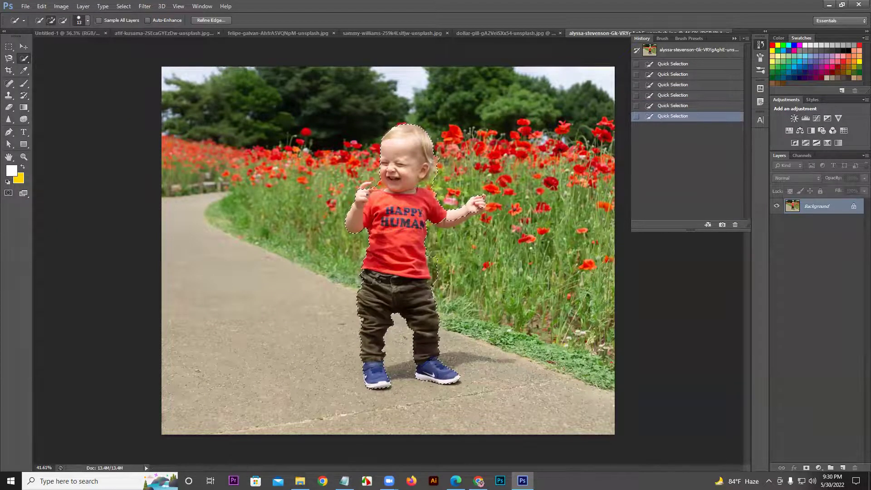
{"action": "left_click", "coordinate": [432, 207]}
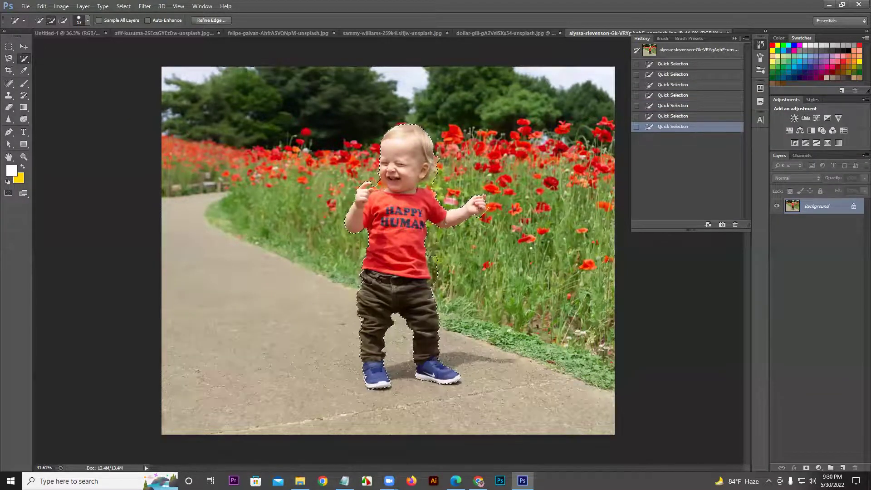
{"action": "left_click", "coordinate": [447, 224]}
Step: Subtract stray background near the shorts, legs and neck, then invert the selection
{"action": "key", "text": "alt"}
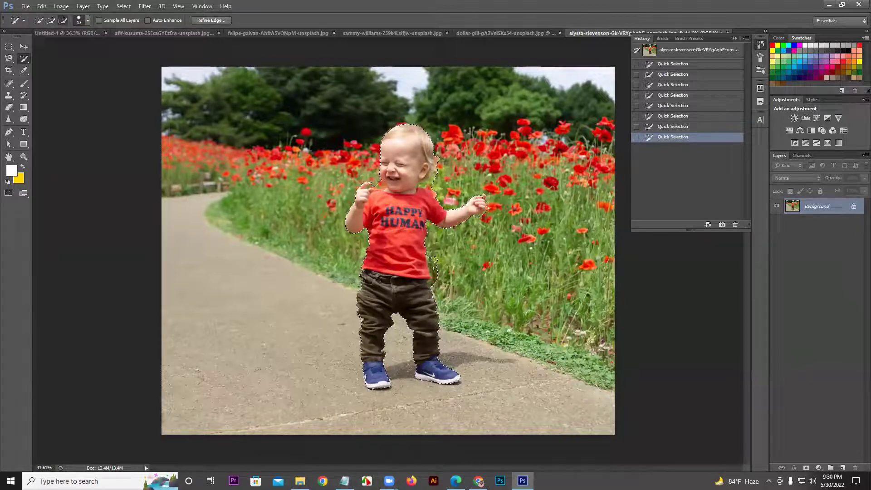
{"action": "left_click_drag", "start_coordinate": [437, 286], "coordinate": [435, 260]}
{"action": "left_click", "coordinate": [436, 268], "text": "alt"}
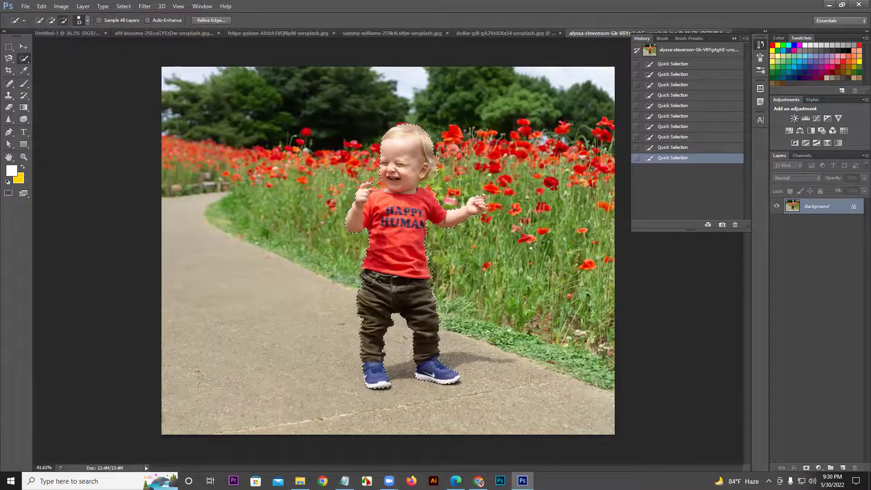
{"action": "left_click", "coordinate": [436, 351], "text": "alt"}
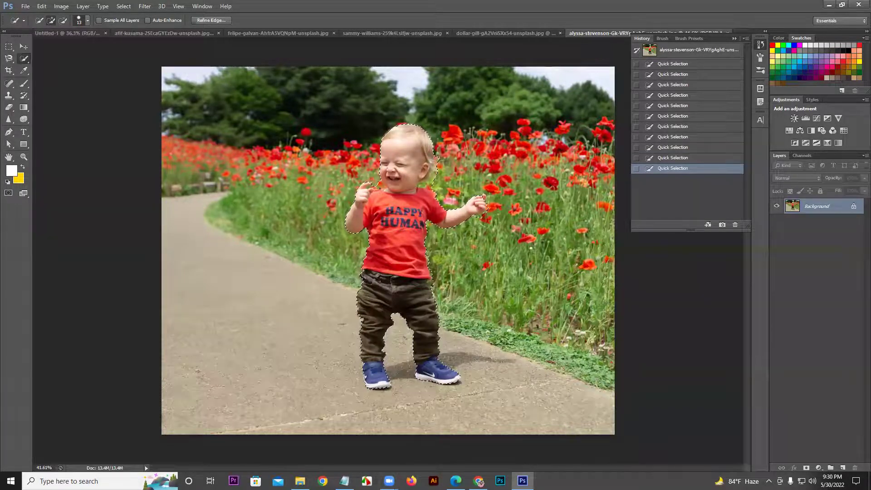
{"action": "left_click", "coordinate": [437, 351]}
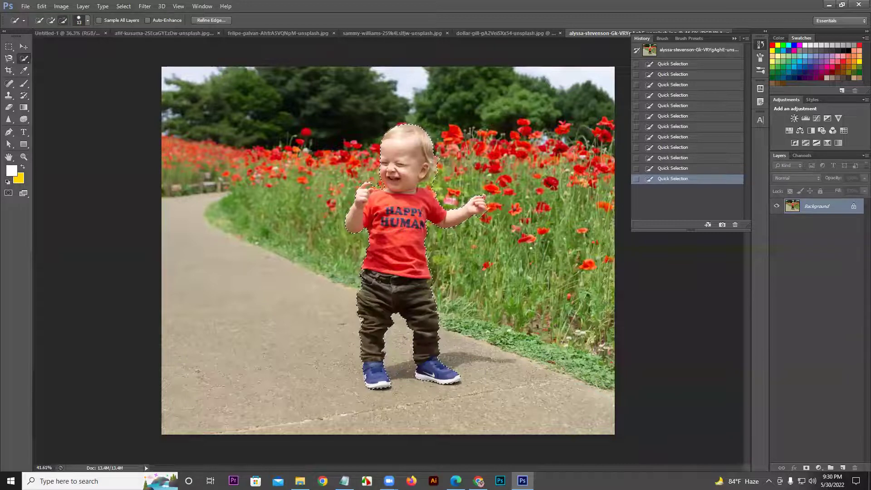
{"action": "left_click", "coordinate": [436, 172]}
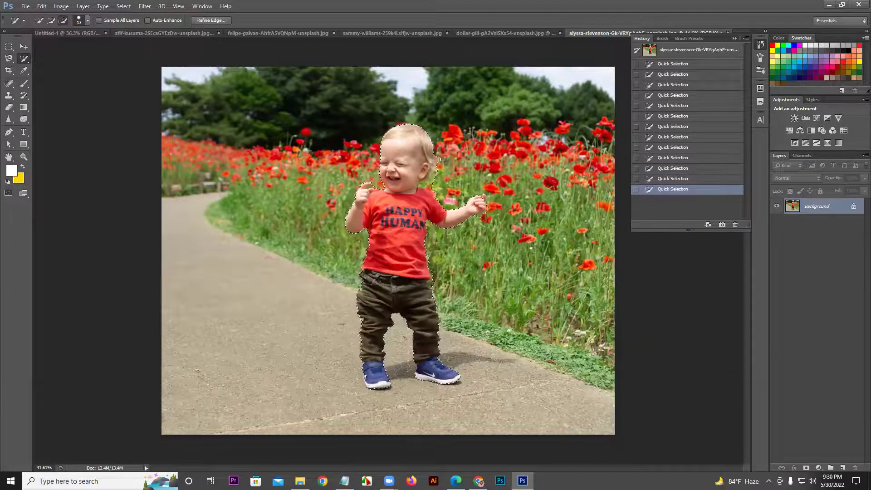
{"action": "left_click", "coordinate": [432, 184]}
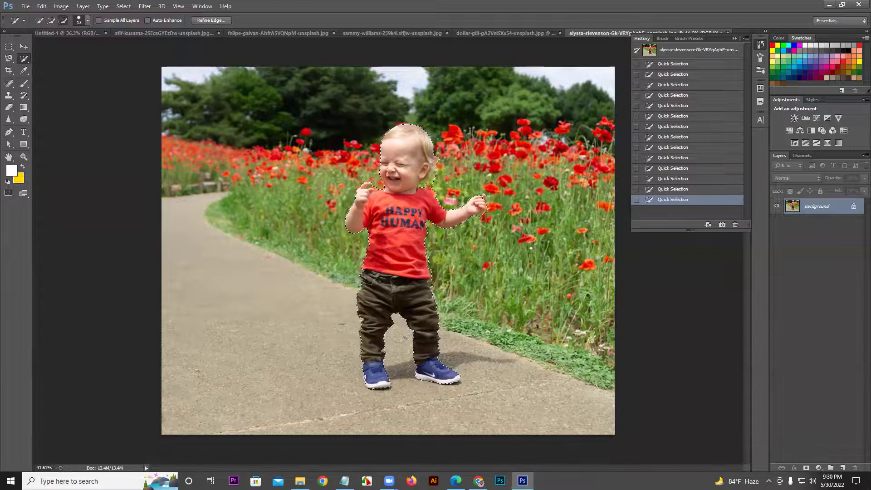
{"action": "left_click", "coordinate": [435, 186], "text": "alt"}
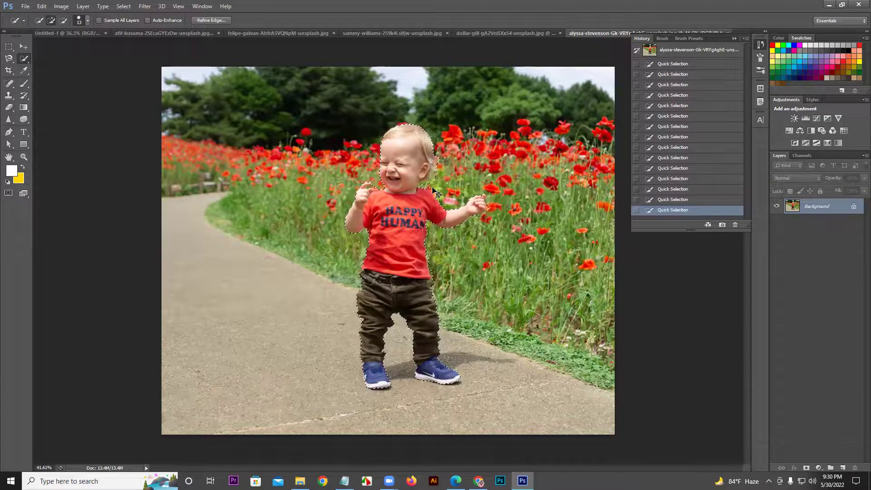
{"action": "key", "text": "ctrl+shift+i"}
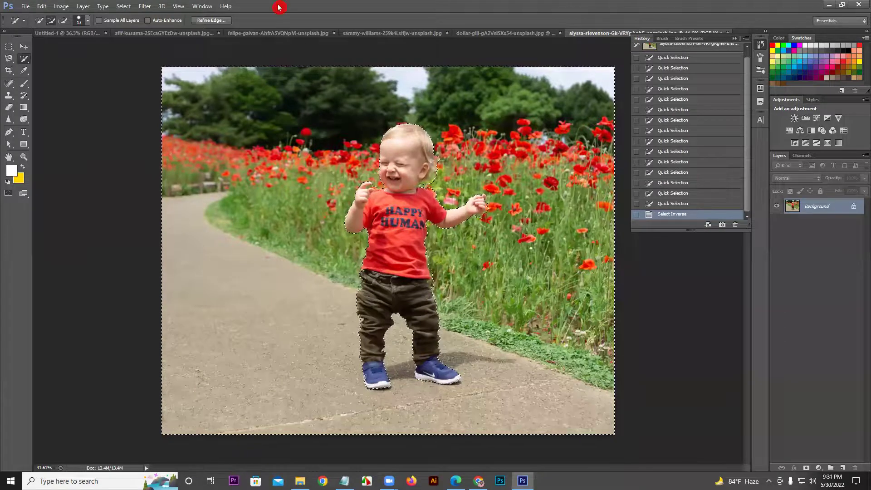
Step: Blur the selected poppy background with a 9.6-pixel Gaussian Blur, then deselect
{"action": "left_click", "coordinate": [145, 7]}
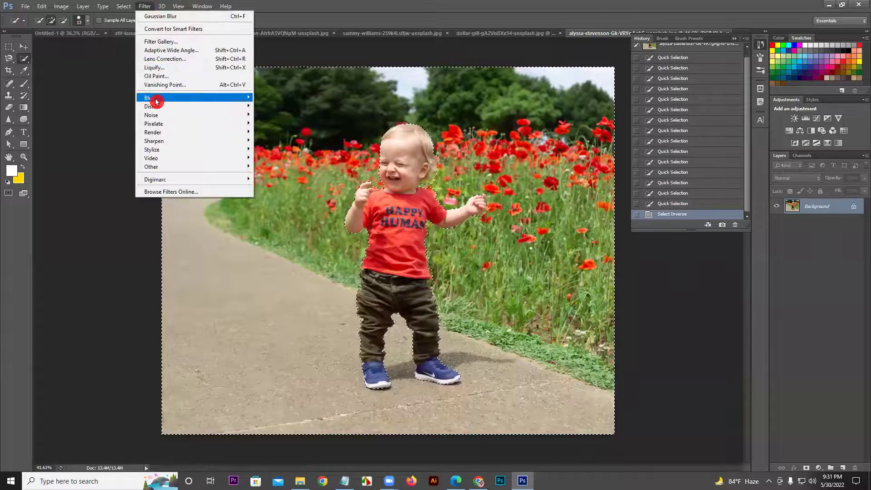
{"action": "left_click", "coordinate": [290, 162]}
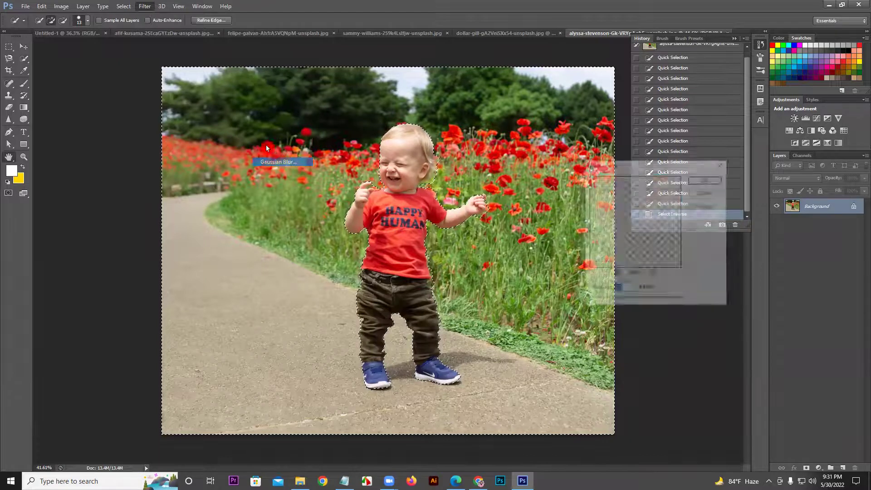
{"action": "left_click_drag", "start_coordinate": [622, 299], "coordinate": [638, 300]}
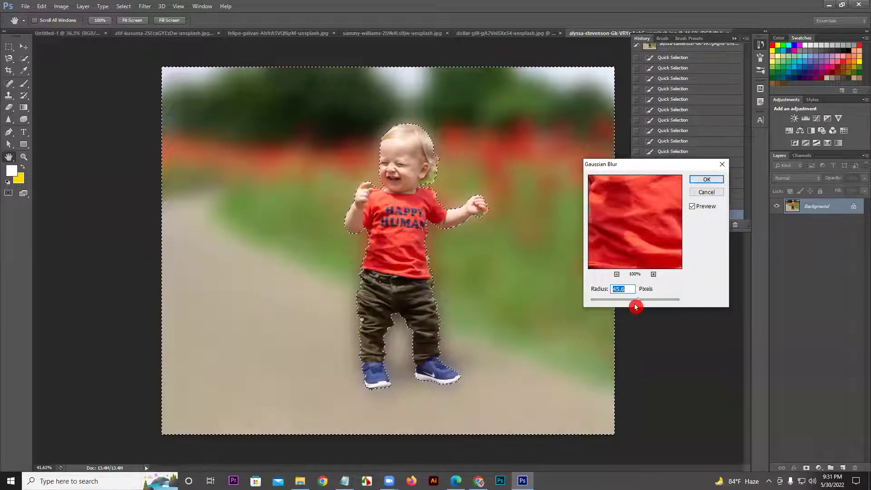
{"action": "left_click_drag", "start_coordinate": [626, 305], "coordinate": [632, 303]}
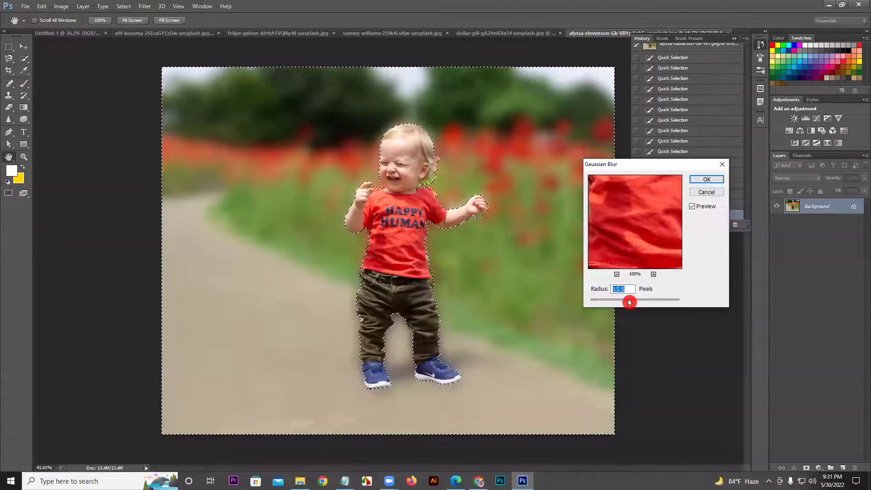
{"action": "left_click", "coordinate": [704, 181]}
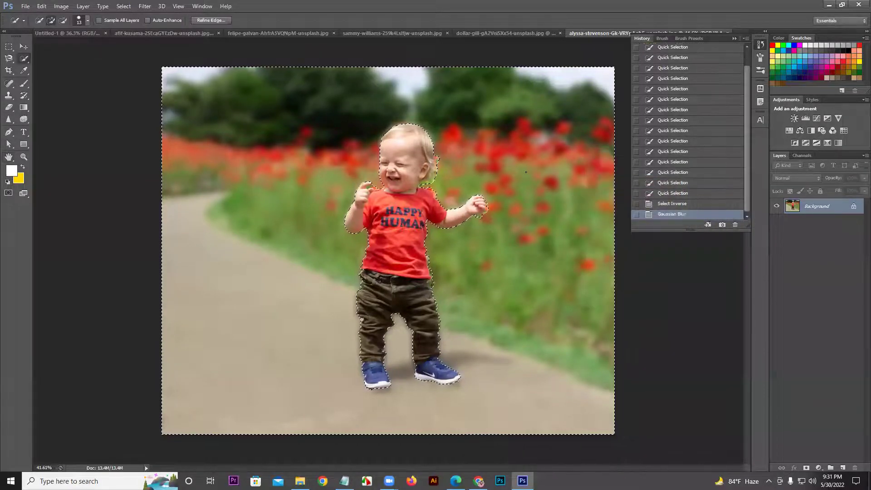
{"action": "key", "text": "ctrl+d"}
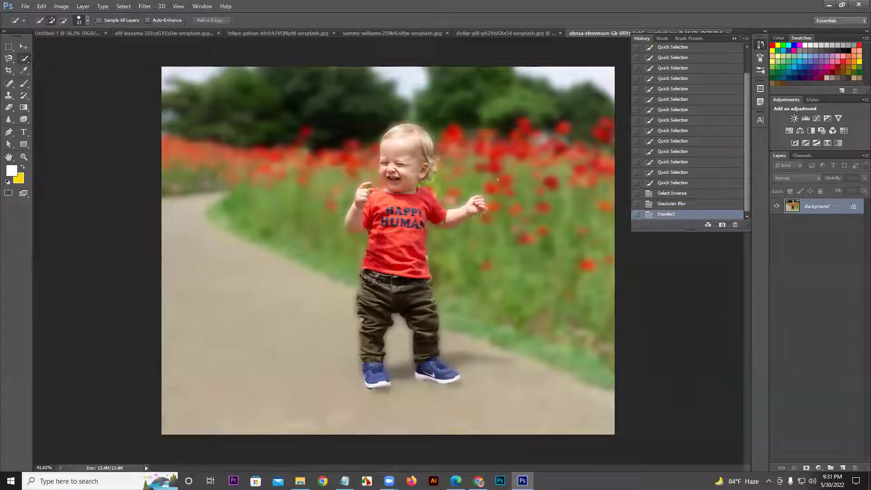
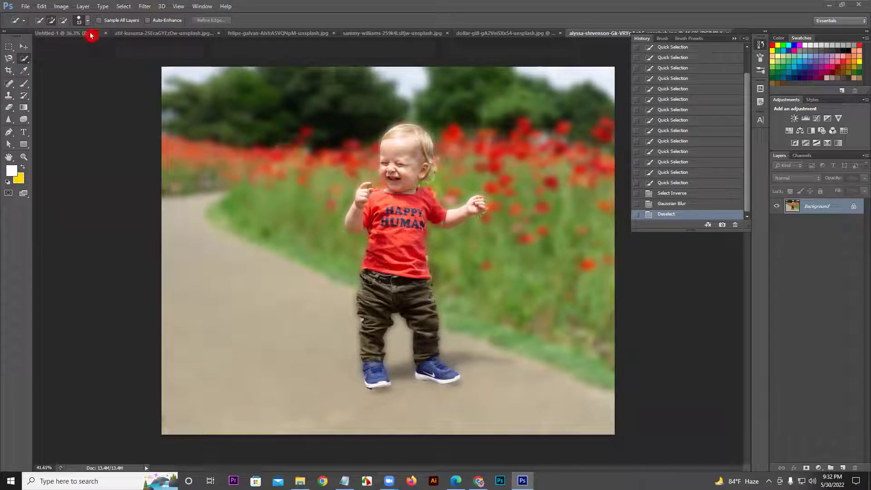
Step: Switch to the Smudge Tool and smear the edge of the boy's red shirt
{"action": "left_click_drag", "start_coordinate": [8, 122], "coordinate": [43, 135]}
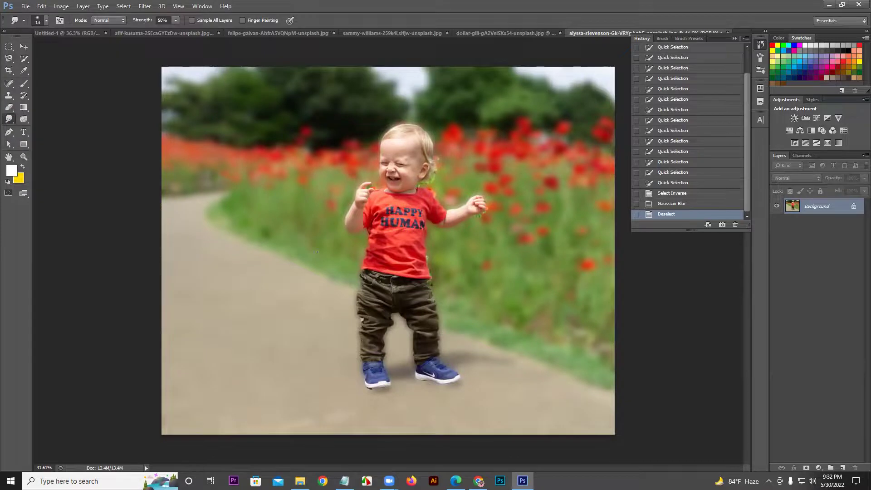
{"action": "key", "text": "z"}
{"action": "mouse_move", "coordinate": [348, 264]}
{"action": "left_mouse_down"}
{"action": "mouse_move", "coordinate": [424, 197]}
{"action": "mouse_move", "coordinate": [325, 202]}
{"action": "left_mouse_up"}
{"action": "key", "text": "z"}
{"action": "mouse_move", "coordinate": [434, 268]}
{"action": "left_mouse_down"}
{"action": "mouse_move", "coordinate": [483, 209]}
{"action": "mouse_move", "coordinate": [441, 222]}
{"action": "left_mouse_up"}
{"action": "mouse_move", "coordinate": [401, 201]}
{"action": "left_mouse_down"}
{"action": "mouse_move", "coordinate": [395, 236]}
{"action": "mouse_move", "coordinate": [393, 227]}
{"action": "left_mouse_up"}
{"action": "left_click_drag", "start_coordinate": [388, 213], "coordinate": [394, 236]}
{"action": "mouse_move", "coordinate": [391, 222]}
{"action": "left_mouse_down"}
{"action": "mouse_move", "coordinate": [400, 246]}
{"action": "mouse_move", "coordinate": [393, 213]}
{"action": "mouse_move", "coordinate": [392, 231]}
{"action": "left_mouse_up"}
{"action": "left_click_drag", "start_coordinate": [388, 213], "coordinate": [393, 241]}
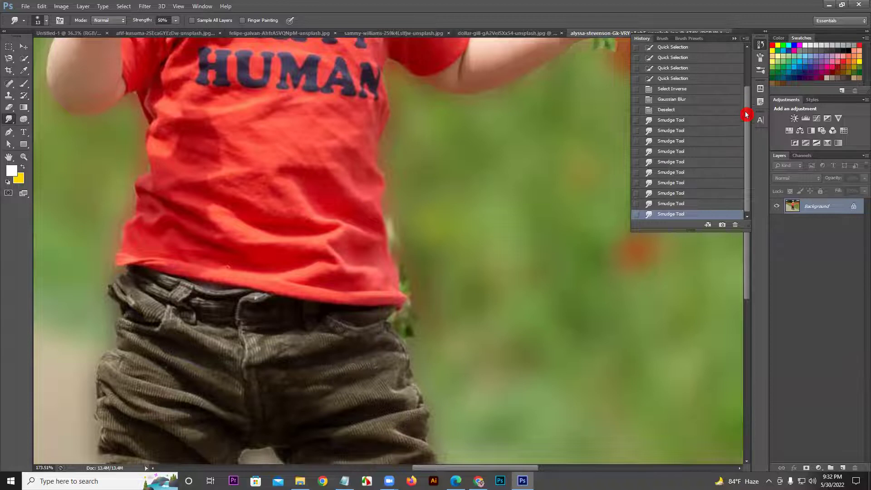
Step: Revert the photo to its original History snapshot, discarding blur and smudges
{"action": "left_click_drag", "start_coordinate": [746, 115], "coordinate": [754, 70]}
{"action": "left_click", "coordinate": [662, 56]}
{"action": "left_click_drag", "start_coordinate": [431, 214], "coordinate": [424, 188]}
Step: With an enlarged smudge brush, smear a red poppy upward into the trees
{"action": "key", "text": "z"}
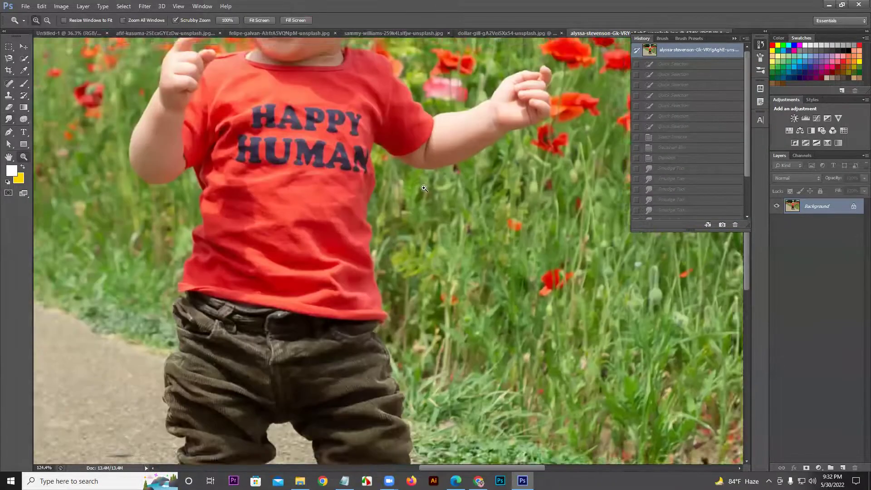
{"action": "key", "text": "r"}
{"action": "scroll", "coordinate": [424, 189], "scroll_direction": "up", "scroll_amount": 5}
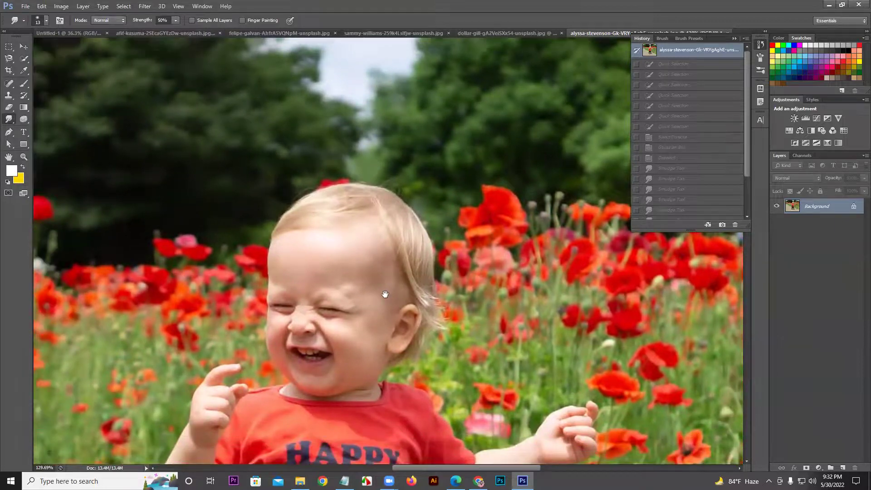
{"action": "scroll", "coordinate": [385, 295], "scroll_direction": "right", "scroll_amount": 3}
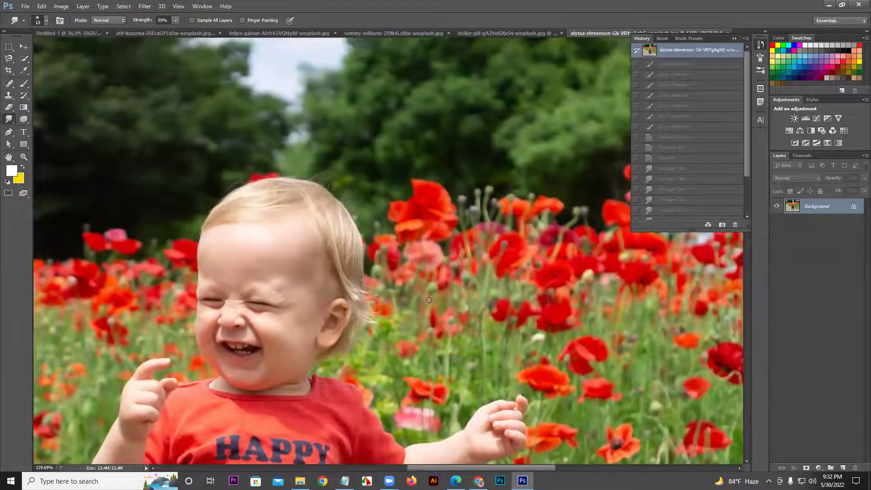
{"action": "key", "text": "bracketright"}
{"action": "key", "text": "bracketright"}
{"action": "key", "text": "bracketright"}
{"action": "key", "text": "bracketright"}
{"action": "key", "text": "bracketright"}
{"action": "key", "text": "bracketright"}
{"action": "mouse_move", "coordinate": [431, 213]}
{"action": "left_mouse_down"}
{"action": "mouse_move", "coordinate": [423, 144]}
{"action": "mouse_move", "coordinate": [429, 194]}
{"action": "mouse_move", "coordinate": [425, 149]}
{"action": "left_mouse_up"}
{"action": "left_click_drag", "start_coordinate": [428, 198], "coordinate": [425, 145]}
{"action": "left_click_drag", "start_coordinate": [429, 209], "coordinate": [429, 136]}
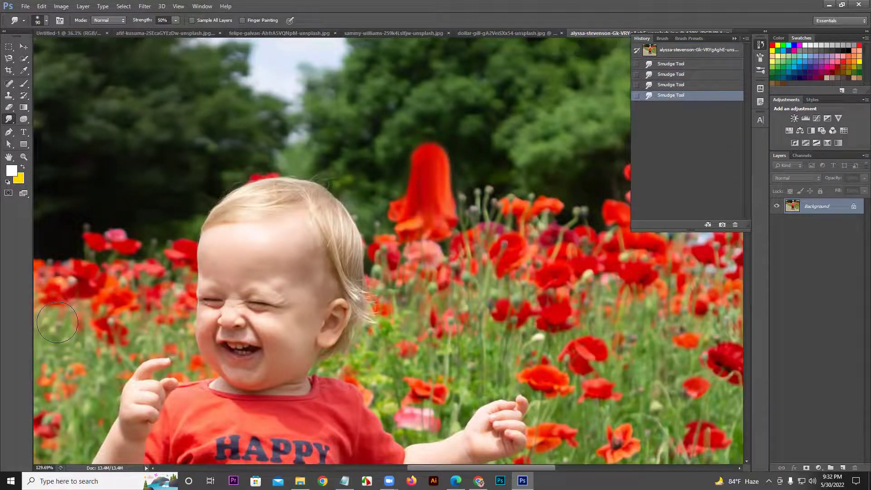
Step: Smear the tall poppy higher, then swirl it right with a size-100 brush
{"action": "left_click_drag", "start_coordinate": [129, 314], "coordinate": [188, 273]}
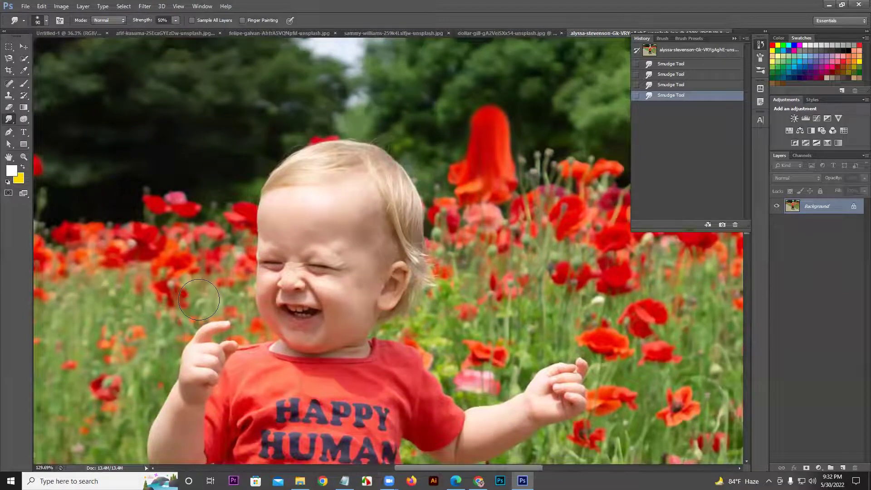
{"action": "key", "text": "bracketleft"}
{"action": "key", "text": "bracketleft"}
{"action": "key", "text": "bracketleft"}
{"action": "key", "text": "bracketleft"}
{"action": "key", "text": "bracketleft"}
{"action": "left_click_drag", "start_coordinate": [220, 325], "coordinate": [224, 323]}
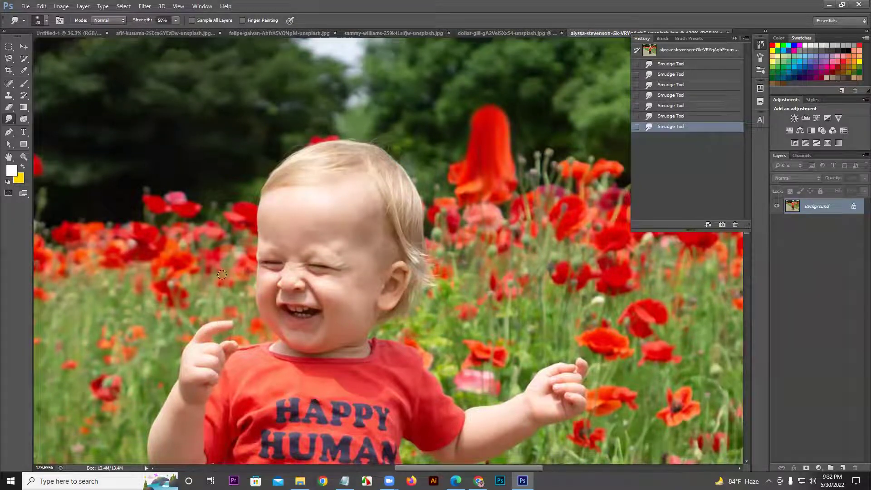
{"action": "left_click_drag", "start_coordinate": [462, 154], "coordinate": [477, 127]}
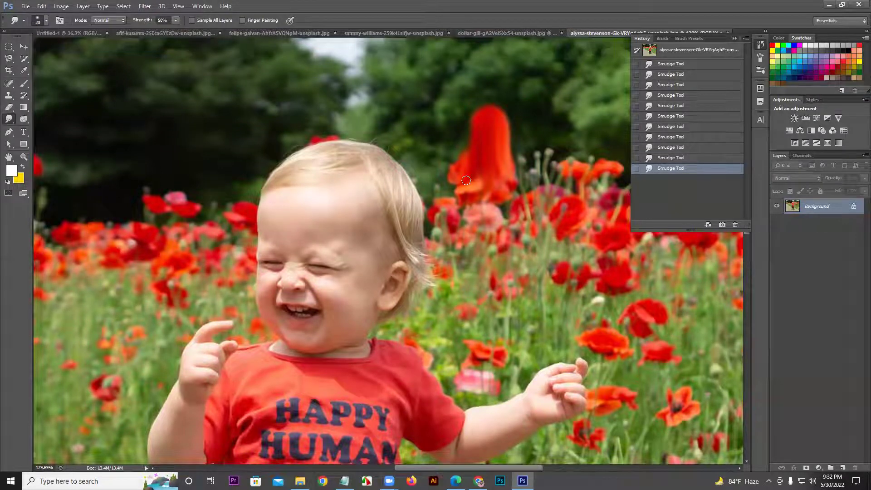
{"action": "key", "text": "bracketright"}
{"action": "key", "text": "bracketright"}
{"action": "key", "text": "bracketright"}
{"action": "key", "text": "bracketright"}
{"action": "key", "text": "bracketright"}
{"action": "key", "text": "bracketright"}
{"action": "key", "text": "bracketright"}
{"action": "key", "text": "bracketright"}
{"action": "mouse_move", "coordinate": [544, 146]}
{"action": "left_mouse_down"}
{"action": "mouse_move", "coordinate": [462, 97]}
{"action": "mouse_move", "coordinate": [471, 137]}
{"action": "mouse_move", "coordinate": [520, 182]}
{"action": "mouse_move", "coordinate": [550, 106]}
{"action": "mouse_move", "coordinate": [543, 206]}
{"action": "mouse_move", "coordinate": [559, 239]}
{"action": "mouse_move", "coordinate": [588, 174]}
{"action": "mouse_move", "coordinate": [616, 142]}
{"action": "mouse_move", "coordinate": [553, 157]}
{"action": "mouse_move", "coordinate": [583, 200]}
{"action": "mouse_move", "coordinate": [649, 245]}
{"action": "left_mouse_up"}
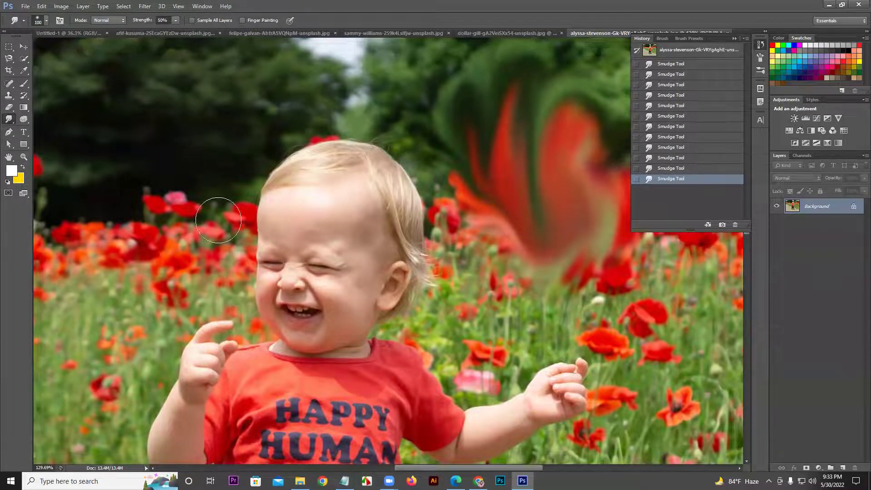
{"action": "left_click", "coordinate": [29, 9]}
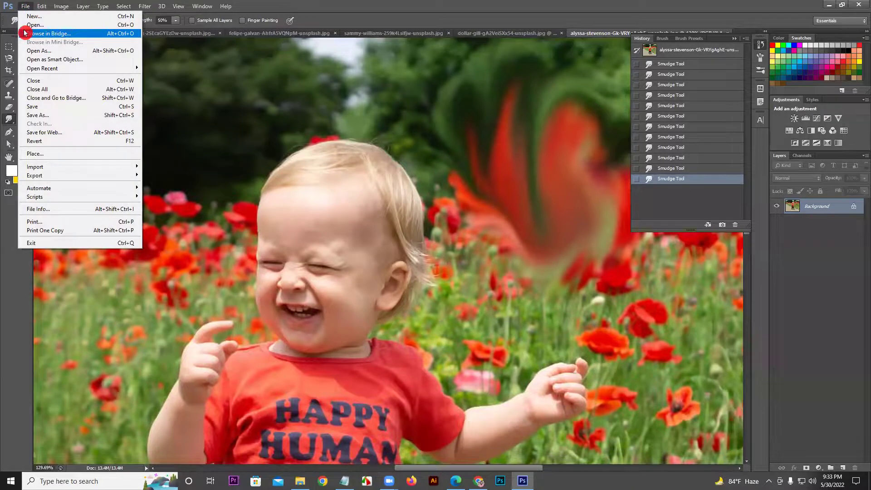
Step: Open the elephant PNG image and collapse the History panel
{"action": "left_click", "coordinate": [29, 25]}
{"action": "left_click", "coordinate": [114, 96]}
{"action": "left_click", "coordinate": [704, 427]}
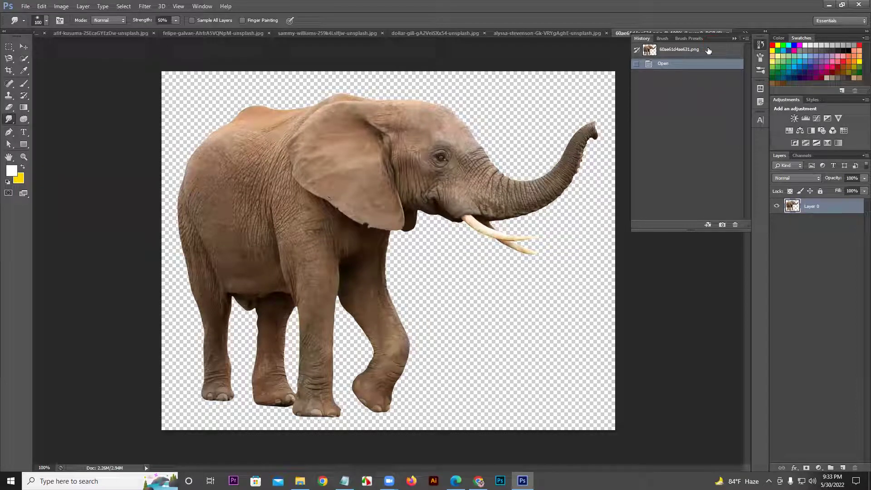
{"action": "left_click", "coordinate": [735, 39]}
Step: Reposition the elephant, add a white-filled layer, and merge them into one layer
{"action": "left_click", "coordinate": [23, 46]}
{"action": "mouse_move", "coordinate": [322, 196]}
{"action": "left_mouse_down"}
{"action": "mouse_move", "coordinate": [349, 185]}
{"action": "mouse_move", "coordinate": [334, 184]}
{"action": "left_mouse_up"}
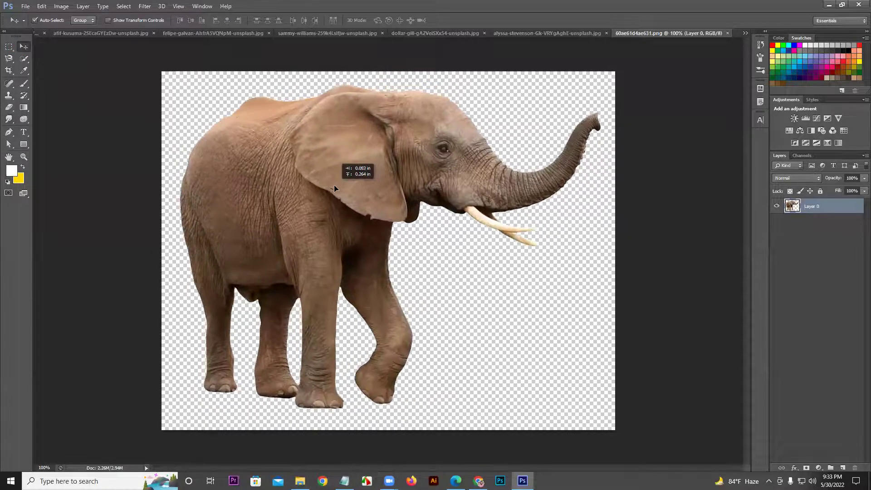
{"action": "left_click", "coordinate": [842, 468], "text": "ctrl"}
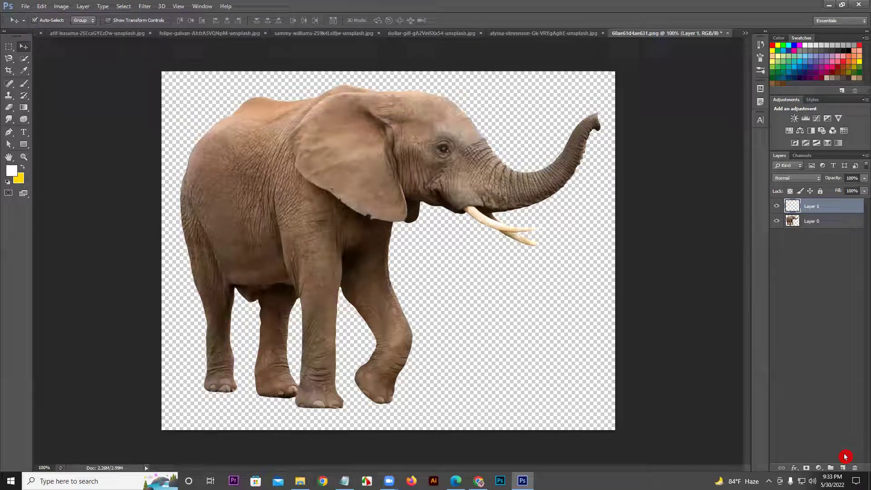
{"action": "key", "text": "alt+BackSpace"}
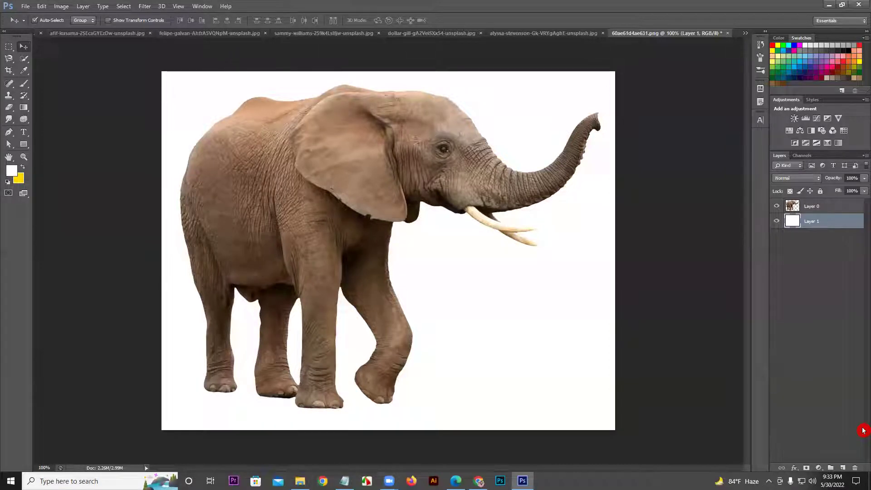
{"action": "key", "text": "ctrl+shift+e"}
{"action": "mouse_move", "coordinate": [268, 150]}
{"action": "left_mouse_down"}
{"action": "mouse_move", "coordinate": [287, 143]}
{"action": "mouse_move", "coordinate": [268, 151]}
{"action": "left_mouse_up"}
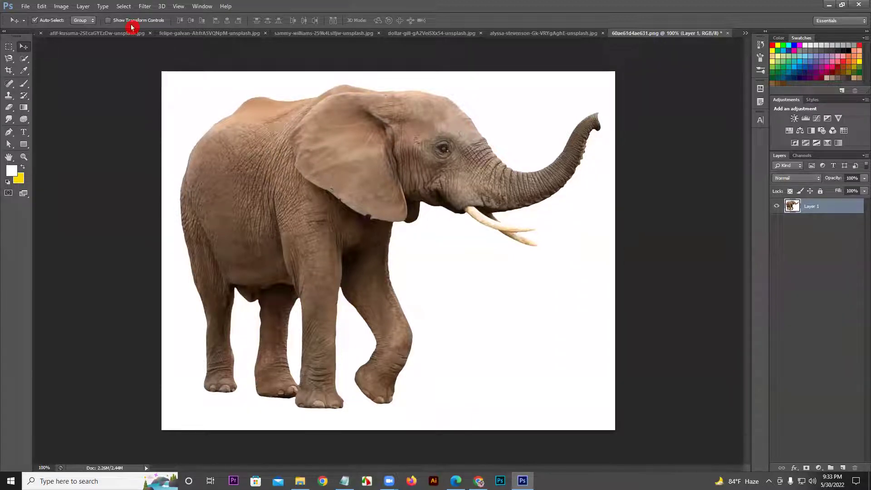
Step: Select the elephant's white background with the Magic Wand, then select all
{"action": "left_click", "coordinate": [23, 59]}
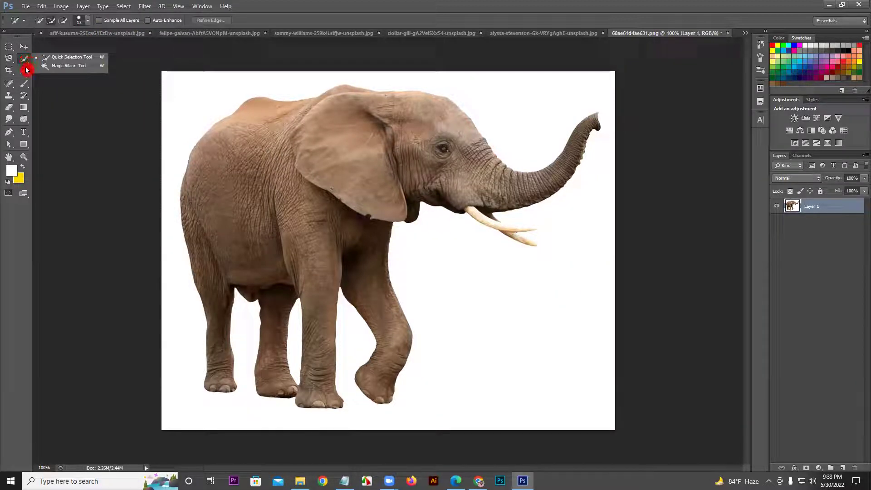
{"action": "left_click", "coordinate": [50, 66]}
{"action": "left_click", "coordinate": [201, 104]}
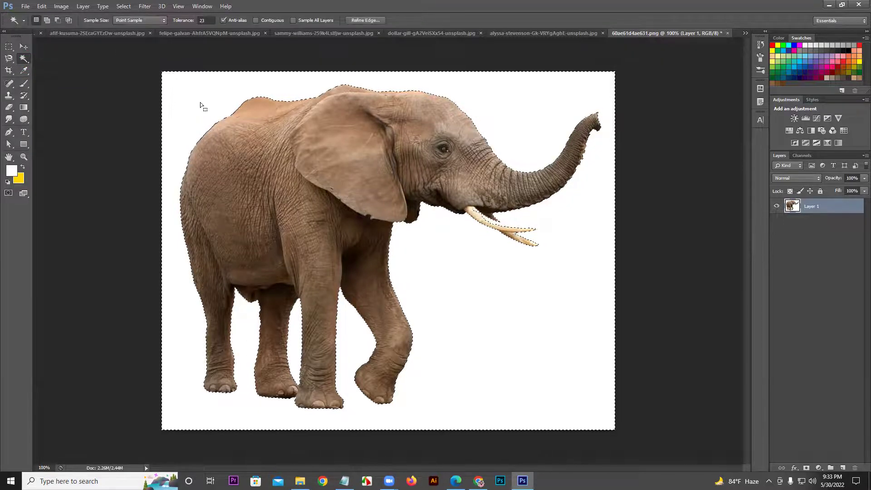
{"action": "key", "text": "ctrl+a"}
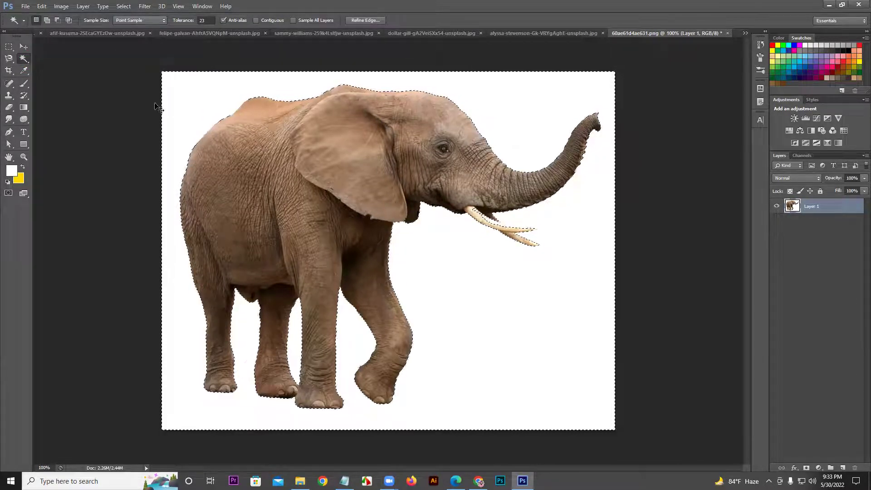
{"action": "left_click", "coordinate": [8, 118]}
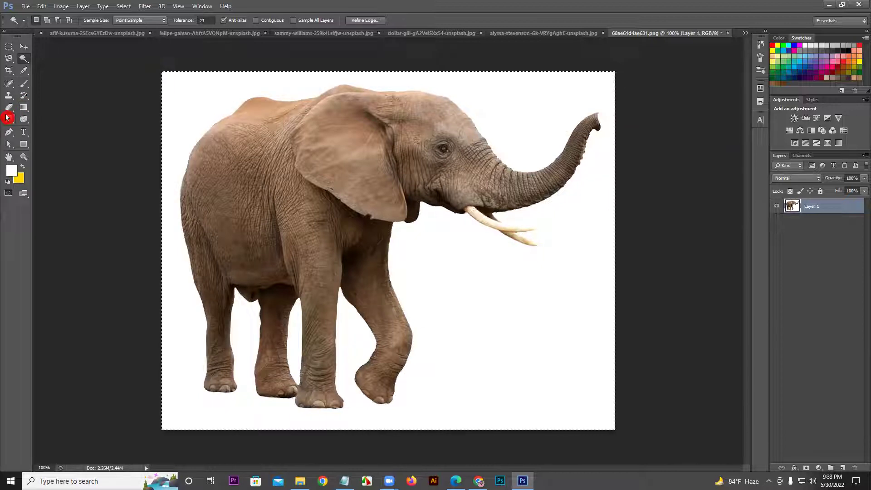
{"action": "left_click", "coordinate": [10, 108]}
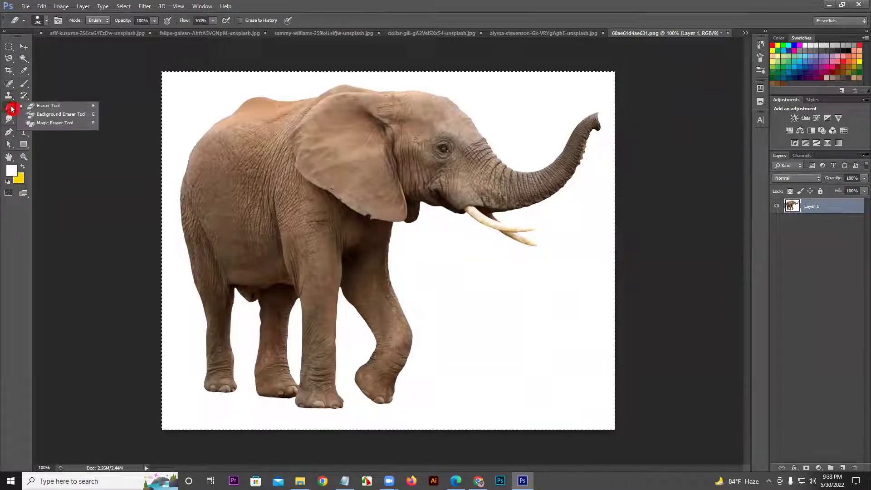
Step: Undo back to the transparent elephant layer and nudge it slightly down-left
{"action": "left_click", "coordinate": [22, 50]}
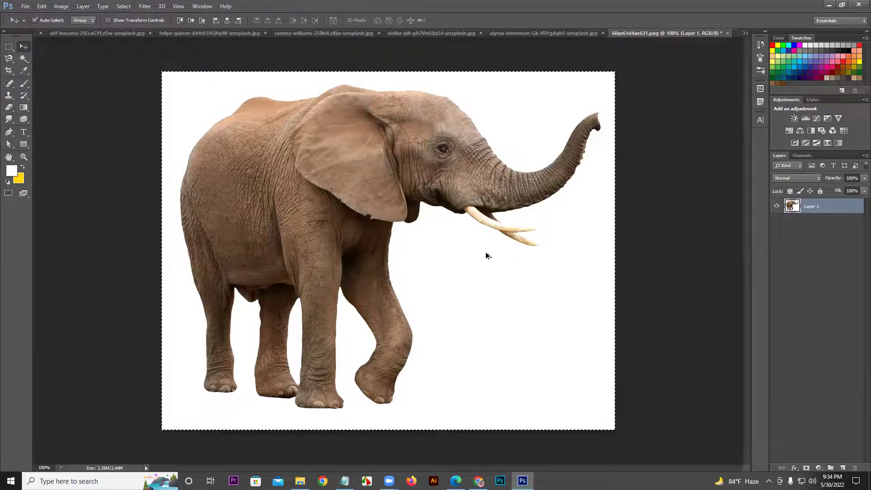
{"action": "key", "text": "ctrl+alt+z"}
{"action": "key", "text": "ctrl+alt+z"}
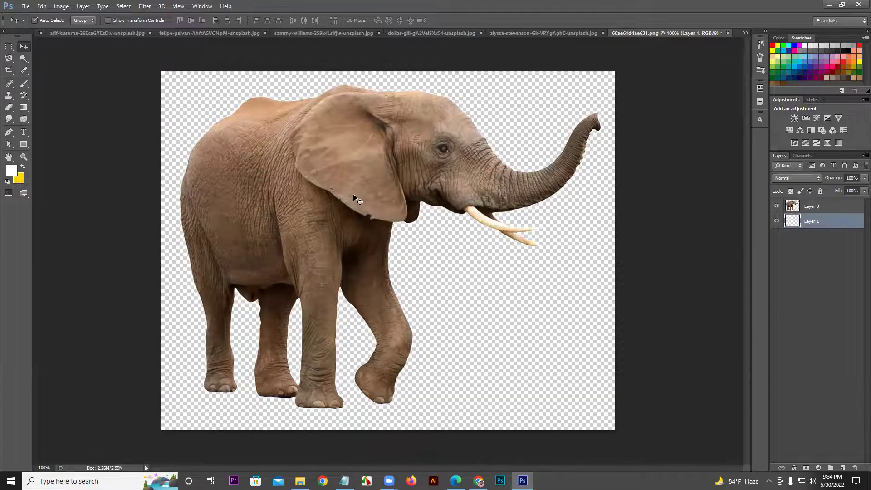
{"action": "left_click_drag", "start_coordinate": [354, 196], "coordinate": [350, 202]}
{"action": "left_click", "coordinate": [44, 6]}
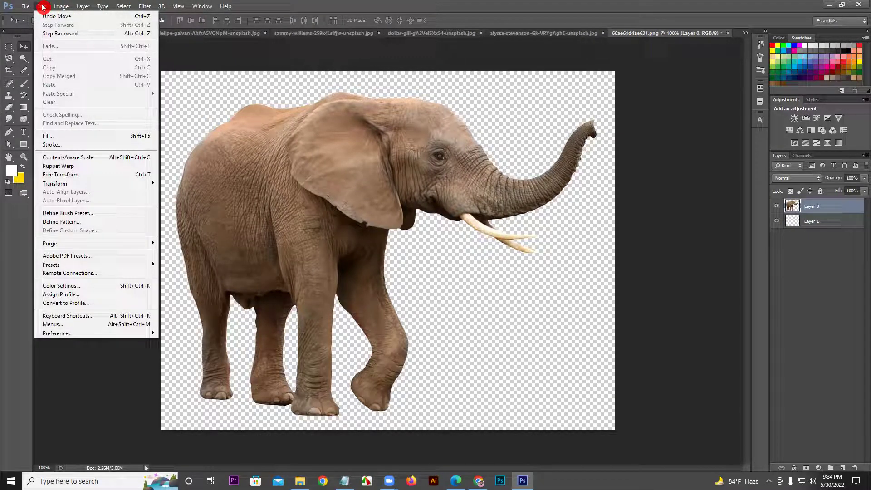
Step: Try a Puppet Warp with two ear pins, bend the elephant, then cancel it
{"action": "left_click", "coordinate": [73, 167]}
{"action": "left_click", "coordinate": [421, 167]}
{"action": "left_click", "coordinate": [383, 156]}
{"action": "left_click_drag", "start_coordinate": [392, 143], "coordinate": [326, 218]}
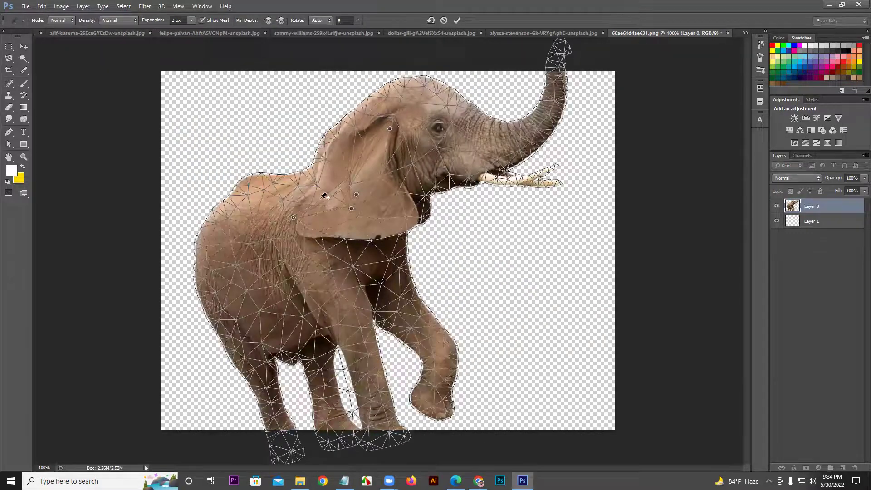
{"action": "left_click", "coordinate": [443, 20]}
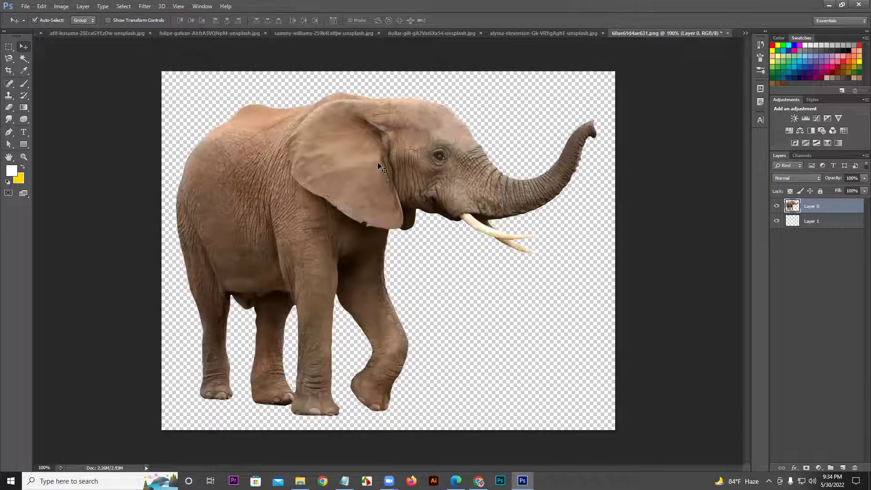
Step: Start a new Puppet Warp pinning the hind and front feet, reshaping the front leg
{"action": "left_click", "coordinate": [42, 6]}
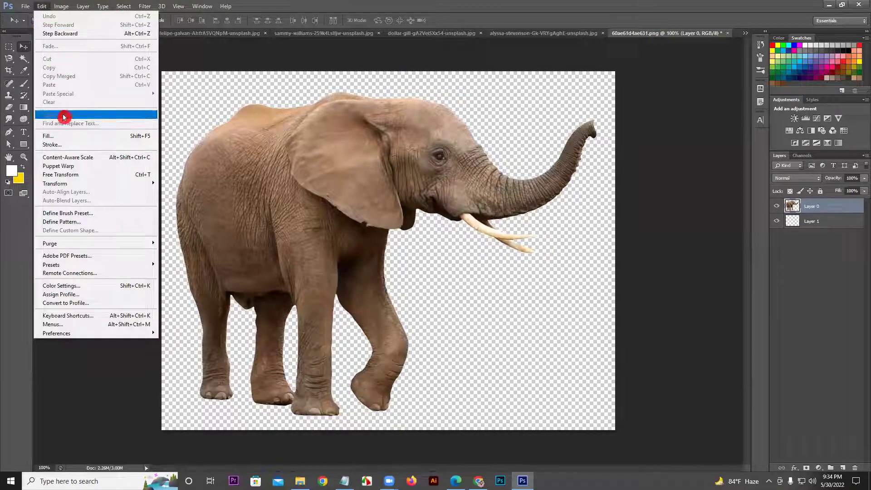
{"action": "left_click", "coordinate": [64, 166]}
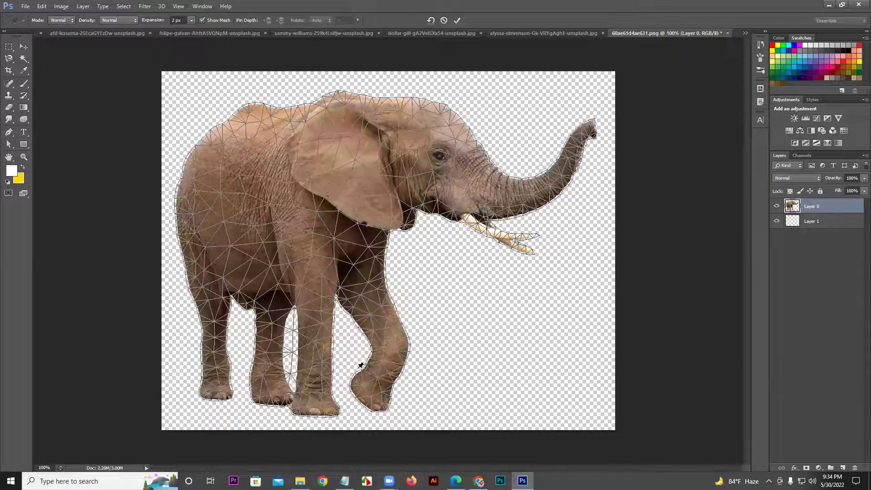
{"action": "left_click", "coordinate": [313, 410]}
{"action": "left_click", "coordinate": [275, 404]}
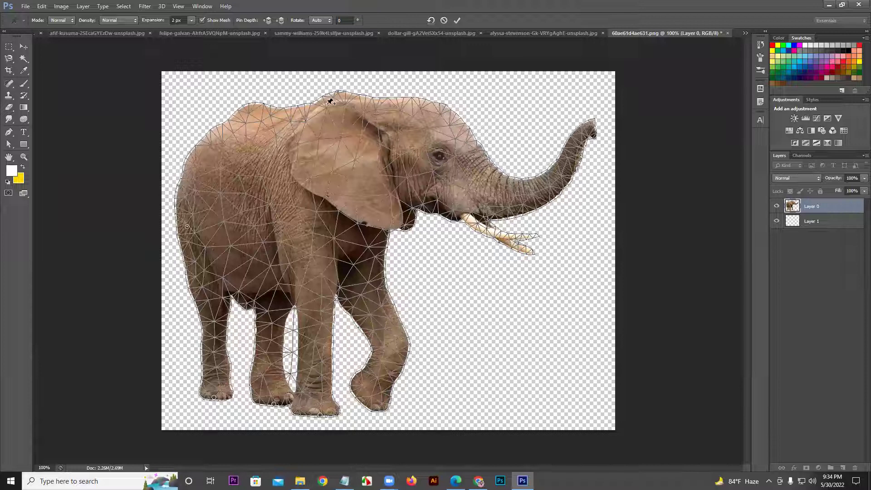
{"action": "left_click_drag", "start_coordinate": [375, 395], "coordinate": [405, 404]}
{"action": "key", "text": "Delete"}
Step: Pin the tusk base and bend the front leg and foot down and right
{"action": "left_click", "coordinate": [454, 220]}
{"action": "left_click_drag", "start_coordinate": [359, 386], "coordinate": [401, 402]}
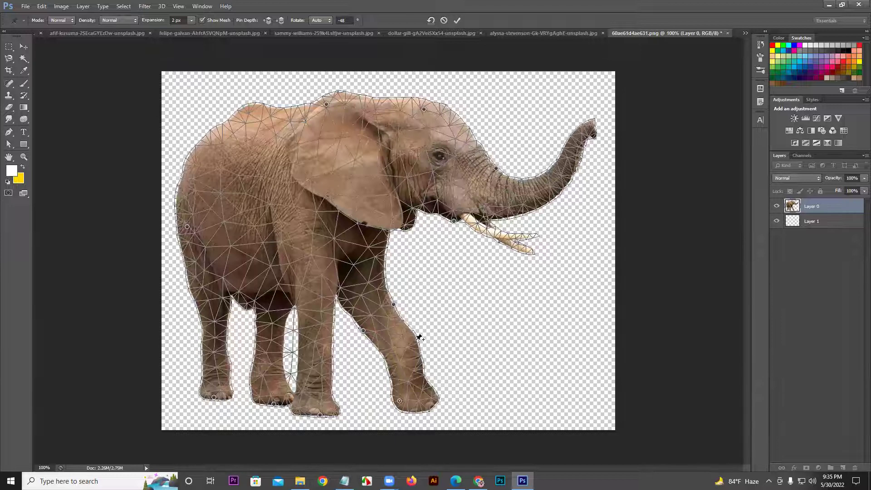
{"action": "left_click_drag", "start_coordinate": [417, 339], "coordinate": [404, 338]}
{"action": "left_click", "coordinate": [404, 331]}
{"action": "key", "text": "ctrl+z"}
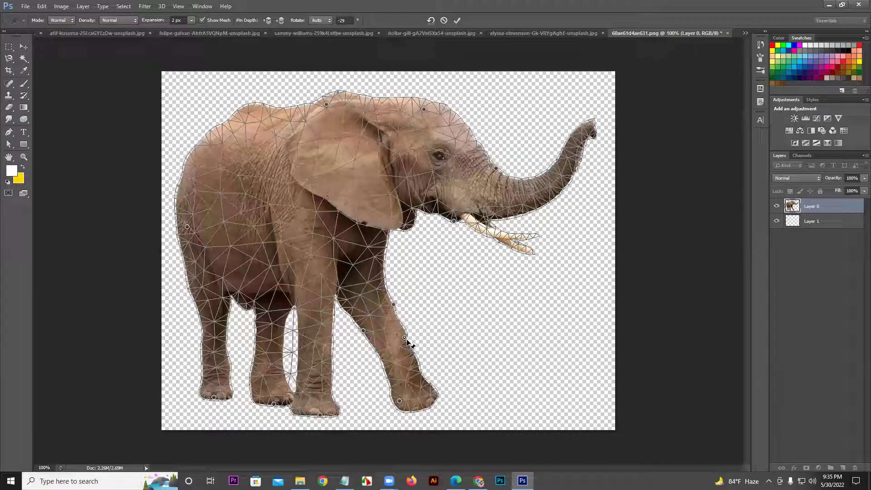
{"action": "left_click_drag", "start_coordinate": [406, 339], "coordinate": [409, 337]}
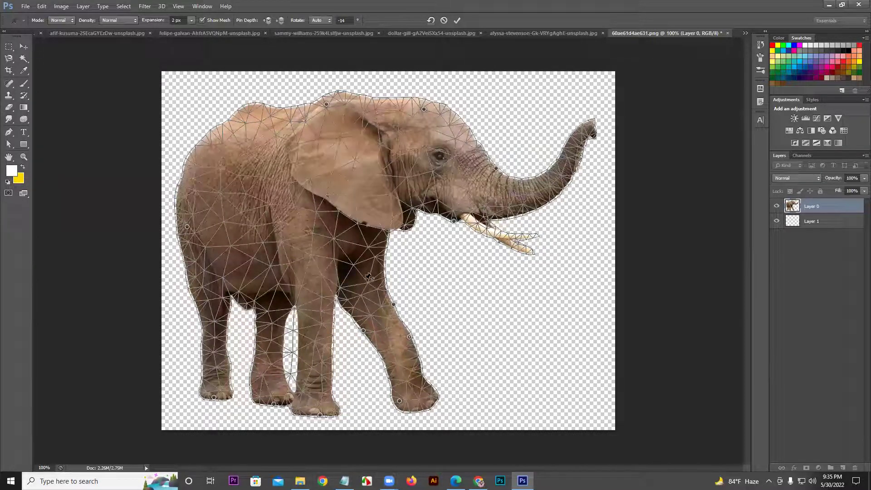
Step: Pin the trunk underside, curl the trunk tip upward, and commit the warp
{"action": "left_click", "coordinate": [527, 211]}
{"action": "left_click_drag", "start_coordinate": [590, 131], "coordinate": [494, 109]}
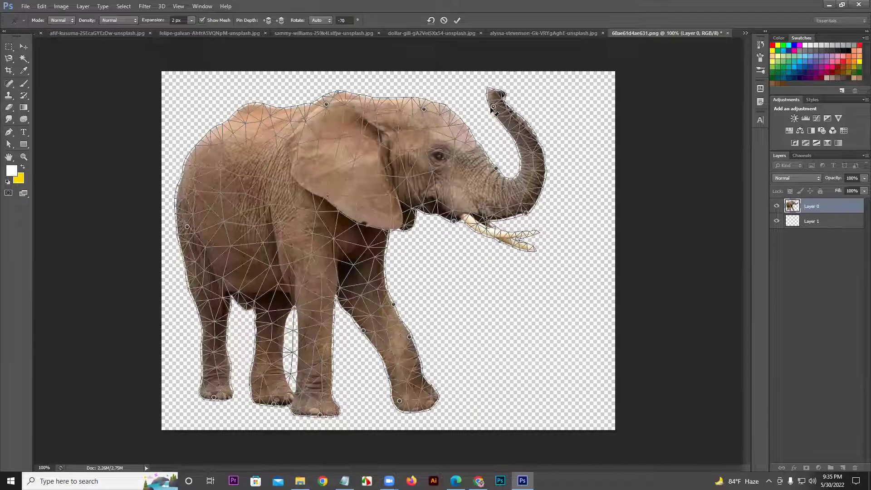
{"action": "left_click", "coordinate": [457, 20]}
{"action": "left_click", "coordinate": [759, 40]}
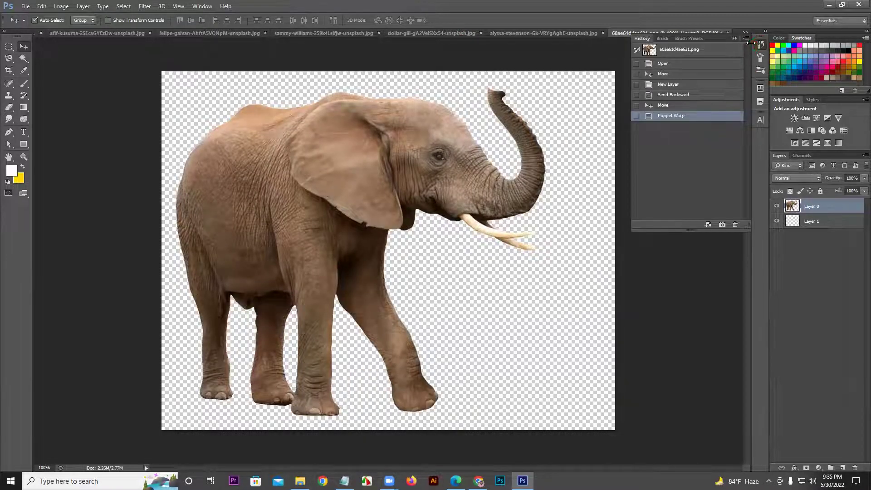
Step: Toggle between the original snapshot and the Puppet Warp state to compare trunks
{"action": "left_click", "coordinate": [681, 64]}
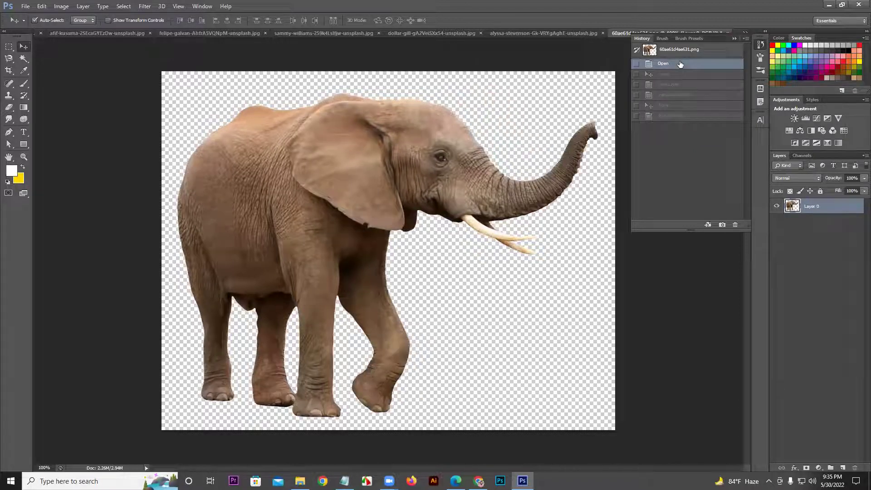
{"action": "left_click", "coordinate": [647, 119]}
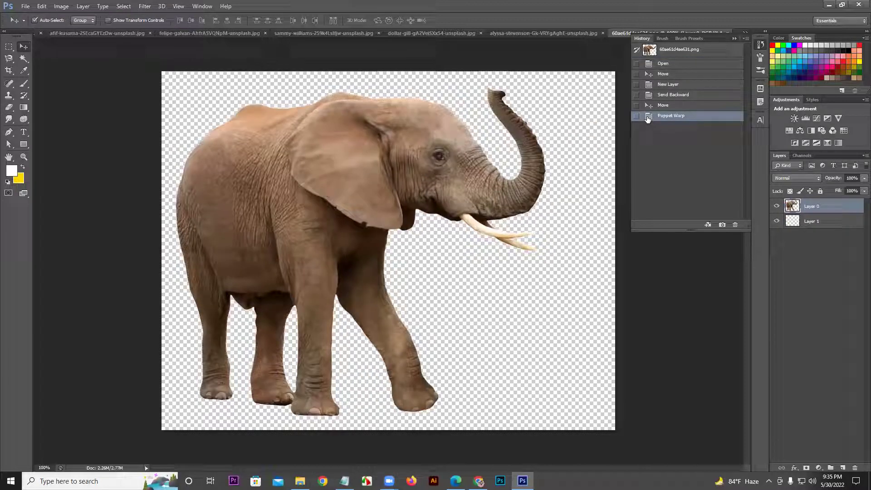
{"action": "left_click", "coordinate": [673, 54]}
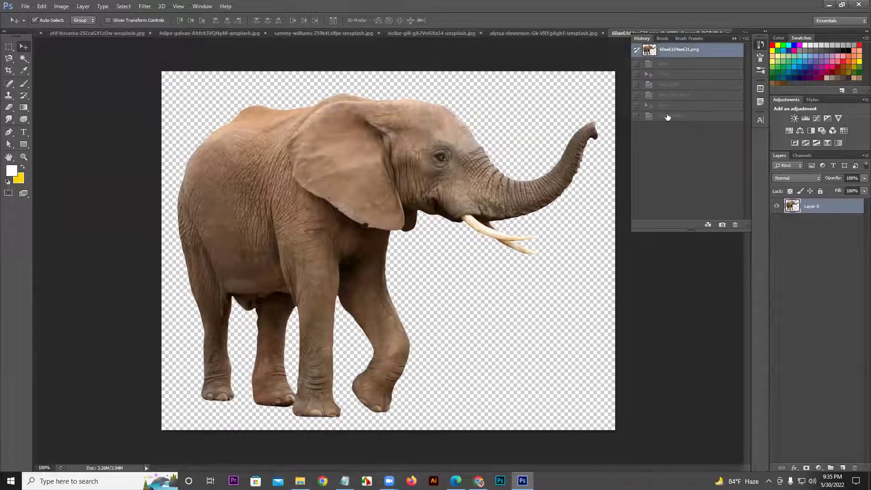
{"action": "left_click", "coordinate": [667, 117]}
{"action": "left_click", "coordinate": [670, 51]}
{"action": "left_click", "coordinate": [665, 115]}
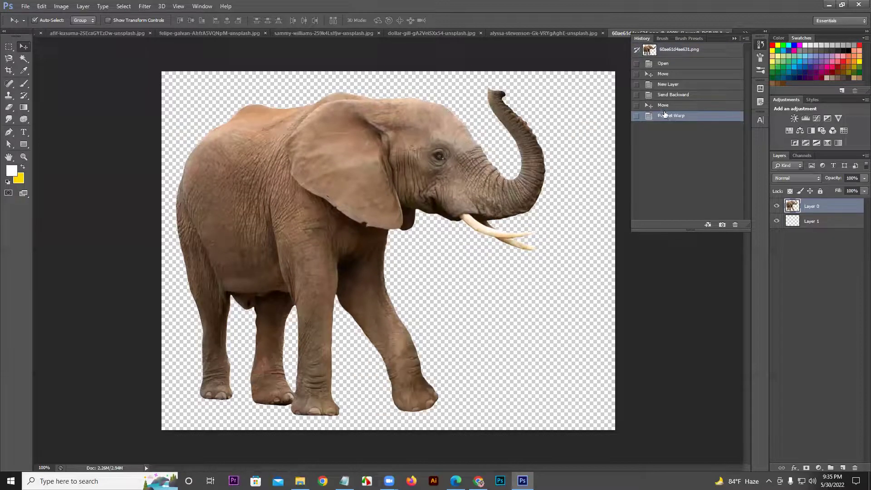
{"action": "left_click", "coordinate": [667, 53]}
{"action": "left_click", "coordinate": [667, 116]}
Step: Finish the comparison on the original snapshot with the straight trunk
{"action": "left_click", "coordinate": [668, 54]}
{"action": "left_click", "coordinate": [664, 117]}
{"action": "left_click", "coordinate": [672, 49]}
{"action": "left_click", "coordinate": [670, 117]}
{"action": "left_click", "coordinate": [679, 56]}
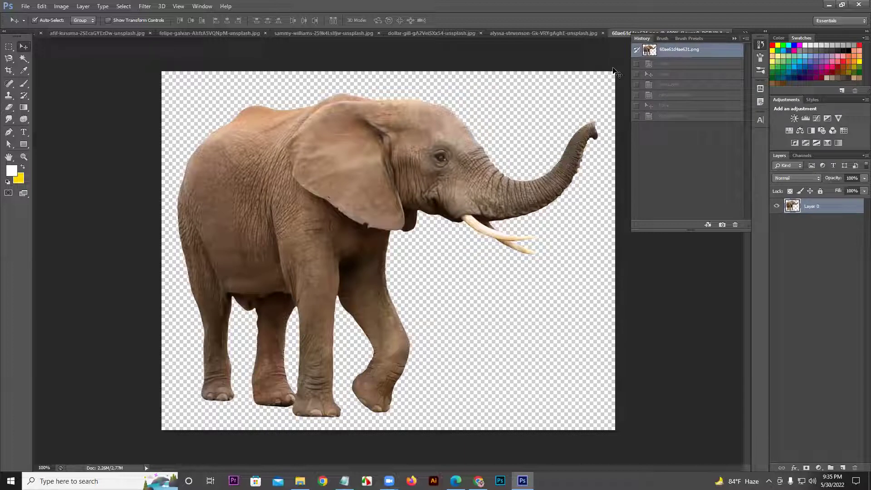
{"action": "left_click", "coordinate": [43, 6]}
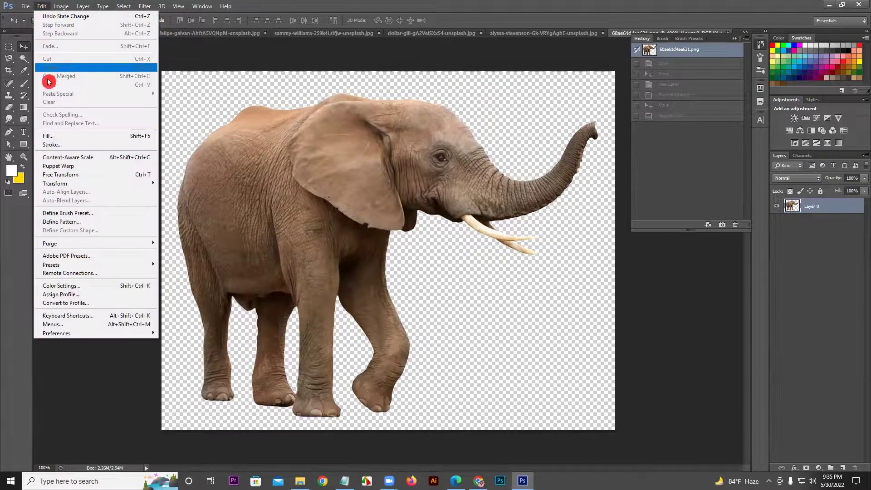
Step: Start a Puppet Warp pinning the back, chest, head, front leg and back foot
{"action": "left_click", "coordinate": [71, 167]}
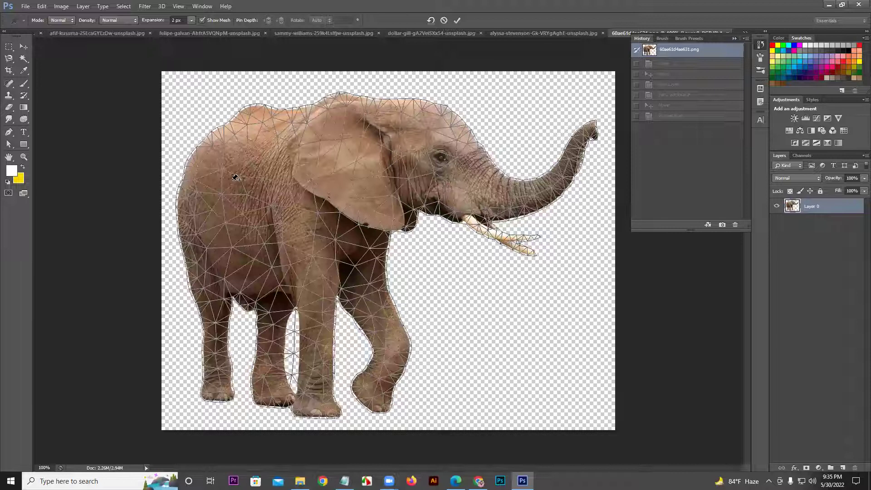
{"action": "left_click", "coordinate": [186, 198]}
{"action": "left_click_drag", "start_coordinate": [392, 243], "coordinate": [386, 261]}
{"action": "key", "text": "ctrl+z"}
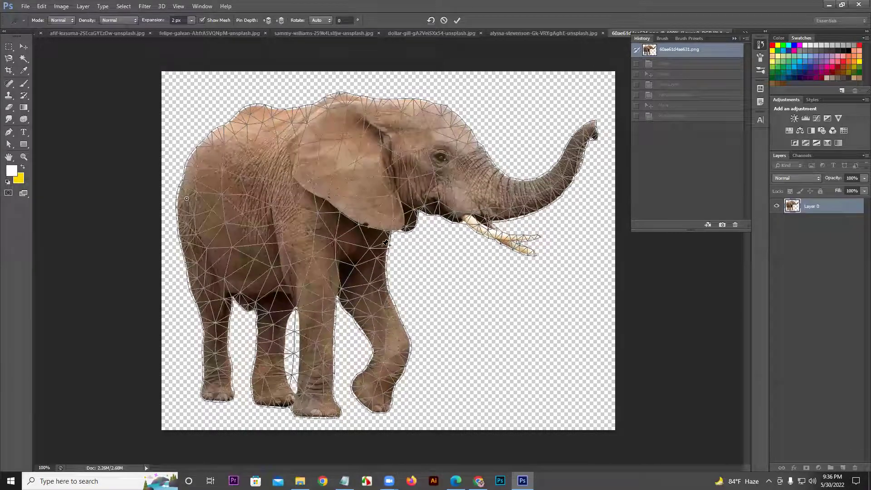
{"action": "left_click", "coordinate": [383, 246]}
{"action": "left_click", "coordinate": [405, 101]}
{"action": "left_click", "coordinate": [319, 413]}
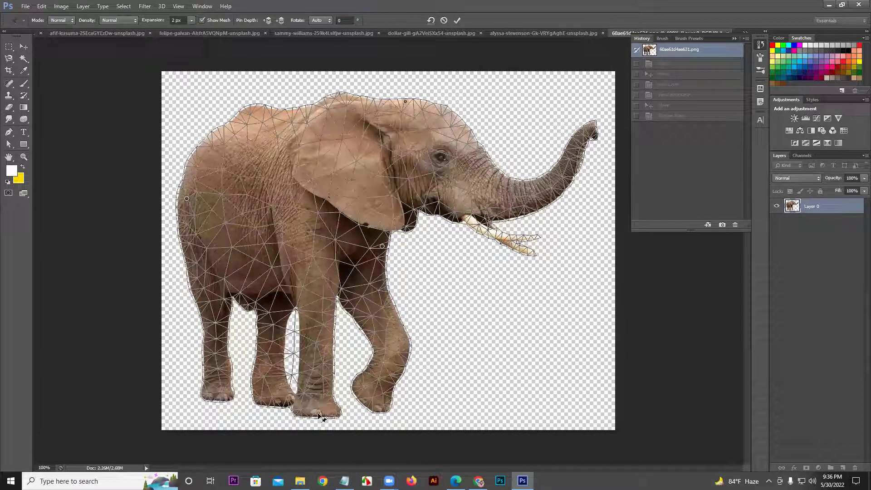
{"action": "left_click", "coordinate": [217, 398]}
Step: Pin the trunk base, raise the trunk tip toward the canvas top, and commit
{"action": "left_click", "coordinate": [491, 163]}
{"action": "left_click_drag", "start_coordinate": [593, 129], "coordinate": [492, 101]}
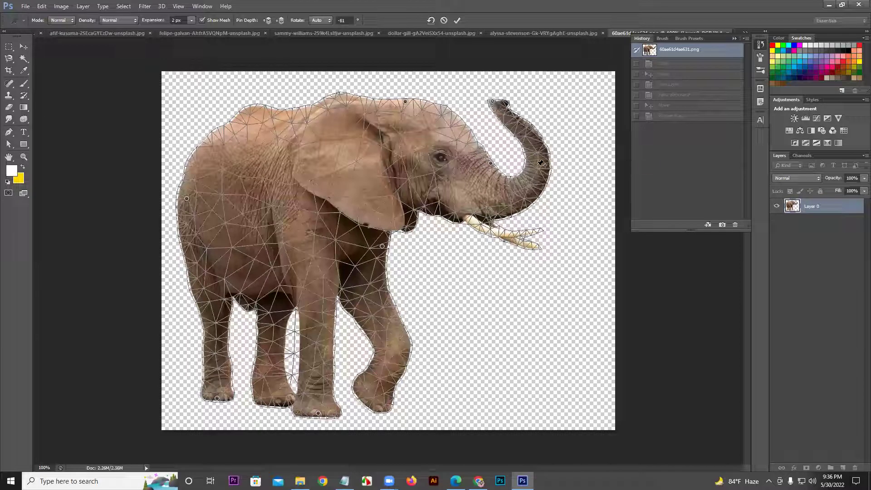
{"action": "key", "text": "ctrl+z"}
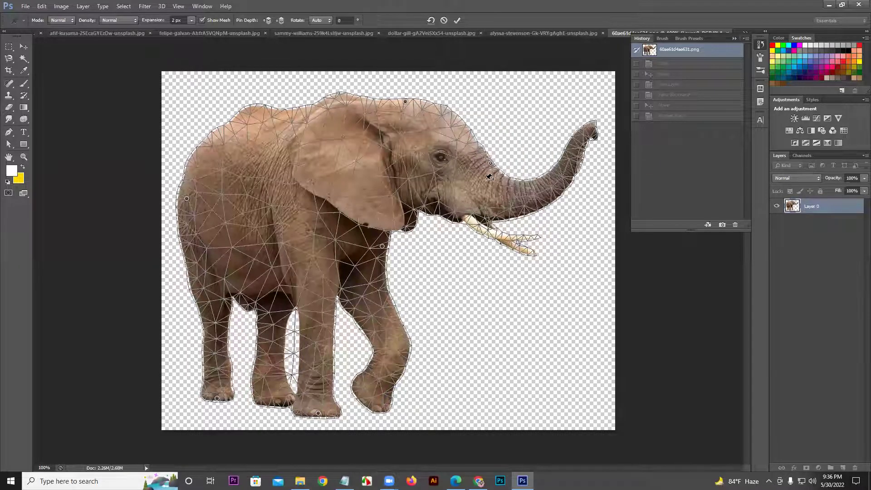
{"action": "left_click", "coordinate": [491, 164]}
{"action": "left_click", "coordinate": [493, 165], "text": "alt"}
{"action": "left_click", "coordinate": [492, 163]}
{"action": "left_click_drag", "start_coordinate": [593, 129], "coordinate": [585, 300]}
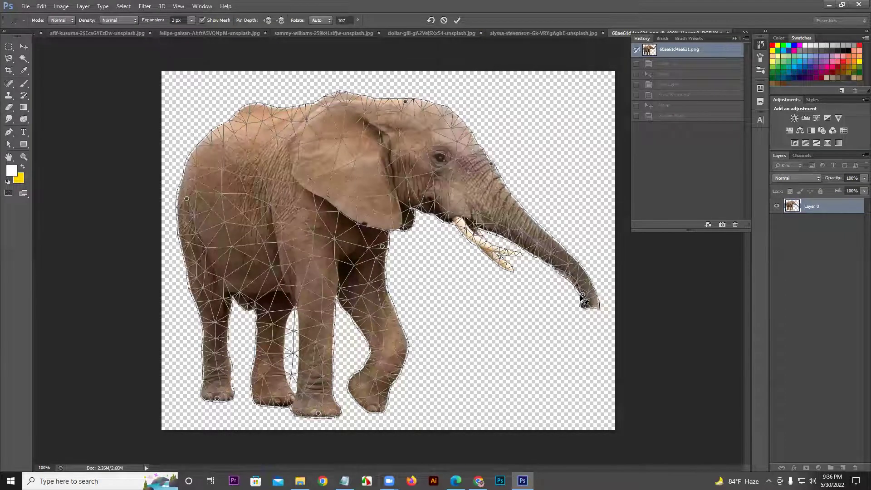
{"action": "left_click_drag", "start_coordinate": [582, 294], "coordinate": [607, 101]}
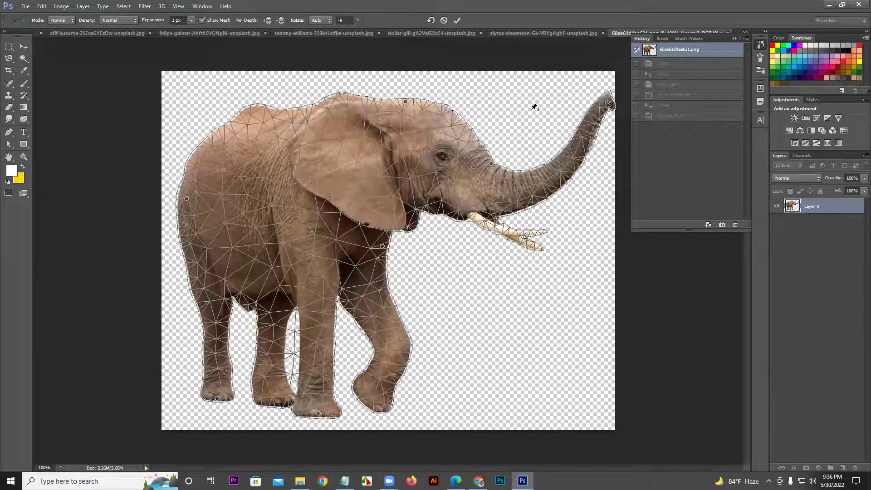
{"action": "left_click", "coordinate": [464, 24]}
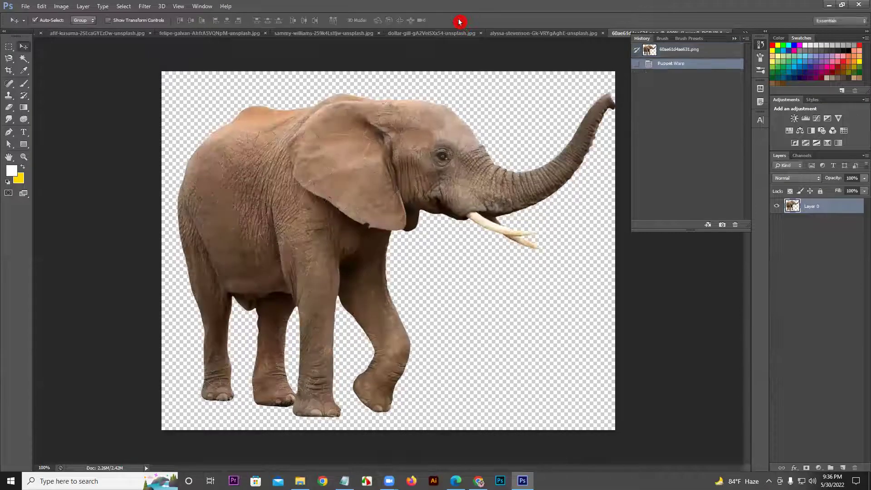
Step: Nudge the elephant left and down, then pin its ear in a new Puppet Warp
{"action": "mouse_move", "coordinate": [377, 169]}
{"action": "left_mouse_down"}
{"action": "mouse_move", "coordinate": [361, 175]}
{"action": "mouse_move", "coordinate": [370, 182]}
{"action": "left_mouse_up"}
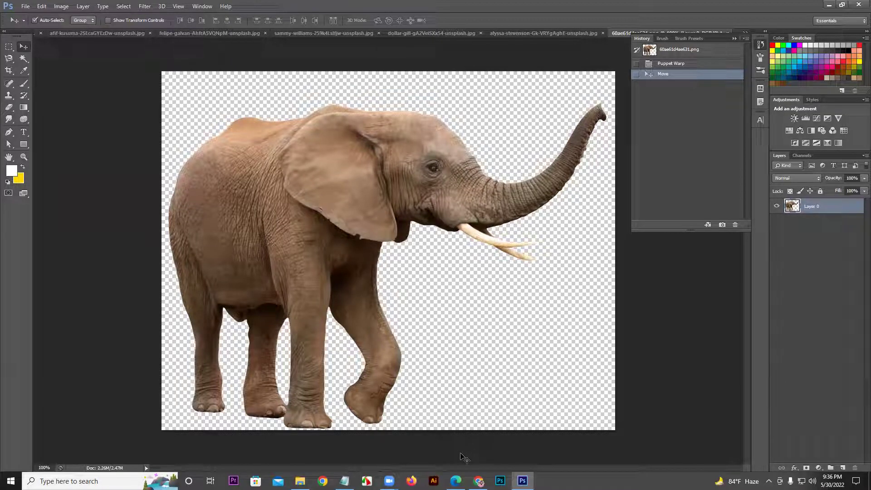
{"action": "left_click", "coordinate": [42, 5]}
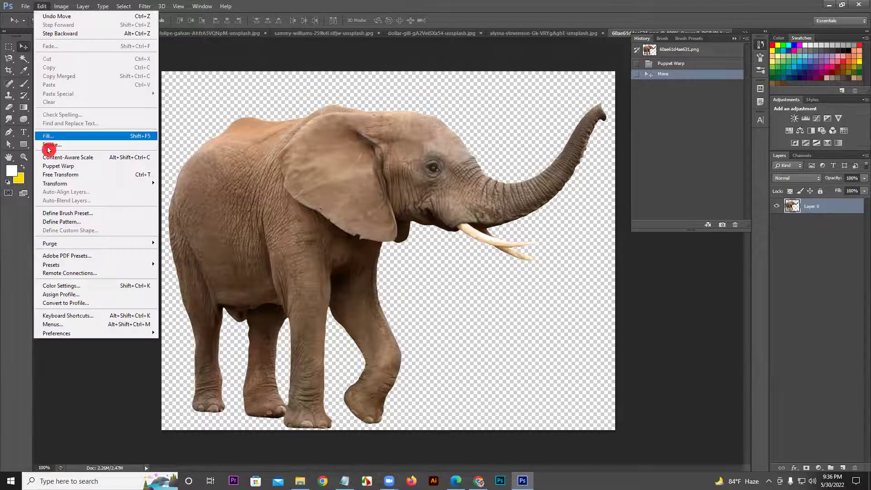
{"action": "left_click", "coordinate": [59, 166]}
{"action": "left_click", "coordinate": [350, 162]}
{"action": "left_click", "coordinate": [358, 224]}
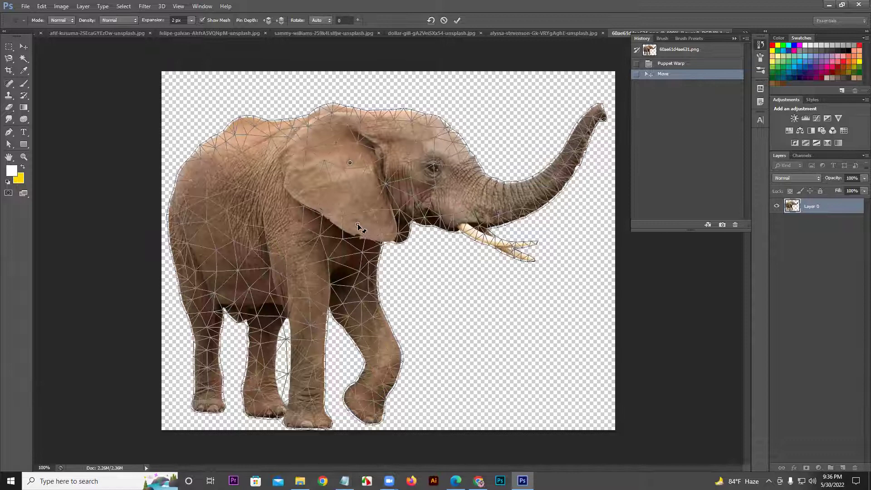
Step: Remove and re-add the ear pins, then cancel the trial warp
{"action": "left_click", "coordinate": [350, 162], "text": "alt"}
{"action": "left_click", "coordinate": [349, 162]}
{"action": "left_click", "coordinate": [350, 162], "text": "alt"}
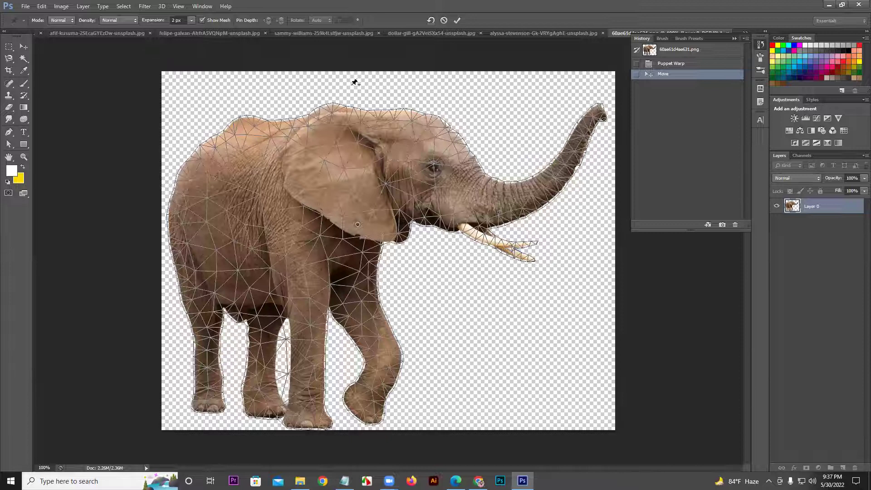
{"action": "left_click", "coordinate": [7, 140]}
{"action": "left_click", "coordinate": [349, 160]}
{"action": "left_click", "coordinate": [444, 20]}
{"action": "left_click", "coordinate": [42, 6]}
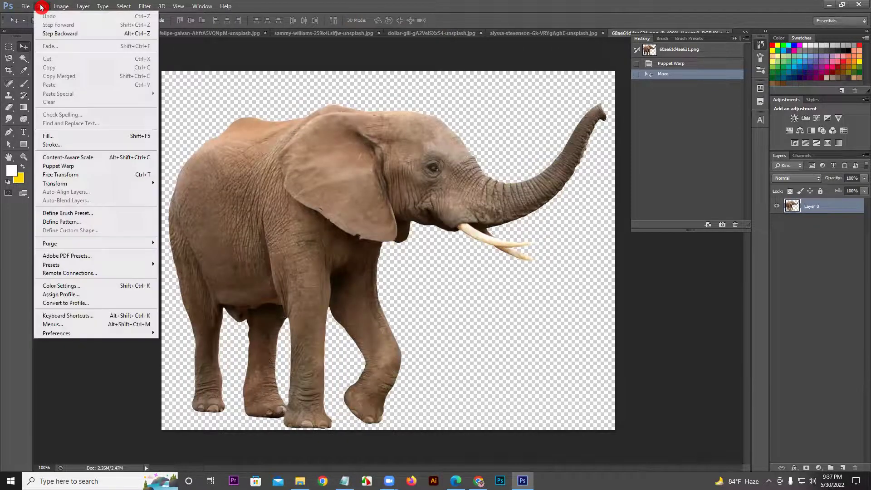
{"action": "left_click", "coordinate": [54, 168]}
{"action": "left_click_drag", "start_coordinate": [520, 183], "coordinate": [481, 213]}
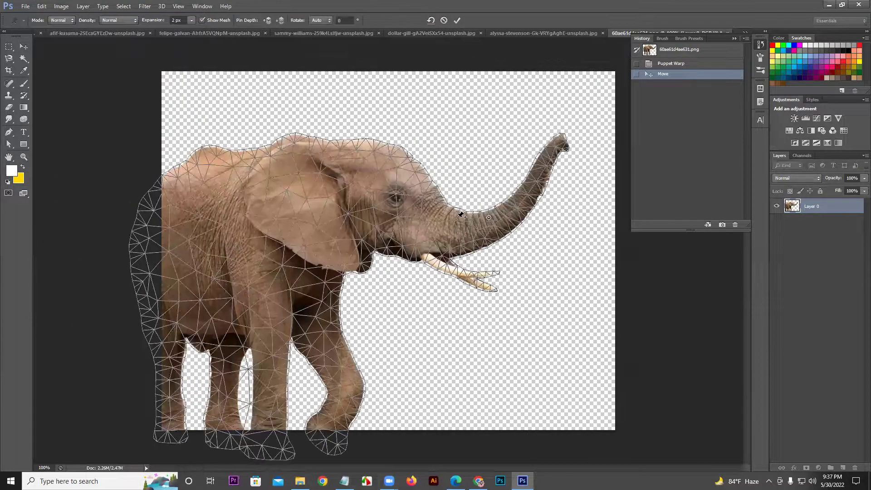
{"action": "key", "text": "ctrl+z"}
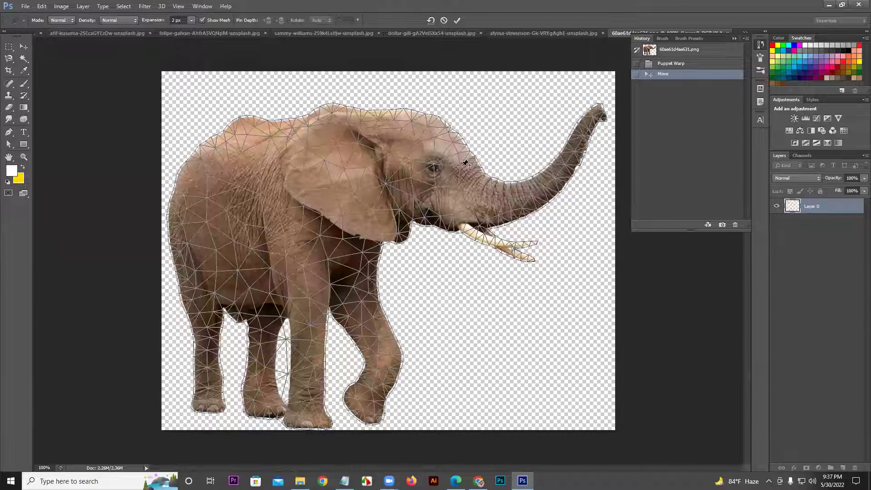
{"action": "left_click_drag", "start_coordinate": [464, 163], "coordinate": [456, 146]}
{"action": "left_click_drag", "start_coordinate": [526, 188], "coordinate": [311, 185]}
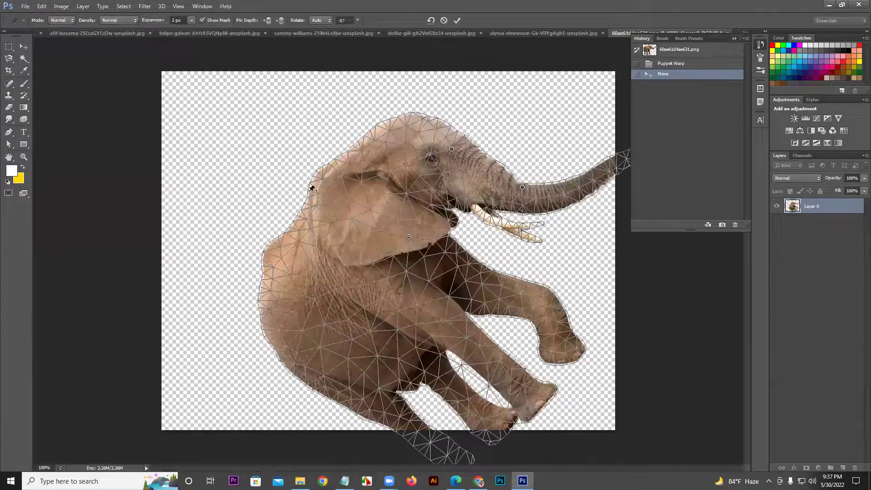
{"action": "left_click_drag", "start_coordinate": [416, 311], "coordinate": [314, 163]}
{"action": "left_click", "coordinate": [310, 208]}
{"action": "left_click", "coordinate": [440, 185]}
{"action": "left_click", "coordinate": [308, 160]}
{"action": "left_click_drag", "start_coordinate": [264, 215], "coordinate": [282, 177]}
{"action": "left_click", "coordinate": [246, 251]}
{"action": "left_click_drag", "start_coordinate": [313, 243], "coordinate": [342, 202], "text": "alt"}
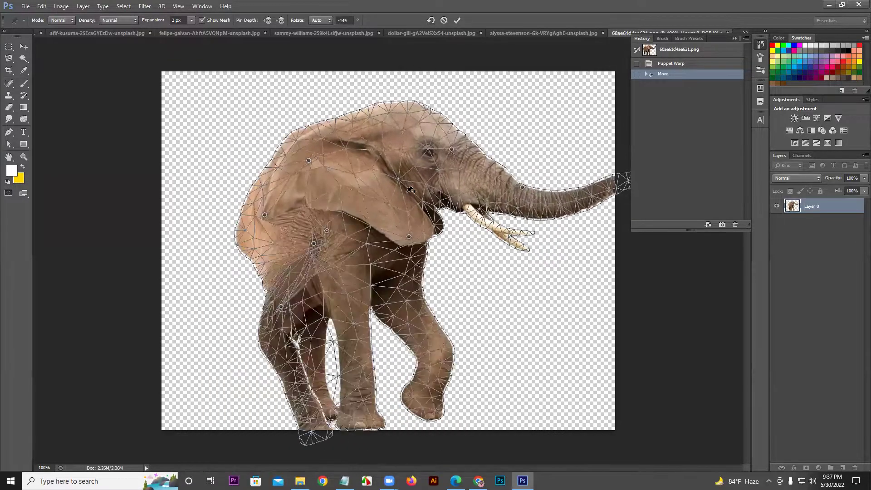
{"action": "left_click_drag", "start_coordinate": [400, 188], "coordinate": [382, 177]}
{"action": "left_click", "coordinate": [457, 21]}
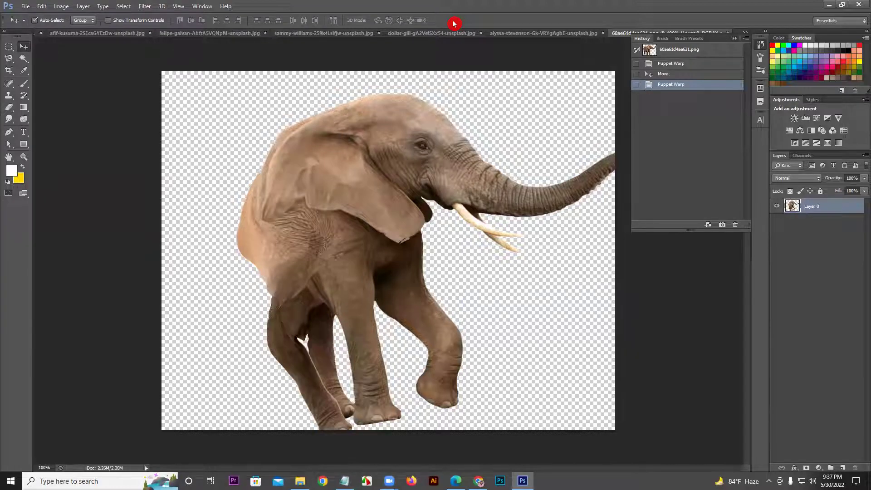
{"action": "key", "text": "ctrl+z"}
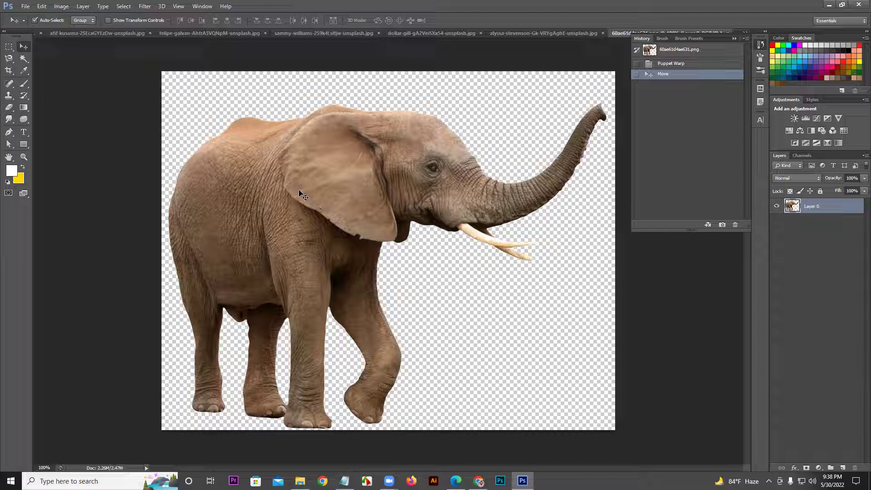
Step: Close the elephant PNG without saving, check the class PDF, and return to Untitled-1
{"action": "left_click", "coordinate": [729, 32]}
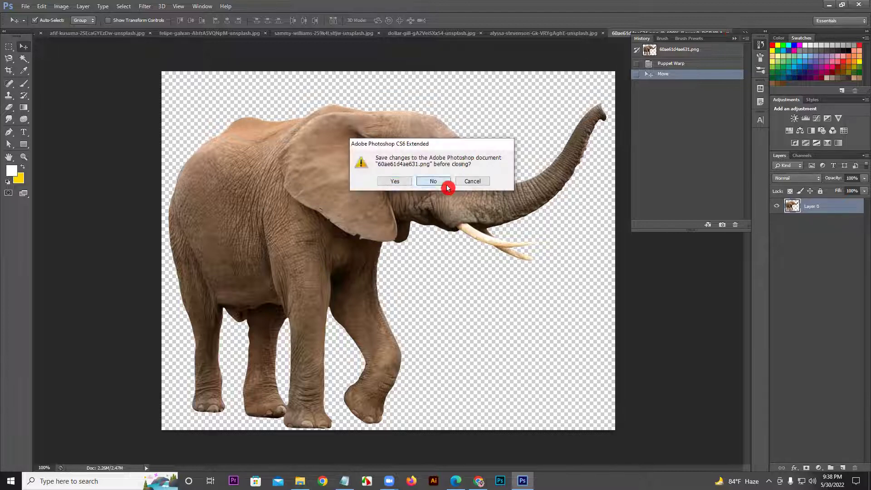
{"action": "left_click", "coordinate": [434, 181]}
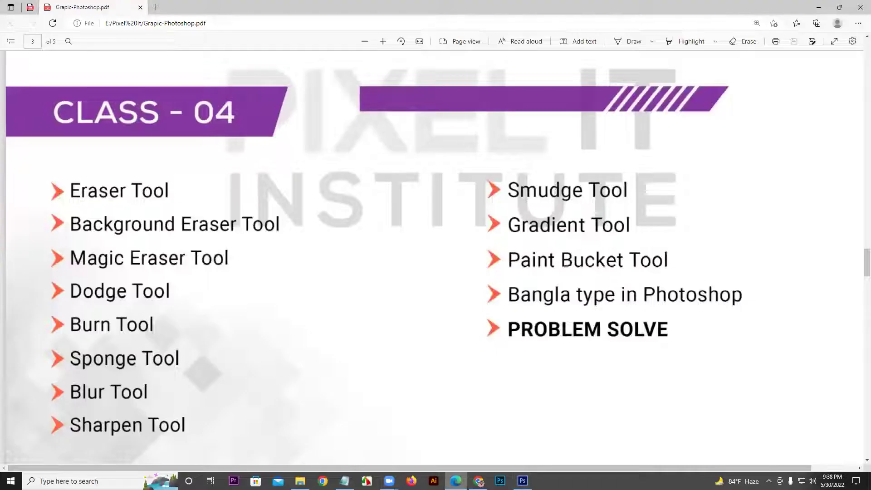
{"action": "left_click", "coordinate": [456, 481]}
{"action": "left_click", "coordinate": [522, 481]}
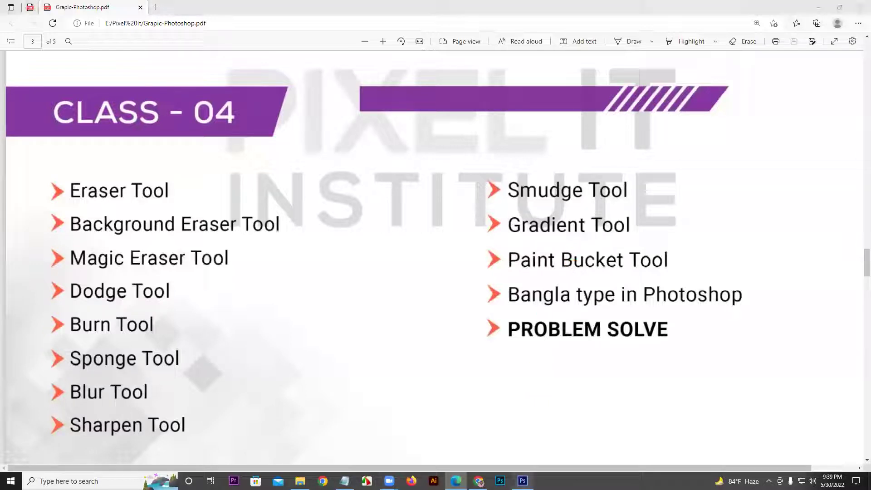
{"action": "left_click", "coordinate": [69, 35]}
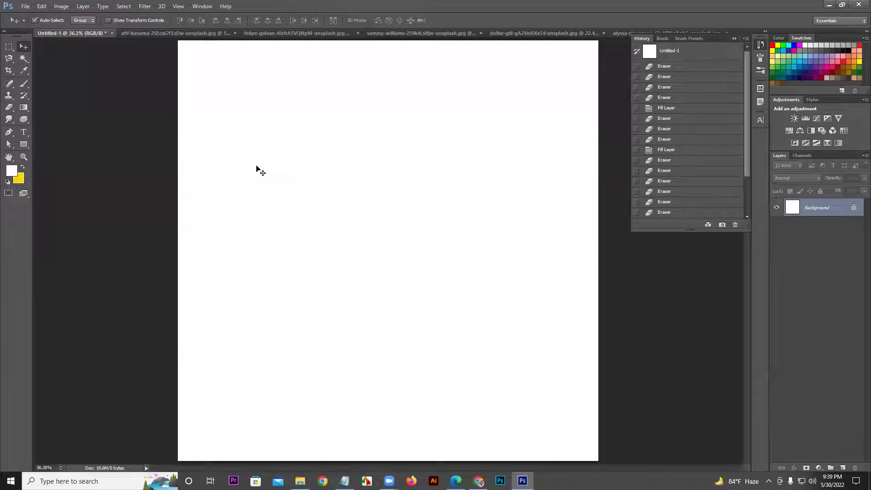
Step: Fill Untitled-1 with the yellow background colour and select the Gradient Tool
{"action": "key", "text": "ctrl+BackSpace"}
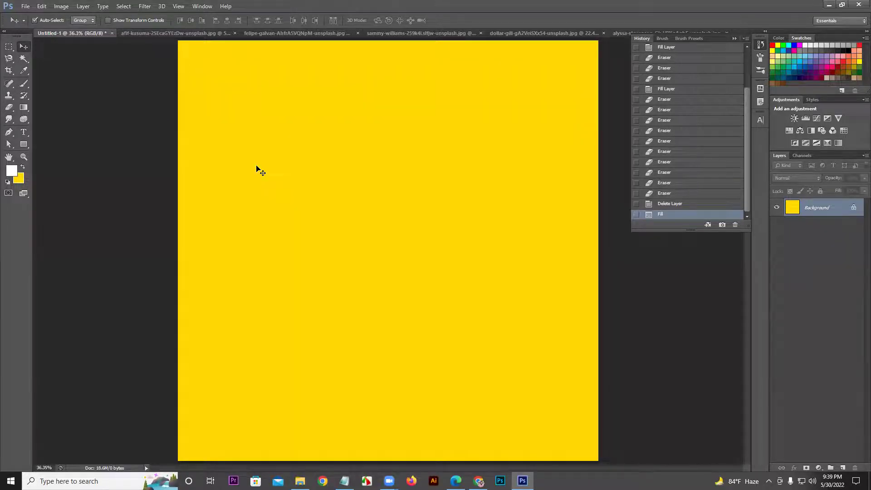
{"action": "left_click", "coordinate": [6, 66]}
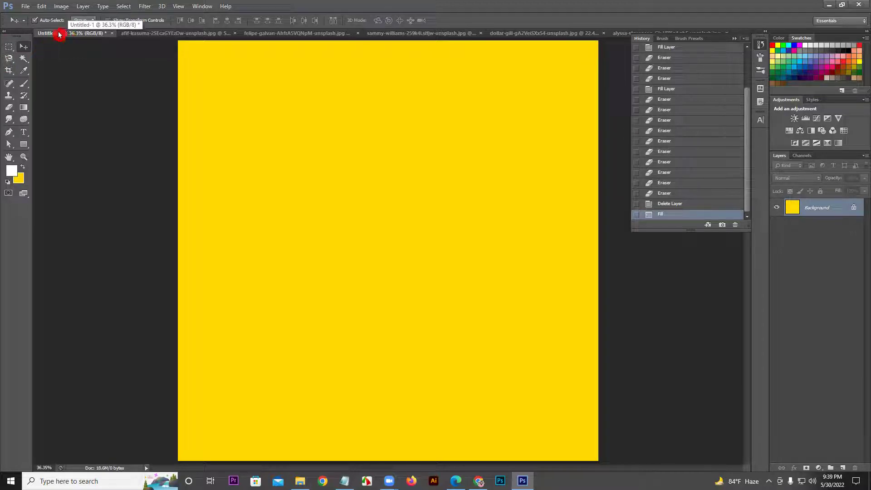
{"action": "left_click", "coordinate": [23, 111]}
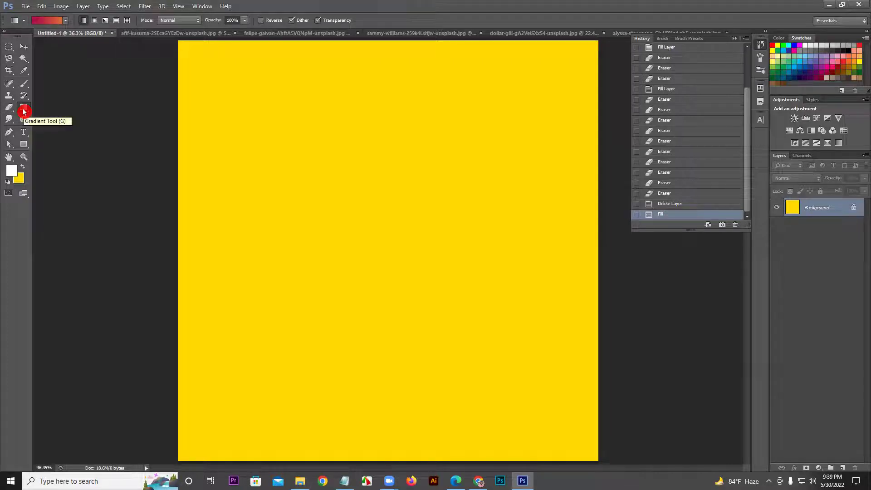
Step: Open the Gradient Editor and try the Violet, Orange; Blue, Yellow, Blue; and Orange, Yellow, Orange presets
{"action": "left_click", "coordinate": [40, 18]}
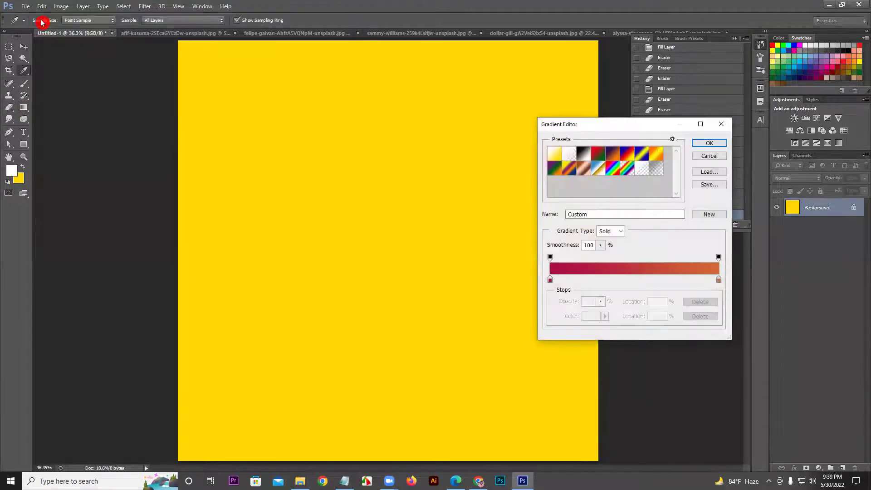
{"action": "left_click", "coordinate": [615, 154]}
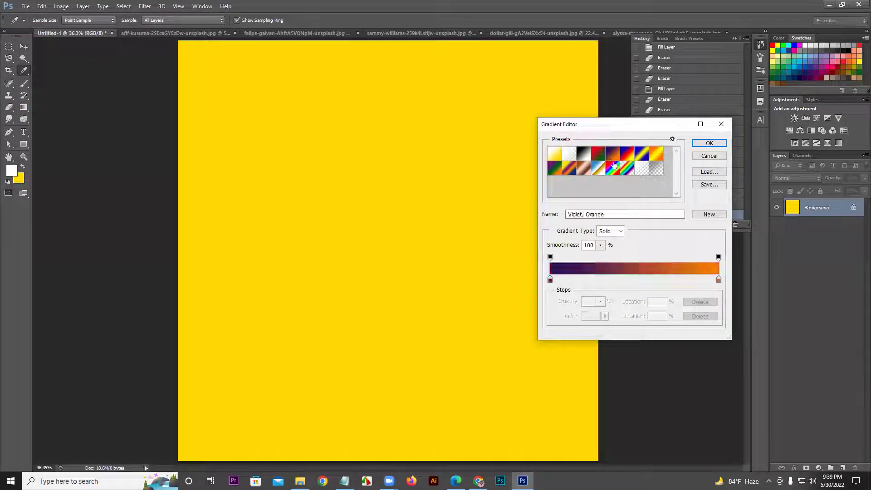
{"action": "left_click", "coordinate": [641, 156]}
{"action": "left_click", "coordinate": [659, 156]}
{"action": "left_click", "coordinate": [675, 151]}
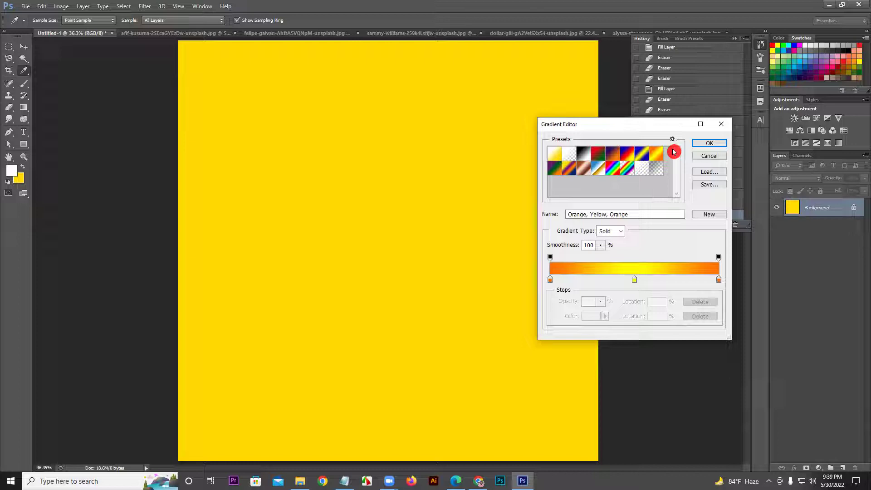
Step: Cycle through the Spectrum, Chrome, Copper and other presets, settling on Red, Green
{"action": "left_click", "coordinate": [613, 153]}
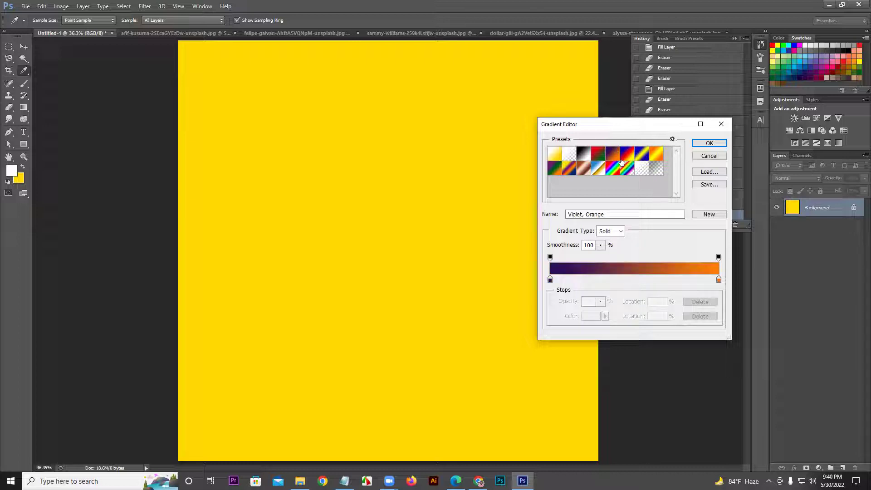
{"action": "left_click", "coordinate": [627, 159]}
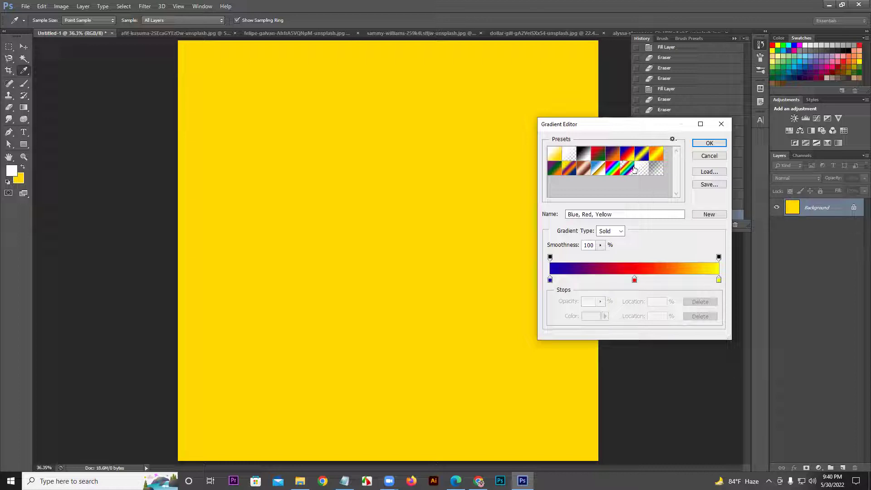
{"action": "left_click", "coordinate": [614, 172]}
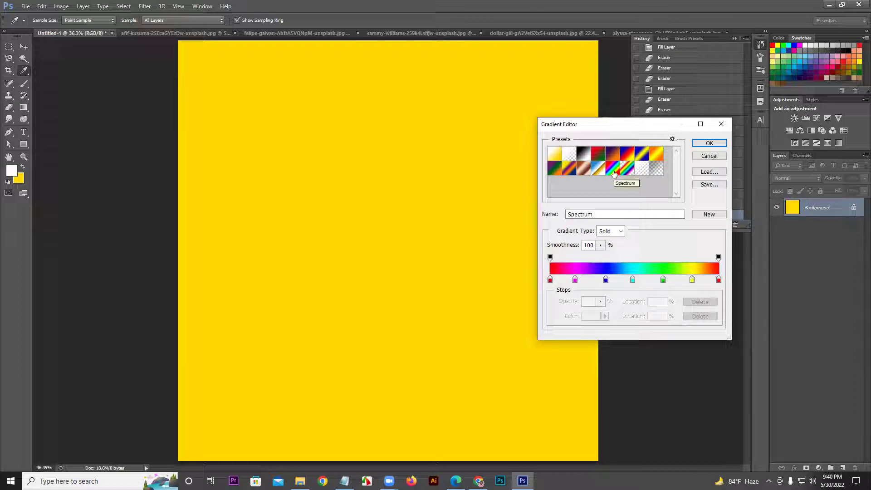
{"action": "left_click", "coordinate": [599, 172]}
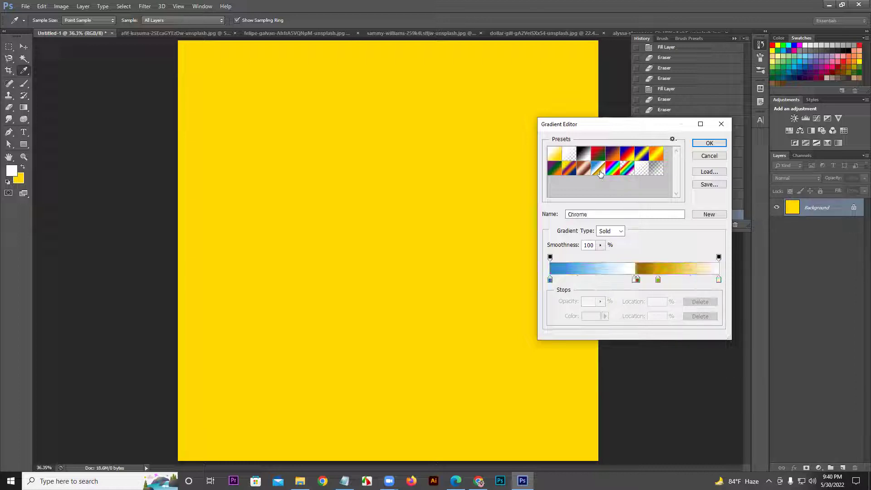
{"action": "left_click", "coordinate": [583, 173]}
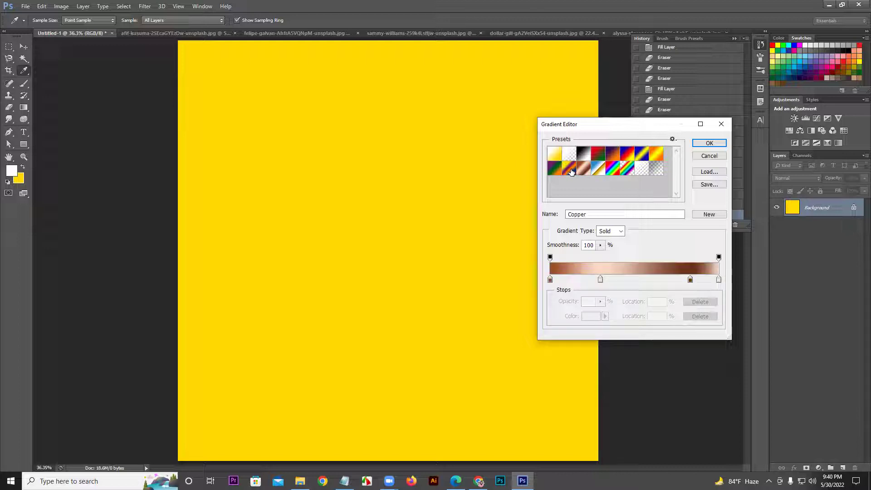
{"action": "left_click", "coordinate": [571, 171]}
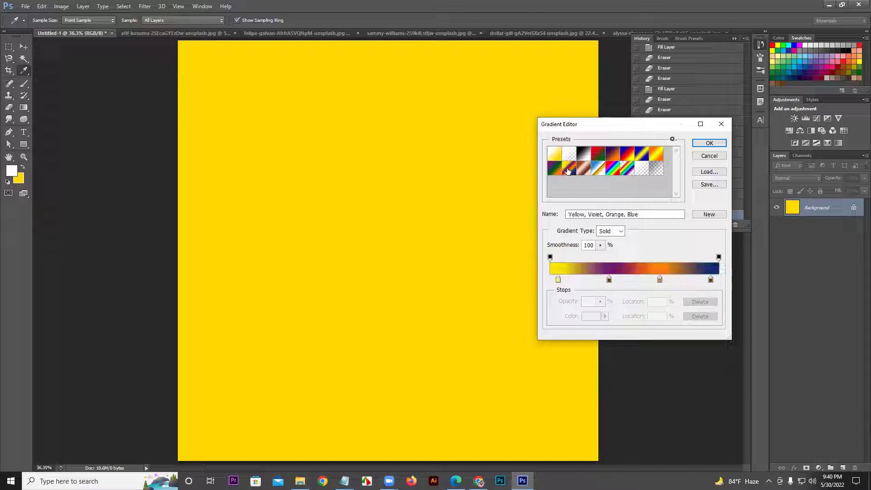
{"action": "left_click", "coordinate": [597, 156]}
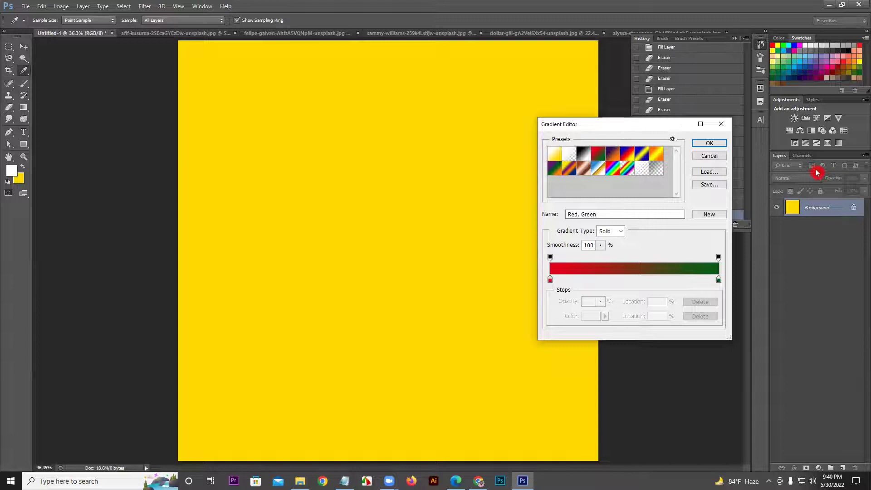
Step: Move the Gradient Editor toward the canvas centre, check the preset options menu, then bring the Pixel It folder forward
{"action": "left_click_drag", "start_coordinate": [644, 124], "coordinate": [469, 89]}
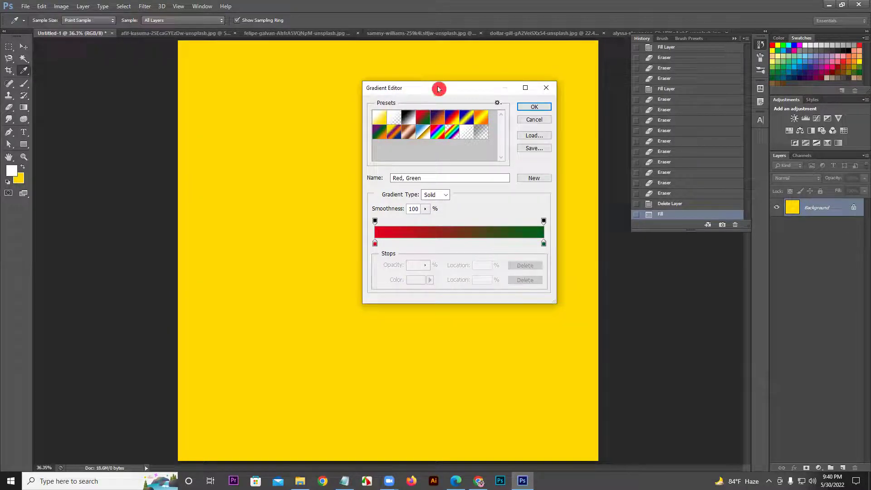
{"action": "left_click", "coordinate": [498, 103]}
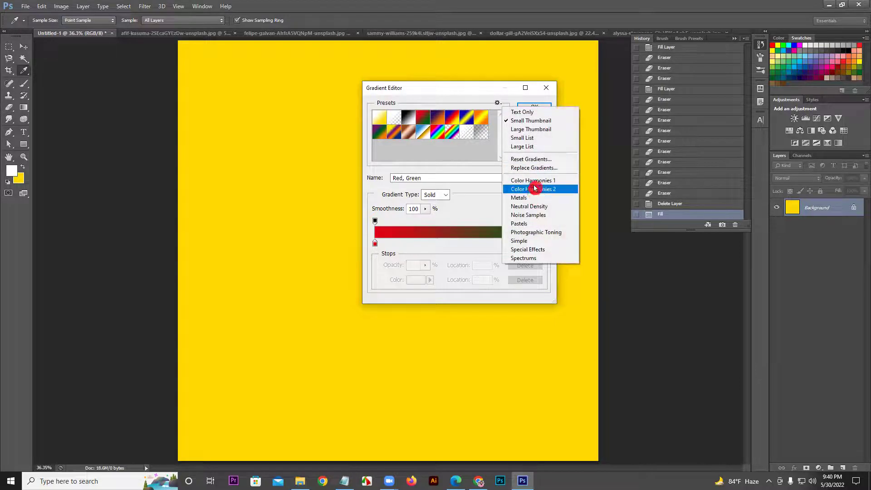
{"action": "left_click", "coordinate": [465, 149]}
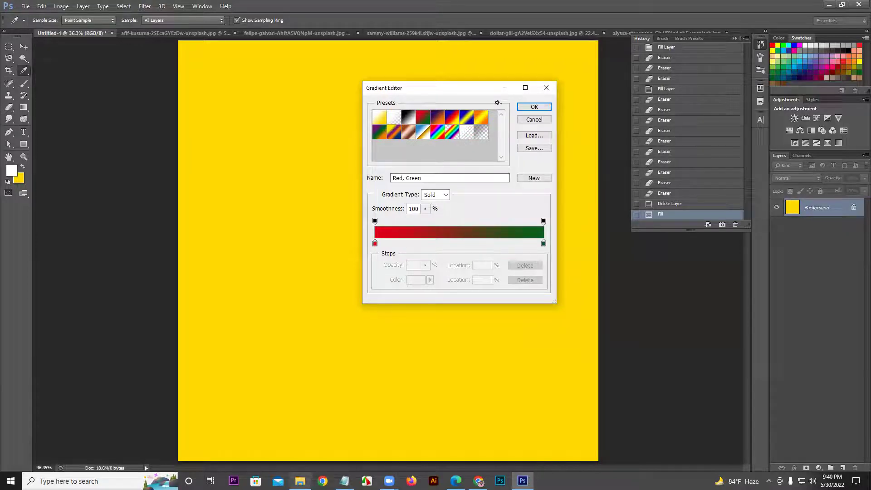
{"action": "mouse_move", "coordinate": [300, 480]}
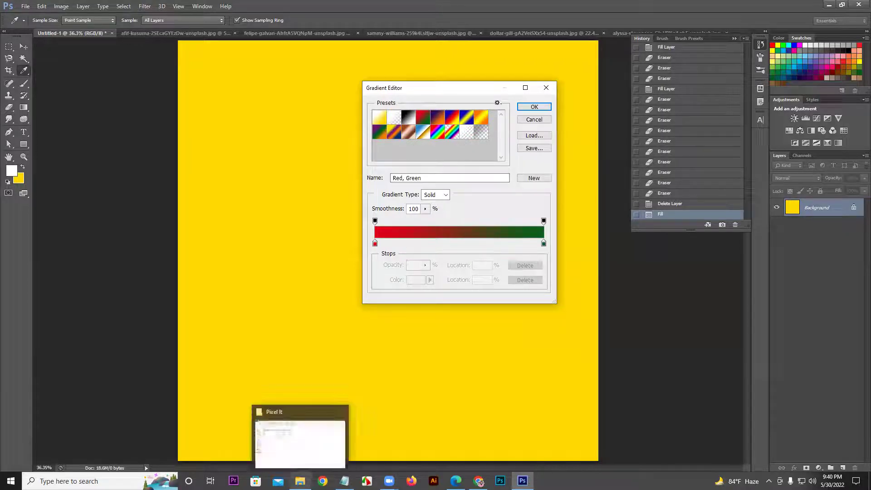
{"action": "left_click", "coordinate": [298, 459]}
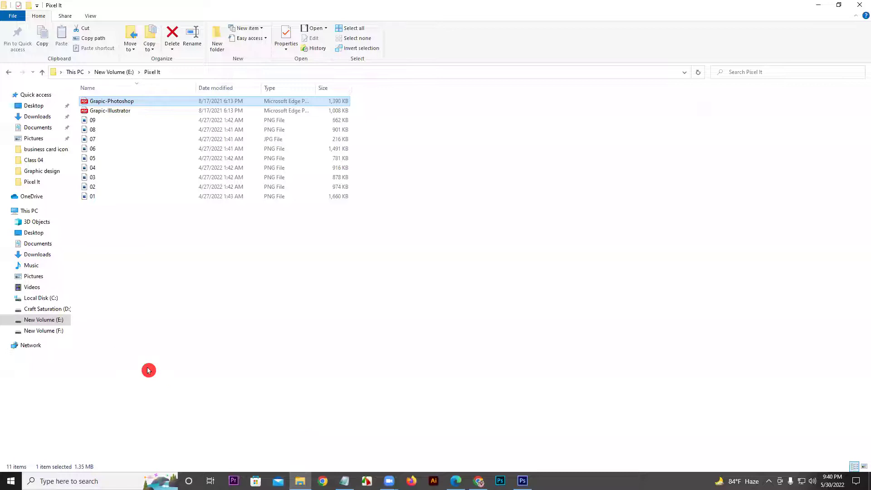
Step: Browse from Local Disk (C:) to Program Files\Adobe\Adobe Photoshop CC 2019\Presets\Brushes
{"action": "left_click", "coordinate": [42, 298]}
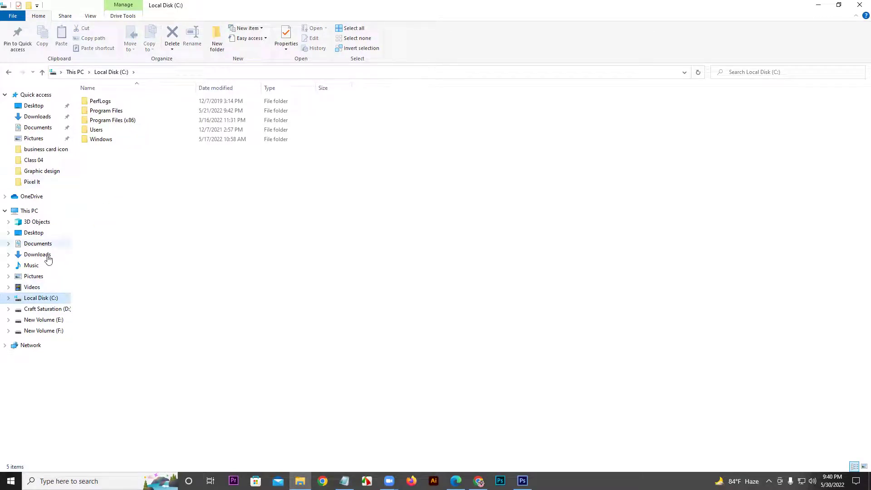
{"action": "double_click", "coordinate": [102, 112]}
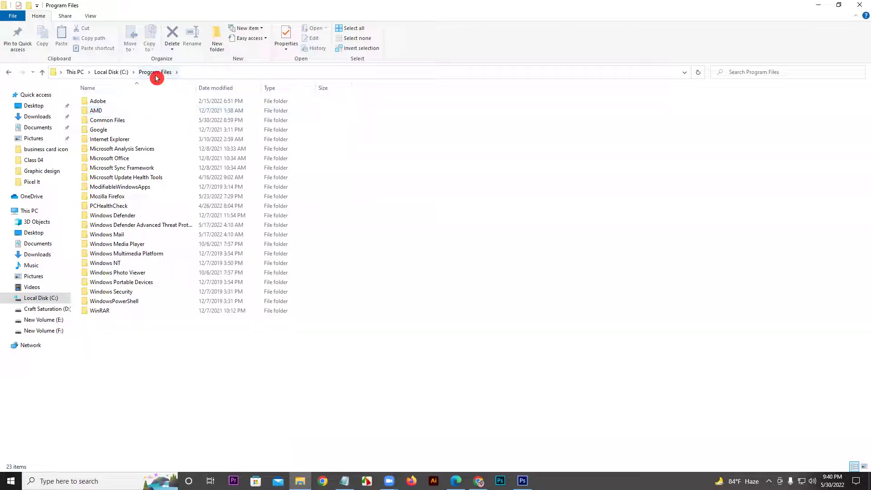
{"action": "double_click", "coordinate": [120, 102]}
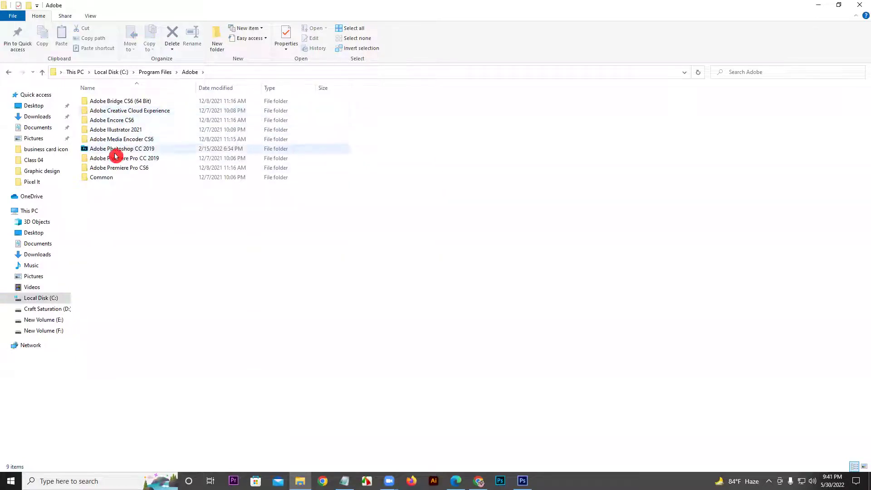
{"action": "double_click", "coordinate": [151, 150]}
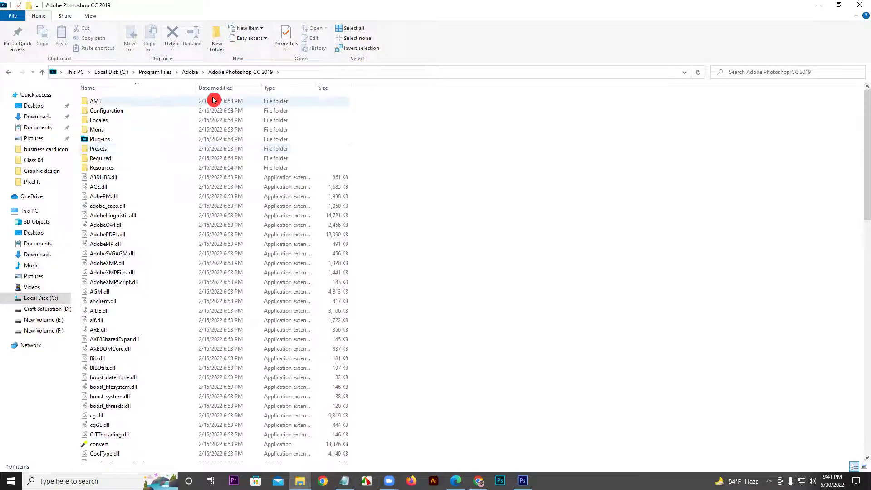
{"action": "left_click", "coordinate": [189, 73]}
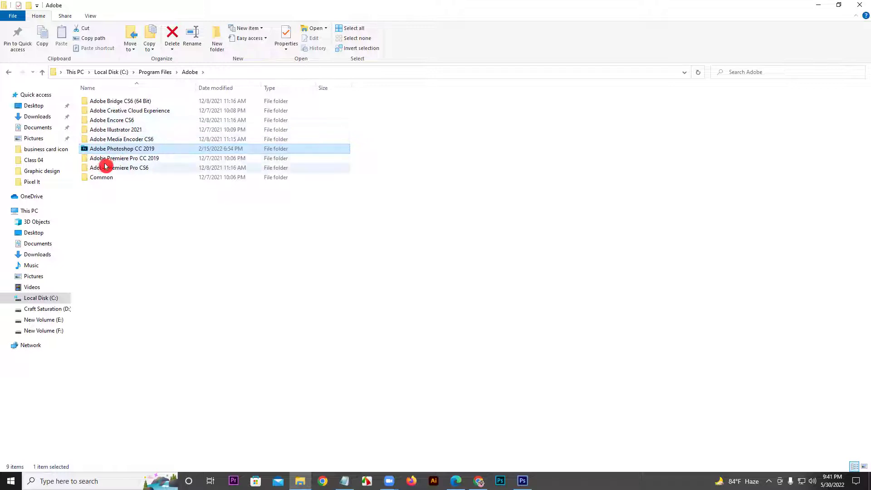
{"action": "double_click", "coordinate": [135, 153]}
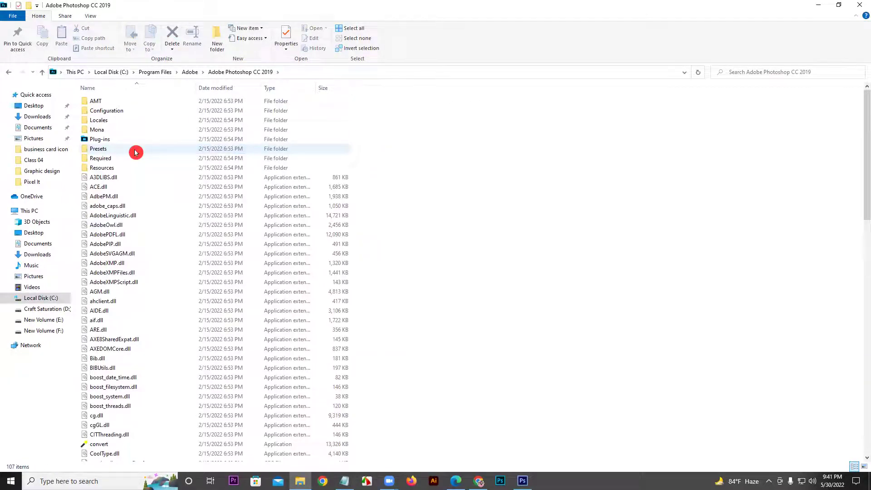
{"action": "double_click", "coordinate": [98, 150]}
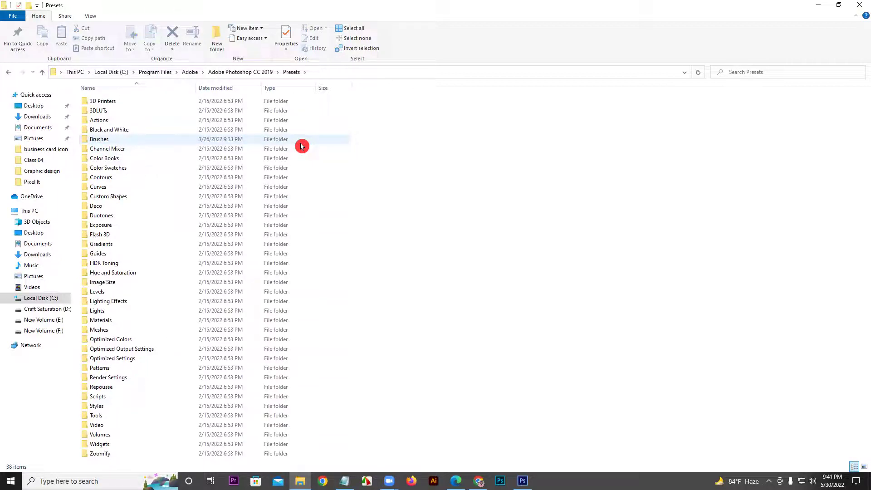
{"action": "double_click", "coordinate": [117, 139]}
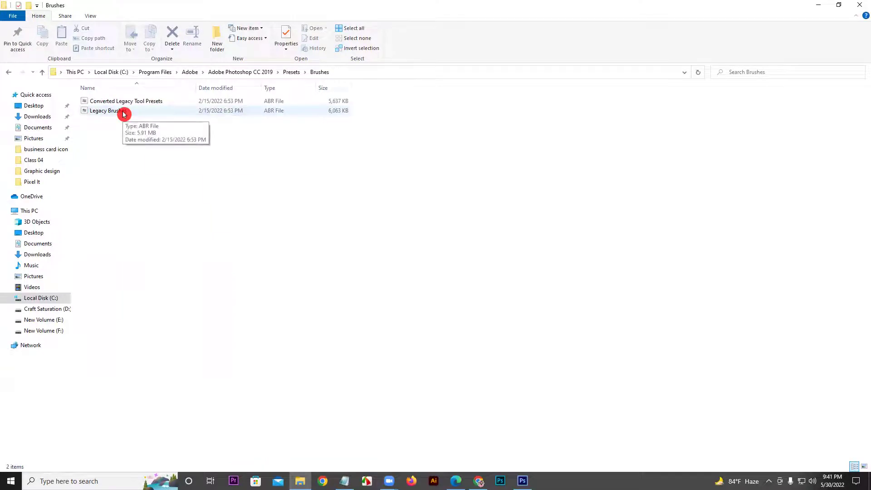
Step: Look through the Gradients and Patterns preset folders, then open New Volume (E:) > digital it
{"action": "left_click", "coordinate": [290, 73]}
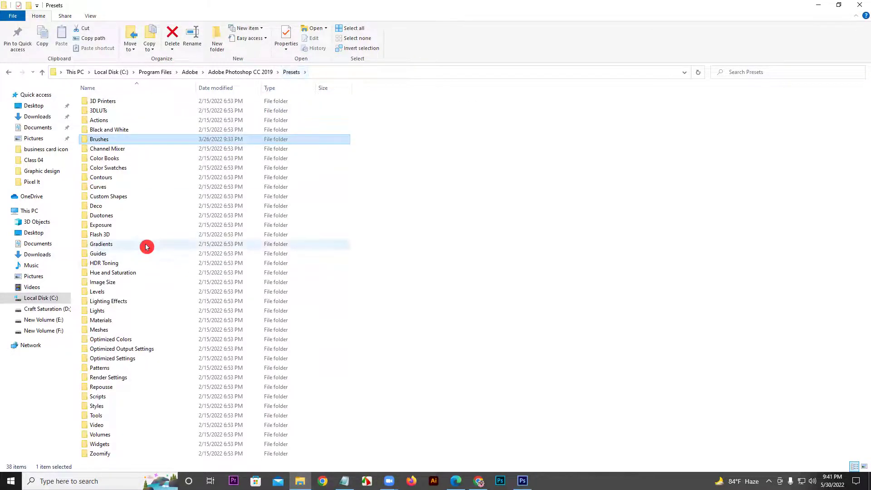
{"action": "double_click", "coordinate": [171, 244]}
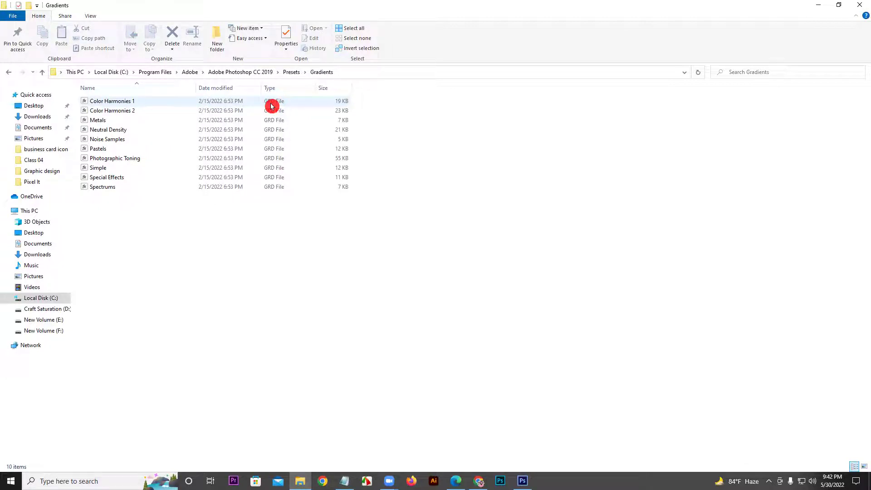
{"action": "left_click", "coordinate": [293, 71]}
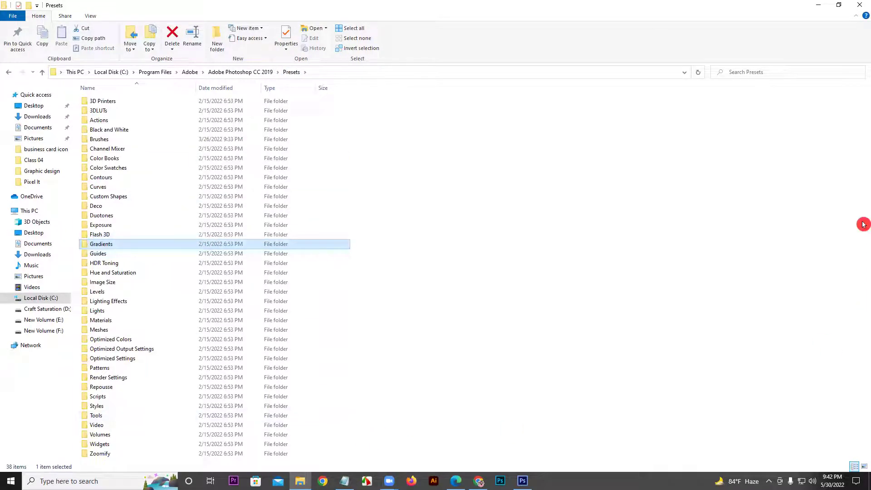
{"action": "double_click", "coordinate": [109, 368]}
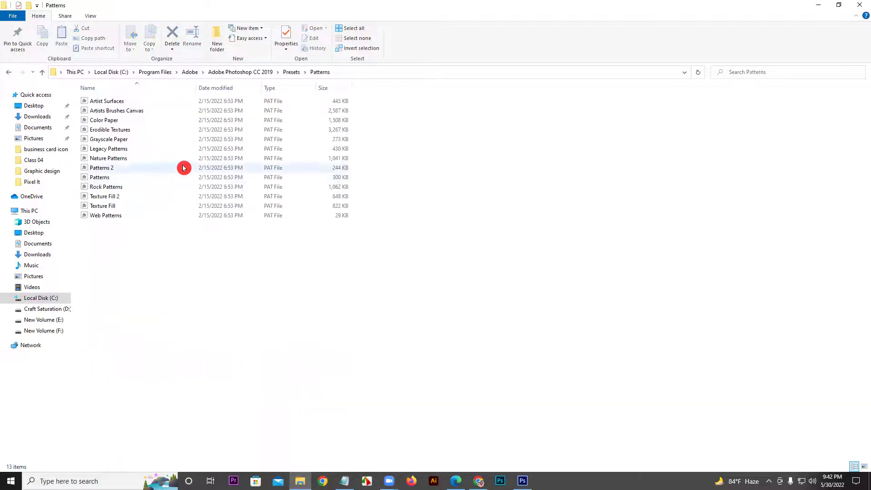
{"action": "left_click", "coordinate": [291, 72]}
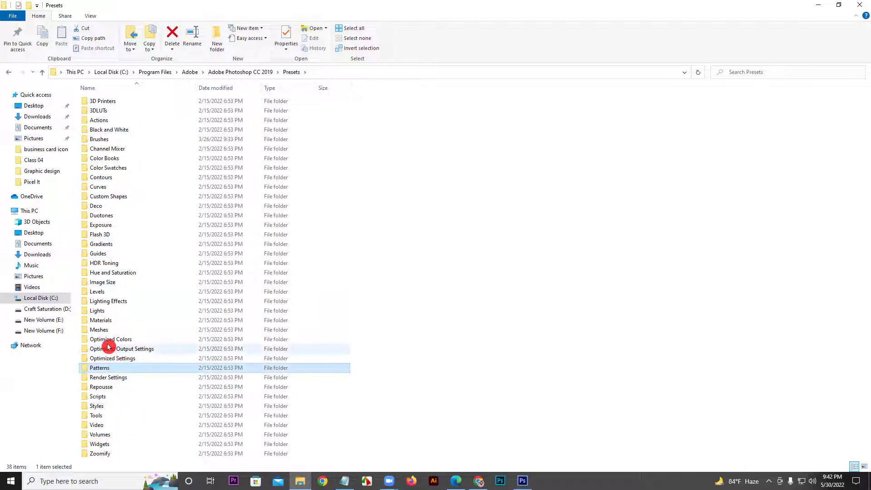
{"action": "left_click", "coordinate": [50, 321]}
{"action": "double_click", "coordinate": [97, 120]}
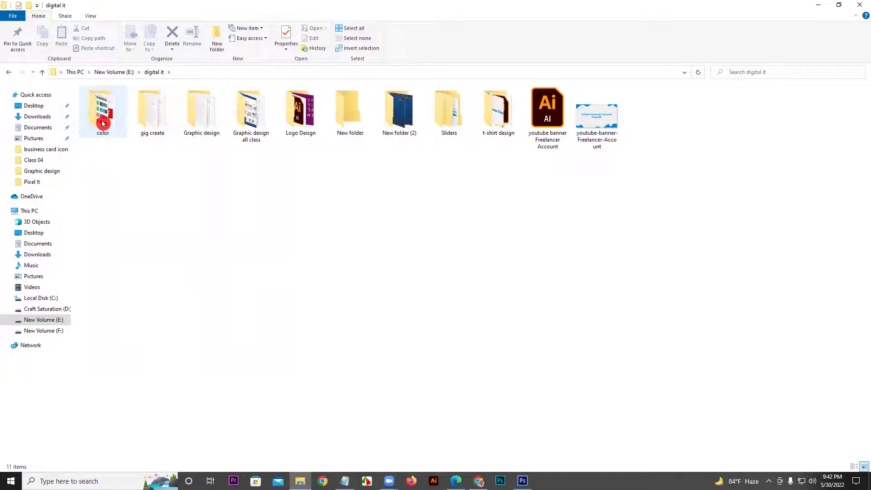
Step: Open Graphic design > class 03 > birds > birds
{"action": "double_click", "coordinate": [202, 117]}
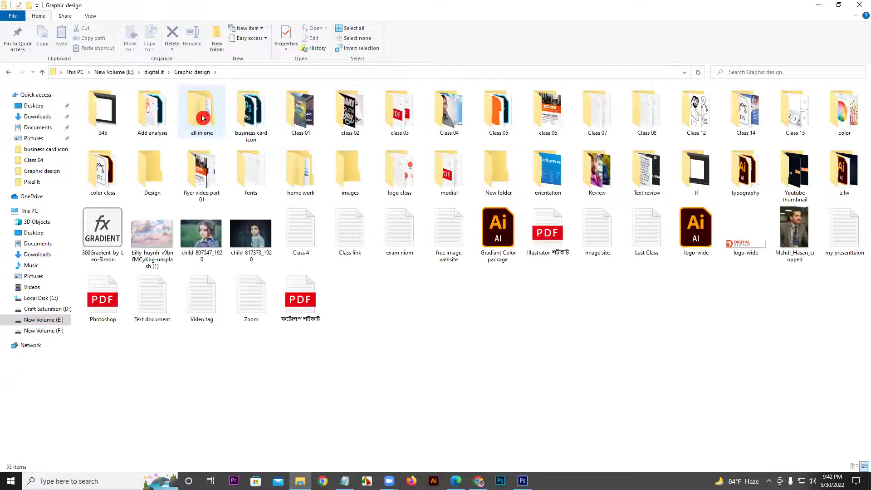
{"action": "double_click", "coordinate": [402, 115]}
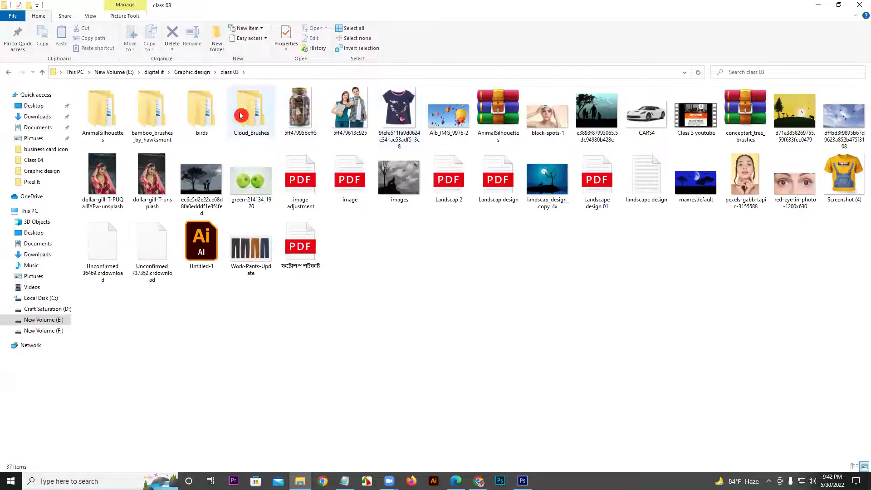
{"action": "double_click", "coordinate": [185, 107]}
{"action": "double_click", "coordinate": [173, 102]}
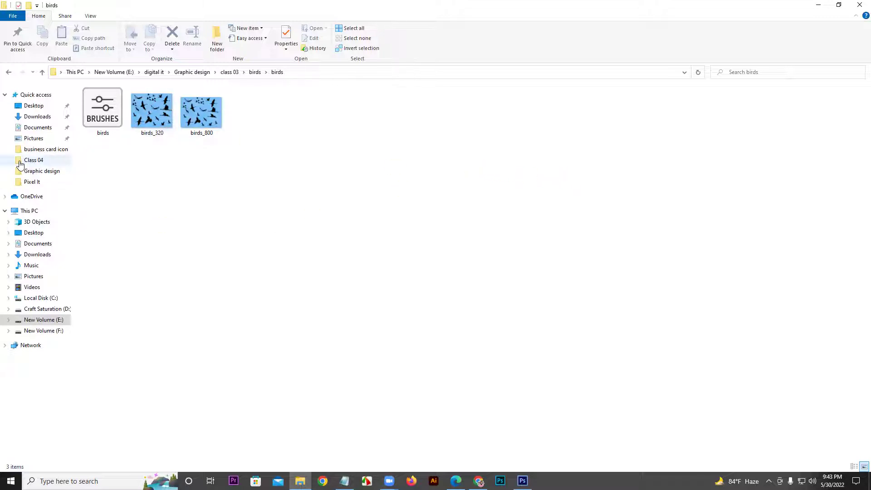
Step: Check the birds.abr file's Properties, copy the file, and go to Local Disk (C:)
{"action": "left_click", "coordinate": [87, 112]}
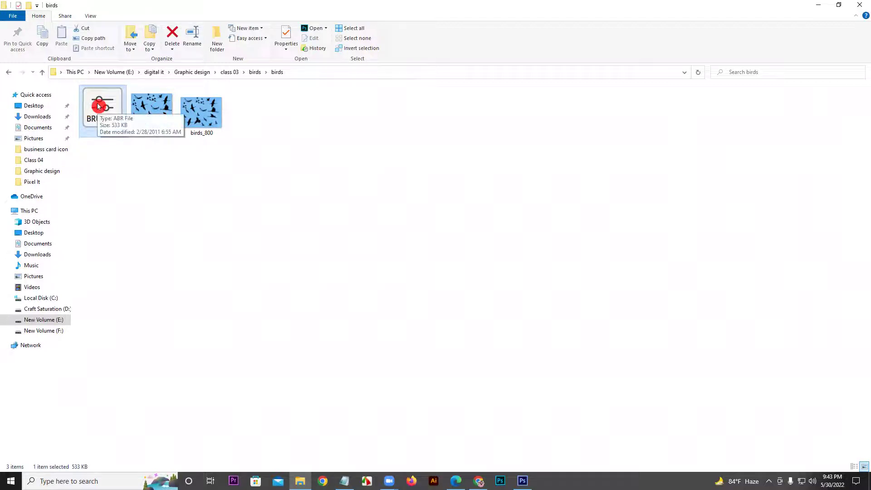
{"action": "right_click", "coordinate": [98, 106]}
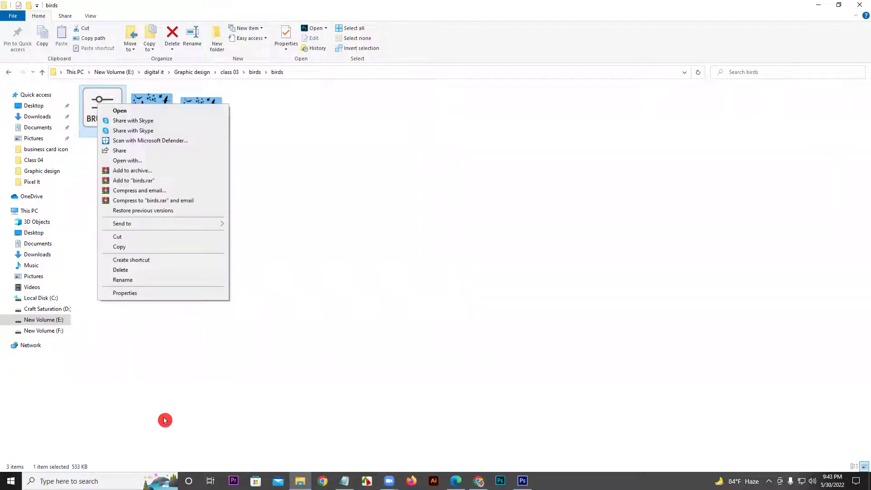
{"action": "left_click", "coordinate": [129, 294]}
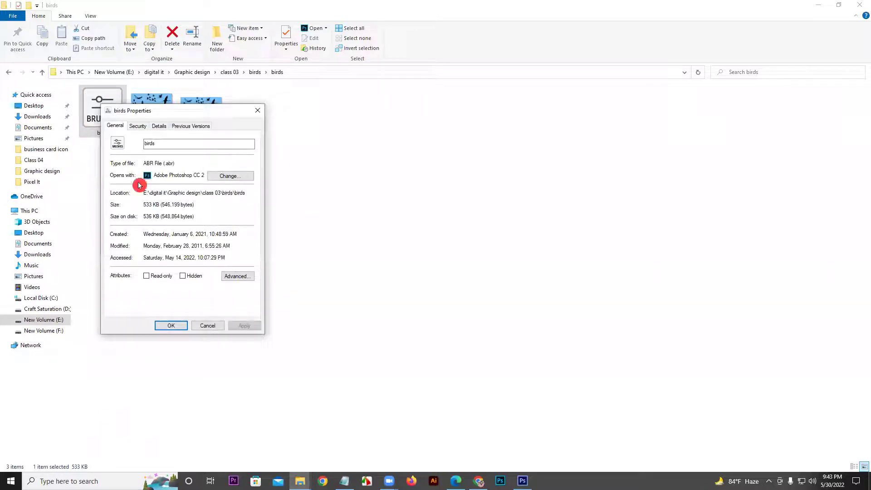
{"action": "left_click", "coordinate": [195, 326]}
{"action": "right_click", "coordinate": [100, 114]}
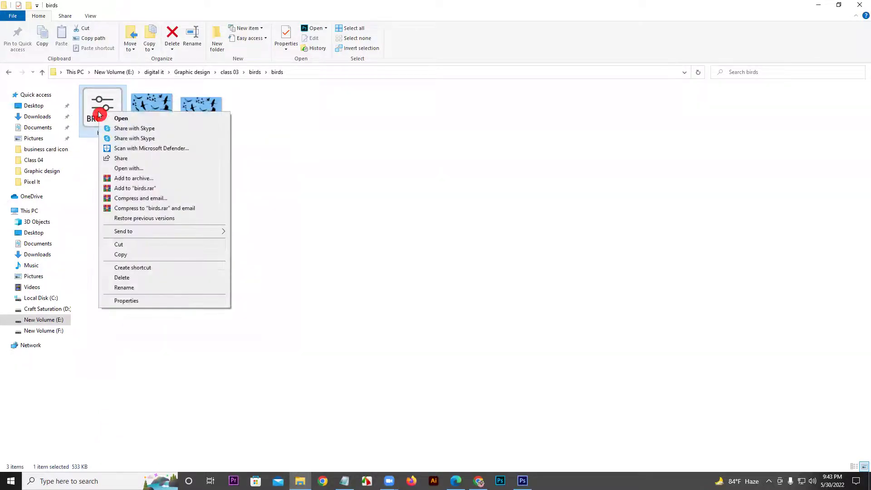
{"action": "left_click", "coordinate": [142, 257]}
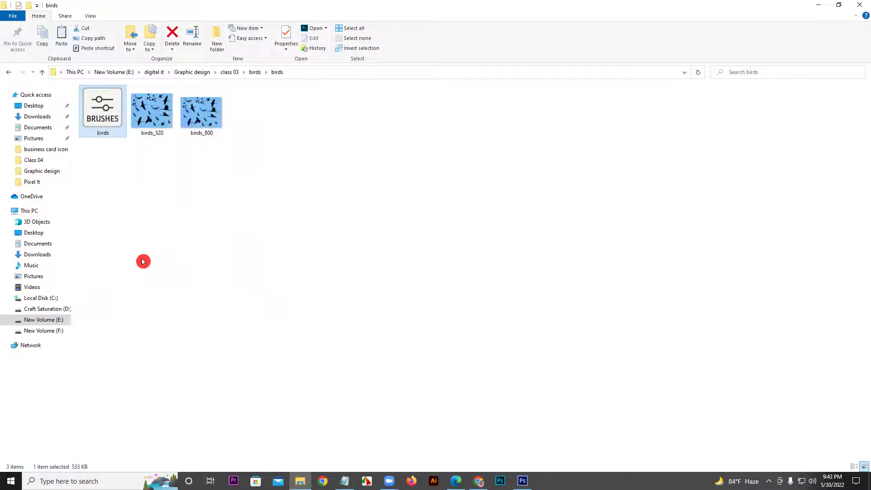
{"action": "left_click", "coordinate": [51, 298]}
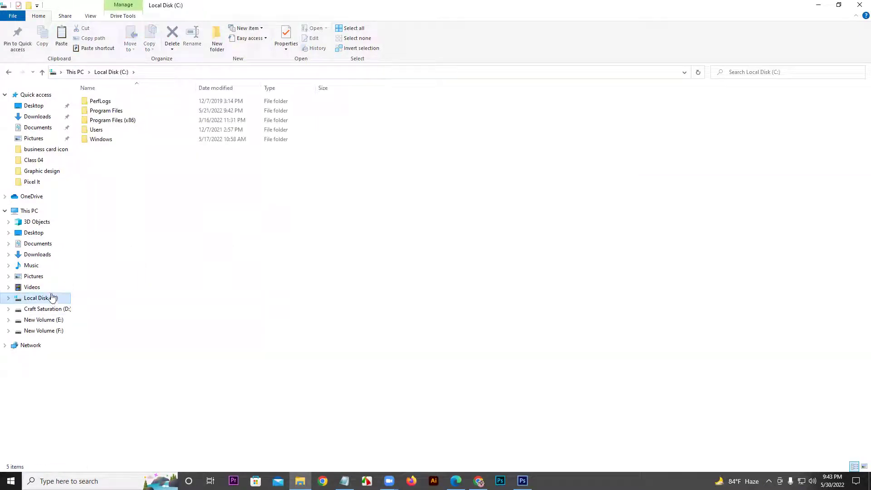
Step: Paste birds.abr into Program Files\Adobe\Adobe Photoshop CC 2019\Presets\Brushes, approving the administrator prompt
{"action": "double_click", "coordinate": [105, 110]}
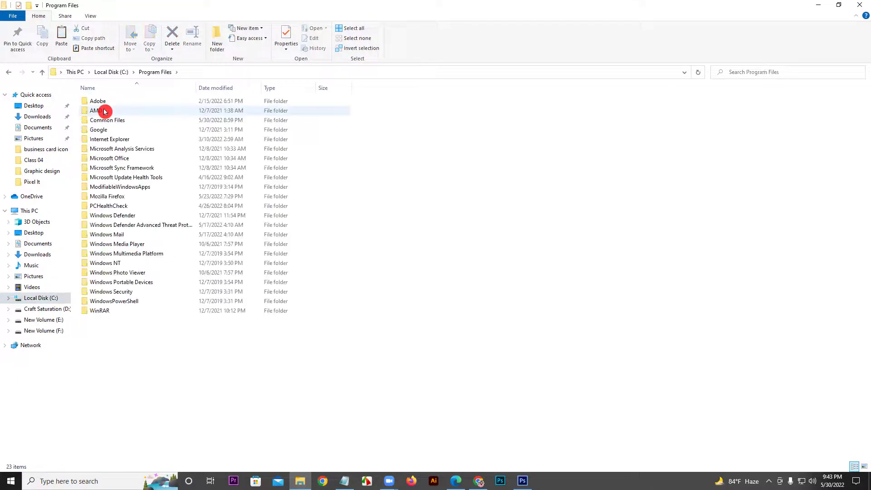
{"action": "double_click", "coordinate": [116, 103]}
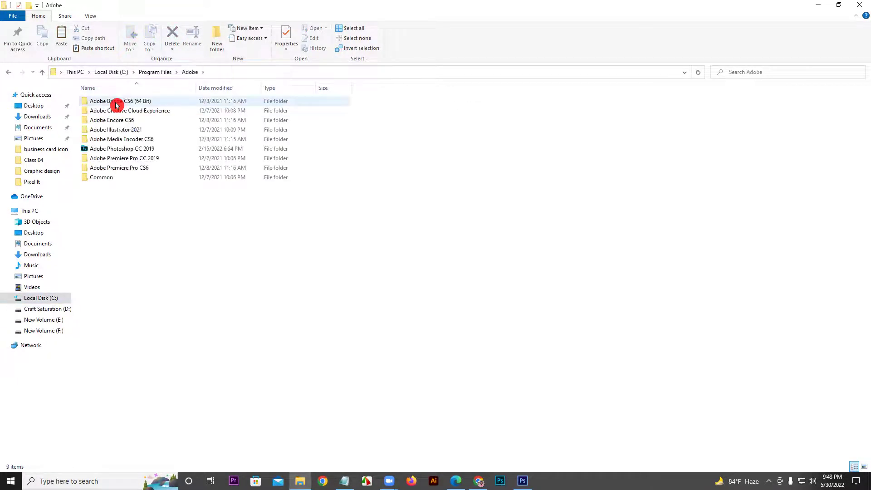
{"action": "double_click", "coordinate": [141, 150]}
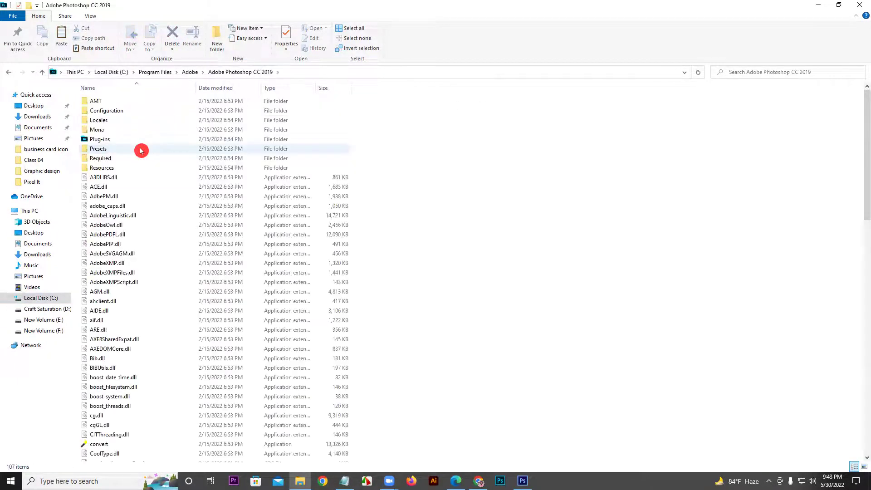
{"action": "double_click", "coordinate": [116, 150]}
{"action": "double_click", "coordinate": [114, 139]}
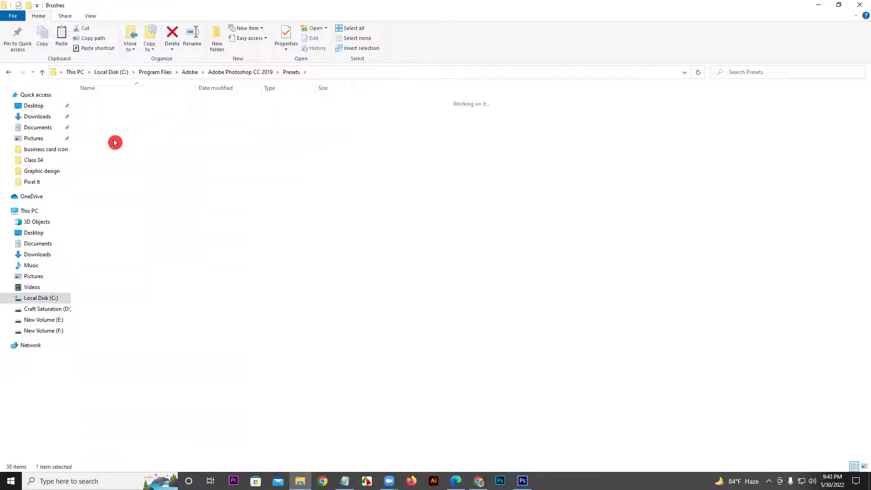
{"action": "right_click", "coordinate": [407, 136]}
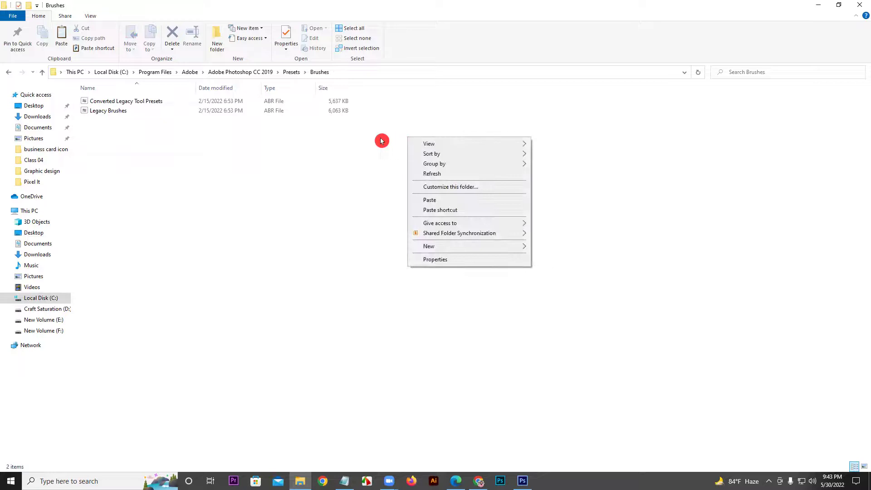
{"action": "left_click", "coordinate": [459, 200]}
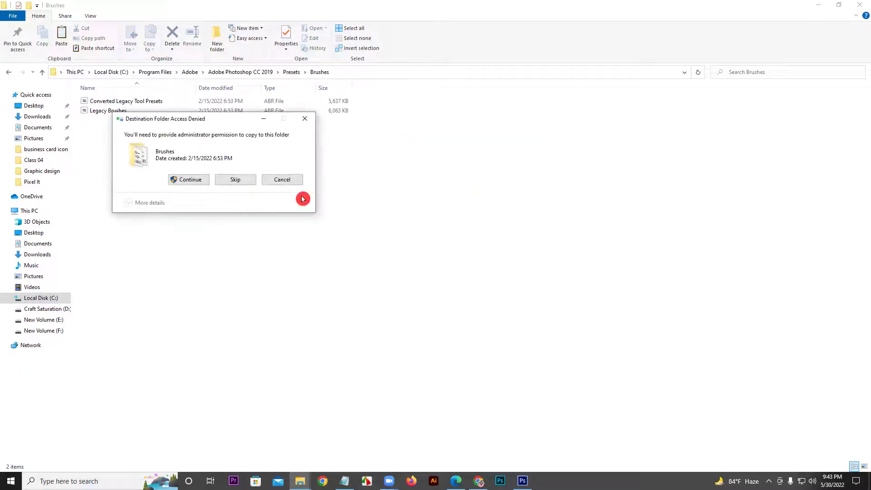
{"action": "left_click", "coordinate": [200, 184]}
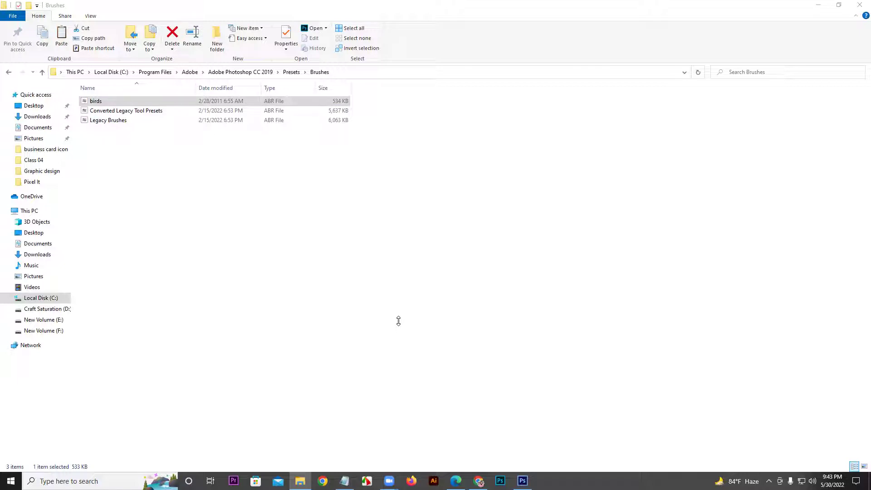
{"action": "left_click", "coordinate": [469, 258]}
Step: Return to the Presets\Brushes folder and delete the birds brush file, leaving the two Legacy brushes
{"action": "left_click", "coordinate": [490, 432]}
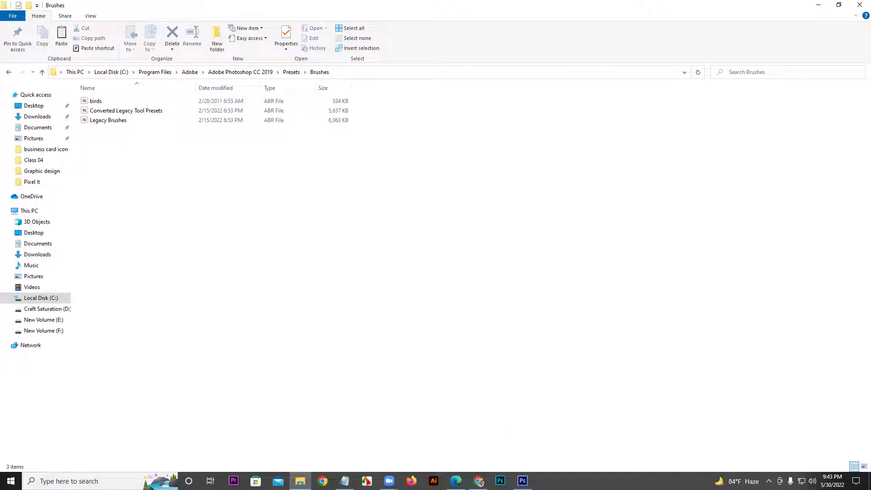
{"action": "left_click", "coordinate": [542, 95]}
{"action": "left_click", "coordinate": [300, 481]}
{"action": "left_click", "coordinate": [302, 424]}
{"action": "left_click", "coordinate": [217, 172]}
{"action": "left_click", "coordinate": [342, 192]}
{"action": "right_click", "coordinate": [130, 101]}
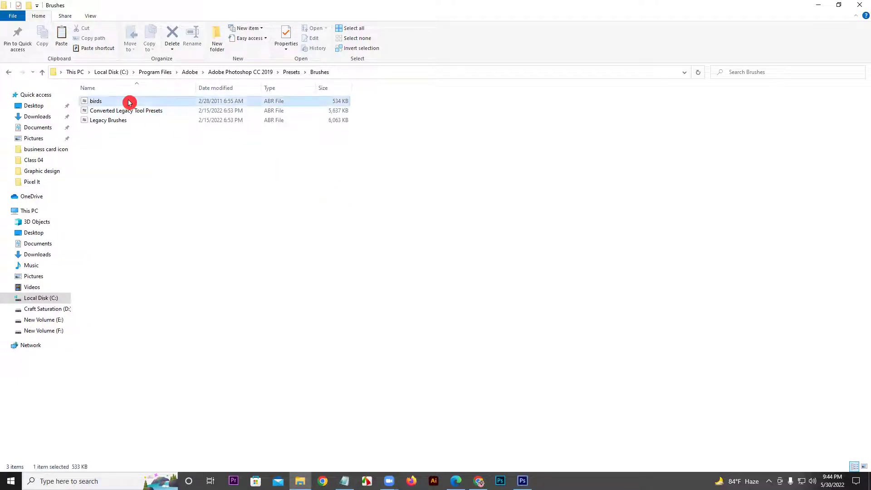
{"action": "left_click", "coordinate": [150, 266]}
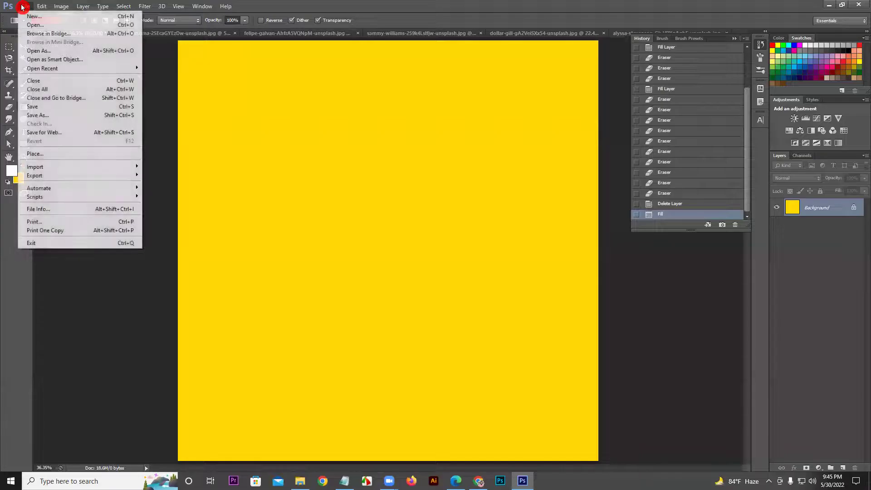
{"action": "left_click", "coordinate": [64, 156]}
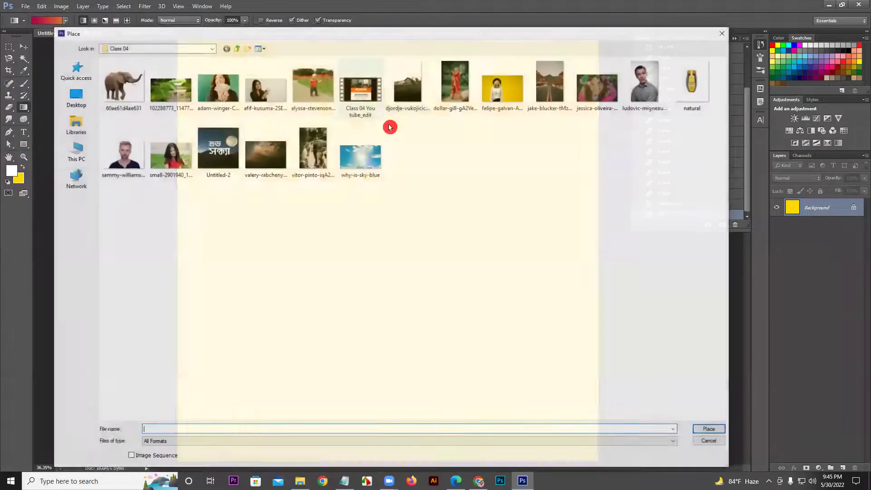
{"action": "left_click", "coordinate": [122, 84]}
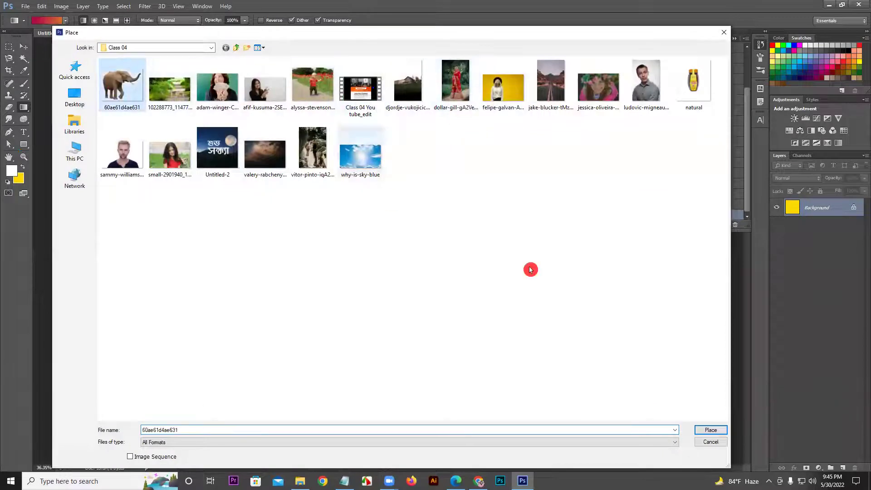
{"action": "left_click", "coordinate": [710, 430]}
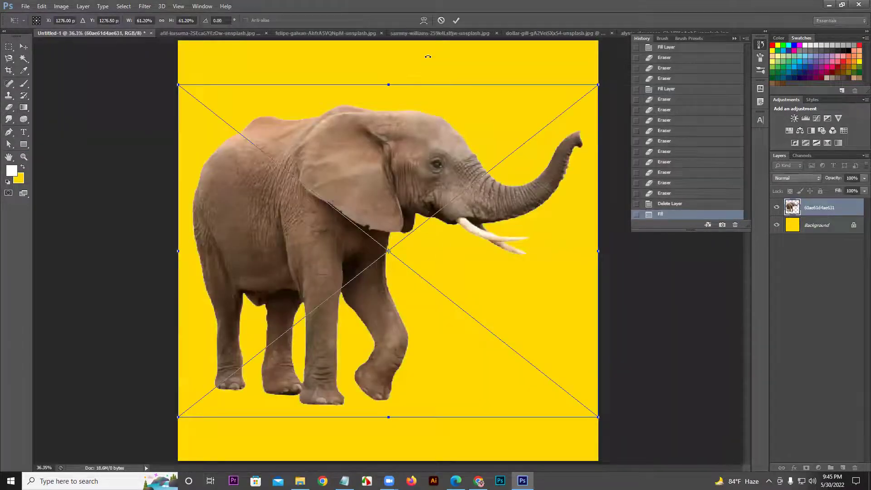
{"action": "left_click", "coordinate": [456, 20]}
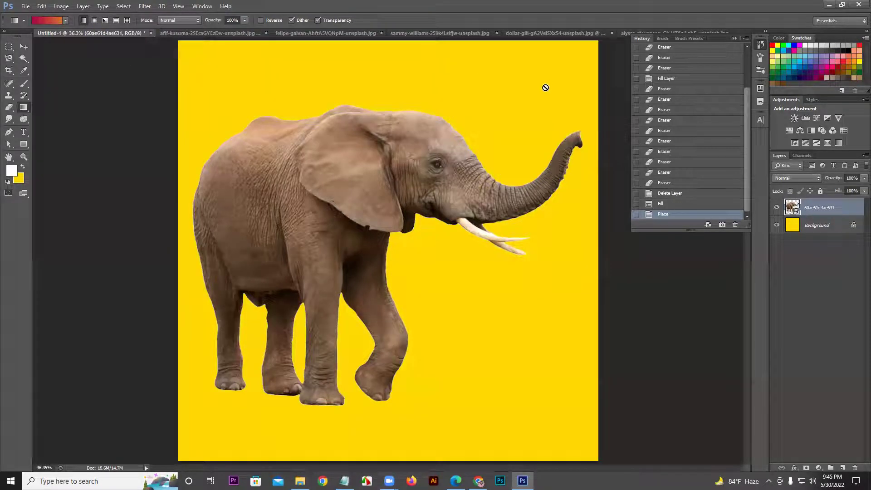
{"action": "key", "text": "ctrl+z"}
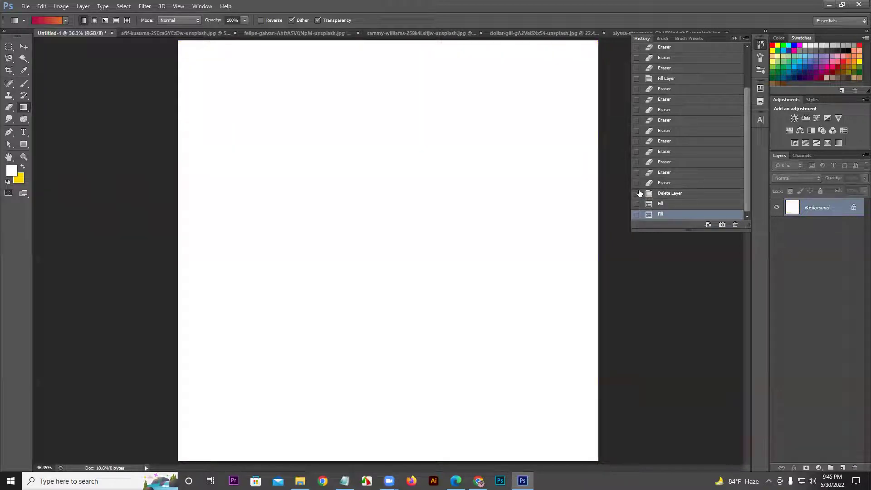
Step: In the Gradient Editor, try Blue, Yellow, Blue and Transparent Rainbow, then pick the Red, Green preset
{"action": "left_click", "coordinate": [52, 20]}
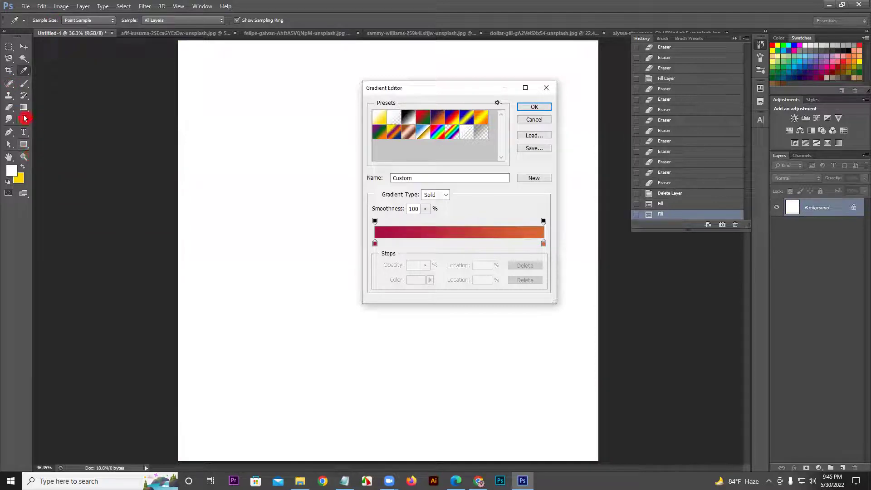
{"action": "left_click", "coordinate": [532, 120]}
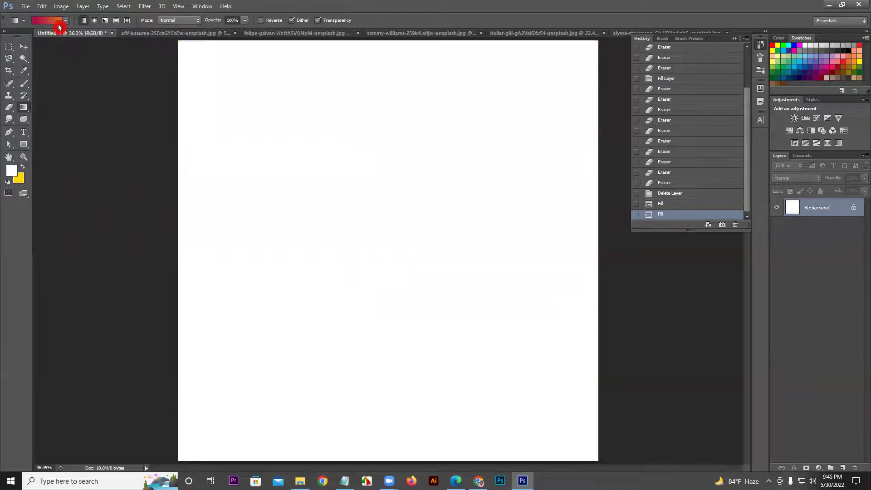
{"action": "left_click", "coordinate": [58, 23]}
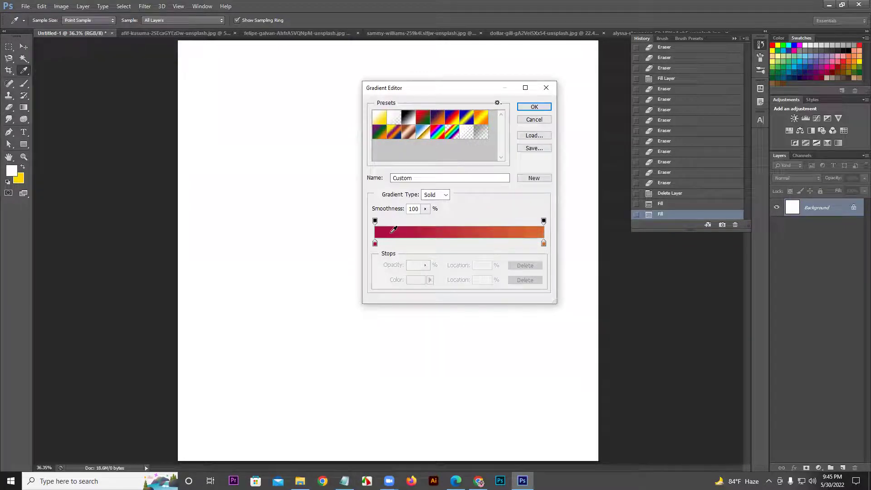
{"action": "left_click", "coordinate": [376, 246]}
{"action": "left_click", "coordinate": [467, 121]}
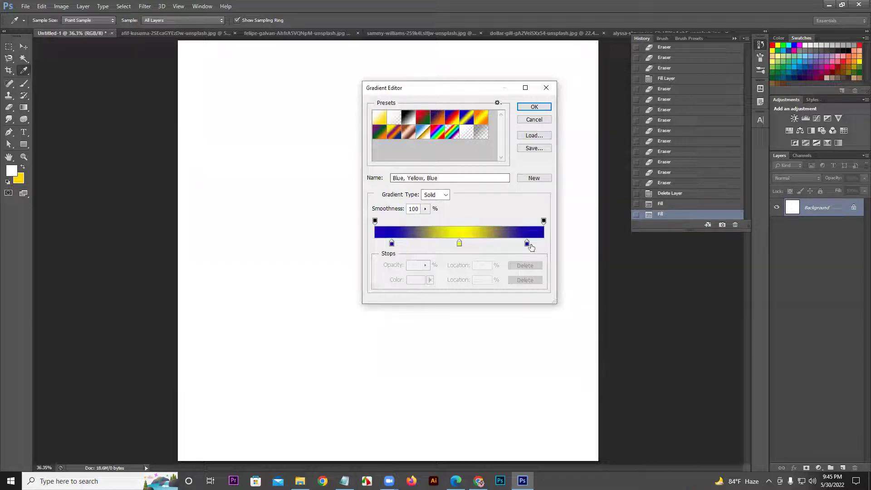
{"action": "left_click", "coordinate": [450, 138]}
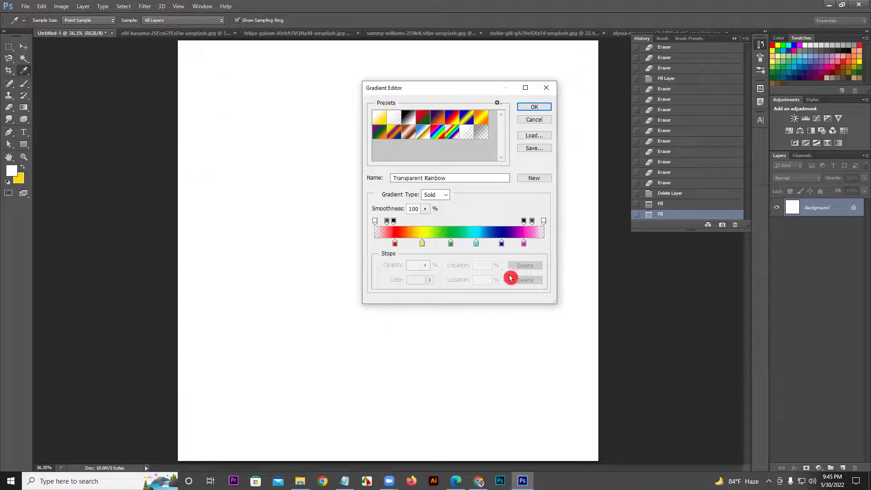
{"action": "left_click", "coordinate": [423, 118]}
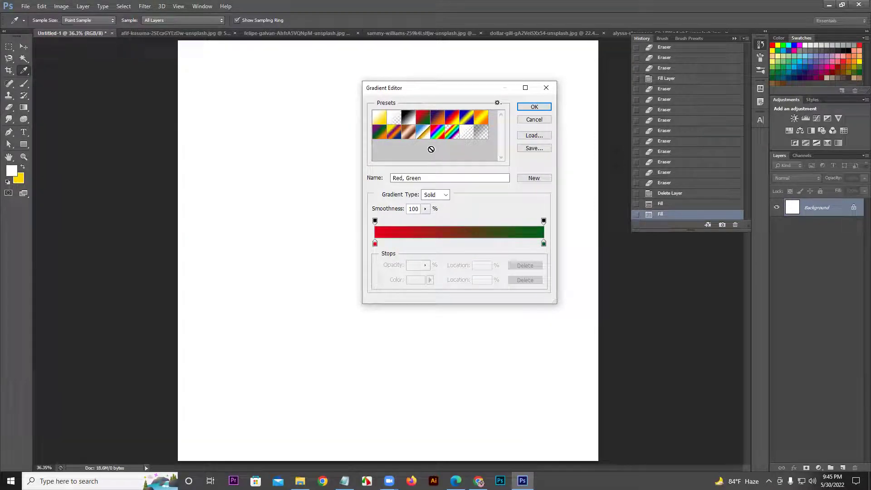
Step: Recolour the left stop blue and the right stop pink, and accept the gradient
{"action": "left_click", "coordinate": [375, 244]}
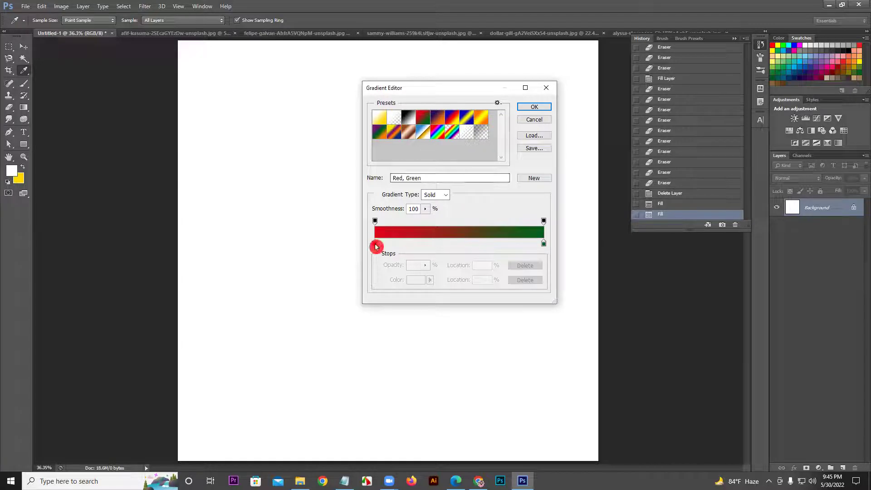
{"action": "double_click", "coordinate": [375, 244]}
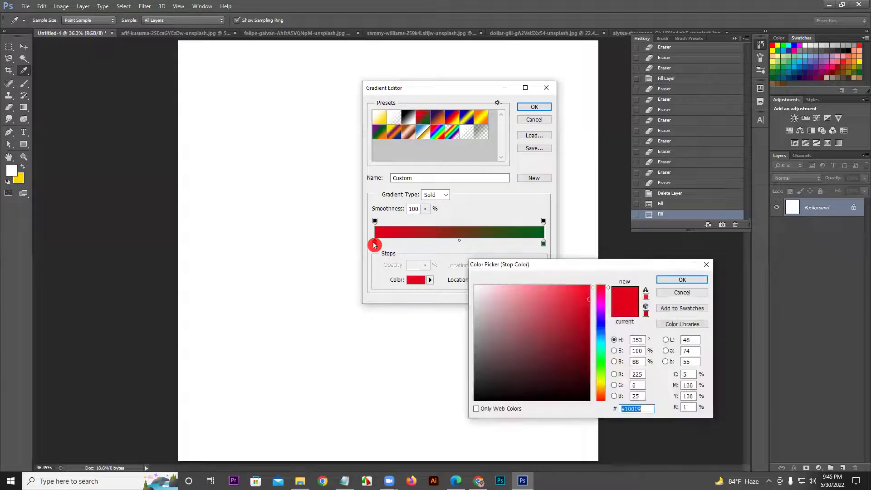
{"action": "left_click", "coordinate": [606, 324]}
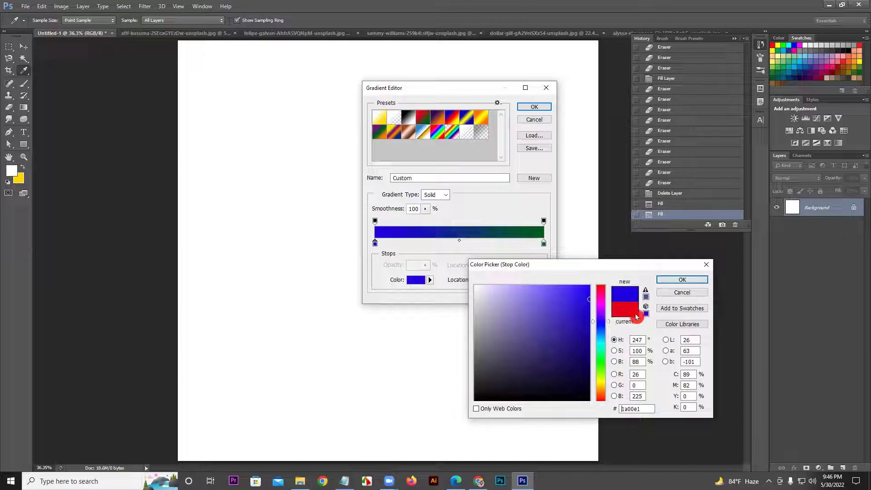
{"action": "left_click", "coordinate": [671, 282]}
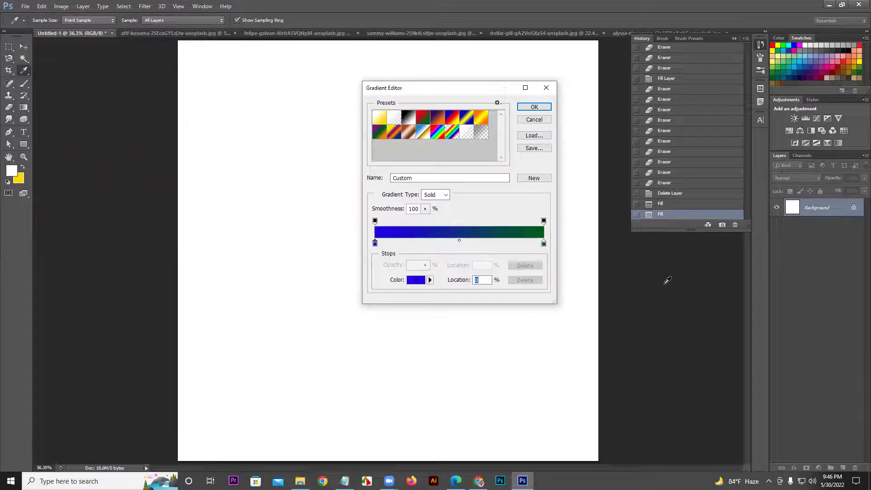
{"action": "left_click", "coordinate": [543, 244]}
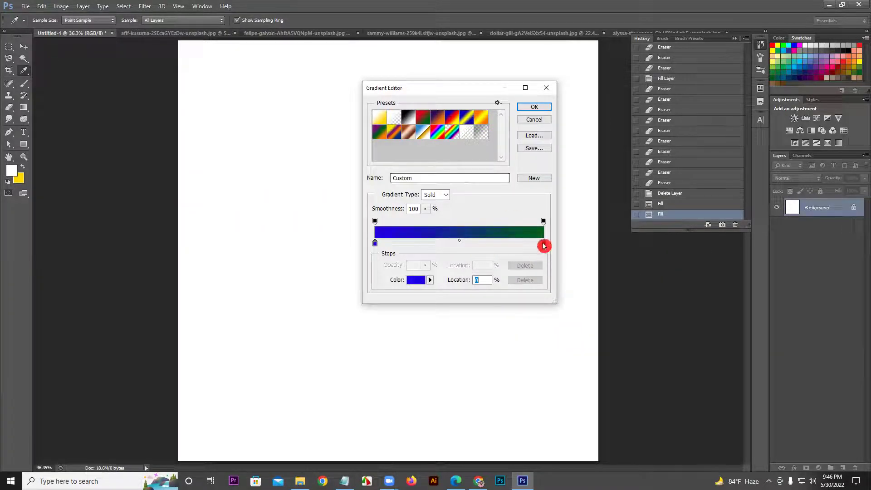
{"action": "double_click", "coordinate": [544, 245]}
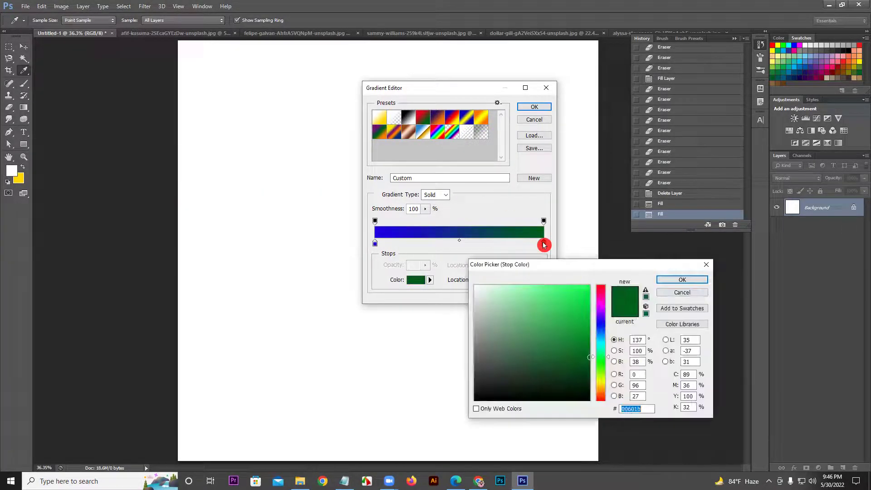
{"action": "left_click", "coordinate": [600, 301]}
{"action": "left_click", "coordinate": [578, 294]}
{"action": "left_click", "coordinate": [676, 282]}
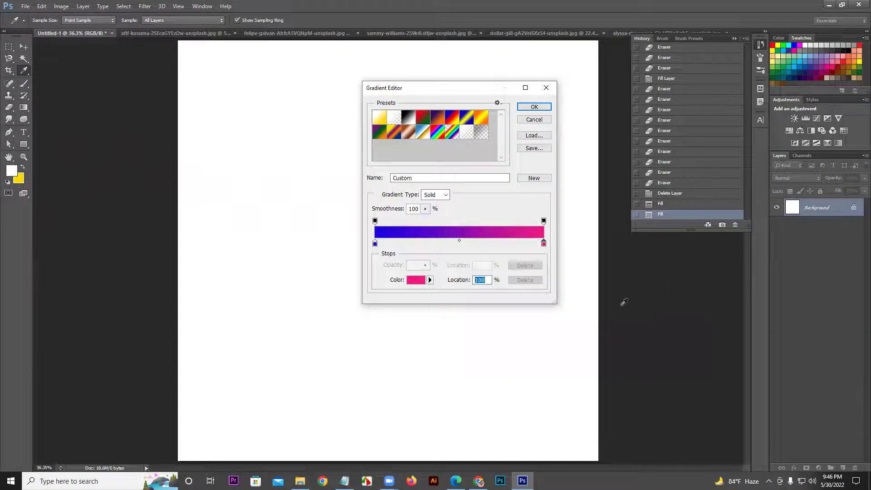
{"action": "left_click", "coordinate": [535, 107]}
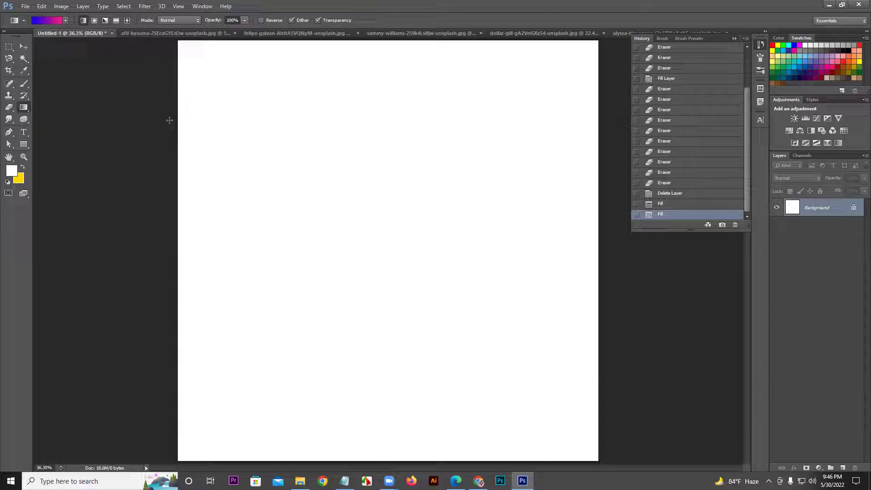
Step: Zoom the view to 26.4%, choose Linear Gradient, try a left-to-right fill, and undo it
{"action": "left_click_drag", "start_coordinate": [317, 202], "coordinate": [325, 245]}
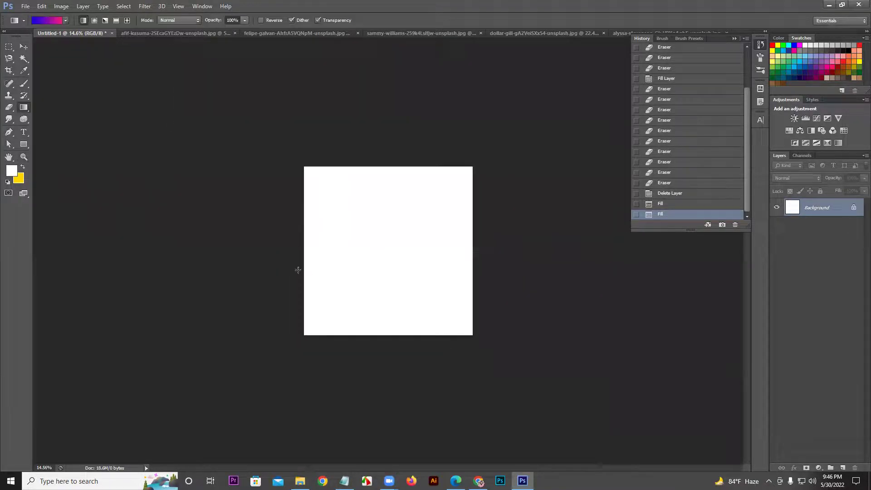
{"action": "key", "text": "ctrl+space"}
{"action": "left_click_drag", "start_coordinate": [323, 261], "coordinate": [342, 246]}
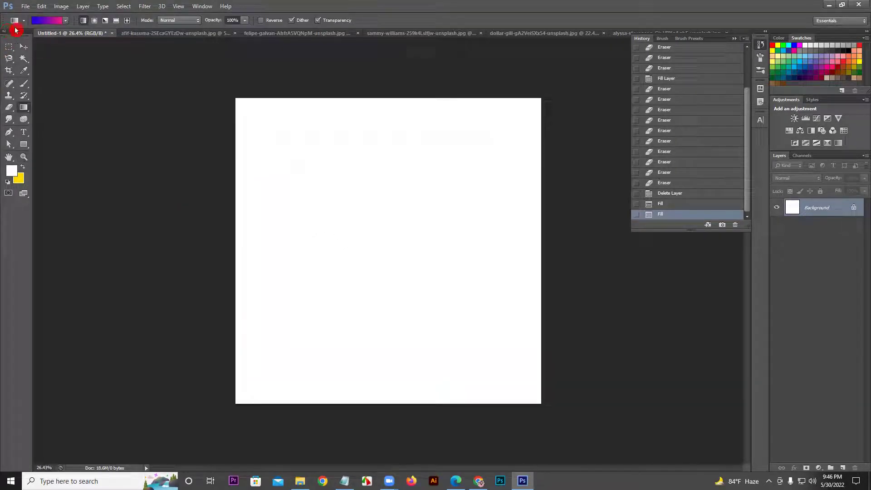
{"action": "left_click", "coordinate": [84, 23]}
{"action": "left_click_drag", "start_coordinate": [234, 240], "coordinate": [548, 234]}
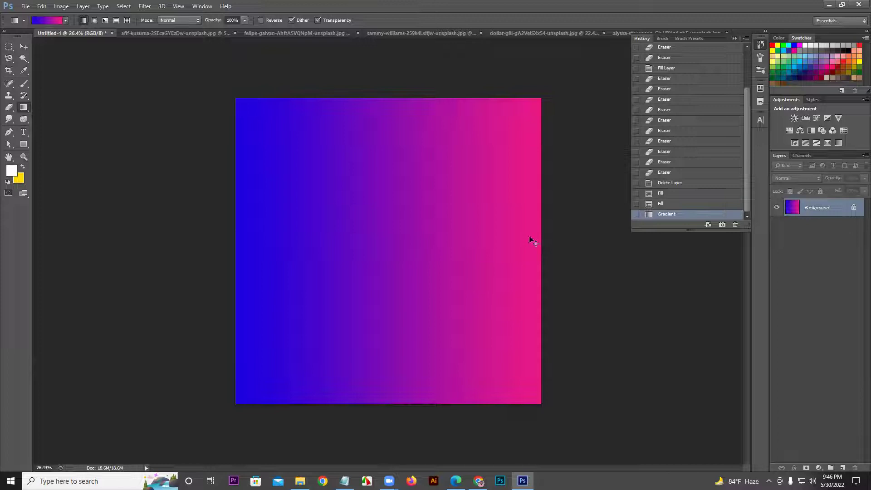
{"action": "key", "text": "ctrl+z"}
Step: Redraw the blue-to-pink gradient in several directions, finishing blue at left and pink at right
{"action": "left_click", "coordinate": [48, 20]}
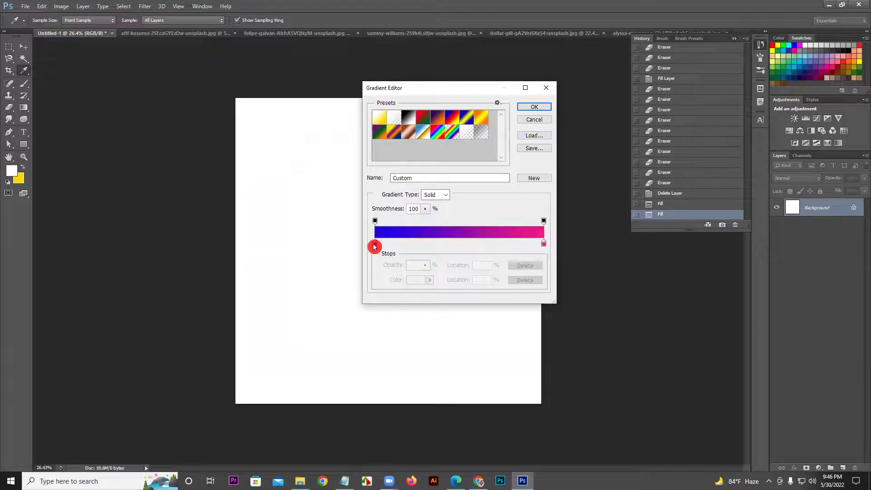
{"action": "left_click", "coordinate": [375, 244]}
{"action": "left_click", "coordinate": [532, 111]}
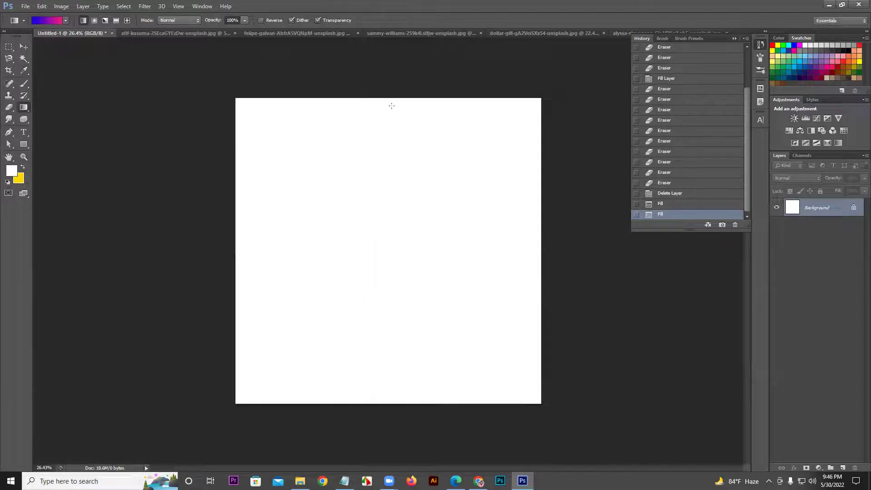
{"action": "left_click_drag", "start_coordinate": [389, 100], "coordinate": [380, 344]}
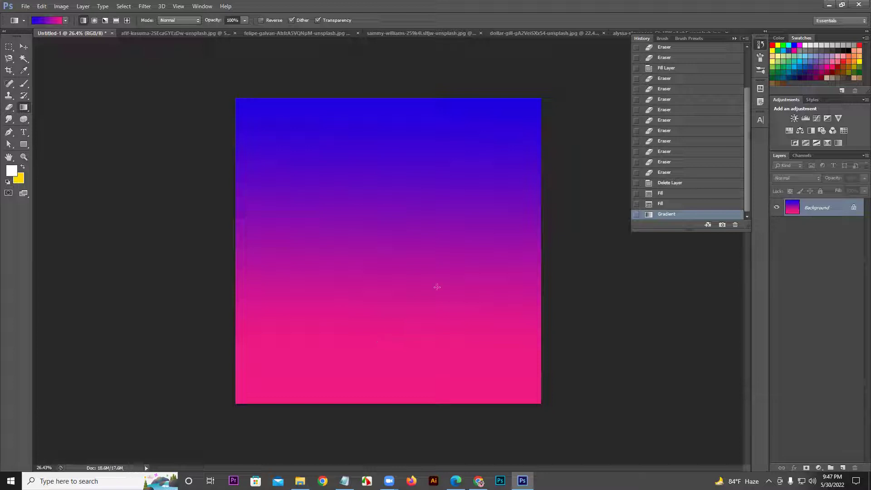
{"action": "left_click_drag", "start_coordinate": [551, 260], "coordinate": [299, 268]}
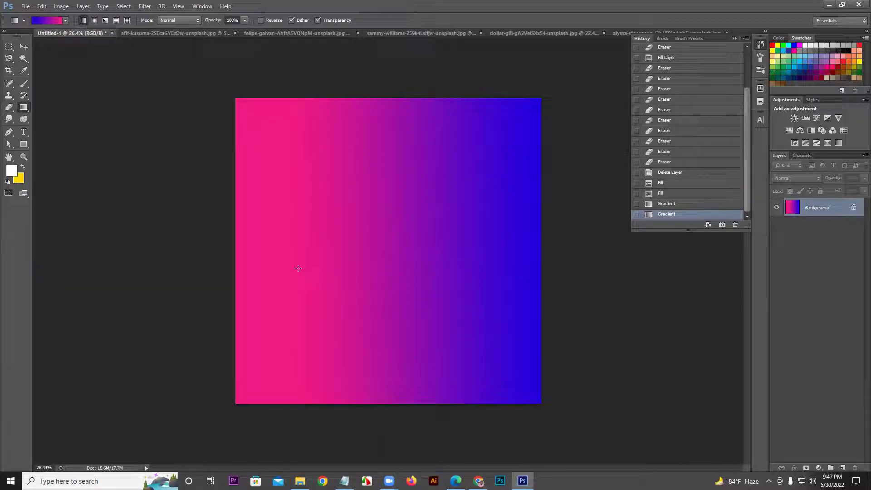
{"action": "left_click_drag", "start_coordinate": [187, 137], "coordinate": [504, 215]}
{"action": "left_click_drag", "start_coordinate": [578, 101], "coordinate": [559, 431]}
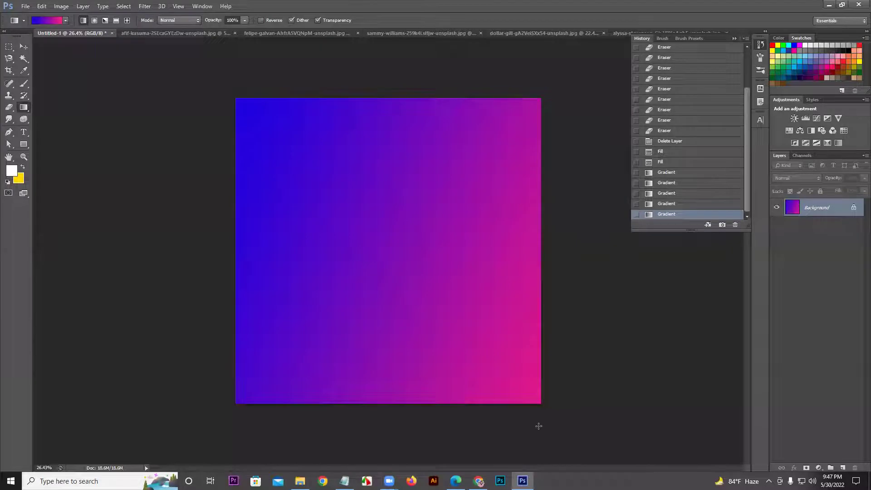
{"action": "left_click_drag", "start_coordinate": [233, 229], "coordinate": [554, 230]}
Step: Switch to Radial Gradient and draw several blue-centred radial fills from different points
{"action": "left_click", "coordinate": [83, 26]}
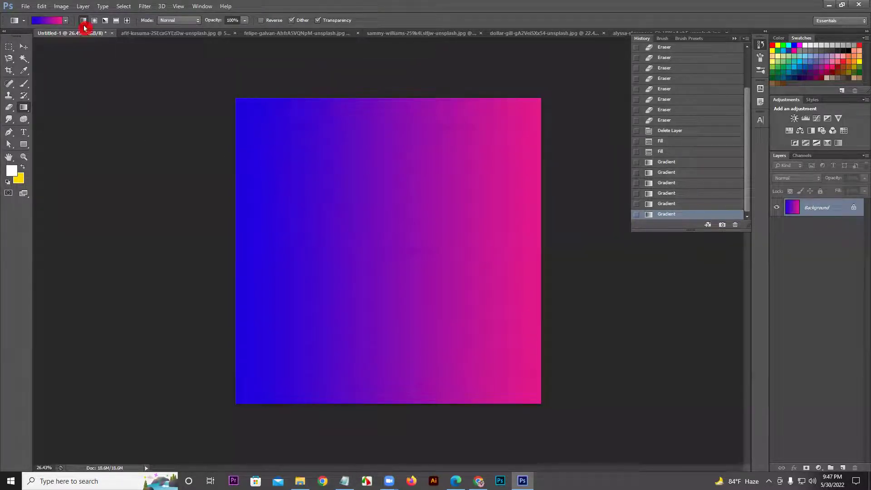
{"action": "left_click", "coordinate": [92, 21]}
{"action": "left_click_drag", "start_coordinate": [405, 201], "coordinate": [363, 223]}
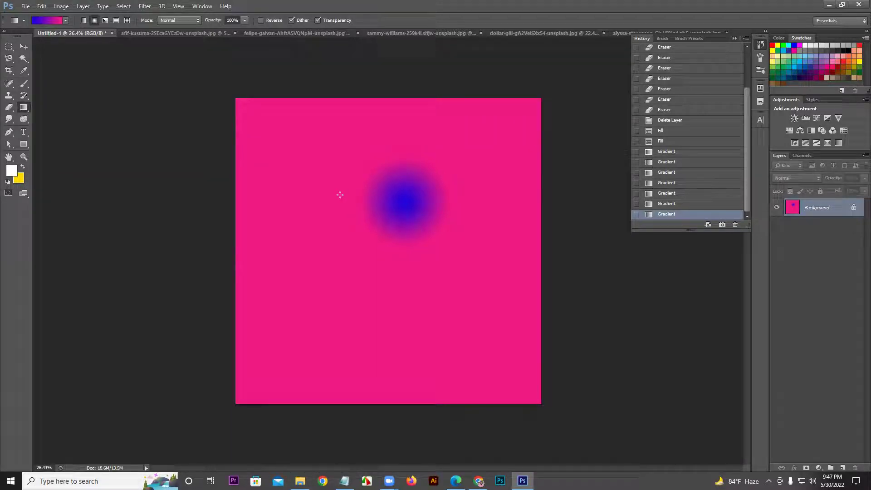
{"action": "left_click_drag", "start_coordinate": [219, 80], "coordinate": [365, 229]}
{"action": "left_click_drag", "start_coordinate": [614, 318], "coordinate": [205, 318]}
{"action": "left_click_drag", "start_coordinate": [341, 93], "coordinate": [507, 346]}
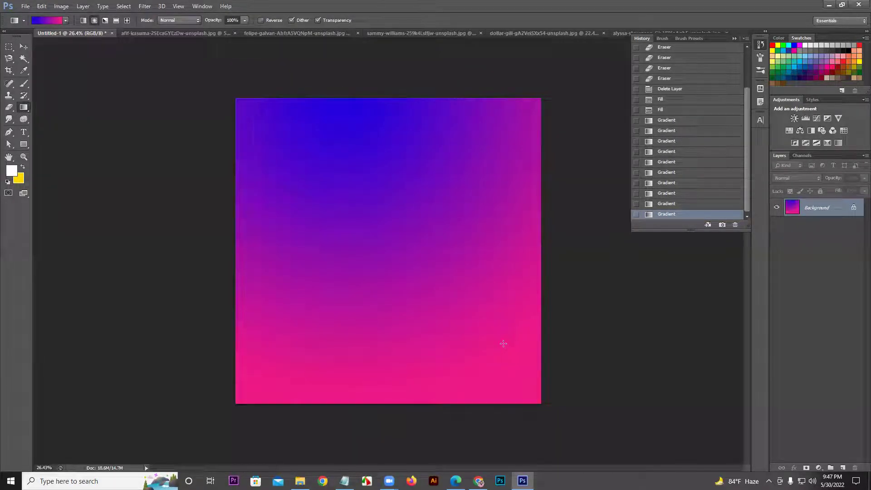
{"action": "left_click_drag", "start_coordinate": [354, 233], "coordinate": [590, 260]}
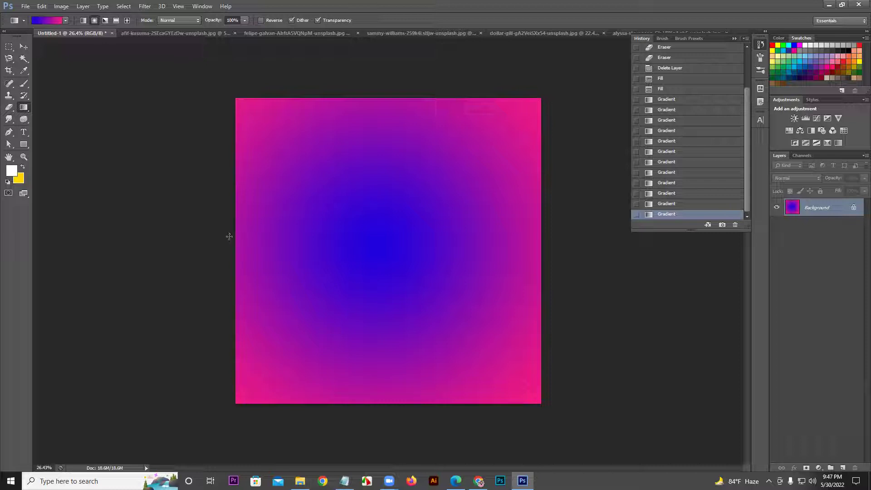
Step: Redraw the gradient across and diagonally, then try the Angle gradient style
{"action": "left_click_drag", "start_coordinate": [230, 234], "coordinate": [581, 220]}
{"action": "left_click_drag", "start_coordinate": [556, 84], "coordinate": [542, 145]}
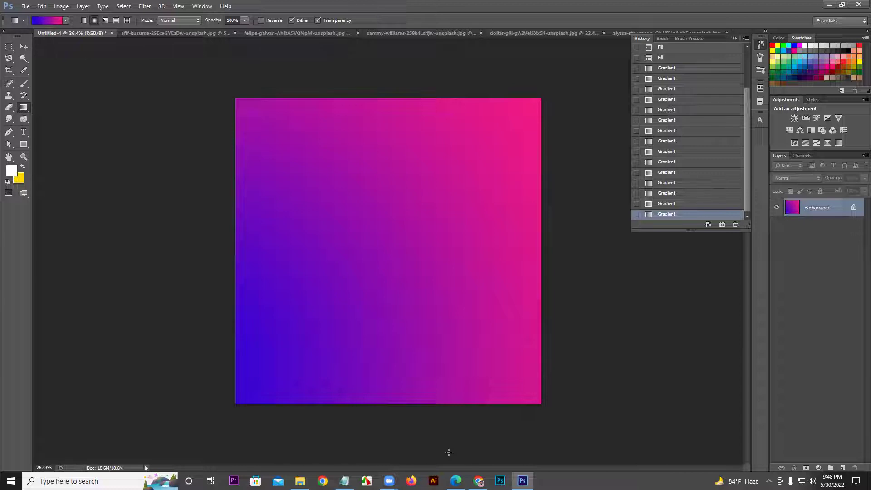
{"action": "left_click", "coordinate": [103, 23]}
{"action": "left_click", "coordinate": [86, 35]}
{"action": "left_click", "coordinate": [94, 21]}
Step: Drag from the middle of the left edge toward the centre to place deep blue along the left
{"action": "mouse_move", "coordinate": [232, 227]}
{"action": "left_mouse_down"}
{"action": "mouse_move", "coordinate": [459, 241]}
{"action": "mouse_move", "coordinate": [453, 250]}
{"action": "left_mouse_up"}
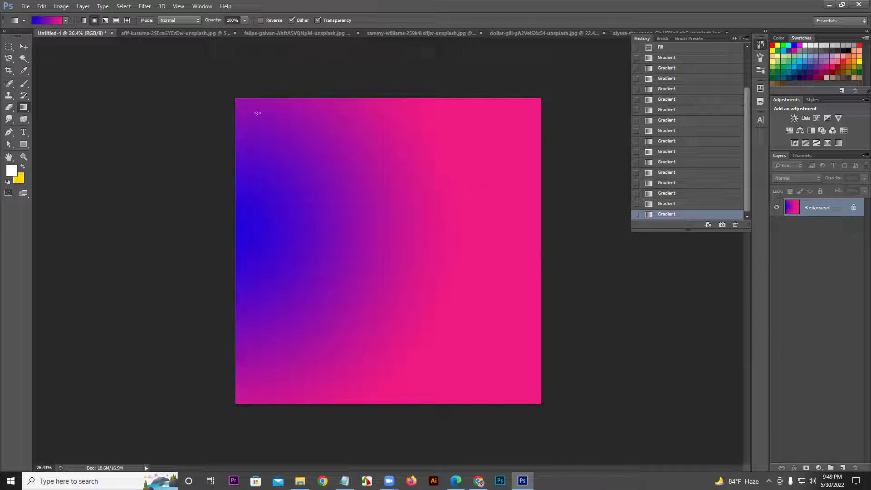
Step: Resize the canvas to 1500 × 1500 pixels with Relative unchecked, accepting the clipping warning
{"action": "left_click", "coordinate": [62, 7]}
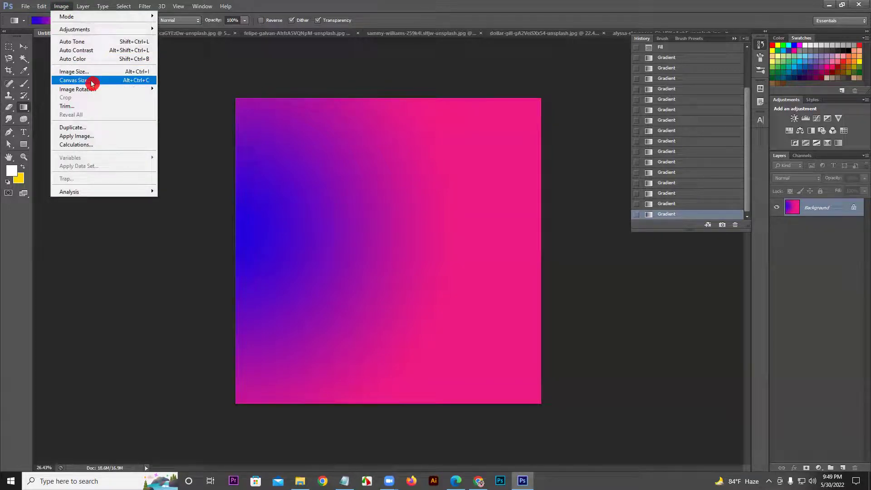
{"action": "left_click", "coordinate": [134, 80]}
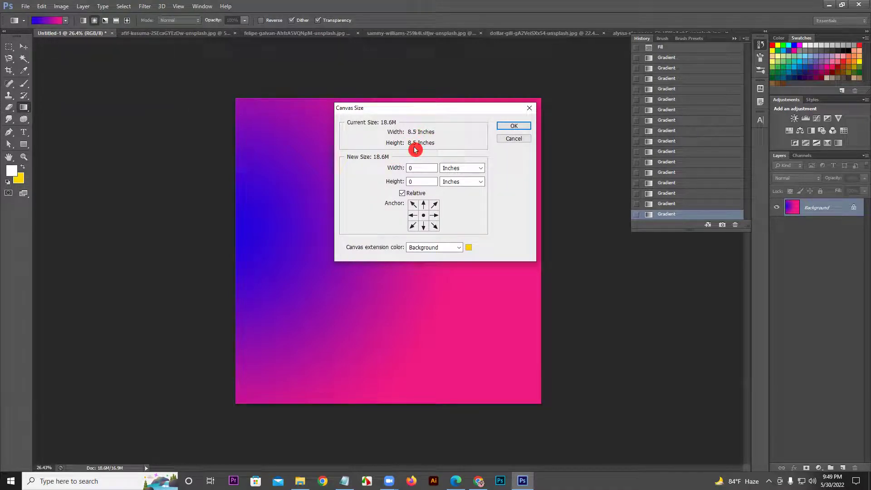
{"action": "left_click", "coordinate": [450, 169]}
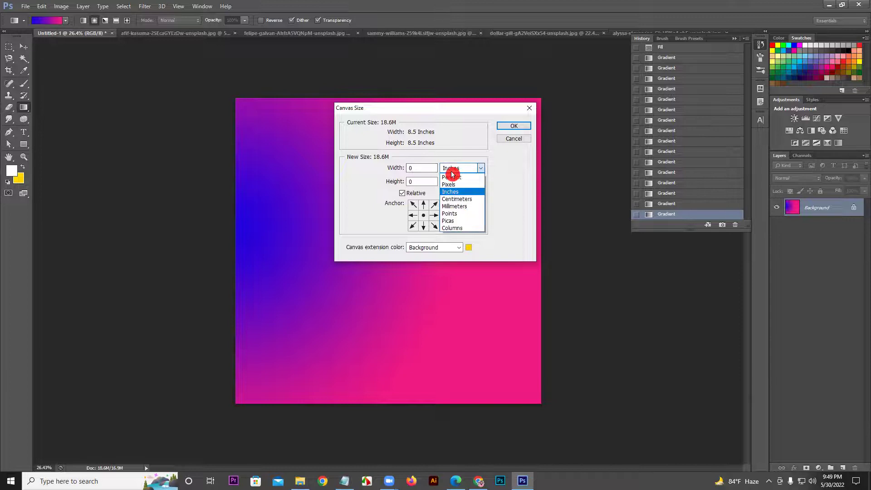
{"action": "left_click", "coordinate": [448, 185]}
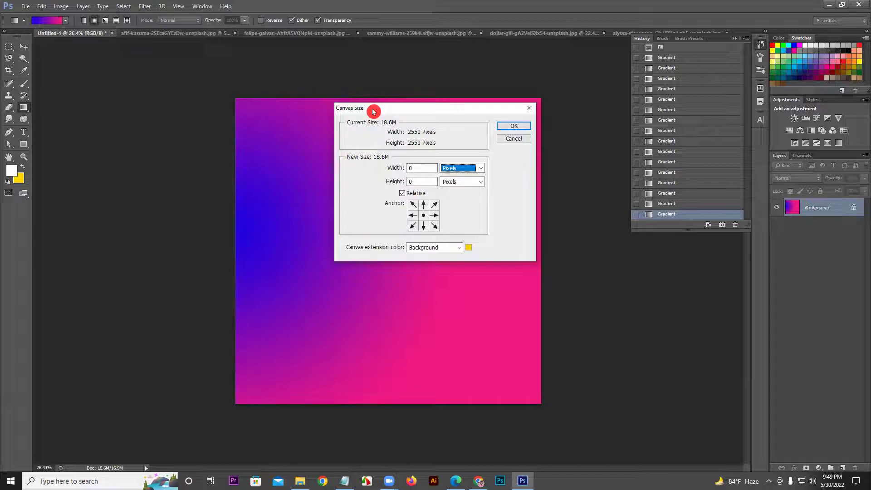
{"action": "left_click_drag", "start_coordinate": [379, 112], "coordinate": [493, 157]}
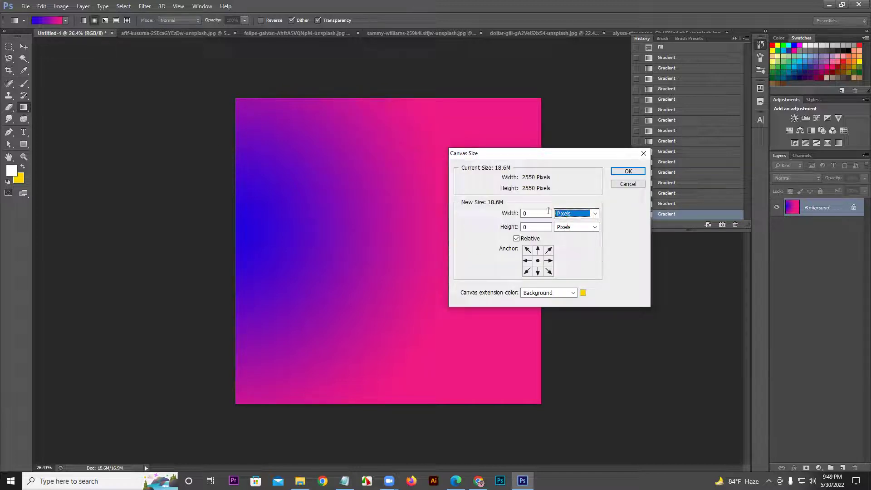
{"action": "left_click", "coordinate": [532, 210]}
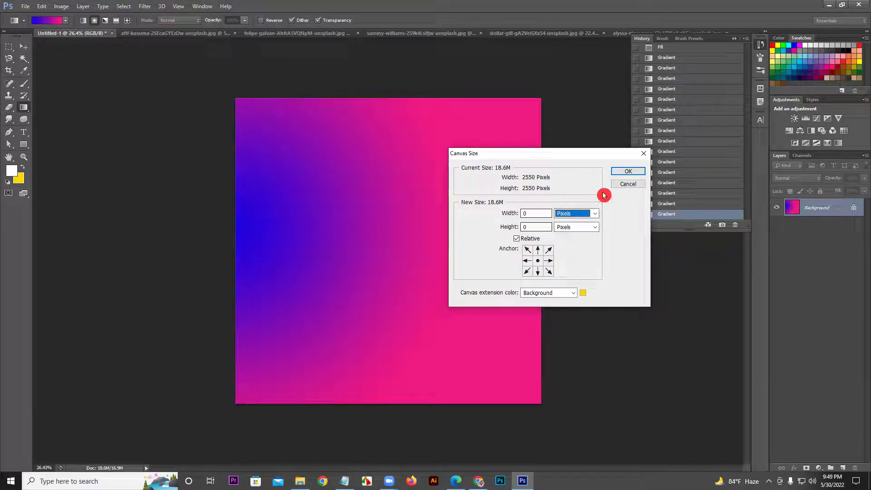
{"action": "left_click", "coordinate": [525, 241]}
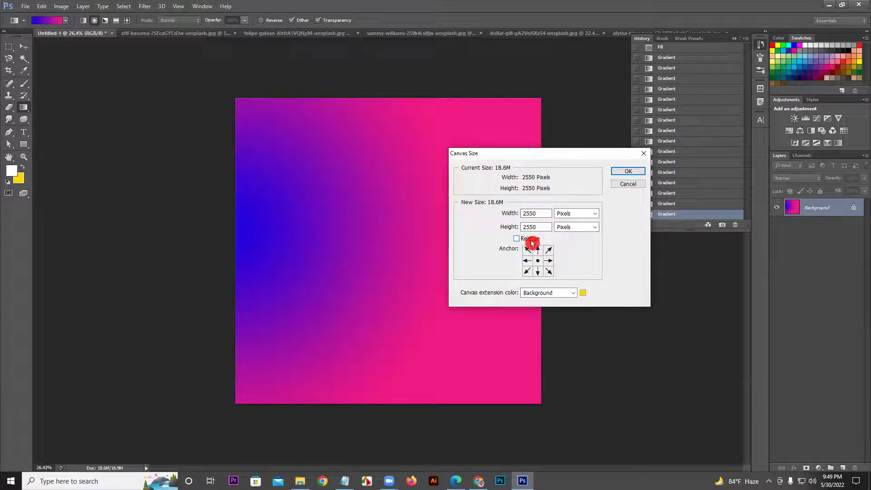
{"action": "double_click", "coordinate": [532, 218]}
{"action": "type", "text": "1500"}
{"action": "double_click", "coordinate": [535, 228]}
{"action": "type", "text": "1500"}
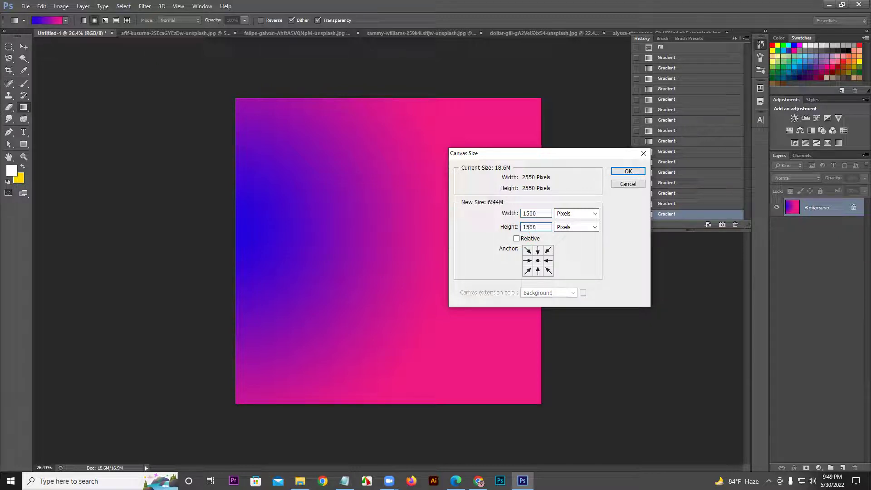
{"action": "left_click", "coordinate": [629, 172]}
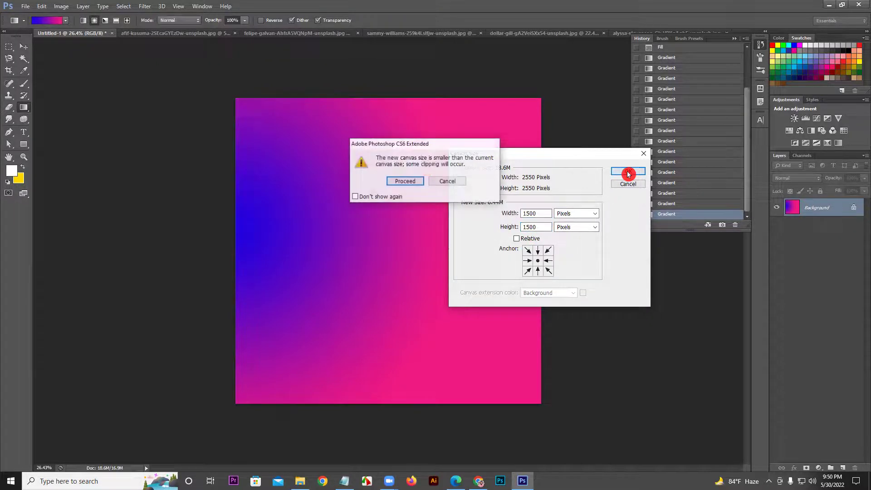
{"action": "left_click", "coordinate": [406, 181]}
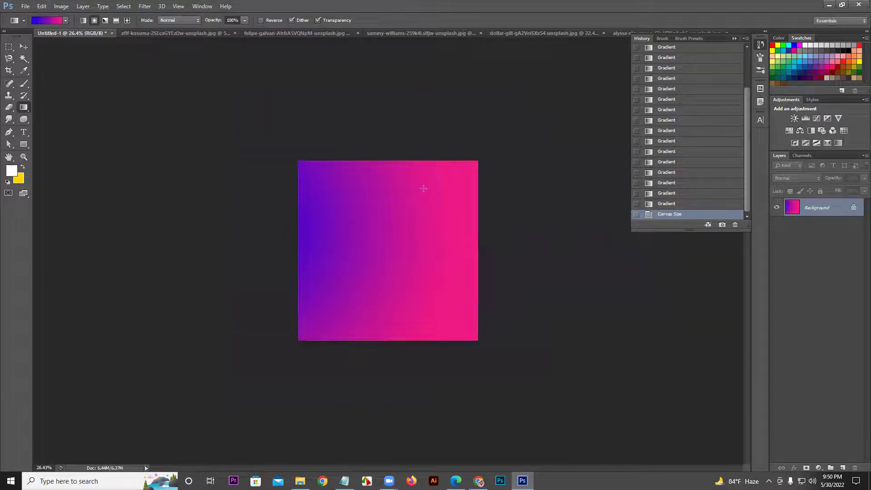
Step: Reopen Canvas Size to check the dimensions in pixels, close it unchanged, and zoom in
{"action": "left_click", "coordinate": [61, 6]}
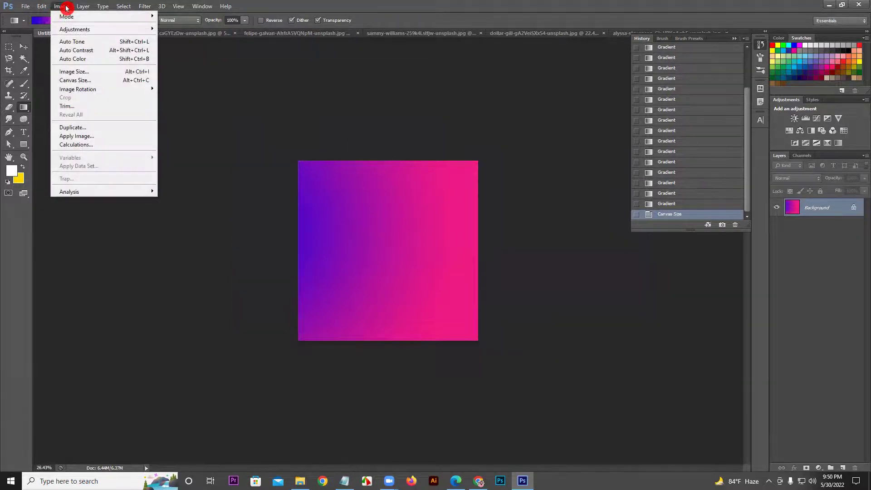
{"action": "left_click", "coordinate": [84, 82]}
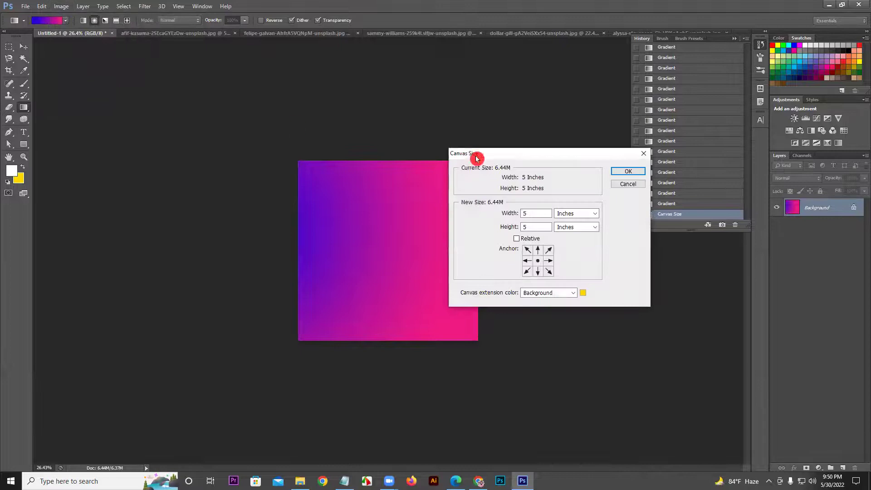
{"action": "left_click", "coordinate": [580, 215]}
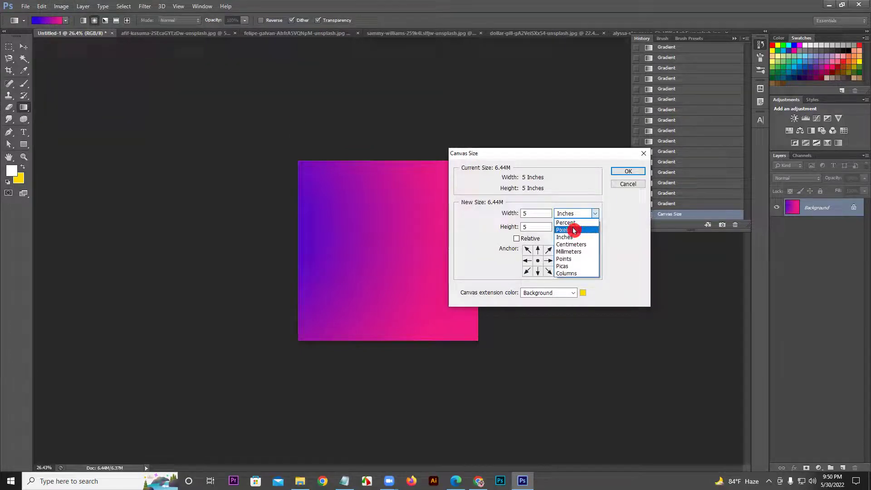
{"action": "left_click", "coordinate": [568, 229]}
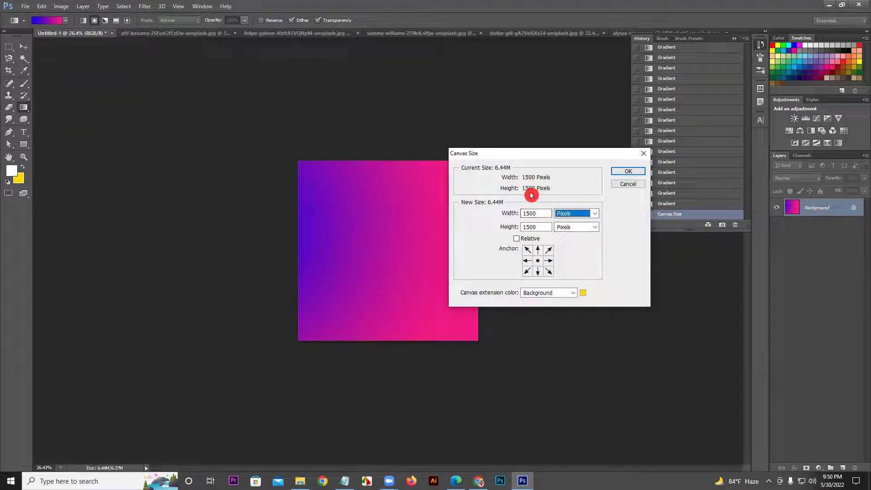
{"action": "left_click", "coordinate": [628, 184]}
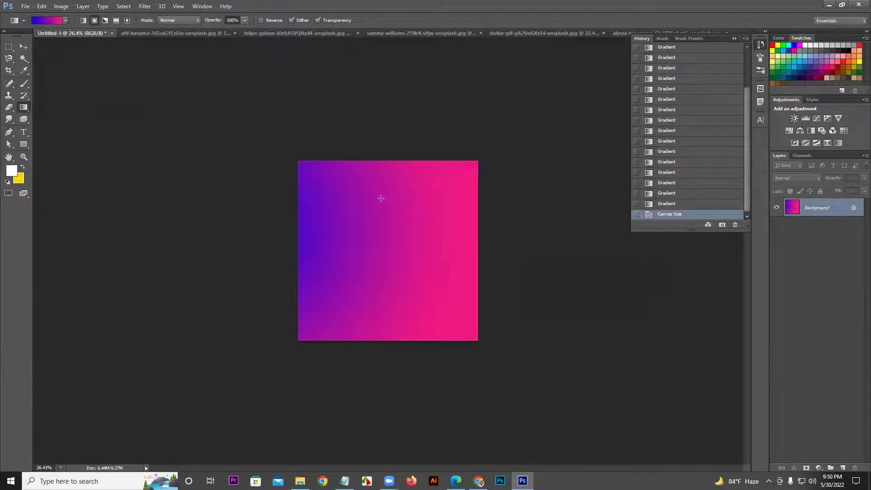
{"action": "key", "text": "z"}
{"action": "left_click_drag", "start_coordinate": [397, 218], "coordinate": [426, 204]}
Step: Draw several angle gradients across the canvas from different directions
{"action": "key", "text": "g"}
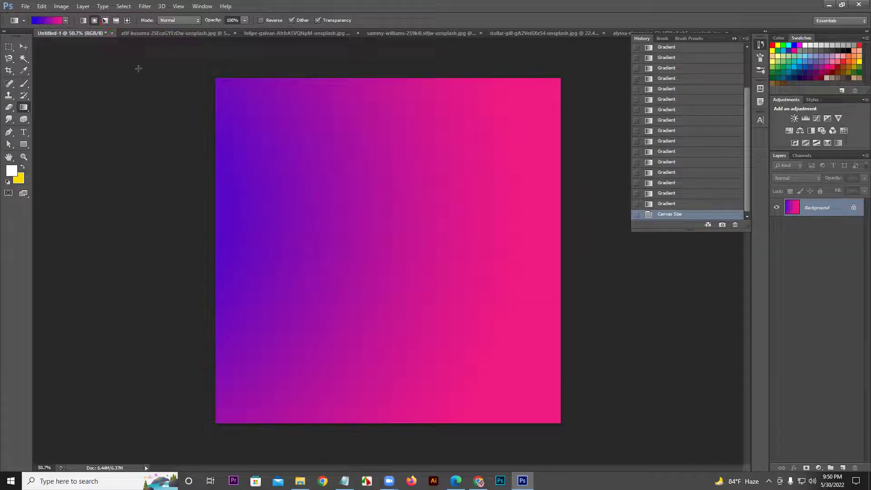
{"action": "left_click", "coordinate": [108, 23]}
{"action": "left_click_drag", "start_coordinate": [410, 205], "coordinate": [293, 393]}
{"action": "left_click_drag", "start_coordinate": [486, 236], "coordinate": [524, 216]}
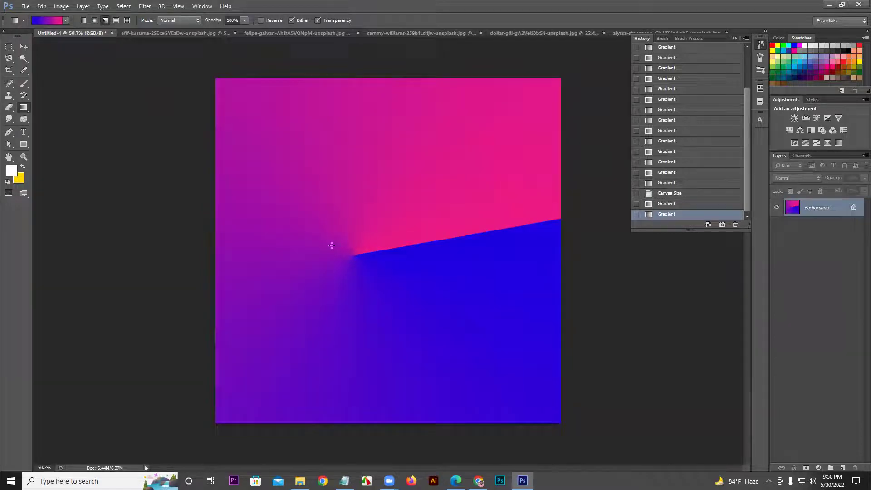
{"action": "left_click_drag", "start_coordinate": [560, 79], "coordinate": [216, 421]}
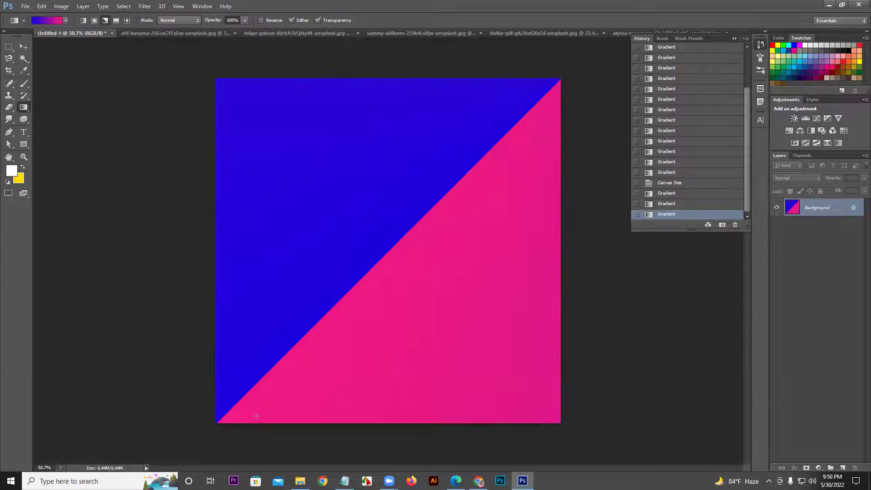
{"action": "left_click_drag", "start_coordinate": [338, 63], "coordinate": [456, 463]}
Step: Try reflected gradients horizontally and vertically, including a pink-blue-pink one
{"action": "left_click", "coordinate": [117, 22]}
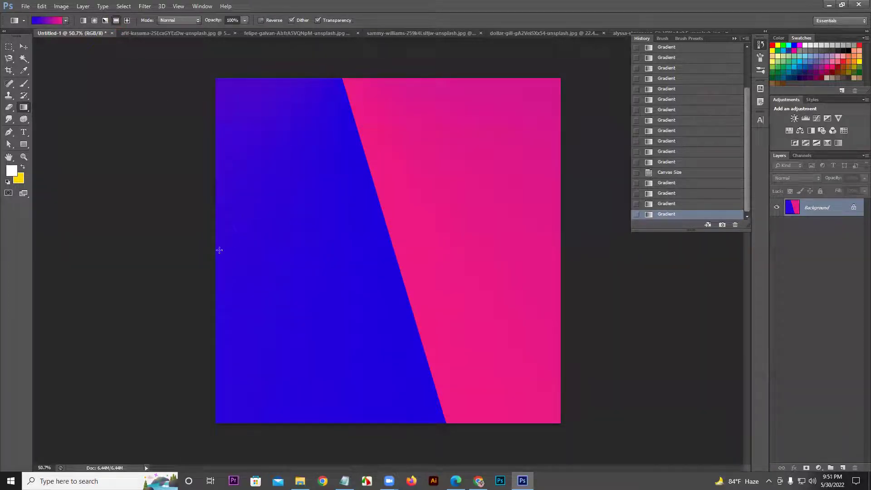
{"action": "left_click_drag", "start_coordinate": [220, 253], "coordinate": [561, 248]}
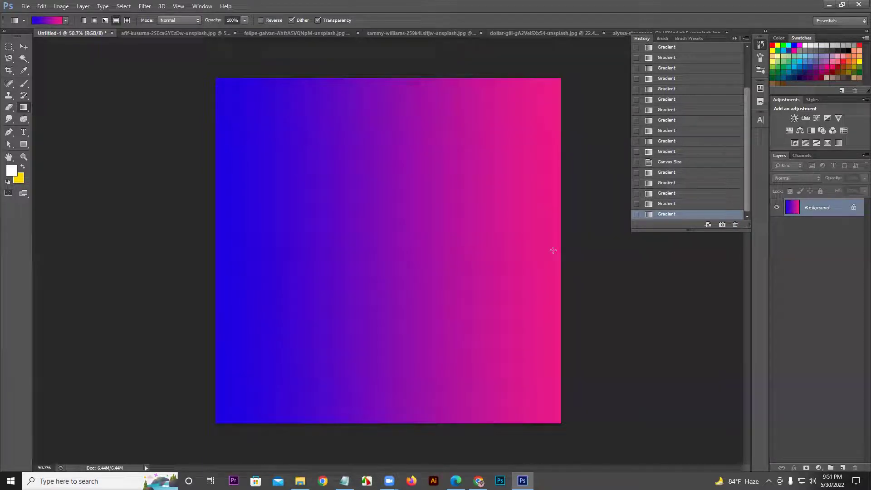
{"action": "left_click_drag", "start_coordinate": [564, 241], "coordinate": [214, 284]}
{"action": "left_click_drag", "start_coordinate": [387, 59], "coordinate": [384, 448]}
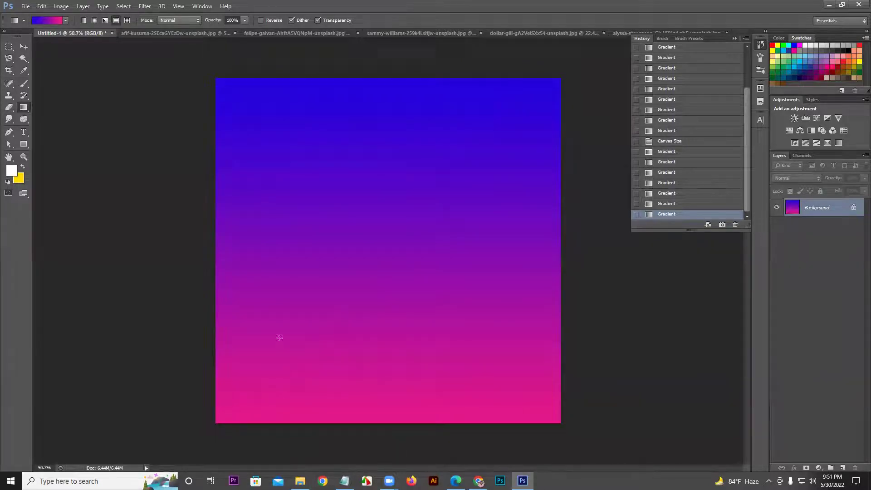
{"action": "left_click_drag", "start_coordinate": [391, 236], "coordinate": [369, 80]}
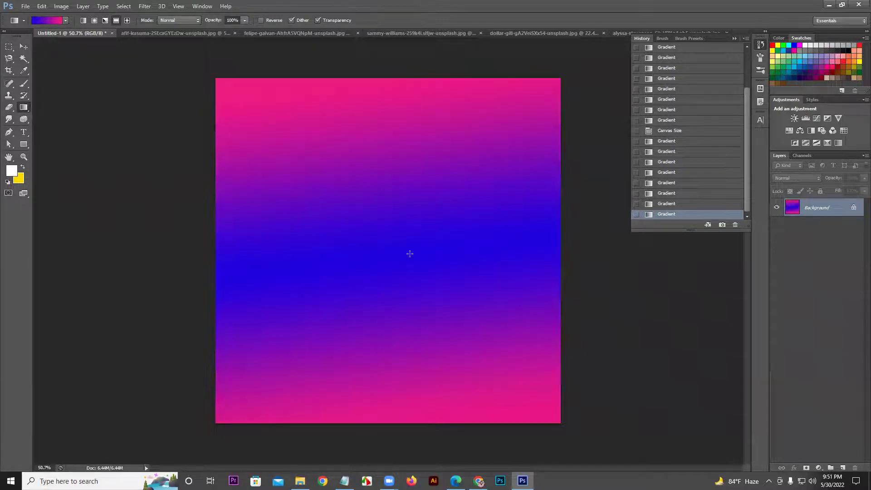
{"action": "left_click_drag", "start_coordinate": [414, 250], "coordinate": [162, 245]}
{"action": "left_click_drag", "start_coordinate": [364, 246], "coordinate": [546, 250]}
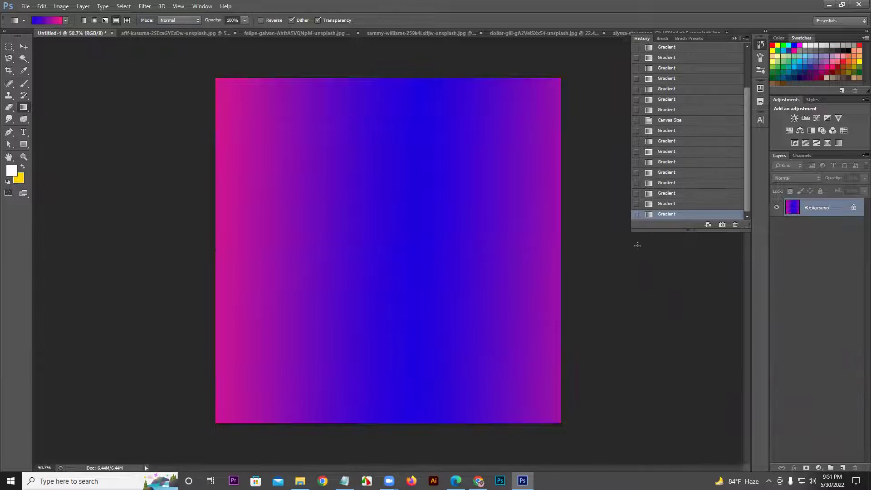
{"action": "left_click_drag", "start_coordinate": [409, 78], "coordinate": [396, 274]}
Step: Undo, draw a bottom-to-top linear gradient, then a reflected one with a blue centre
{"action": "left_click", "coordinate": [83, 20]}
{"action": "key", "text": "ctrl+z"}
{"action": "left_click_drag", "start_coordinate": [384, 257], "coordinate": [417, 82]}
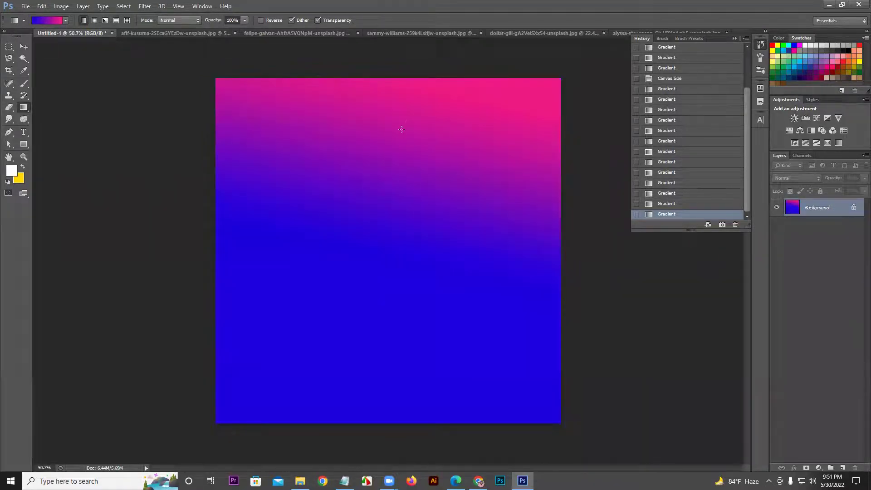
{"action": "left_click", "coordinate": [116, 20]}
{"action": "left_click_drag", "start_coordinate": [396, 250], "coordinate": [190, 241]}
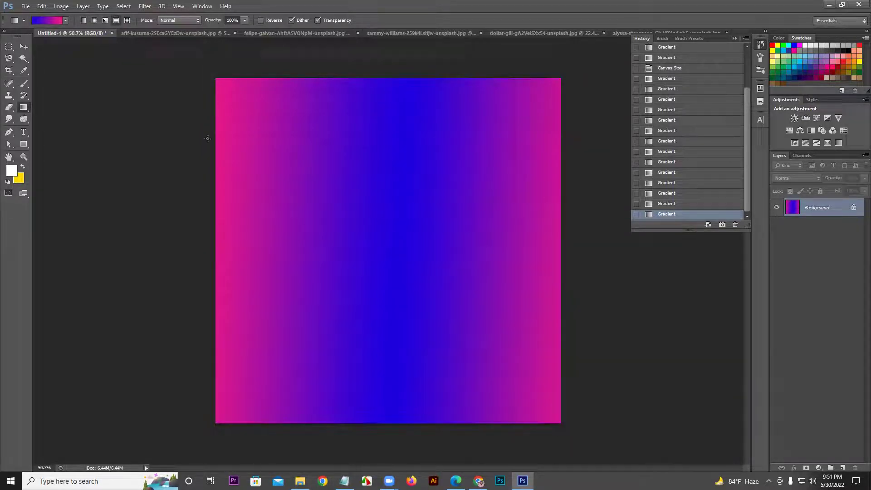
Step: Draw several diamond gradients, then fill the whole canvas with white
{"action": "left_click", "coordinate": [127, 20]}
{"action": "left_click_drag", "start_coordinate": [446, 196], "coordinate": [326, 329]}
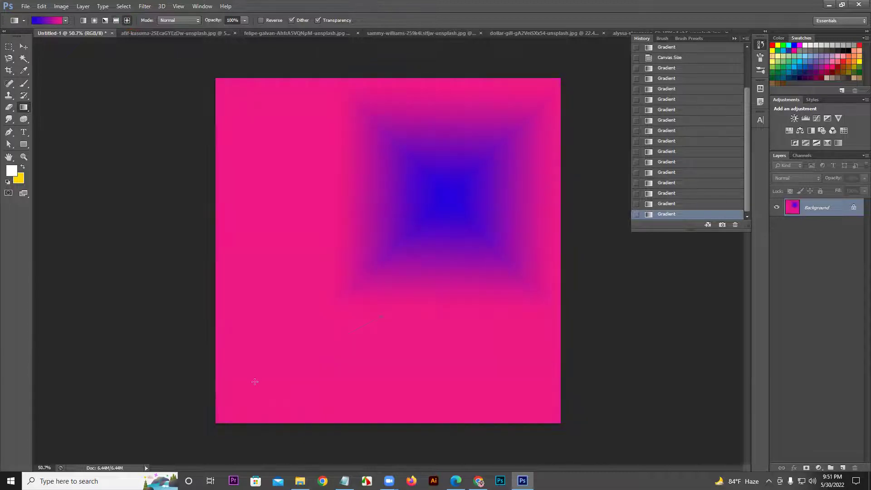
{"action": "left_click_drag", "start_coordinate": [255, 381], "coordinate": [255, 382]}
{"action": "left_click_drag", "start_coordinate": [281, 350], "coordinate": [363, 277]}
{"action": "left_click_drag", "start_coordinate": [438, 189], "coordinate": [423, 222]}
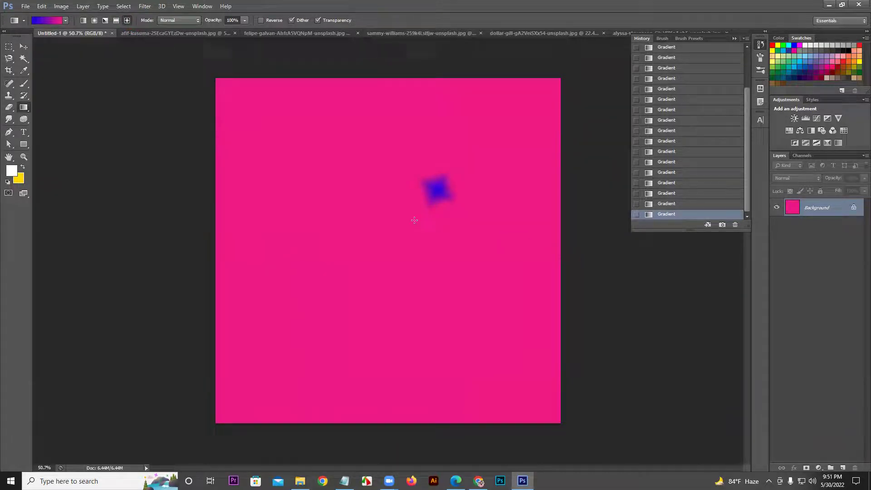
{"action": "key", "text": "alt+BackSpace"}
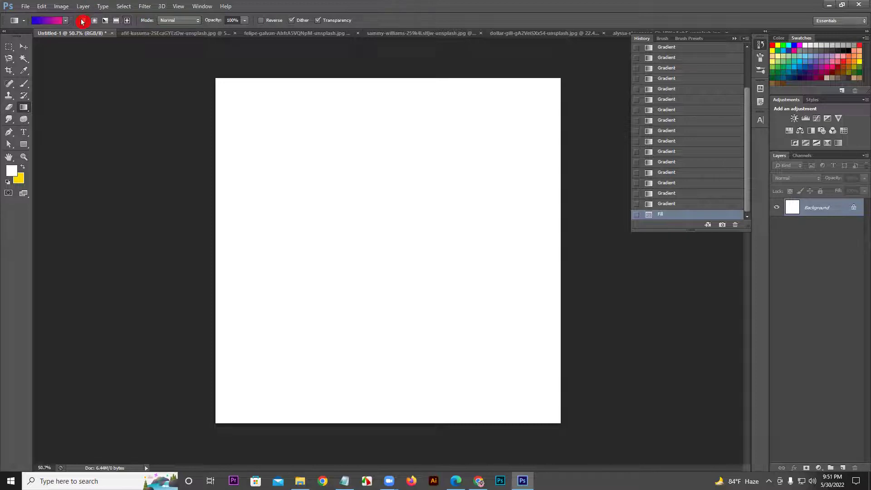
Step: Add a red middle colour stop, making the gradient blue-red-pink
{"action": "left_click", "coordinate": [42, 21]}
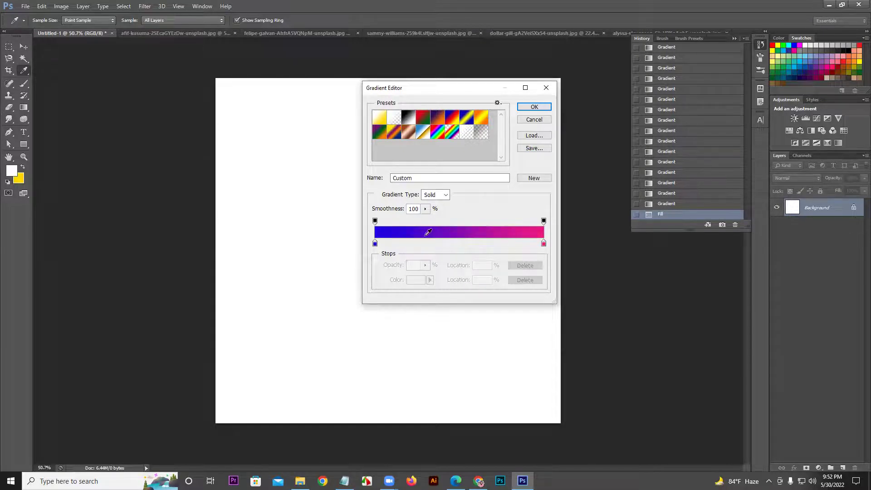
{"action": "left_click", "coordinate": [452, 244]}
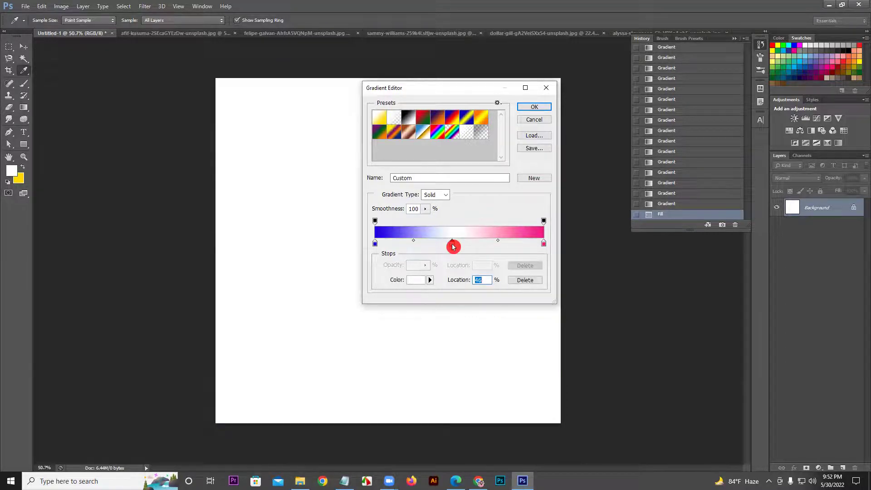
{"action": "double_click", "coordinate": [452, 245]}
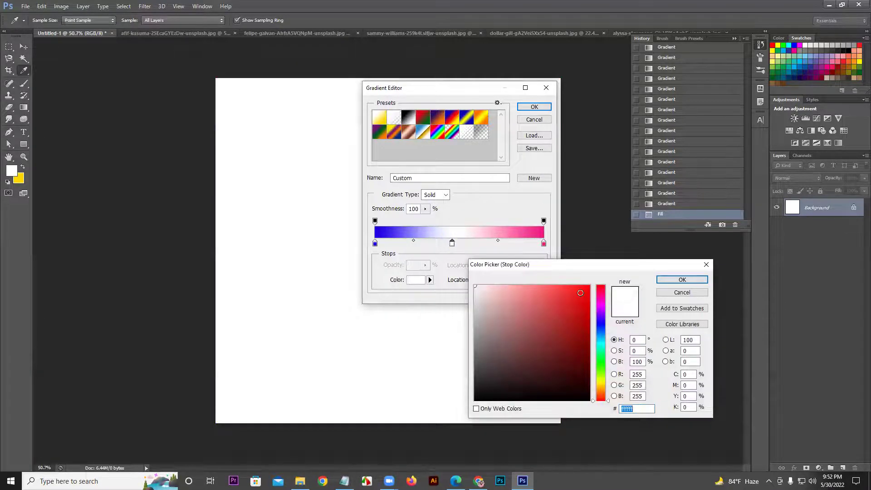
{"action": "left_click", "coordinate": [589, 287]}
{"action": "left_click", "coordinate": [683, 280]}
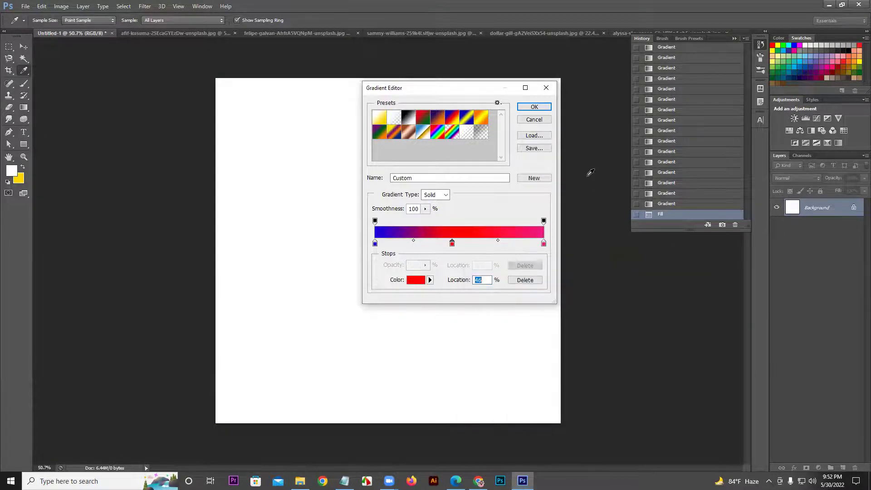
{"action": "left_click", "coordinate": [542, 108]}
Step: Apply the blue-red-pink gradient across the canvas, undo and redraw it, then restore white
{"action": "left_click_drag", "start_coordinate": [188, 251], "coordinate": [403, 251]}
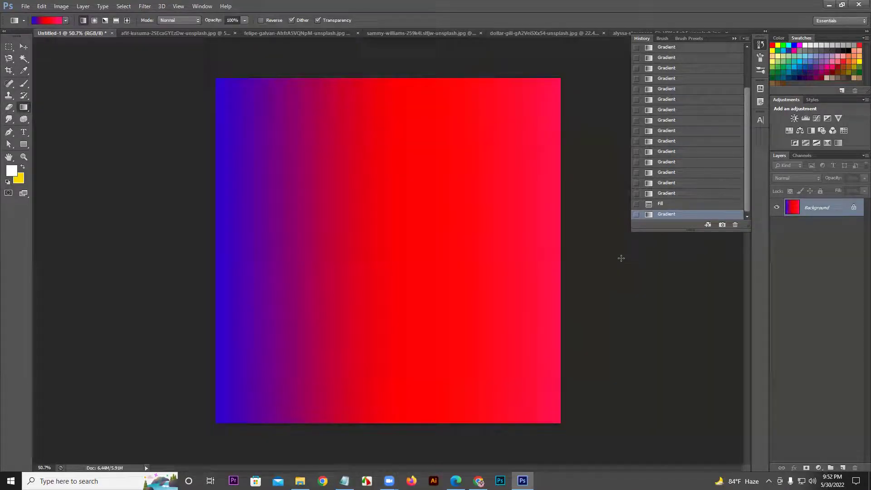
{"action": "key", "text": "ctrl+z"}
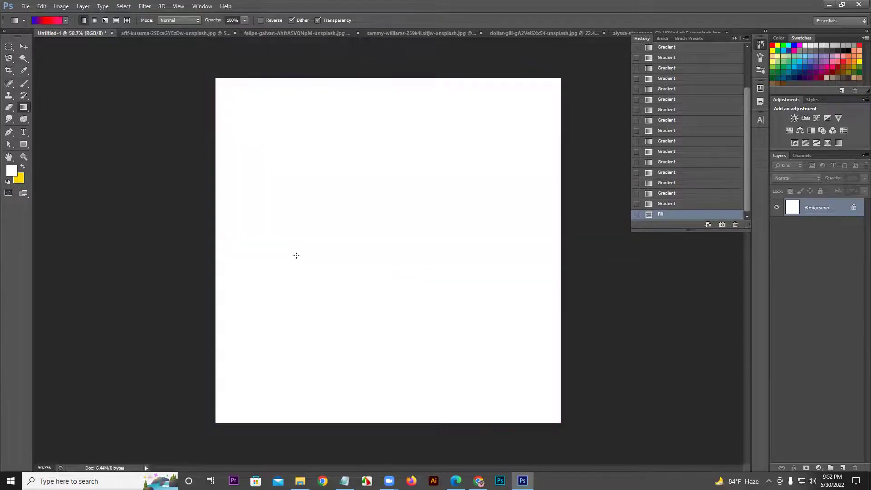
{"action": "left_click_drag", "start_coordinate": [214, 240], "coordinate": [567, 193]}
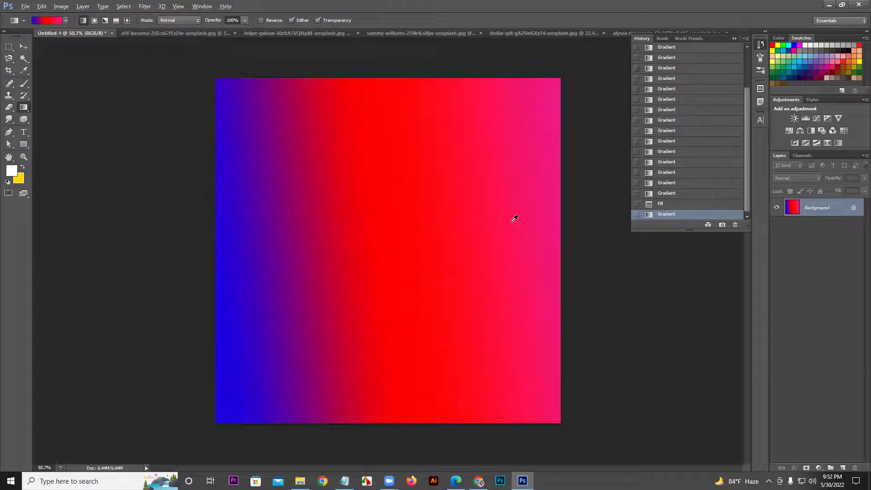
{"action": "key", "text": "F12"}
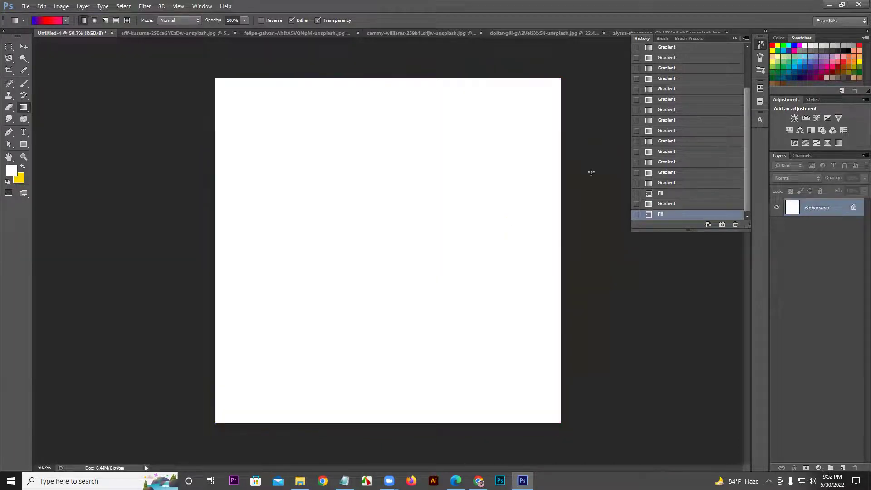
Step: Step through earlier gradient History states, ending back on the white canvas state
{"action": "scroll", "coordinate": [634, 148], "scroll_direction": "up", "scroll_amount": 5}
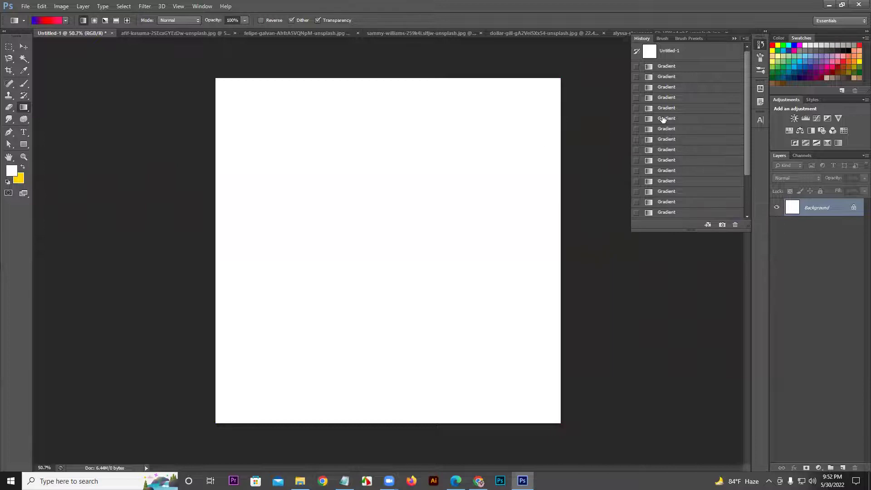
{"action": "left_click", "coordinate": [741, 98]}
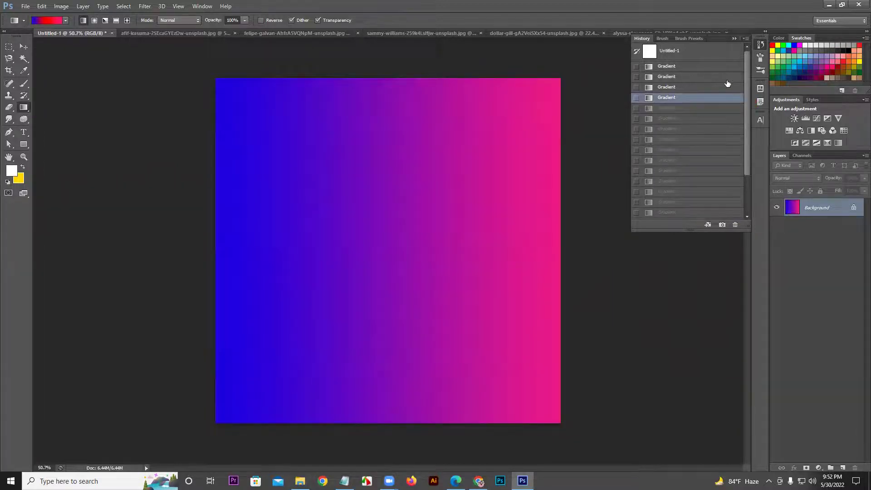
{"action": "scroll", "coordinate": [695, 68], "scroll_direction": "down", "scroll_amount": 3}
{"action": "left_click", "coordinate": [686, 63]}
{"action": "left_click_drag", "start_coordinate": [743, 101], "coordinate": [751, 162]}
{"action": "left_click", "coordinate": [695, 49]}
{"action": "left_click", "coordinate": [679, 214]}
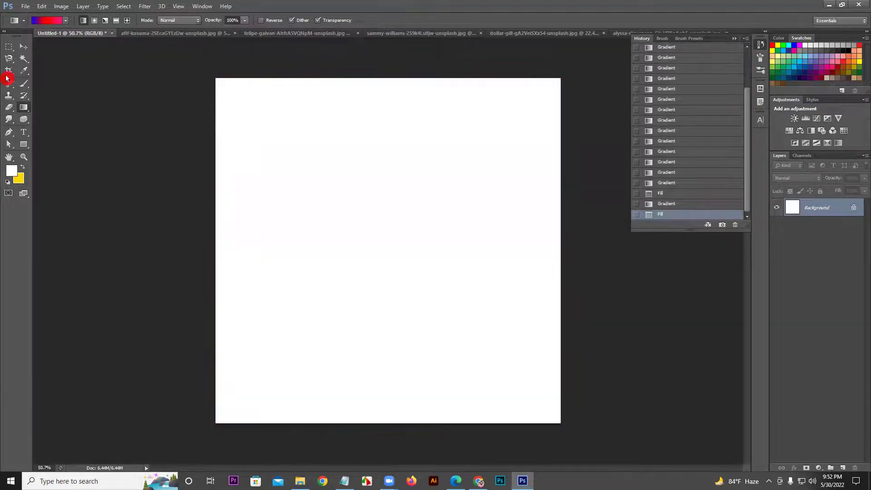
{"action": "left_click", "coordinate": [53, 22]}
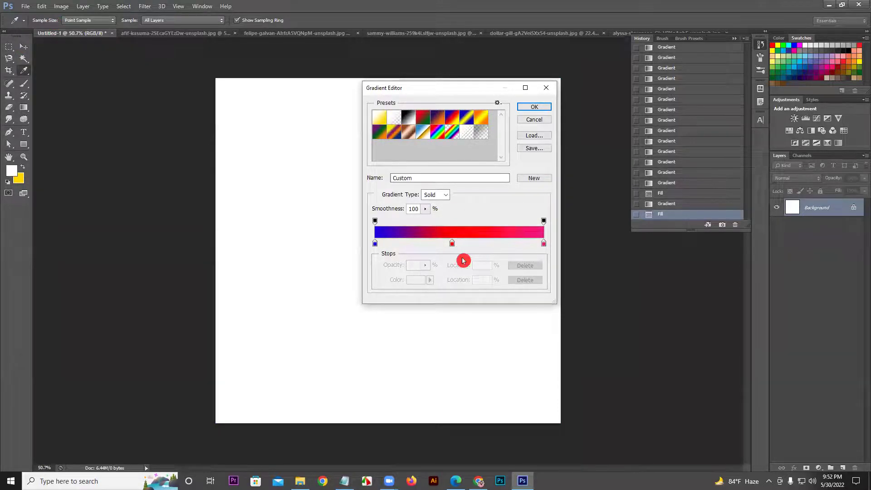
Step: Delete the red middle stop, add red stops at 46% and 87%, then remove both
{"action": "left_click", "coordinate": [452, 244]}
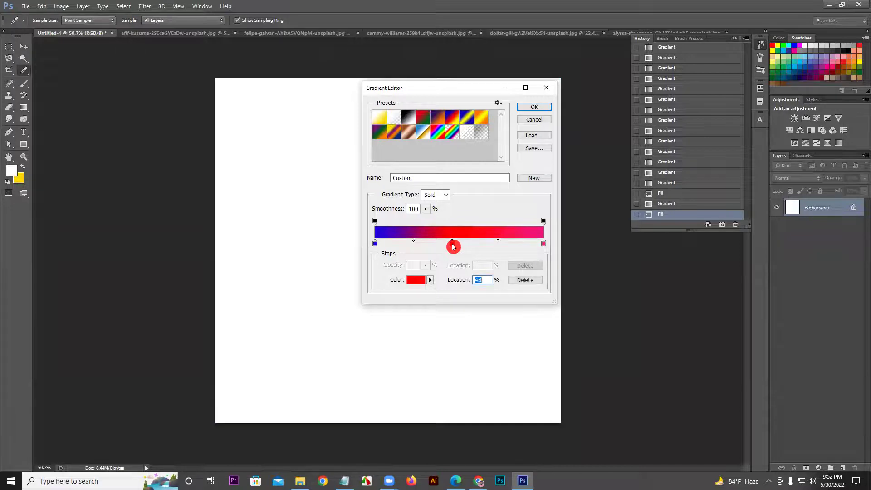
{"action": "left_click", "coordinate": [526, 280]}
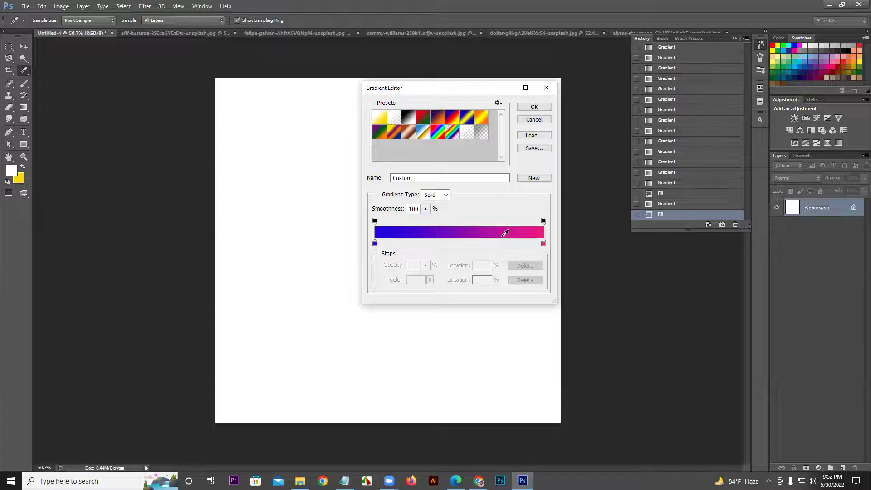
{"action": "left_click", "coordinate": [452, 242]}
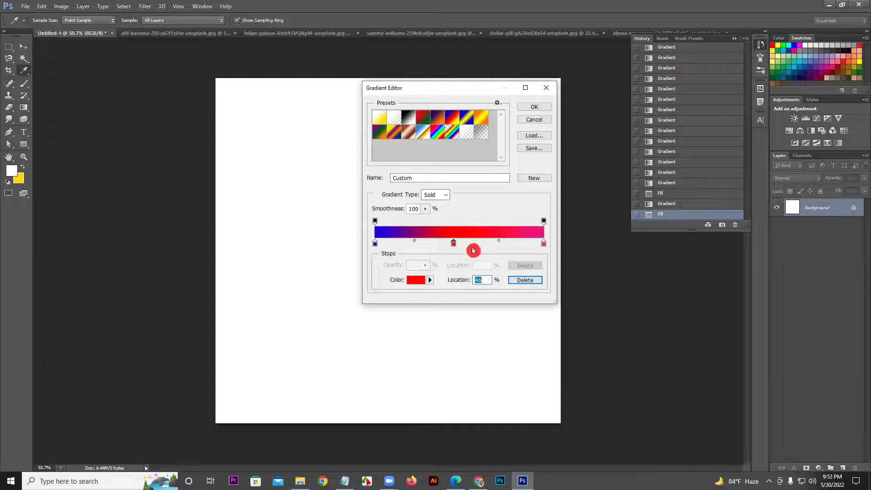
{"action": "left_click", "coordinate": [522, 244]}
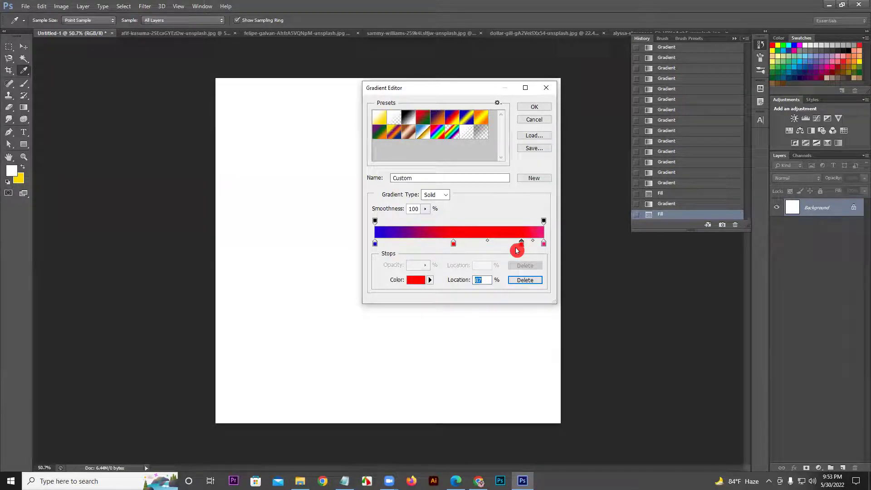
{"action": "left_click_drag", "start_coordinate": [522, 244], "coordinate": [507, 257]}
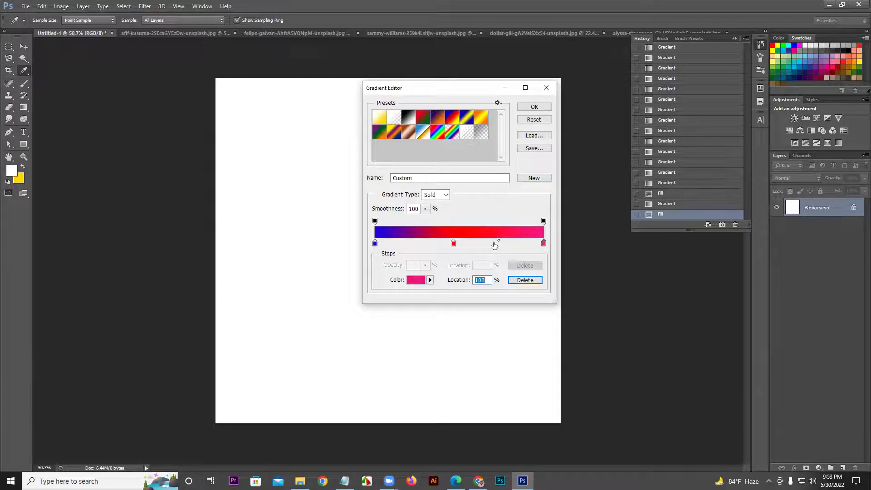
{"action": "left_click", "coordinate": [454, 244]}
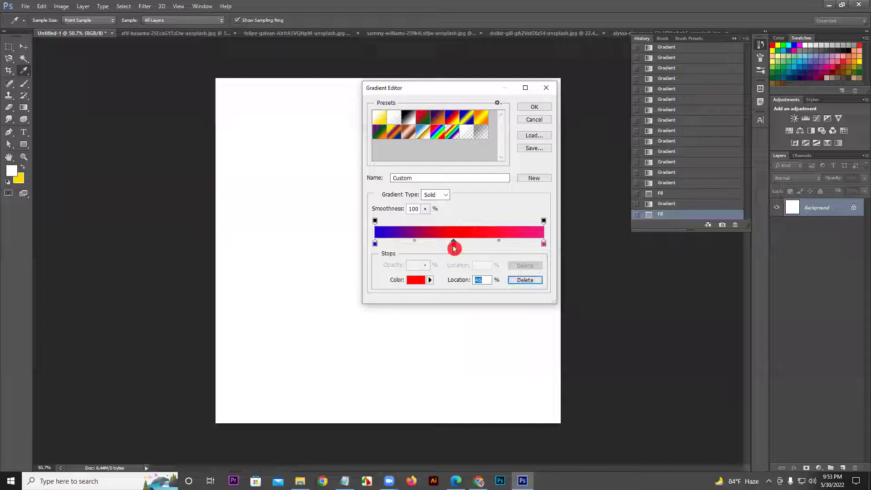
{"action": "left_click_drag", "start_coordinate": [453, 246], "coordinate": [459, 255]}
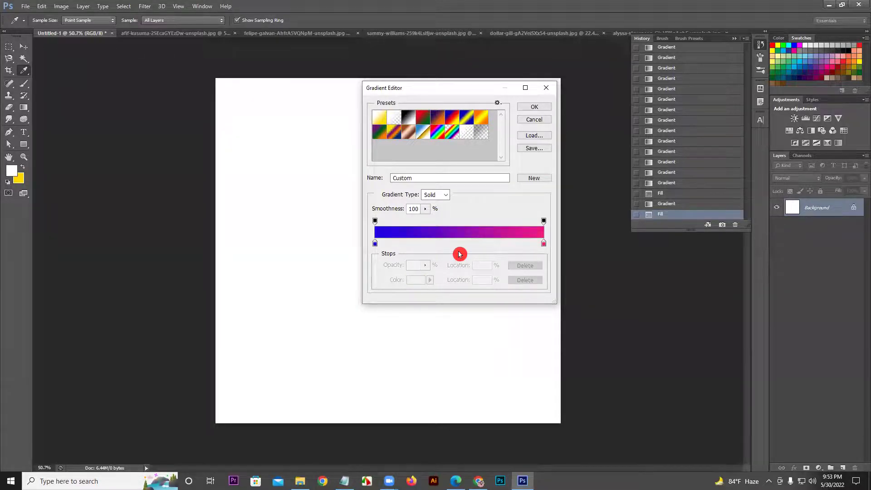
Step: Recolour the stops bright blue (left) and deep blue (right), then apply the gradient left to right
{"action": "double_click", "coordinate": [375, 244]}
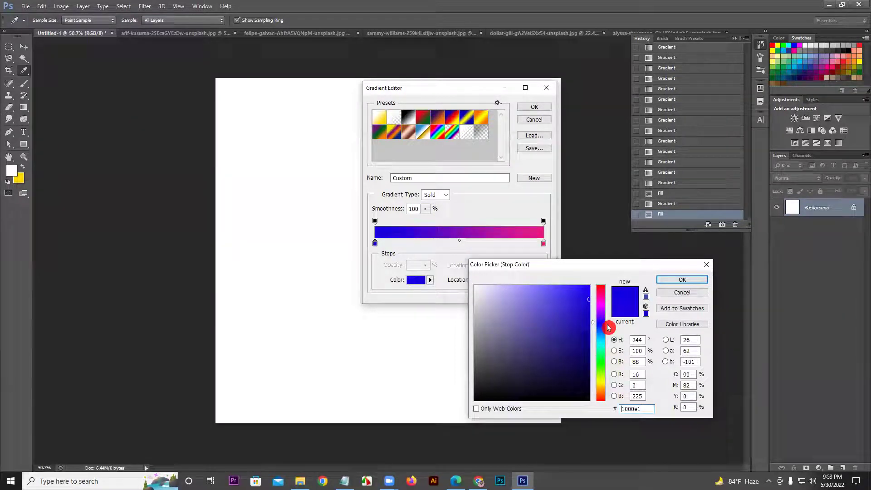
{"action": "mouse_move", "coordinate": [570, 301]}
{"action": "left_mouse_down"}
{"action": "mouse_move", "coordinate": [566, 281]}
{"action": "mouse_move", "coordinate": [598, 352]}
{"action": "mouse_move", "coordinate": [577, 278]}
{"action": "mouse_move", "coordinate": [567, 274]}
{"action": "left_mouse_up"}
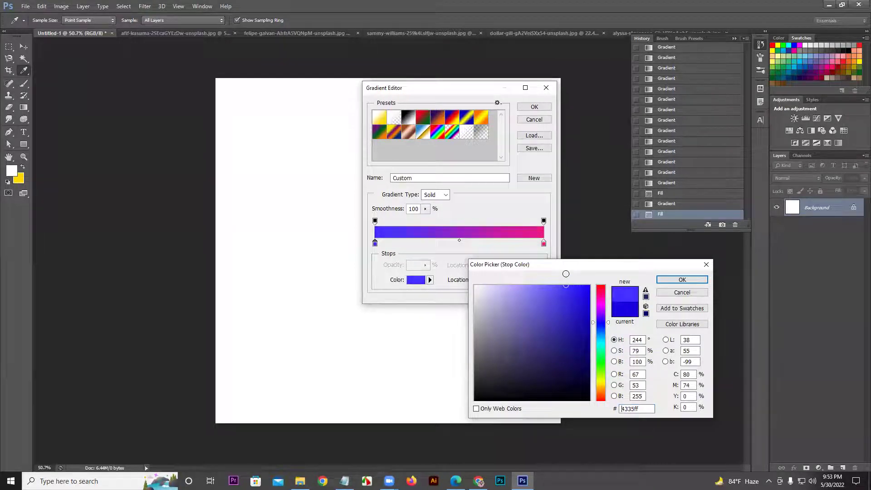
{"action": "left_click", "coordinate": [682, 280]}
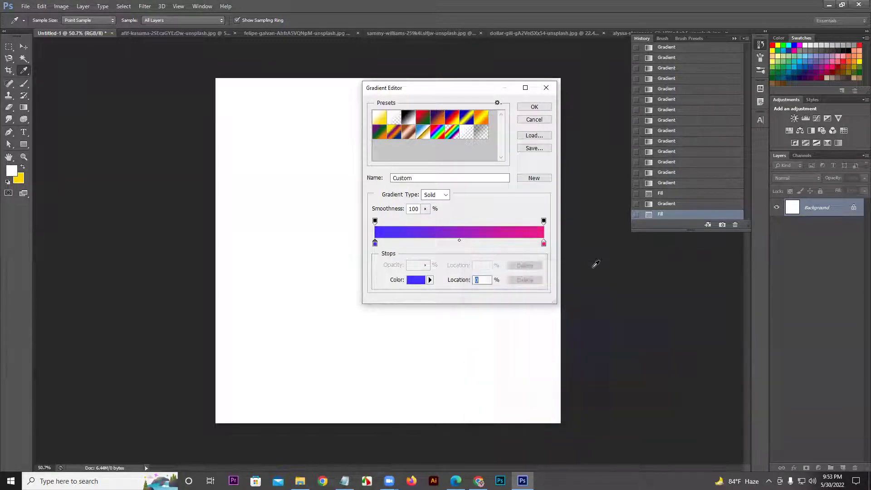
{"action": "double_click", "coordinate": [545, 244]}
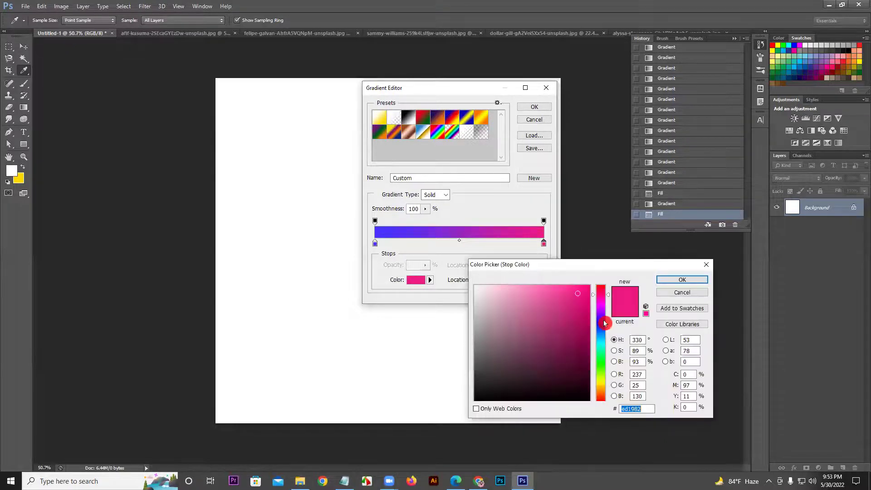
{"action": "left_click", "coordinate": [594, 322]}
{"action": "left_click", "coordinate": [589, 324]}
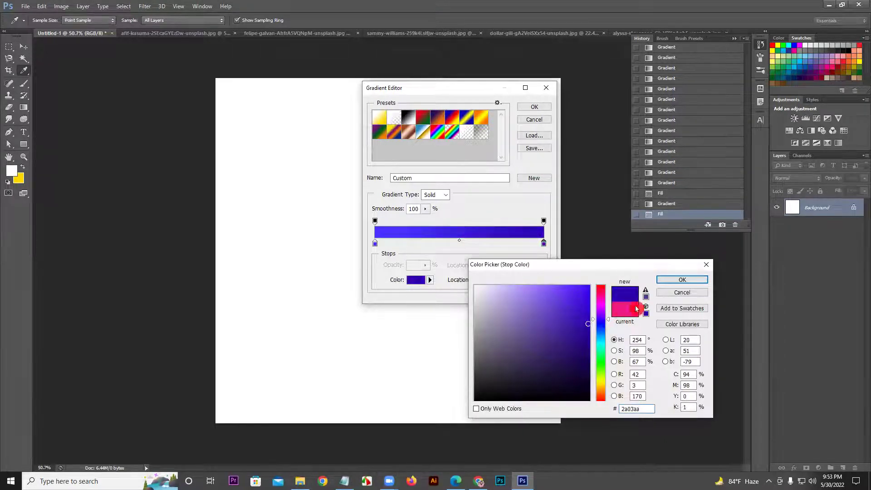
{"action": "left_click", "coordinate": [690, 282]}
{"action": "left_click", "coordinate": [535, 108]}
{"action": "left_click_drag", "start_coordinate": [278, 204], "coordinate": [540, 243]}
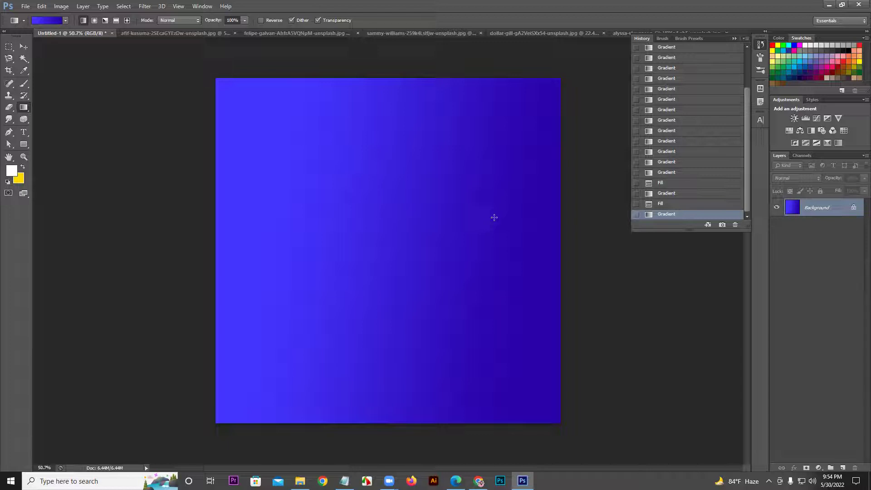
Step: Set the left stop to bright blue and the right stop to deep purple
{"action": "left_click", "coordinate": [50, 20]}
{"action": "left_click", "coordinate": [375, 221]}
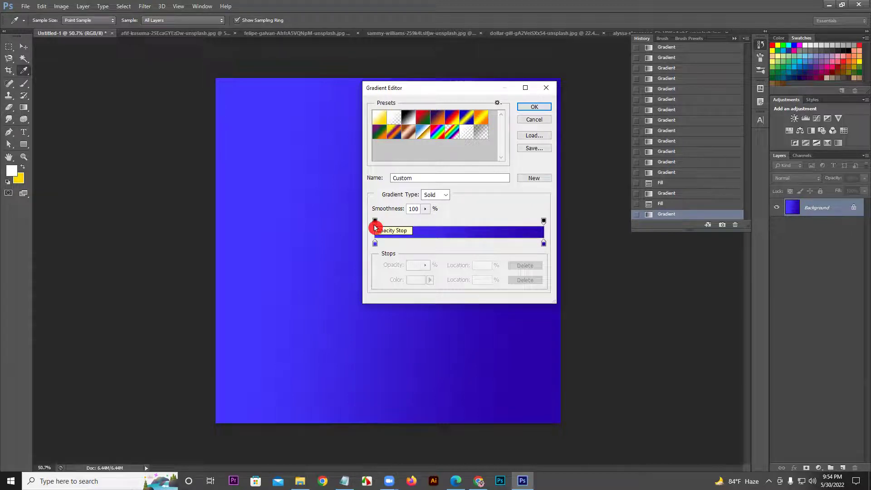
{"action": "double_click", "coordinate": [375, 243]}
{"action": "left_click", "coordinate": [601, 320]}
{"action": "left_click_drag", "start_coordinate": [600, 321], "coordinate": [600, 323]}
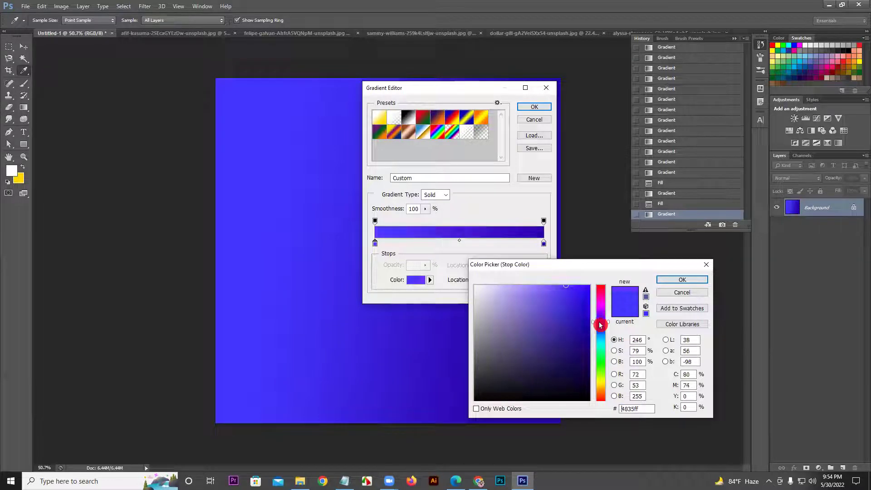
{"action": "left_click", "coordinate": [685, 280]}
{"action": "left_click", "coordinate": [545, 245]}
{"action": "double_click", "coordinate": [544, 245]}
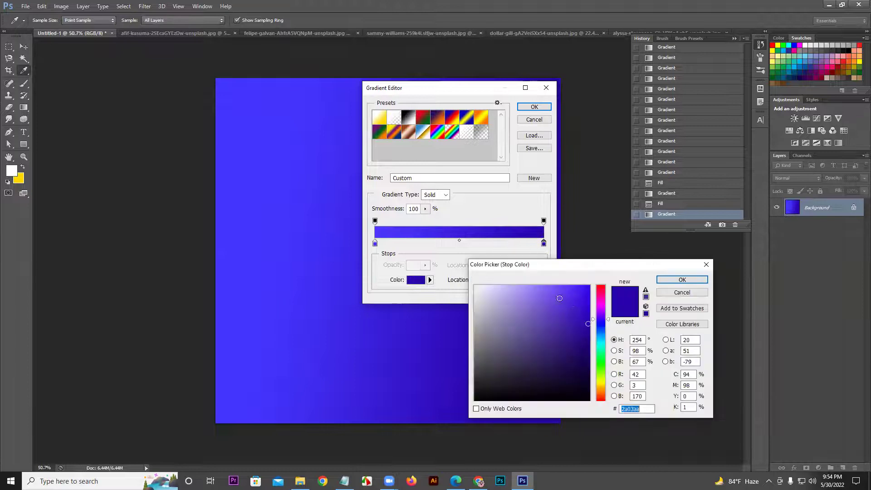
{"action": "left_click_drag", "start_coordinate": [600, 336], "coordinate": [602, 317]}
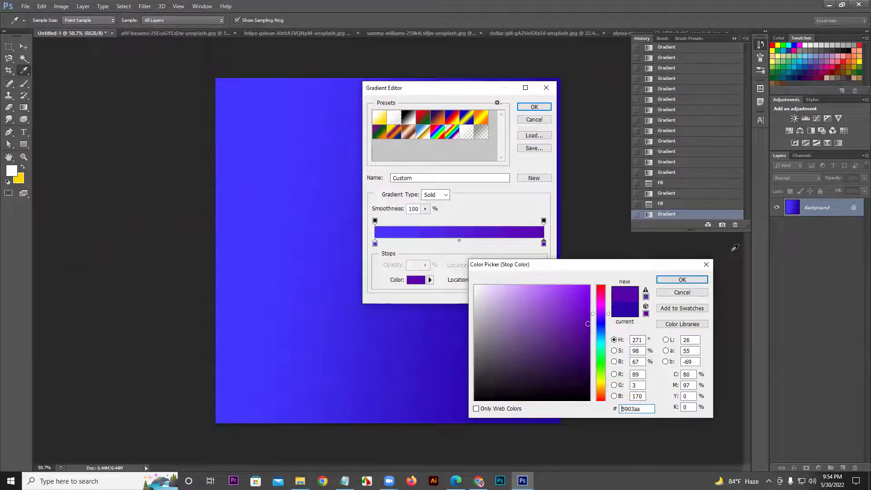
{"action": "left_click", "coordinate": [683, 280]}
{"action": "left_click", "coordinate": [533, 107]}
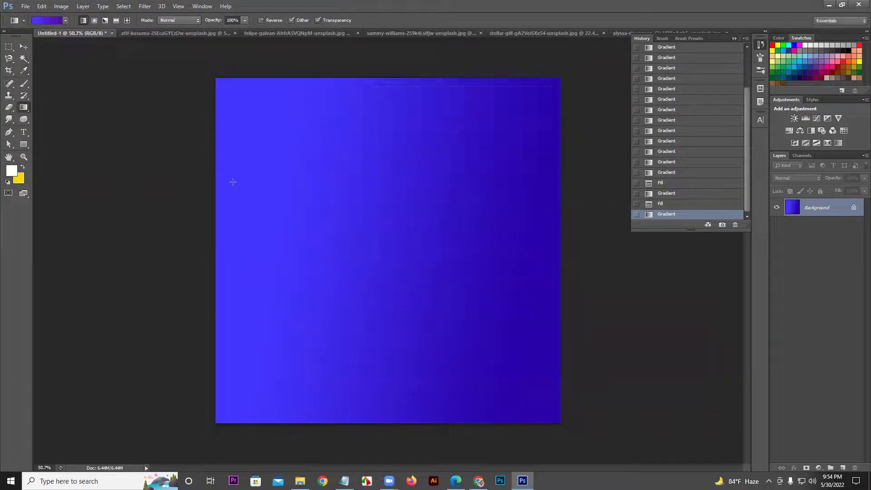
Step: Try linear gradients in several directions, then small and large radial gradients
{"action": "left_click_drag", "start_coordinate": [233, 183], "coordinate": [504, 332]}
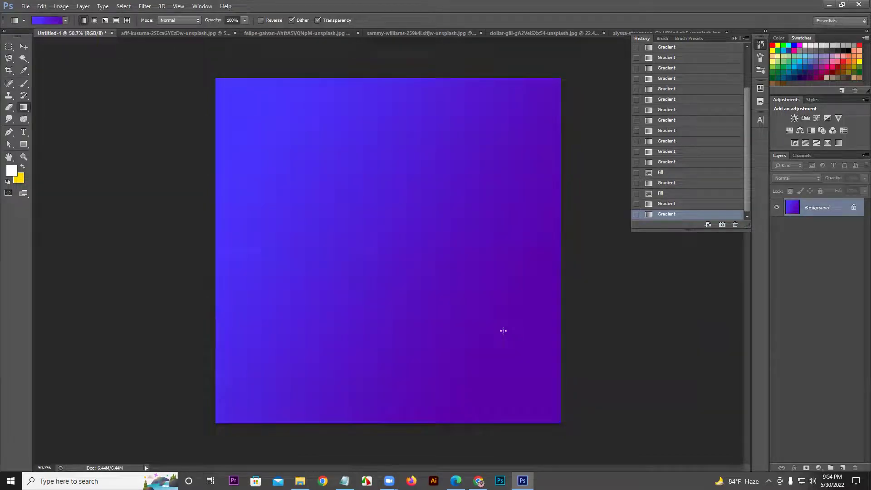
{"action": "left_click_drag", "start_coordinate": [369, 253], "coordinate": [442, 243]}
{"action": "left_click_drag", "start_coordinate": [462, 204], "coordinate": [413, 258]}
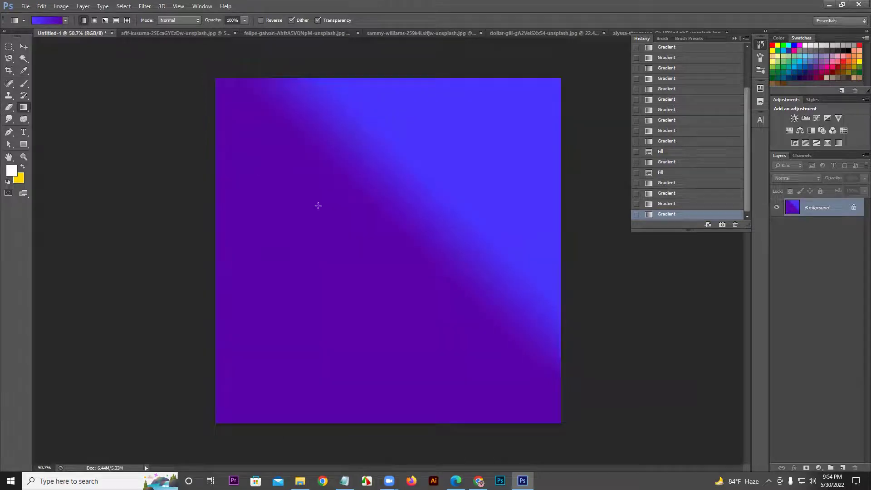
{"action": "left_click", "coordinate": [94, 20]}
{"action": "left_click_drag", "start_coordinate": [345, 218], "coordinate": [344, 245]}
{"action": "left_click_drag", "start_coordinate": [418, 274], "coordinate": [538, 376]}
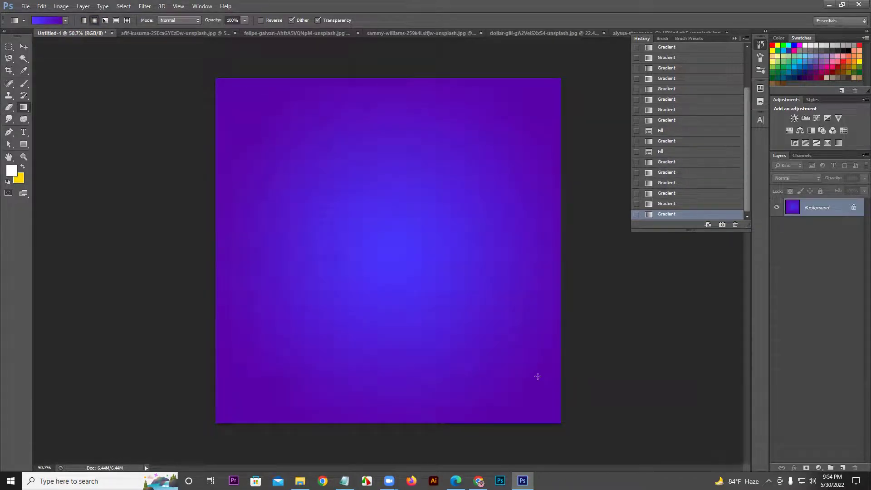
Step: Switch back to Linear and redraw the blue-to-purple gradient diagonally several times
{"action": "left_click", "coordinate": [83, 20]}
{"action": "left_click_drag", "start_coordinate": [105, 71], "coordinate": [579, 351]}
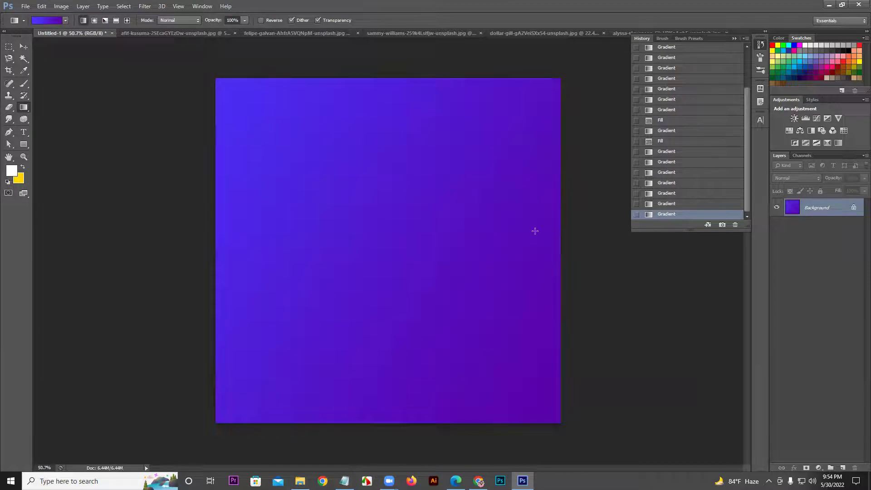
{"action": "scroll", "coordinate": [535, 231], "scroll_direction": "down", "scroll_amount": 10}
{"action": "left_click_drag", "start_coordinate": [504, 152], "coordinate": [336, 364]}
{"action": "left_click_drag", "start_coordinate": [338, 187], "coordinate": [426, 313]}
{"action": "left_click_drag", "start_coordinate": [397, 207], "coordinate": [396, 210]}
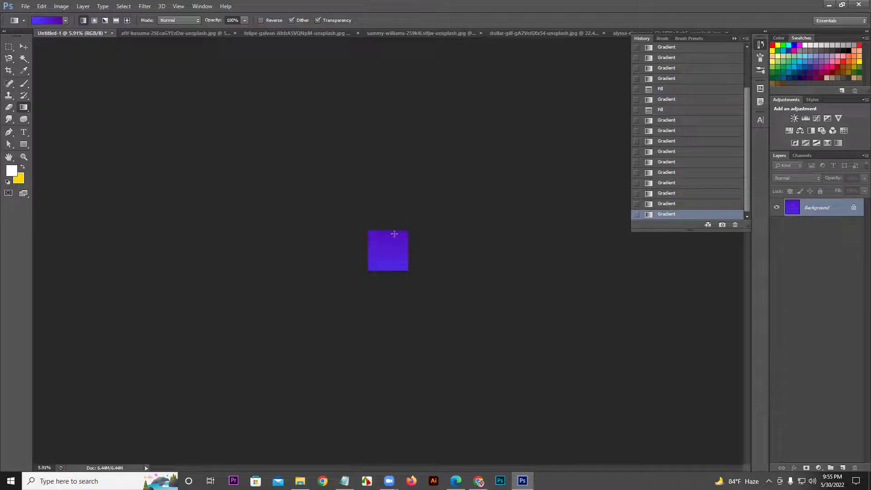
Step: Zoom in, then draw a final diagonal gradient with purple at the top right
{"action": "key", "text": "z"}
{"action": "left_click_drag", "start_coordinate": [381, 255], "coordinate": [445, 212]}
{"action": "key", "text": "g"}
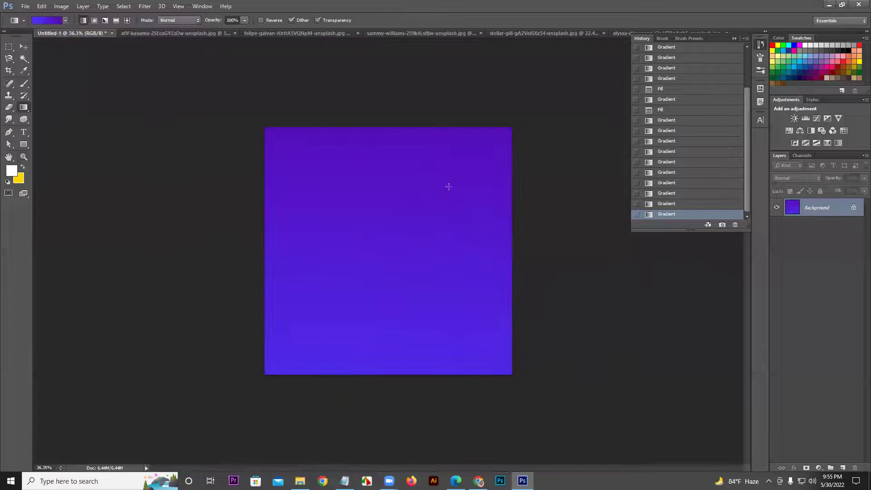
{"action": "mouse_move", "coordinate": [449, 120]}
{"action": "left_mouse_down"}
{"action": "mouse_move", "coordinate": [424, 213]}
{"action": "mouse_move", "coordinate": [384, 258]}
{"action": "left_mouse_up"}
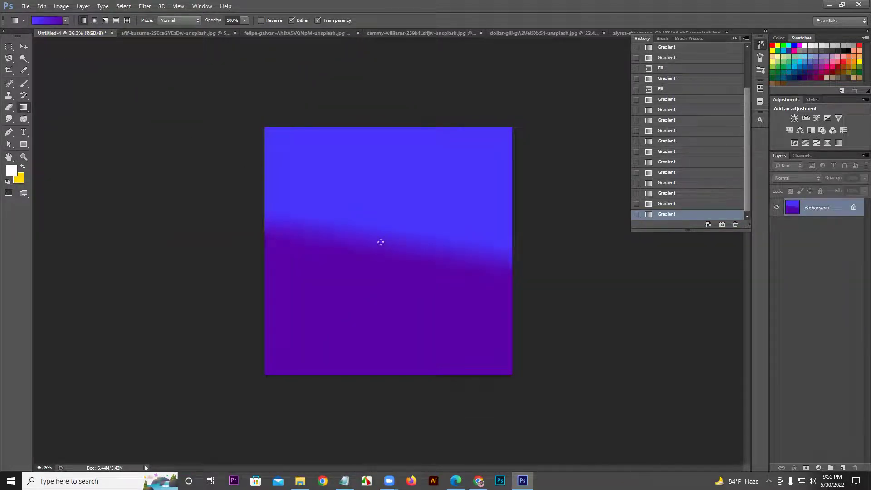
{"action": "left_click_drag", "start_coordinate": [397, 215], "coordinate": [428, 175]}
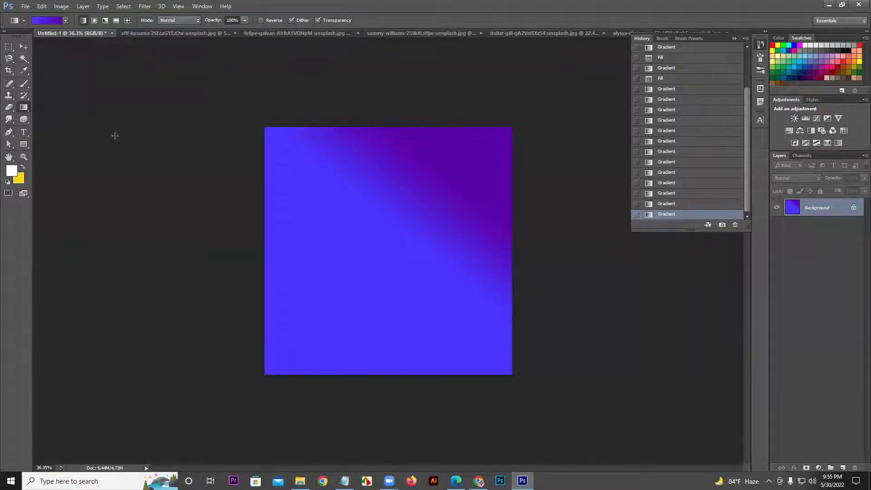
{"action": "left_click_drag", "start_coordinate": [23, 108], "coordinate": [54, 120]}
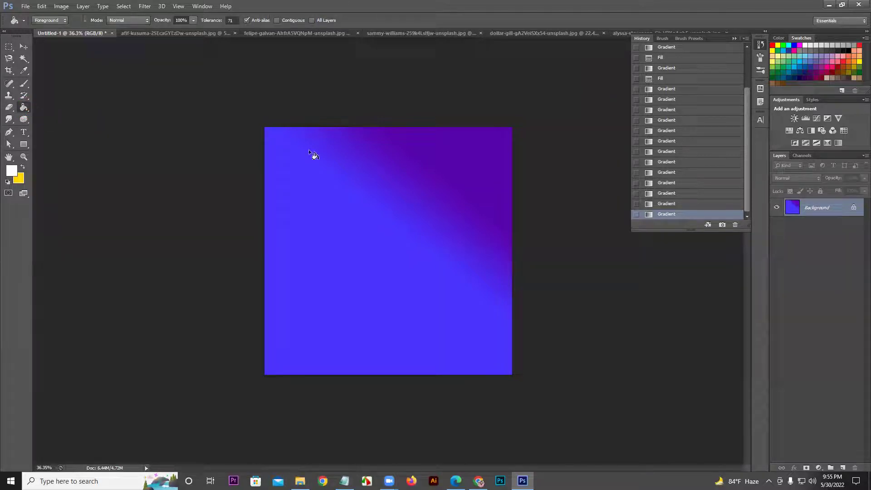
Step: Paint-bucket the blue and purple areas of the canvas white
{"action": "left_click", "coordinate": [283, 184]}
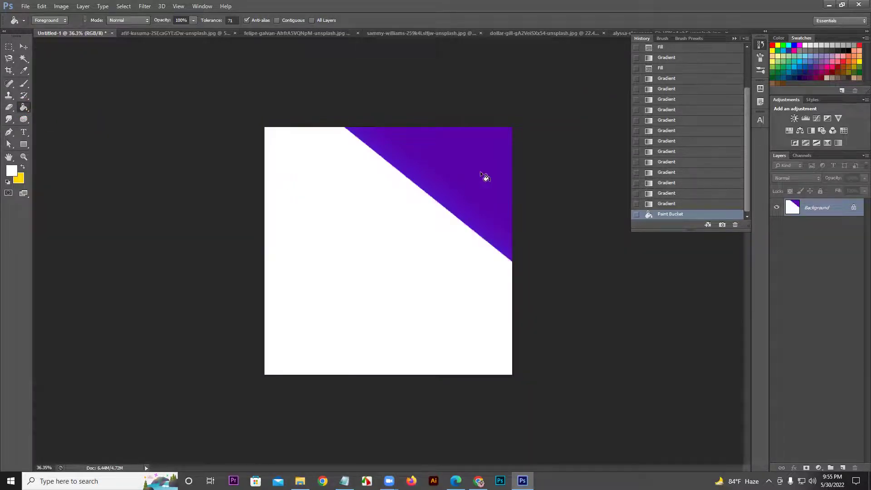
{"action": "left_click", "coordinate": [476, 167]}
{"action": "left_click", "coordinate": [402, 172]}
Step: Fill the canvas with the zebra pattern, then with the solid yellow background colour
{"action": "left_click", "coordinate": [7, 145]}
{"action": "left_click", "coordinate": [51, 20]}
{"action": "left_click", "coordinate": [76, 20]}
{"action": "left_click", "coordinate": [78, 42]}
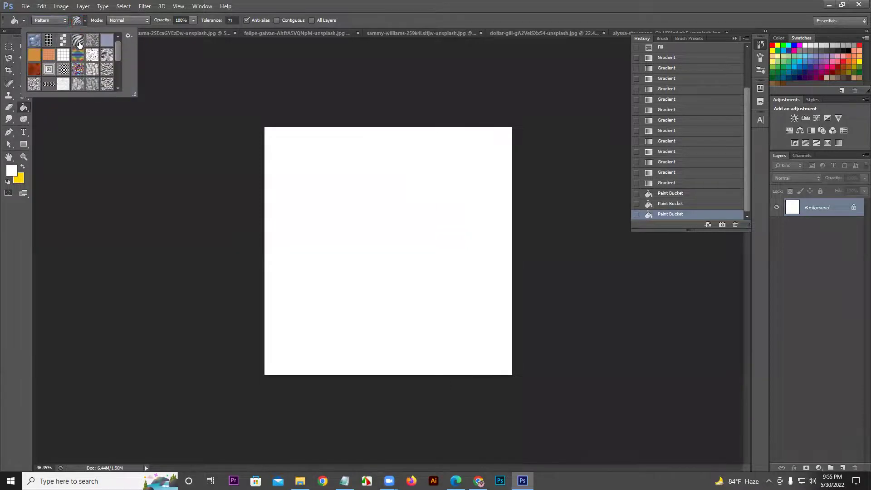
{"action": "left_click", "coordinate": [278, 159]}
{"action": "left_click", "coordinate": [305, 172]}
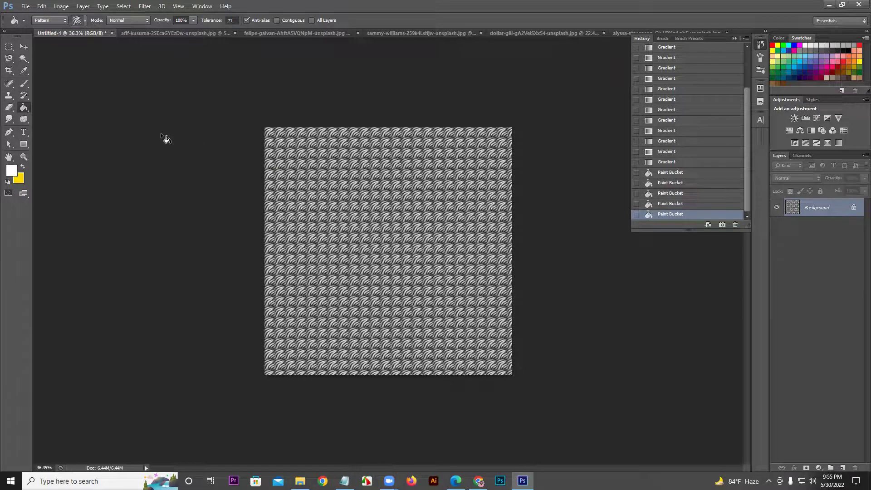
{"action": "key", "text": "ctrl+BackSpace"}
{"action": "left_click", "coordinate": [9, 47]}
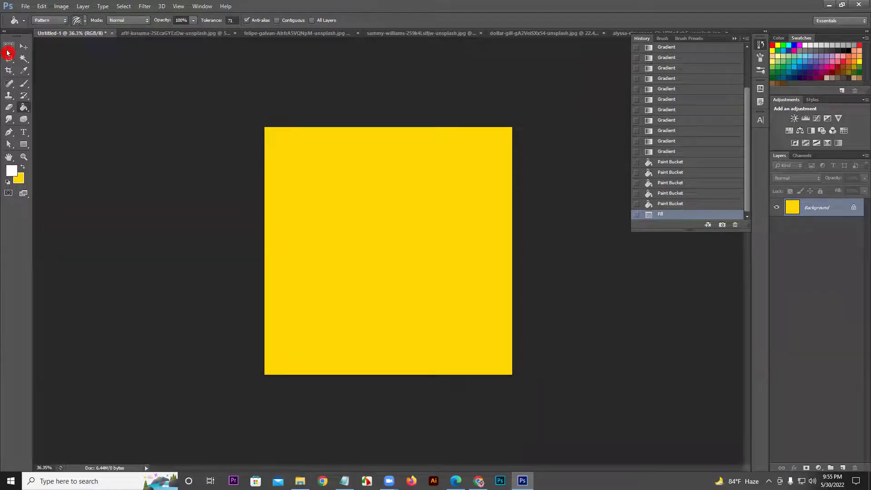
{"action": "left_click_drag", "start_coordinate": [331, 214], "coordinate": [436, 306]}
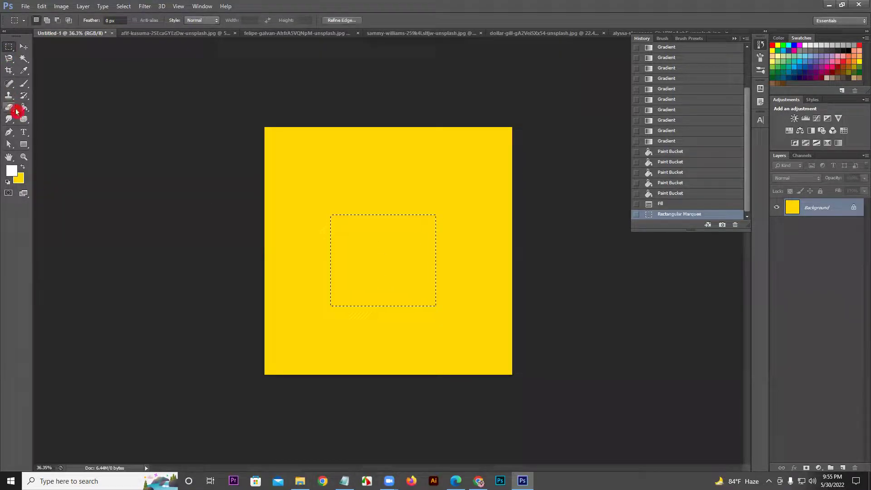
{"action": "left_click", "coordinate": [23, 111]}
{"action": "left_click", "coordinate": [50, 20]}
{"action": "left_click", "coordinate": [43, 29]}
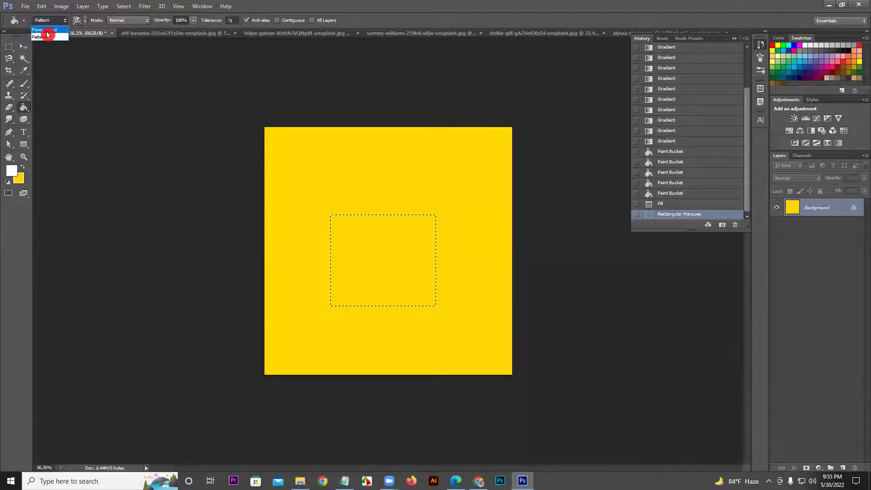
{"action": "left_click", "coordinate": [369, 246]}
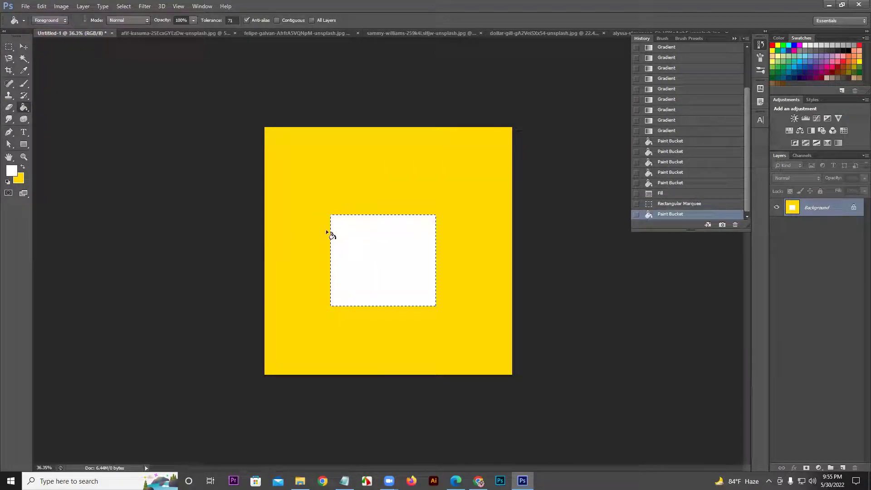
{"action": "left_click", "coordinate": [11, 171]}
{"action": "left_click", "coordinate": [590, 285]}
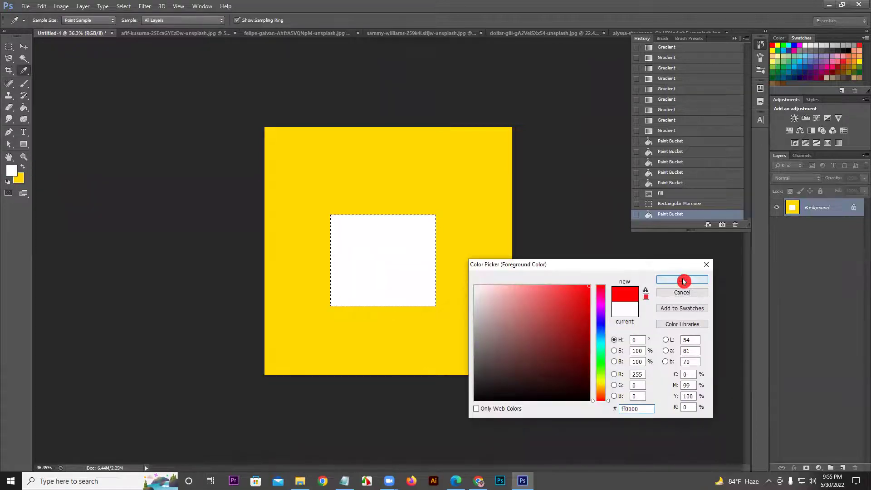
{"action": "left_click", "coordinate": [686, 280]}
{"action": "left_click", "coordinate": [411, 254]}
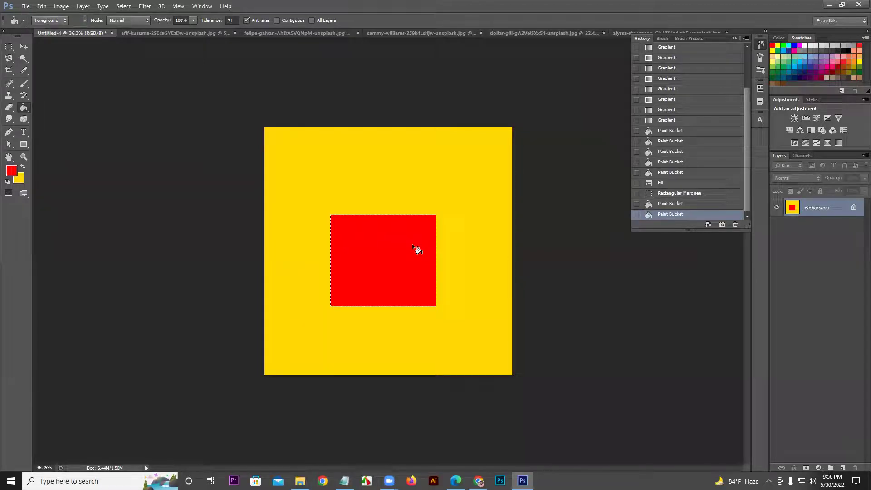
{"action": "key", "text": "ctrl+d"}
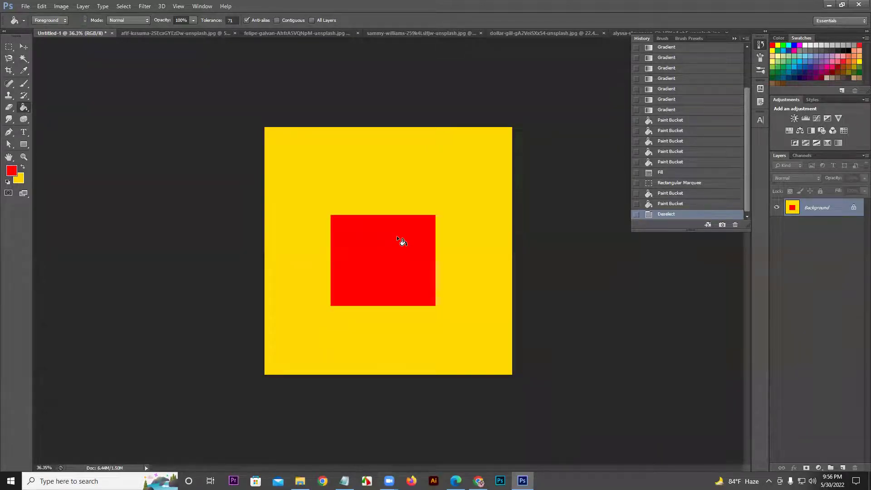
{"action": "left_click", "coordinate": [21, 108]}
{"action": "left_click_drag", "start_coordinate": [21, 108], "coordinate": [48, 116]}
{"action": "key", "text": "ctrl+BackSpace"}
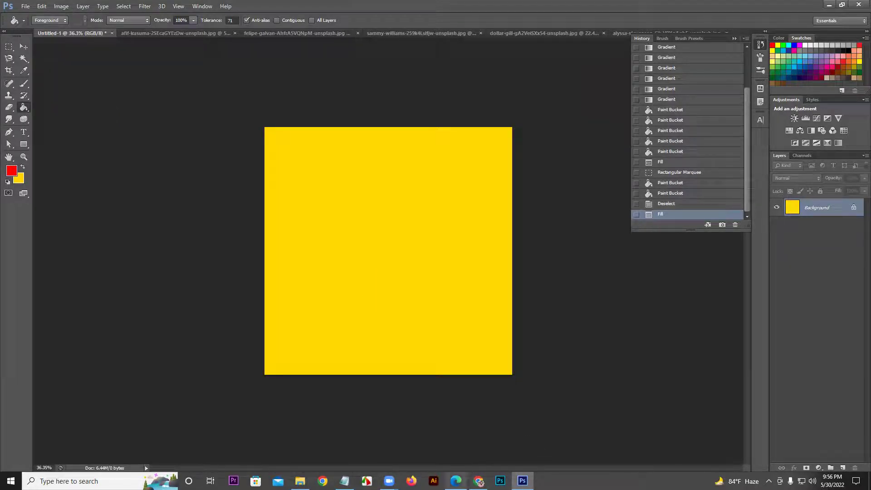
{"action": "left_click", "coordinate": [456, 481]}
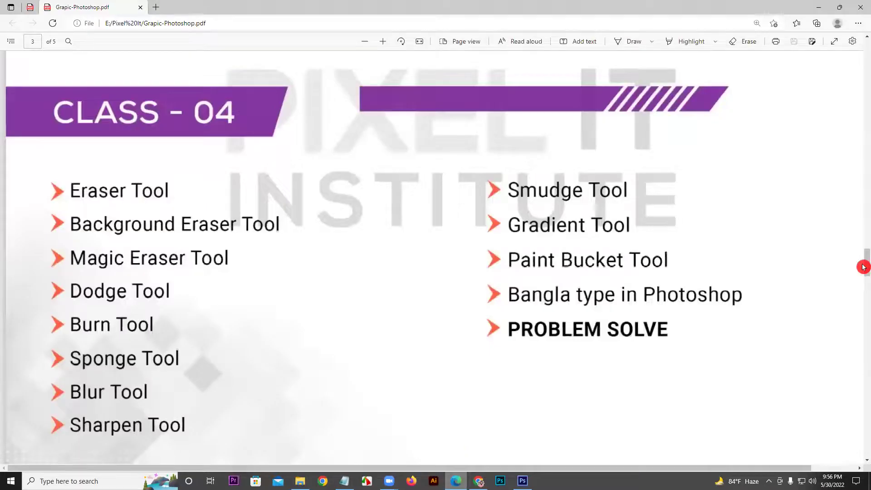
{"action": "scroll", "coordinate": [863, 267], "scroll_direction": "down", "scroll_amount": 2}
{"action": "scroll", "coordinate": [864, 267], "scroll_direction": "up", "scroll_amount": 2}
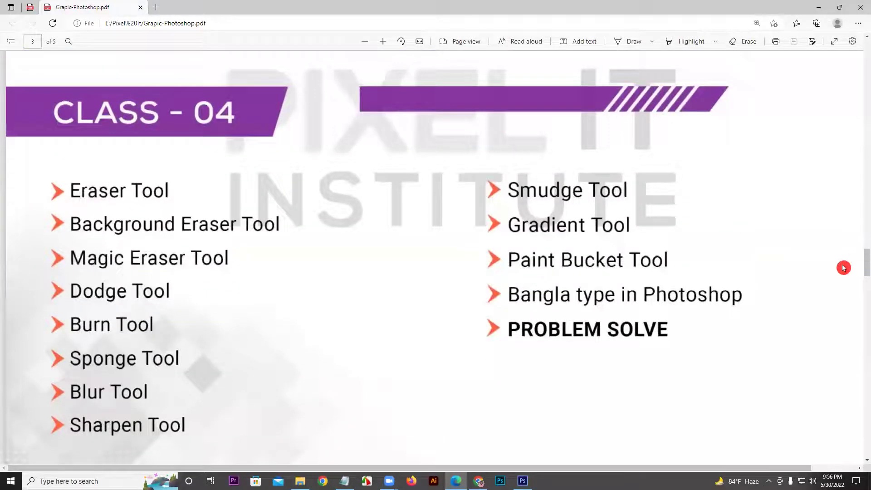
{"action": "left_click", "coordinate": [524, 476]}
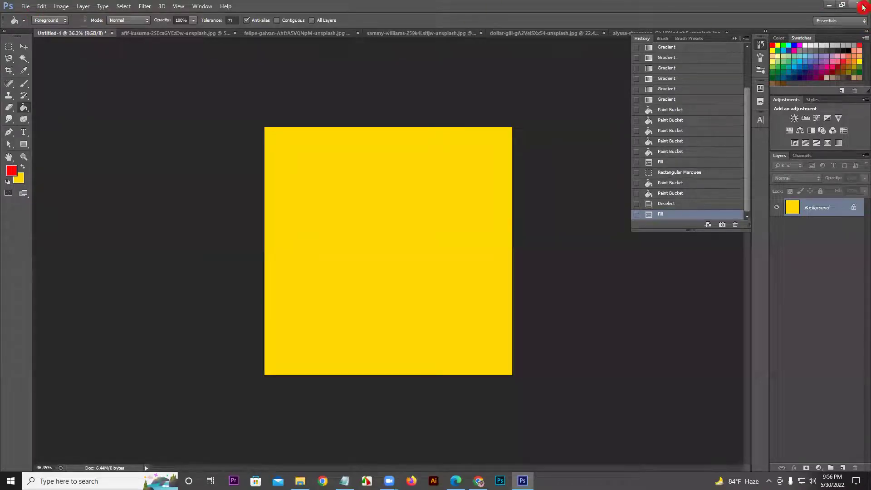
Step: Switch the Type preferences text engine to Middle Eastern
{"action": "left_click", "coordinate": [42, 6]}
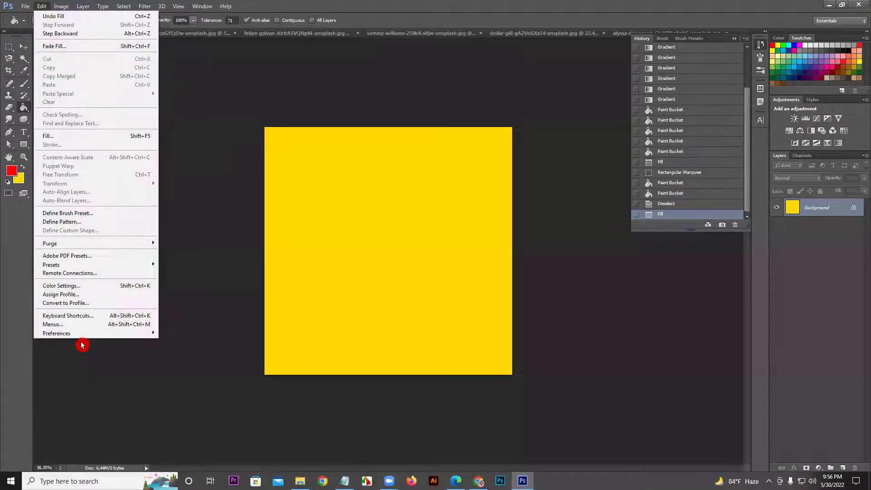
{"action": "mouse_move", "coordinate": [78, 334]}
{"action": "left_click", "coordinate": [176, 416]}
{"action": "key", "text": "i"}
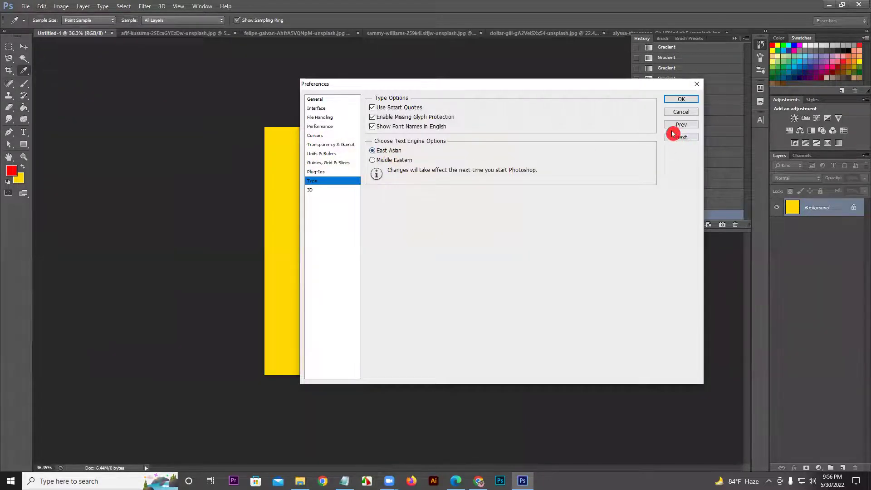
{"action": "left_click", "coordinate": [681, 99]}
{"action": "key", "text": "g"}
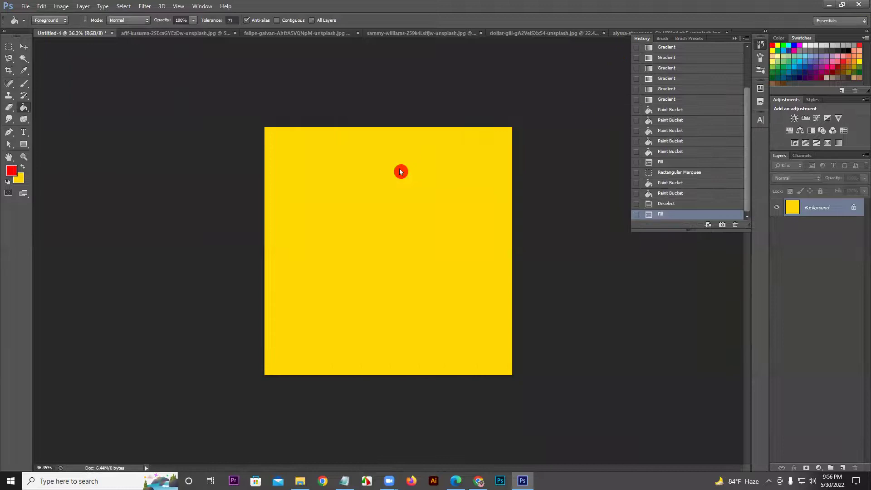
Step: Quit Photoshop without saving the open documents
{"action": "key", "text": "ctrl+alt+w"}
{"action": "left_click", "coordinate": [432, 185]}
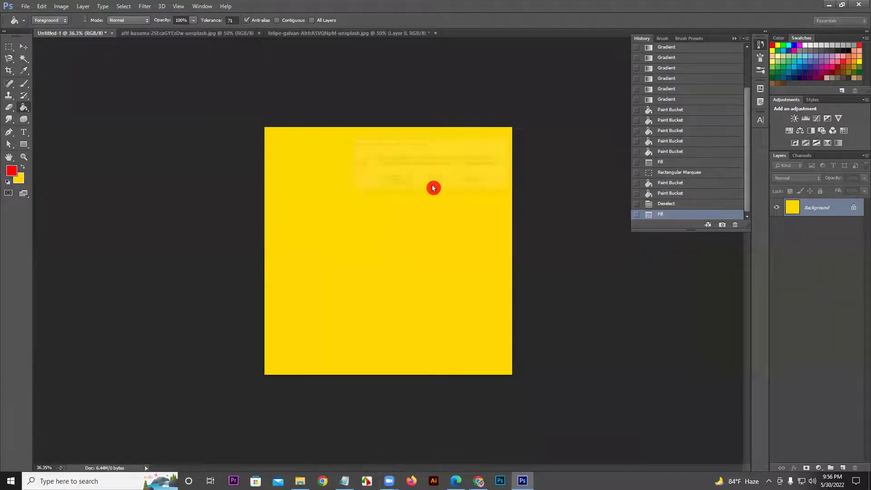
{"action": "left_click", "coordinate": [431, 185]}
Step: Search Google in Chrome for 'bangla font' and scroll the results
{"action": "left_click", "coordinate": [456, 480]}
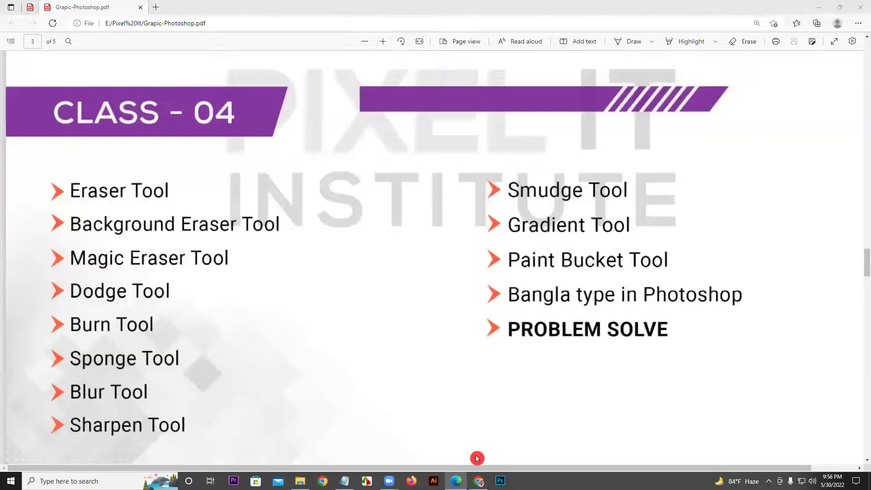
{"action": "left_click", "coordinate": [157, 9]}
{"action": "key", "text": "alt+Tab"}
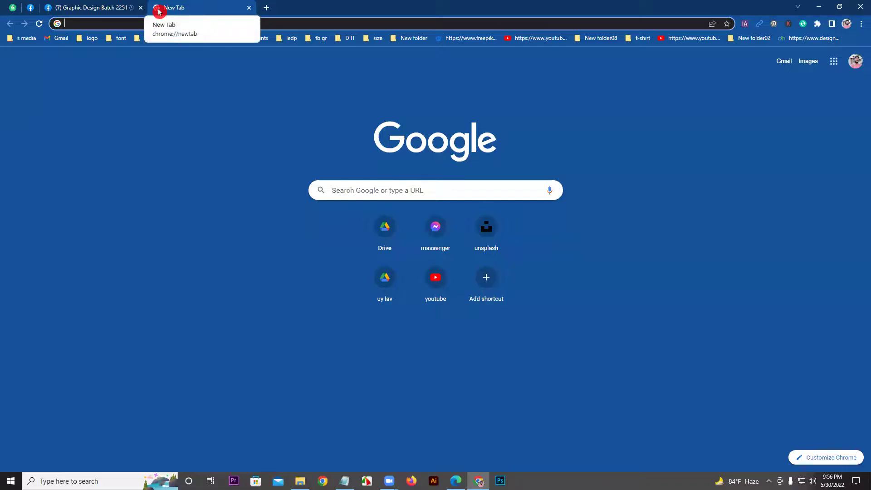
{"action": "type", "text": "bangla font"}
{"action": "key", "text": "Return"}
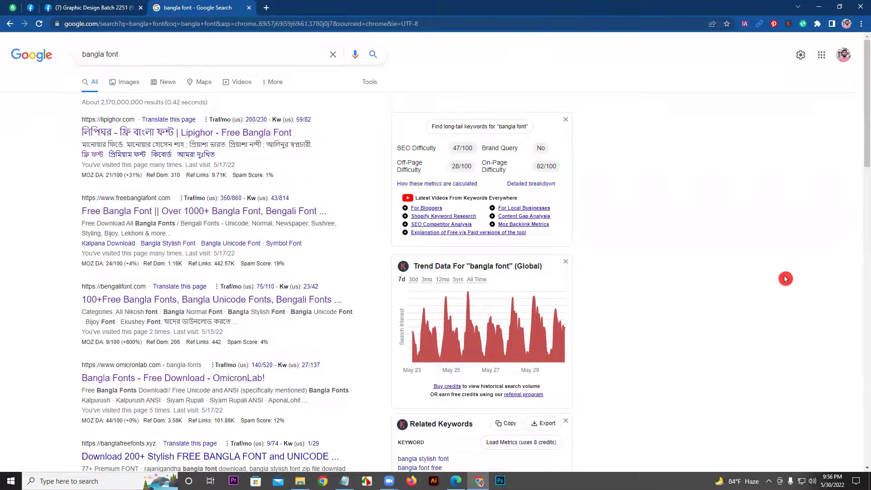
{"action": "scroll", "coordinate": [785, 278], "scroll_direction": "down", "scroll_amount": 8}
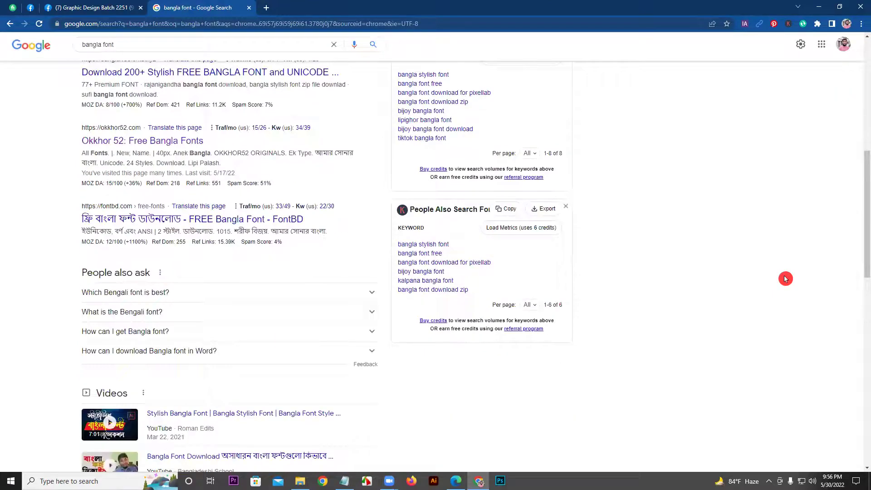
{"action": "left_click_drag", "start_coordinate": [864, 224], "coordinate": [863, 82]}
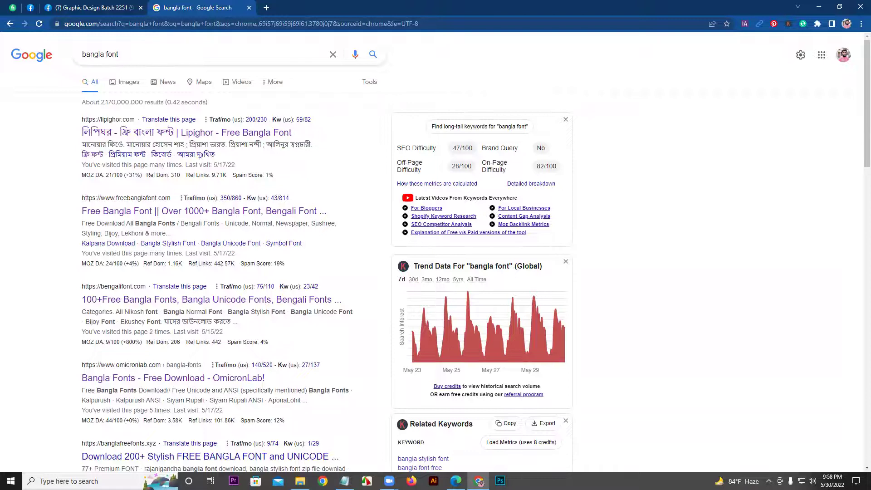
Step: Launch PhotoshopCS6Portable.exe from the Desktop's PhotoshopPortable folder
{"action": "key", "text": "alt+Tab"}
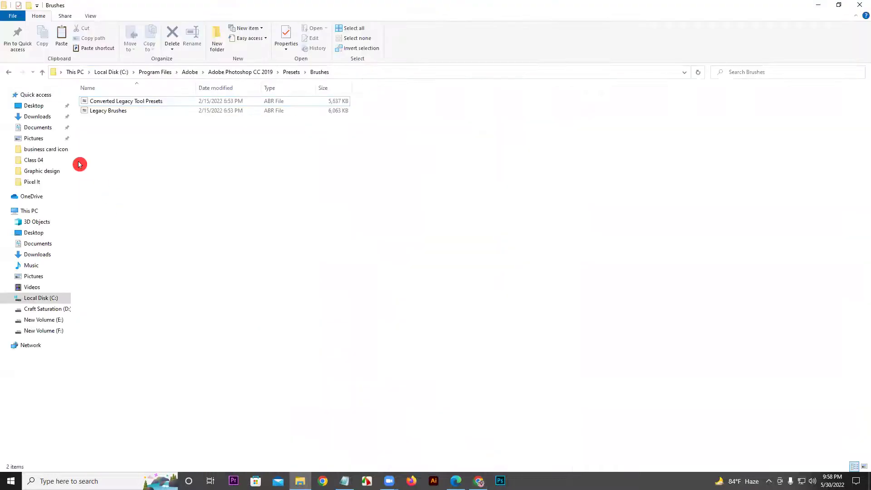
{"action": "left_click", "coordinate": [31, 106]}
{"action": "left_click", "coordinate": [791, 112]}
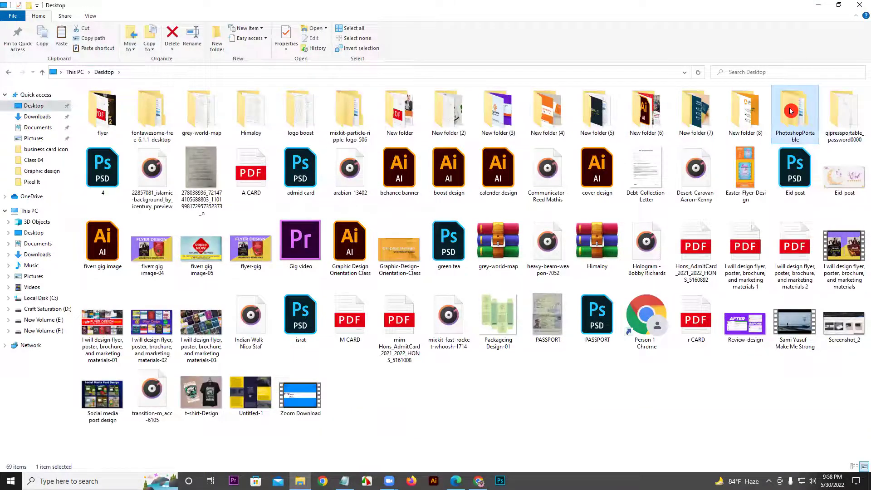
{"action": "double_click", "coordinate": [791, 112]}
{"action": "double_click", "coordinate": [113, 101]}
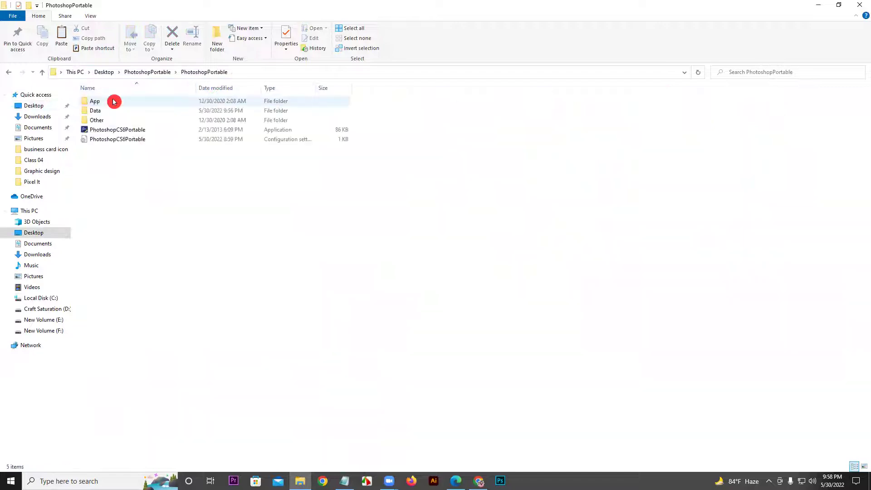
{"action": "double_click", "coordinate": [118, 131]}
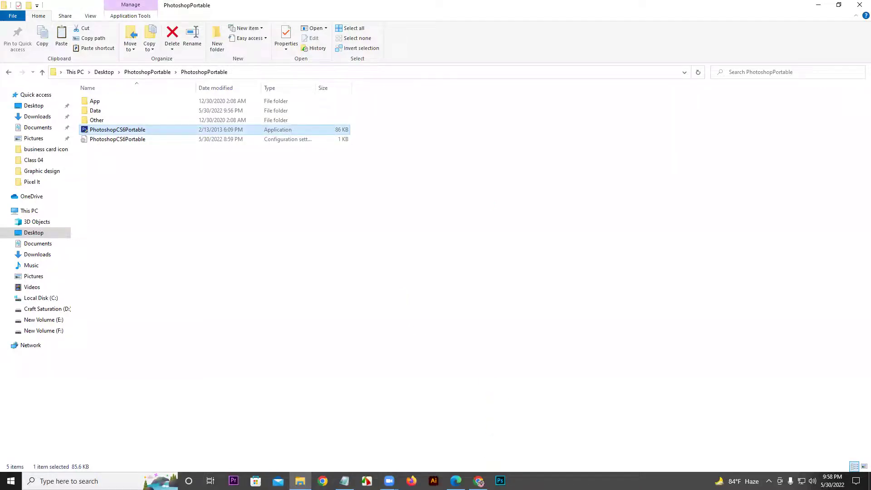
{"action": "left_click", "coordinate": [479, 481]}
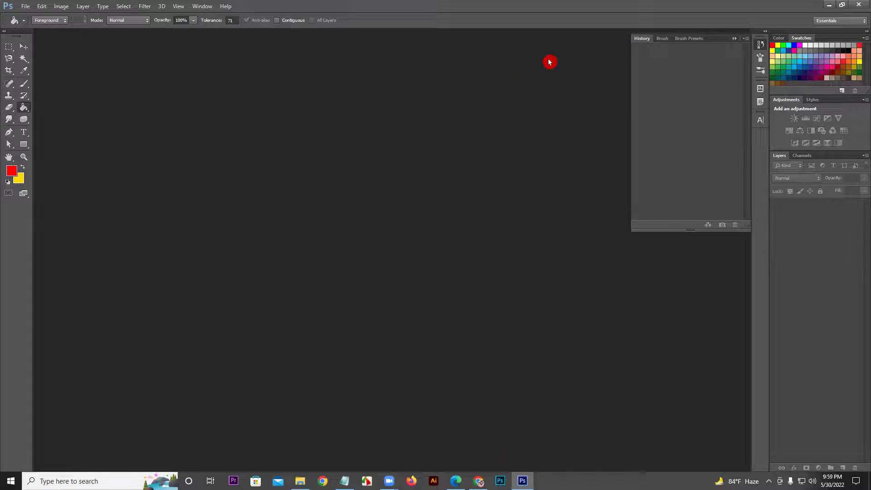
Step: Back in Chrome, open the first Lipighor result for 'bangla font' in a new tab
{"action": "key", "text": "alt+Tab"}
{"action": "right_click", "coordinate": [151, 134]}
{"action": "left_click", "coordinate": [152, 137]}
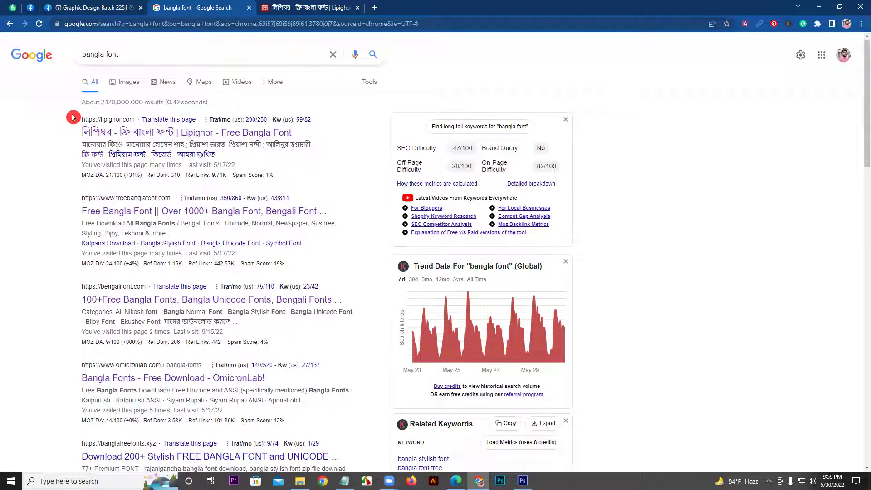
Step: On the Lipighor tab, dismiss the app promotion popup and open the ফন্ট > ফ্রি ফন্ট page
{"action": "left_click", "coordinate": [272, 8]}
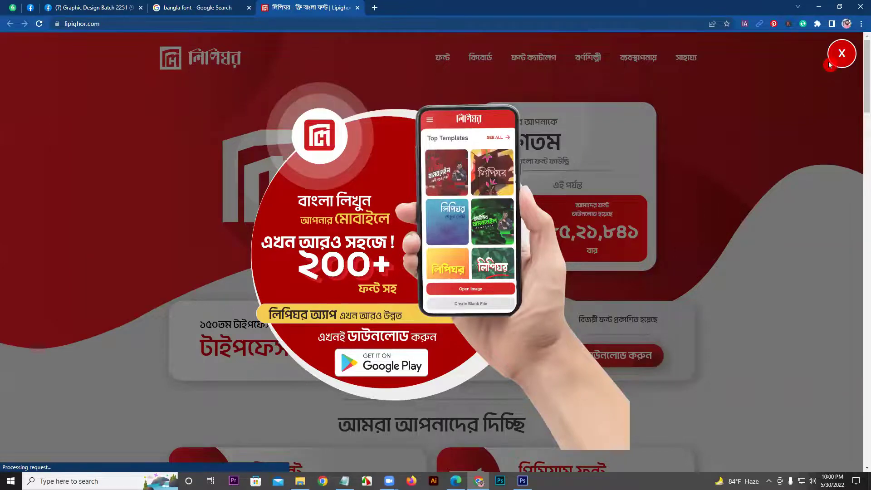
{"action": "left_click", "coordinate": [840, 53]}
{"action": "mouse_move", "coordinate": [435, 55]}
{"action": "left_click", "coordinate": [431, 82]}
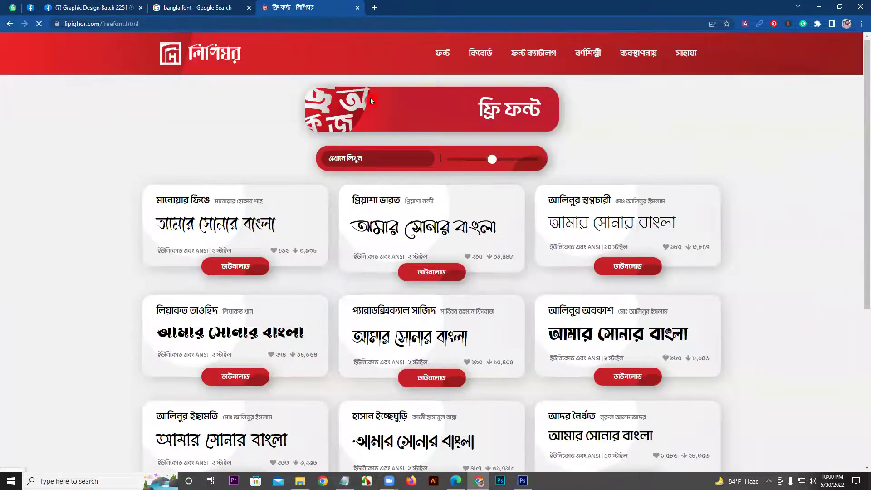
Step: Browse the free Bangla font cards, minimise the chat popup, and return to the Google results
{"action": "mouse_move", "coordinate": [863, 82]}
{"action": "left_mouse_down"}
{"action": "mouse_move", "coordinate": [864, 144]}
{"action": "mouse_move", "coordinate": [863, 73]}
{"action": "left_mouse_up"}
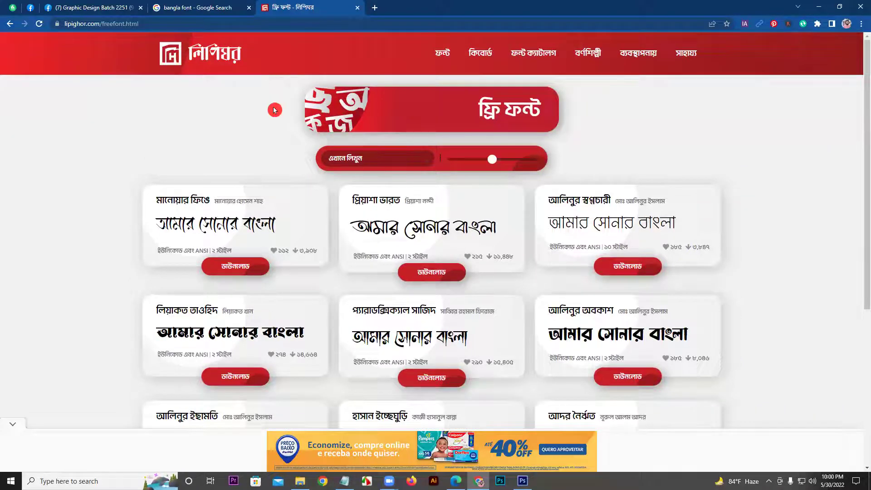
{"action": "left_click_drag", "start_coordinate": [863, 129], "coordinate": [864, 150]}
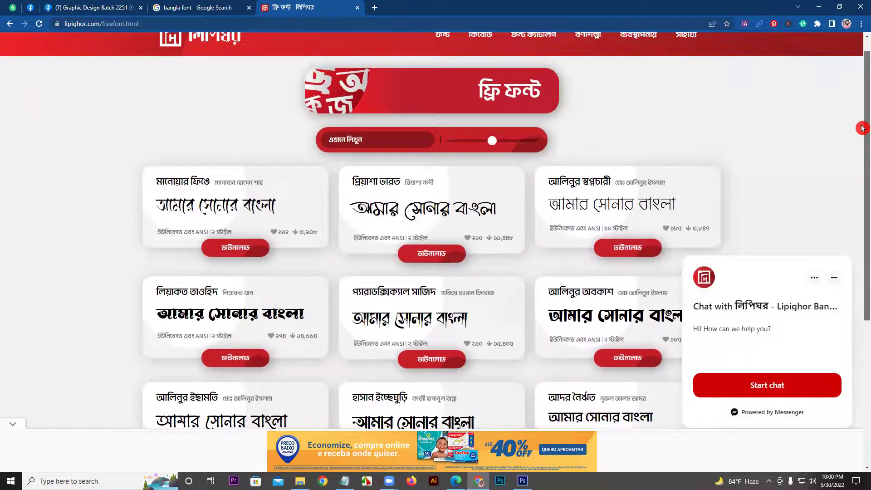
{"action": "left_click", "coordinate": [834, 278]}
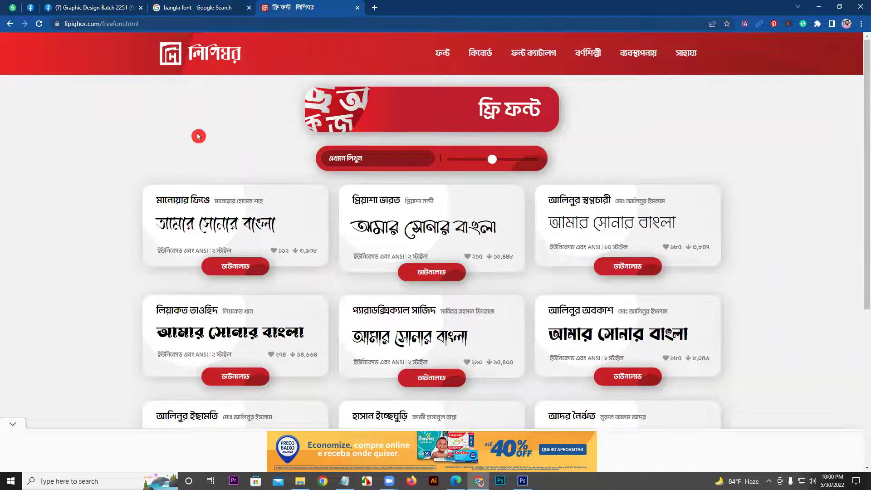
{"action": "mouse_move", "coordinate": [864, 97]}
{"action": "left_mouse_down"}
{"action": "mouse_move", "coordinate": [864, 226]}
{"action": "mouse_move", "coordinate": [855, 86]}
{"action": "left_mouse_up"}
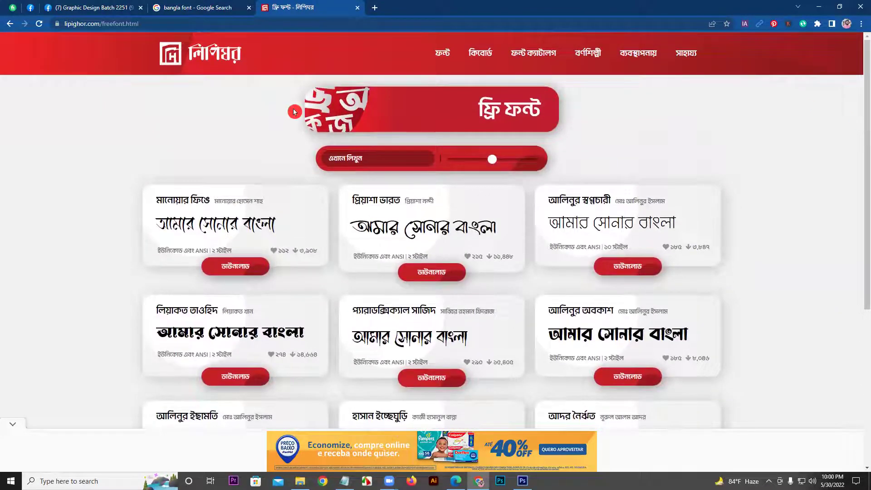
{"action": "mouse_move", "coordinate": [863, 219]}
{"action": "left_mouse_down"}
{"action": "mouse_move", "coordinate": [864, 350]}
{"action": "mouse_move", "coordinate": [863, 214]}
{"action": "left_mouse_up"}
{"action": "left_click", "coordinate": [181, 7]}
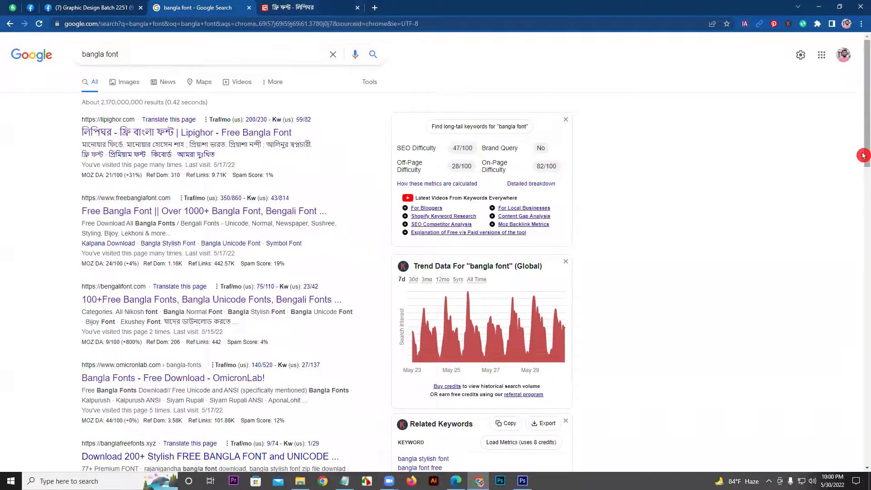
Step: Open the Okkhor 52 and OmicronLab search results in new tabs
{"action": "left_click_drag", "start_coordinate": [865, 132], "coordinate": [864, 164]}
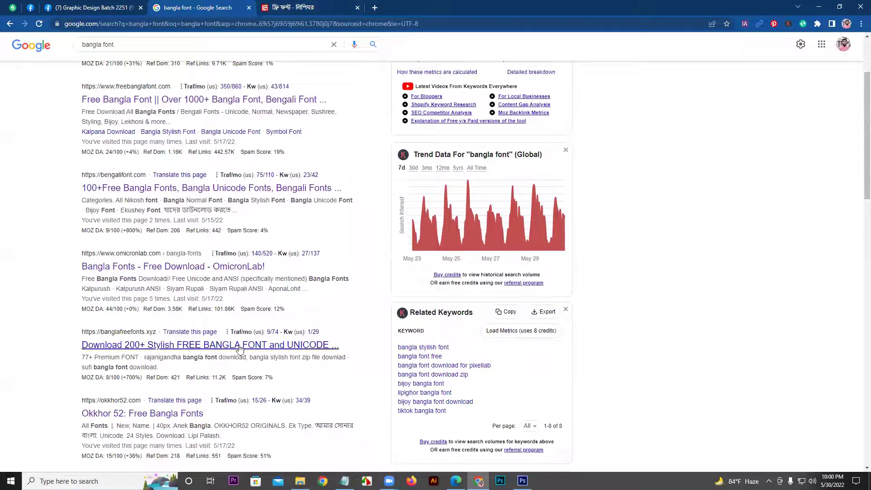
{"action": "right_click", "coordinate": [152, 418]}
{"action": "left_click", "coordinate": [202, 331]}
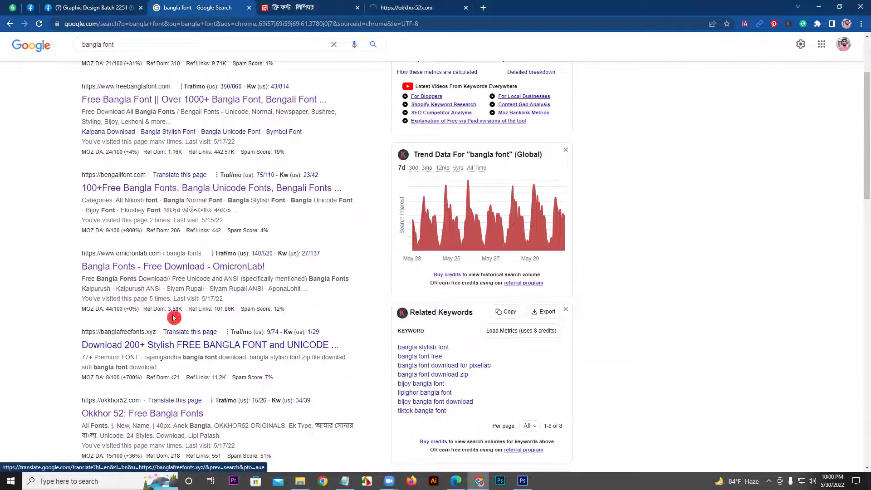
{"action": "right_click", "coordinate": [146, 267]}
{"action": "left_click", "coordinate": [160, 272]}
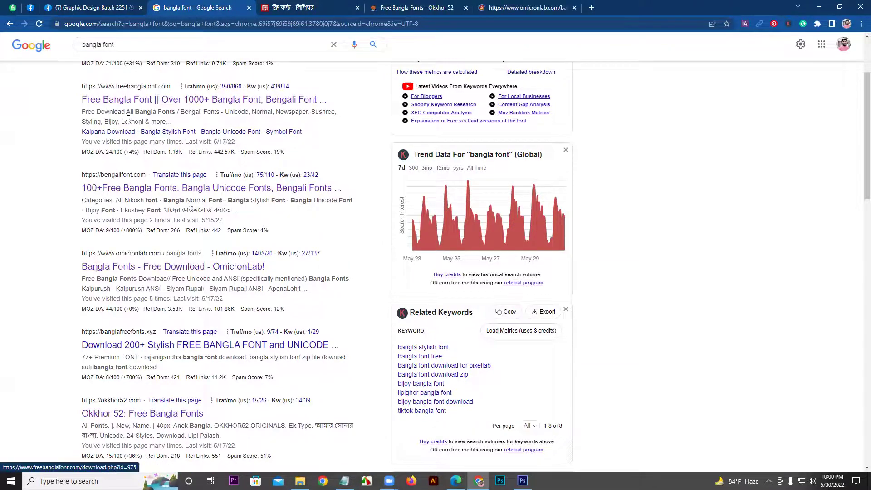
Step: Look through the Okkhor 52 All Fonts list, then return to Lipighor's free-font page
{"action": "left_click", "coordinate": [424, 8]}
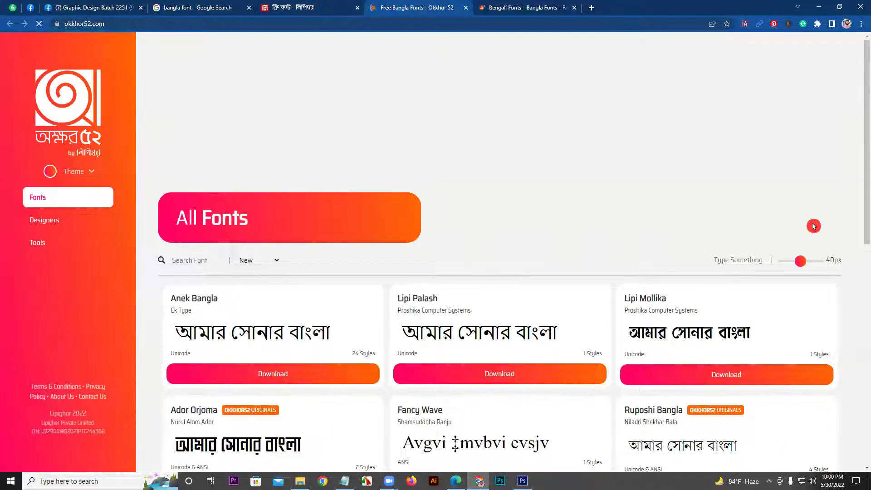
{"action": "left_click_drag", "start_coordinate": [864, 137], "coordinate": [864, 242]}
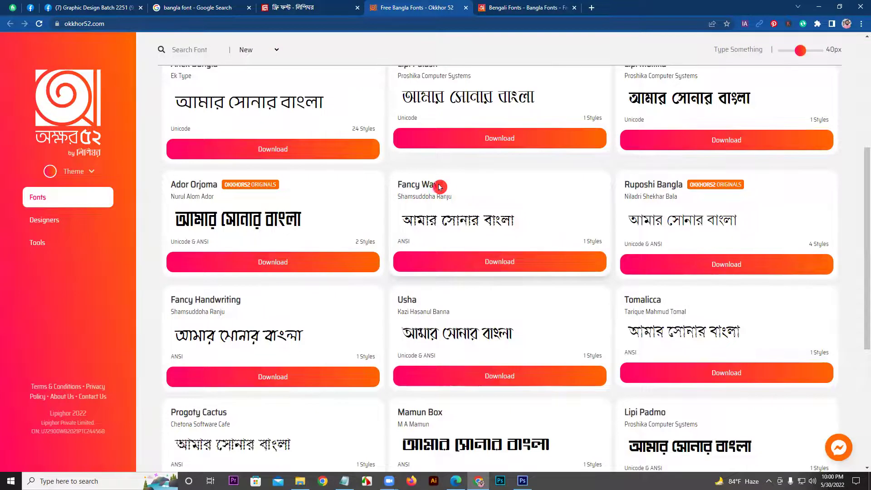
{"action": "left_click_drag", "start_coordinate": [863, 186], "coordinate": [863, 213]}
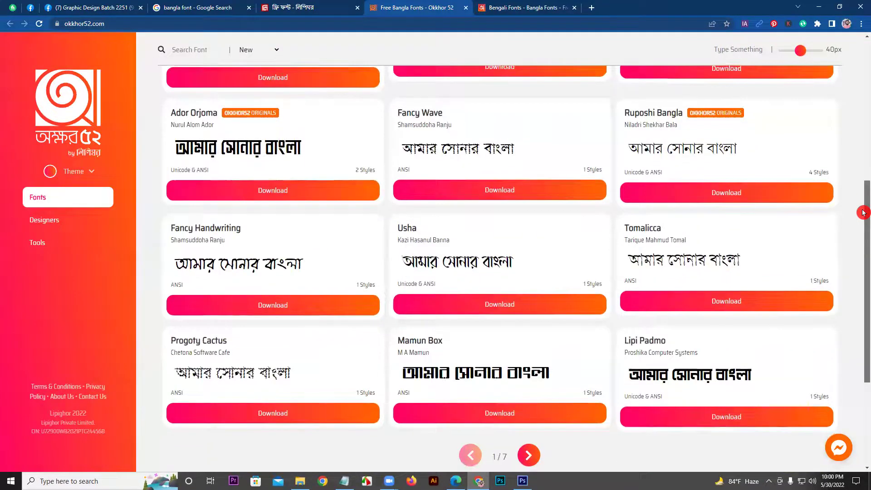
{"action": "left_click", "coordinate": [293, 7]}
{"action": "left_click_drag", "start_coordinate": [863, 163], "coordinate": [864, 202]}
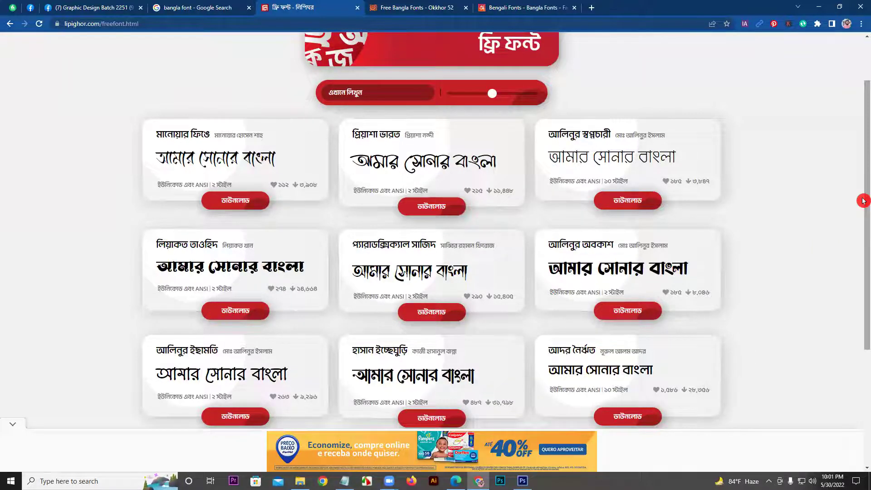
Step: Go to page ২ of Lipighor's free-font list and dismiss the popup
{"action": "left_click_drag", "start_coordinate": [863, 181], "coordinate": [863, 244]}
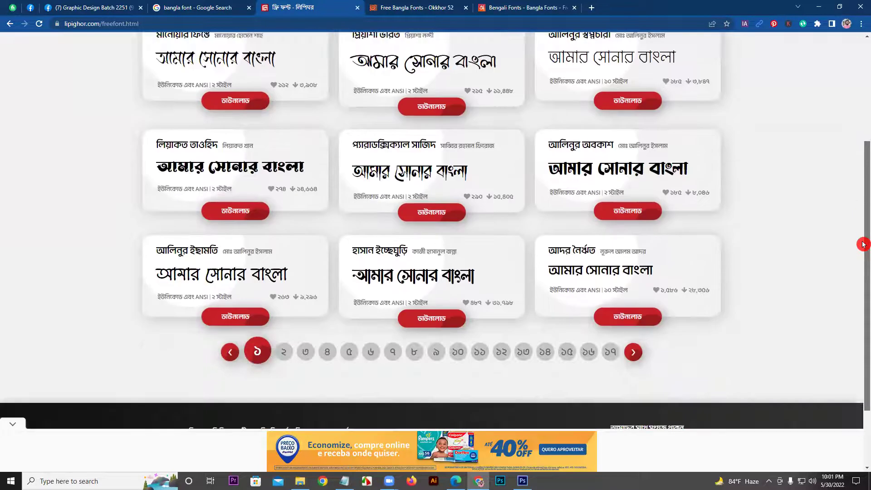
{"action": "left_click", "coordinate": [288, 352]}
{"action": "left_click", "coordinate": [598, 187]}
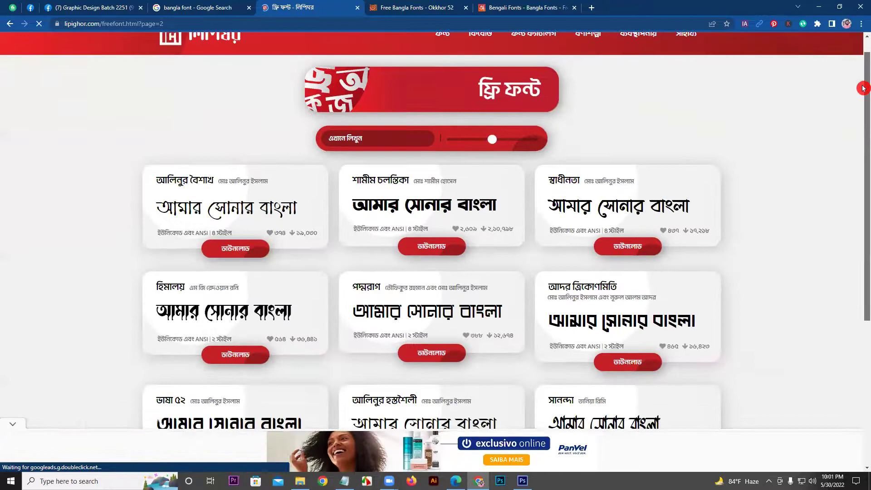
Step: Move on to page ৩ and browse its nine Bangla font cards
{"action": "left_click_drag", "start_coordinate": [863, 88], "coordinate": [863, 171]}
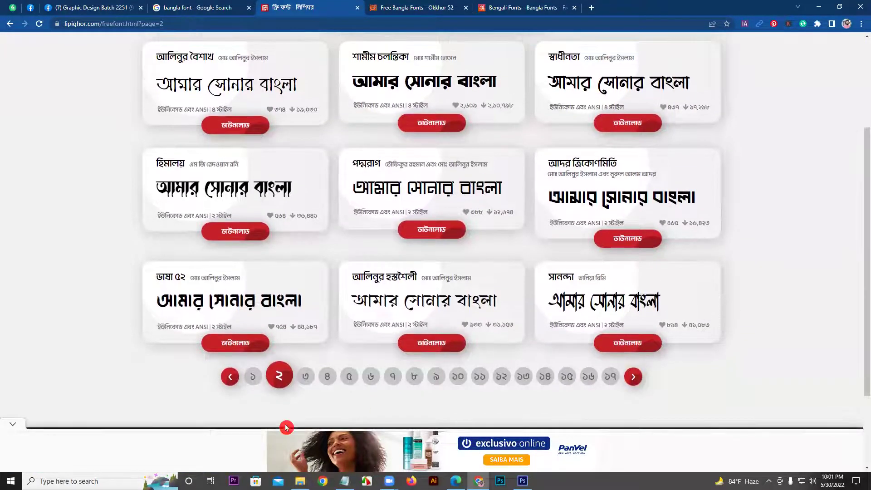
{"action": "left_click", "coordinate": [306, 376]}
{"action": "mouse_move", "coordinate": [864, 184]}
{"action": "left_mouse_down"}
{"action": "mouse_move", "coordinate": [863, 94]}
{"action": "mouse_move", "coordinate": [864, 177]}
{"action": "left_mouse_up"}
{"action": "left_click", "coordinate": [77, 243]}
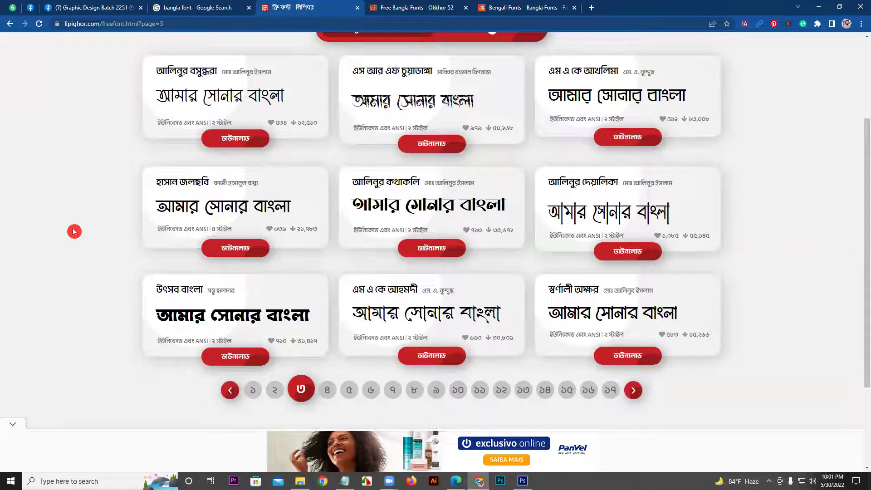
{"action": "left_click_drag", "start_coordinate": [865, 208], "coordinate": [842, 178]}
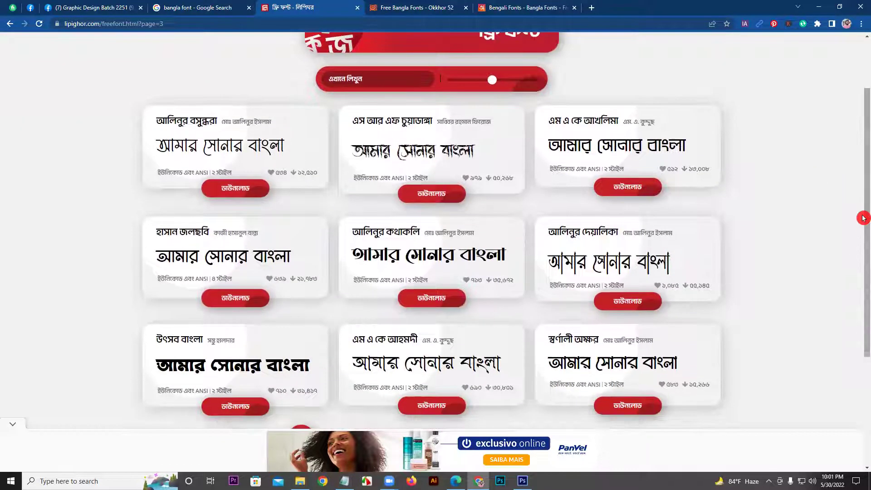
{"action": "left_click_drag", "start_coordinate": [865, 218], "coordinate": [864, 230]}
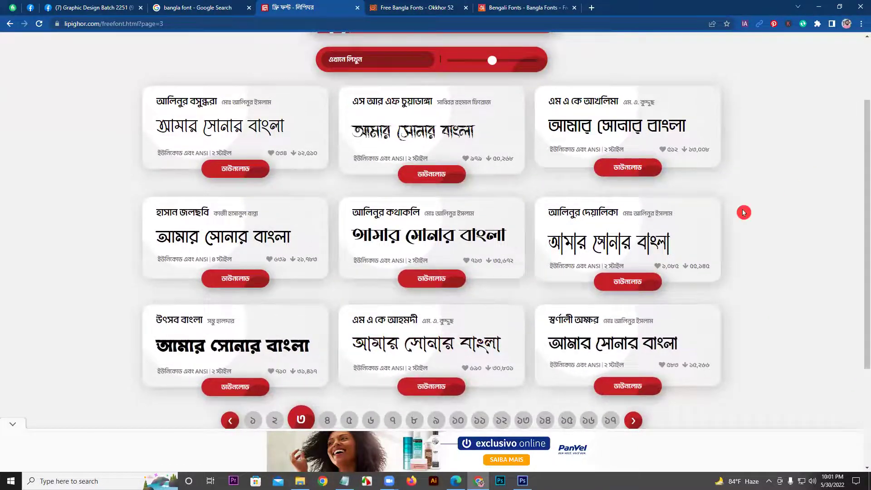
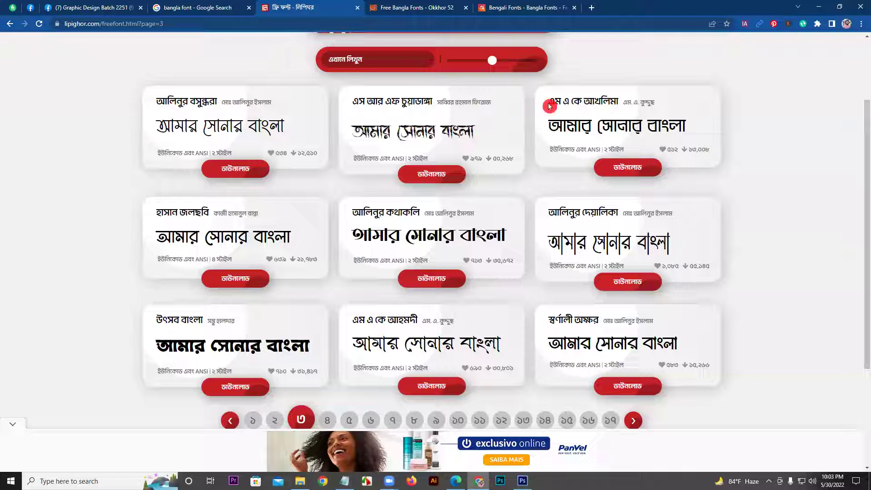
Step: Page the Lipighor free-font list to pages 4 and 5, then bring up the Okkhor 52 tab
{"action": "left_click", "coordinate": [326, 421]}
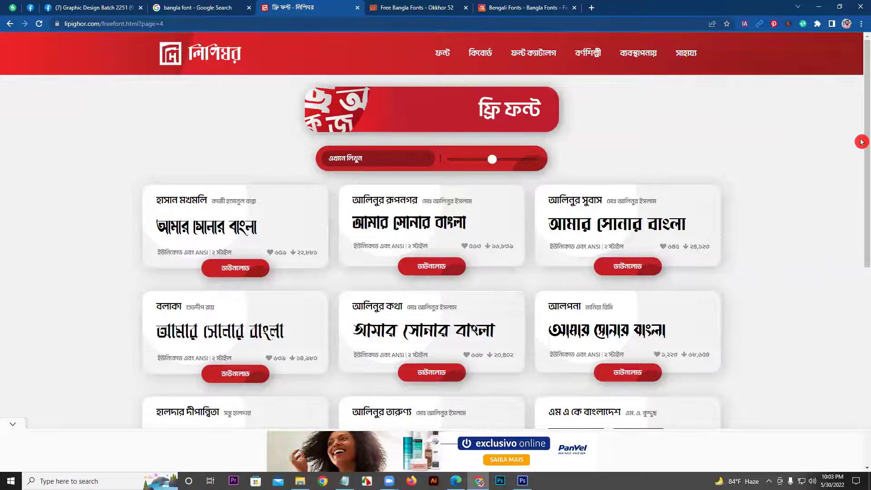
{"action": "left_click_drag", "start_coordinate": [863, 142], "coordinate": [863, 182]}
{"action": "scroll", "coordinate": [863, 181], "scroll_direction": "down", "scroll_amount": 2}
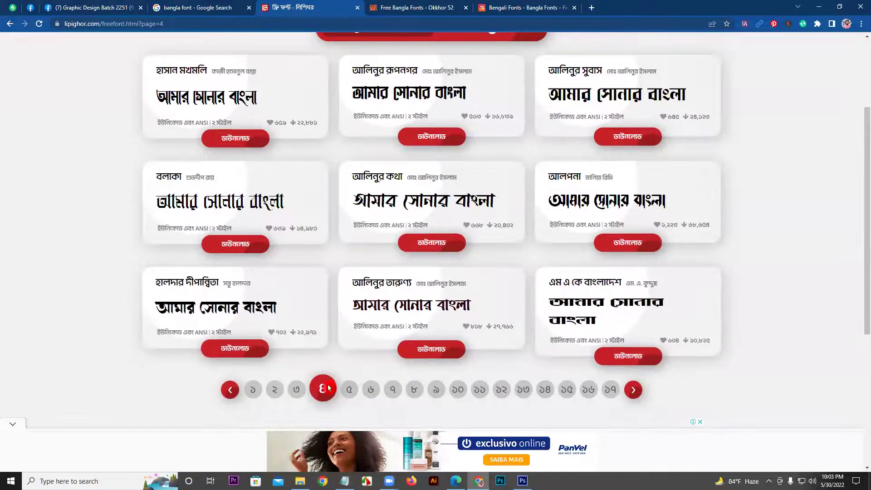
{"action": "left_click", "coordinate": [352, 390]}
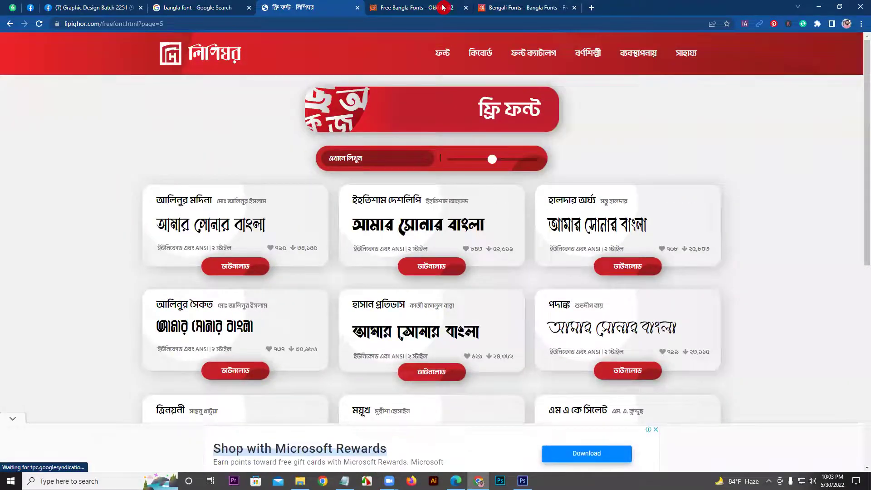
{"action": "key", "text": "ctrl+Tab"}
{"action": "left_click_drag", "start_coordinate": [863, 230], "coordinate": [864, 276]}
Step: Page forward three times through Okkhor52's font catalogue and scroll down to Hind Siliguri
{"action": "left_click", "coordinate": [530, 351]}
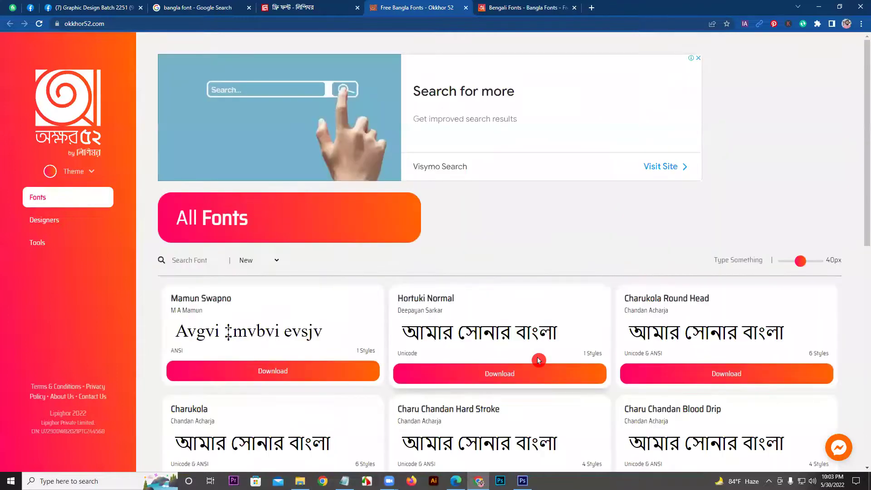
{"action": "left_click_drag", "start_coordinate": [864, 156], "coordinate": [862, 329]}
{"action": "left_click", "coordinate": [528, 394]}
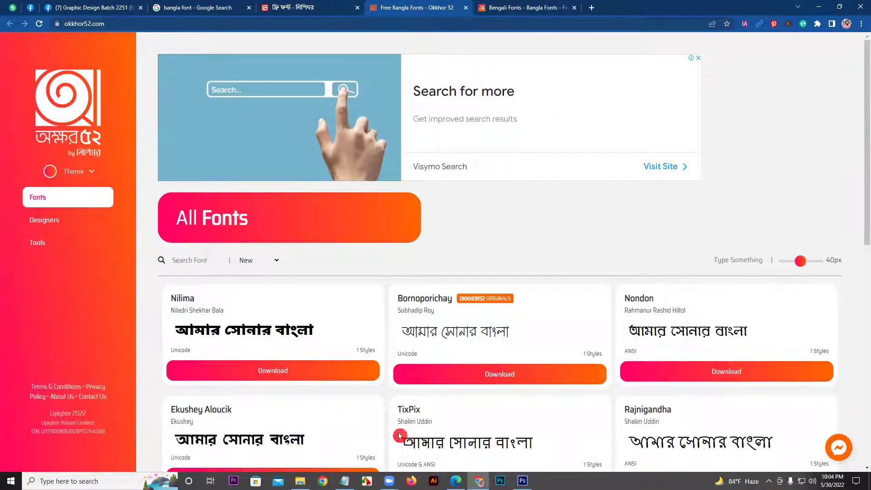
{"action": "left_click_drag", "start_coordinate": [862, 146], "coordinate": [861, 294]}
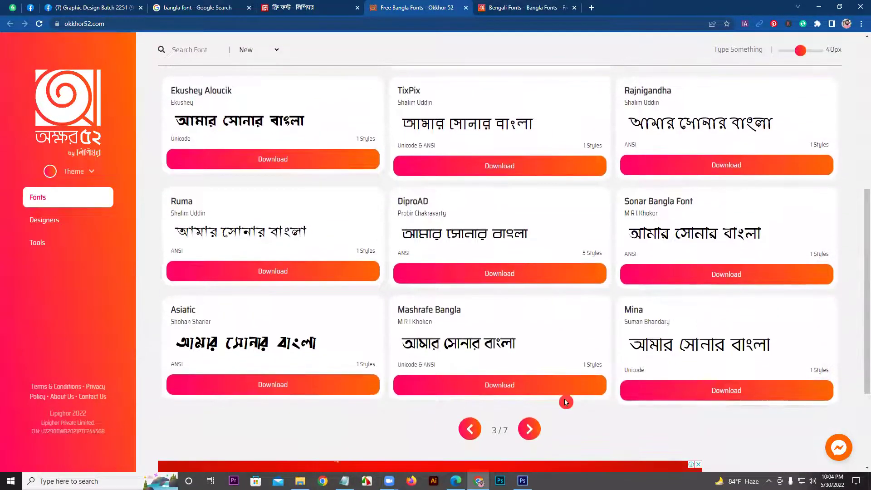
{"action": "left_click", "coordinate": [530, 423]}
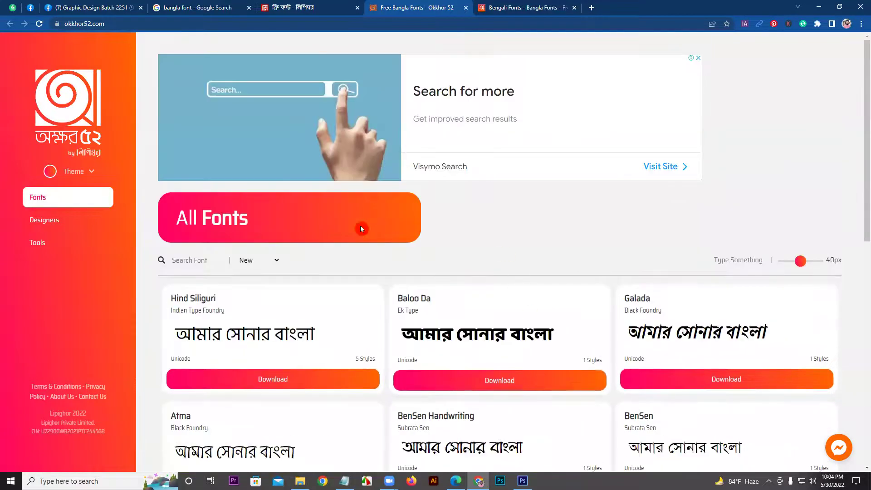
{"action": "scroll", "coordinate": [863, 131], "scroll_direction": "down", "scroll_amount": 1}
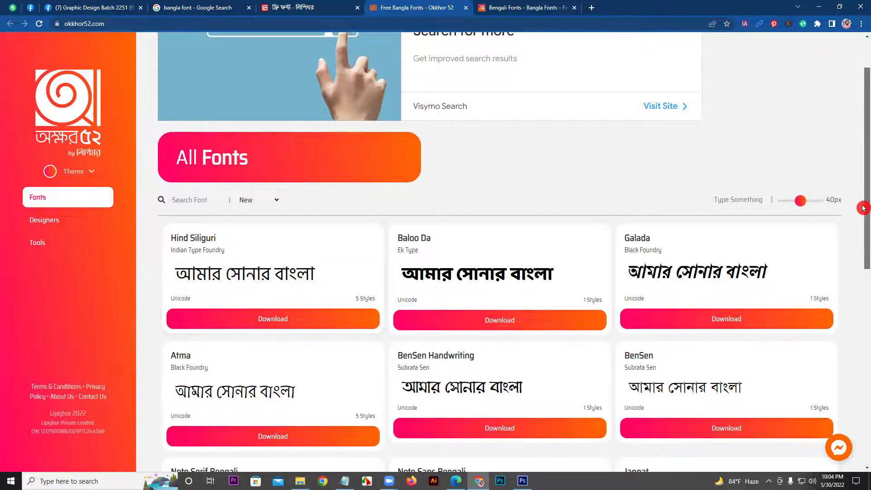
{"action": "scroll", "coordinate": [299, 327], "scroll_direction": "down", "scroll_amount": 1}
Step: Request the Hind Siliguri download, close the advert, and type 'amar sonar bangla ami tomay' as preview text
{"action": "left_click", "coordinate": [283, 294]}
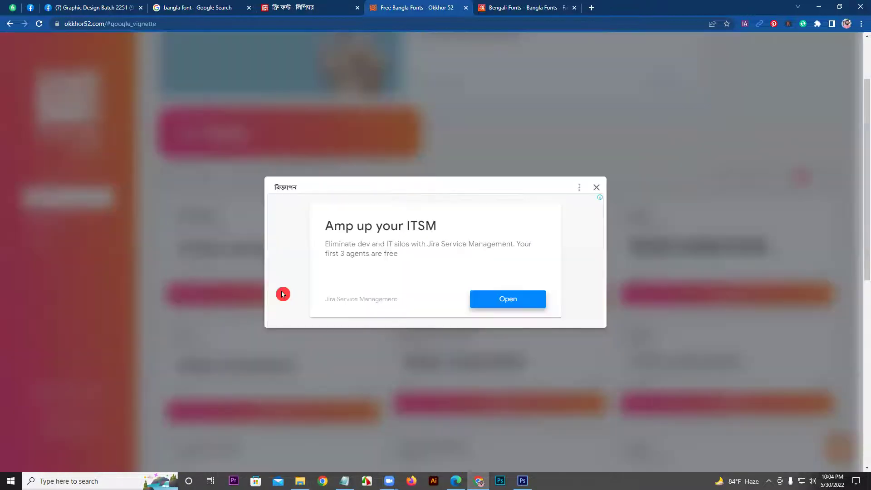
{"action": "left_click", "coordinate": [596, 186]}
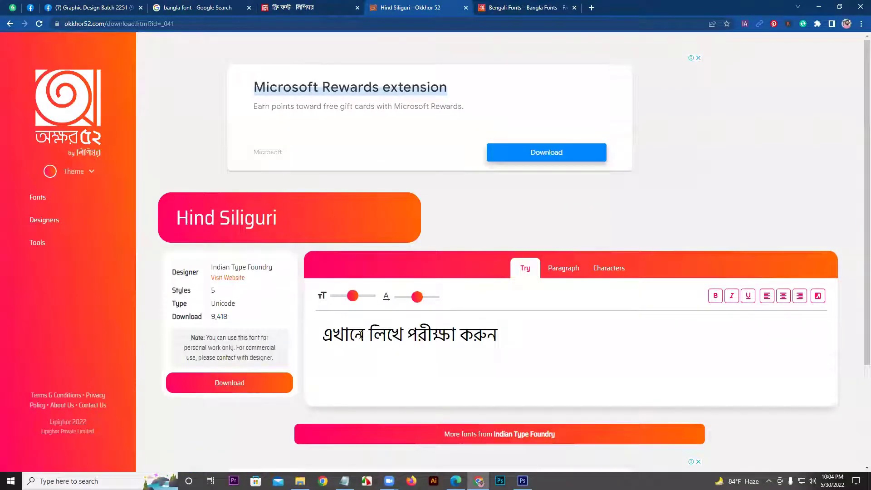
{"action": "left_click_drag", "start_coordinate": [324, 337], "coordinate": [536, 353]}
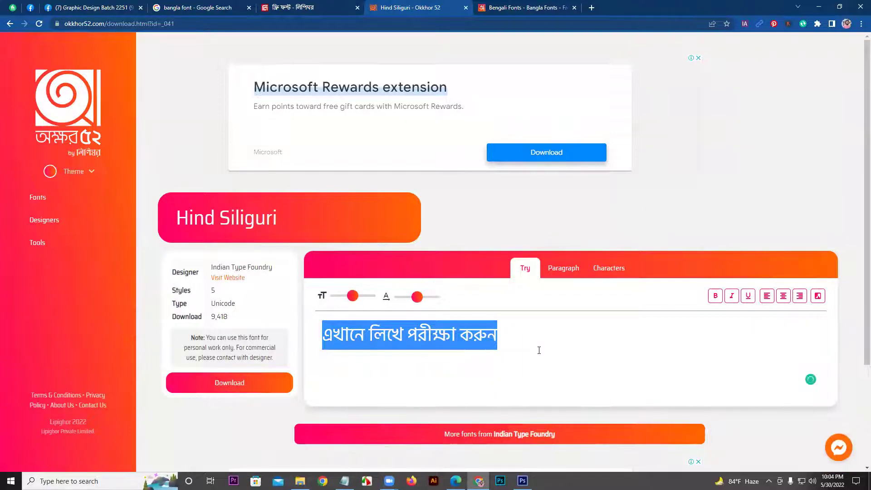
{"action": "type", "text": "amar sona"}
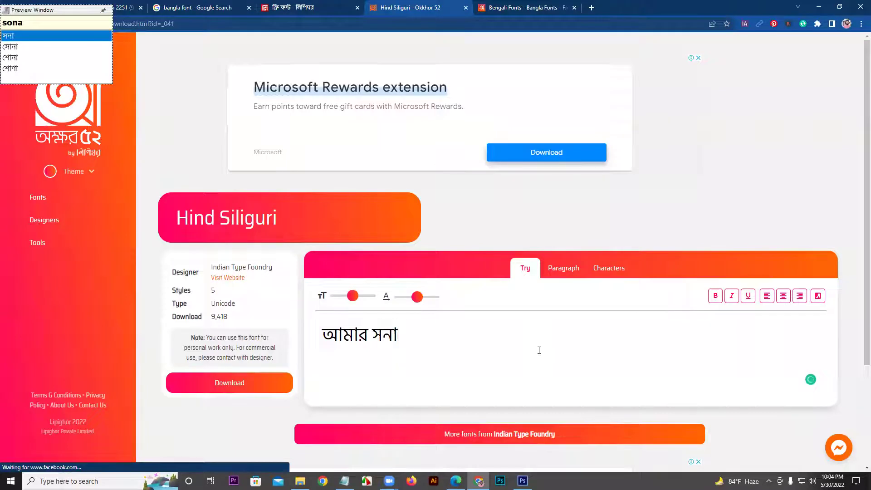
{"action": "type", "text": "r ban"}
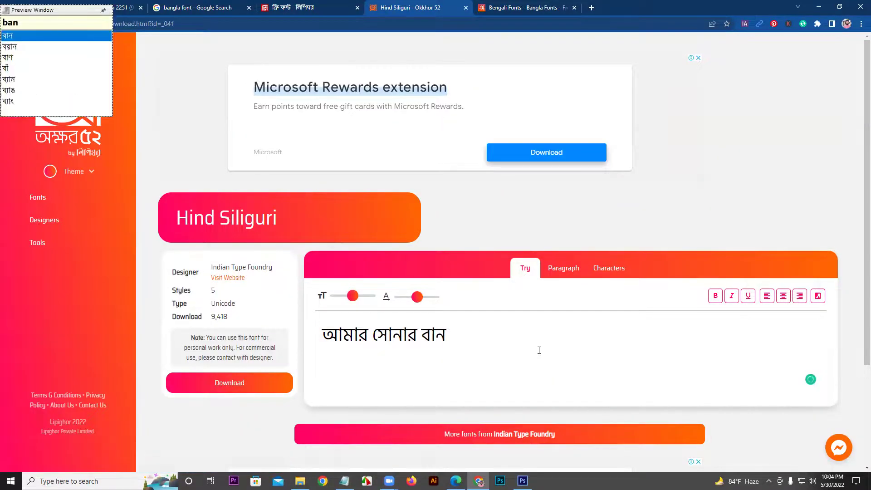
{"action": "type", "text": "gla ami tomay"}
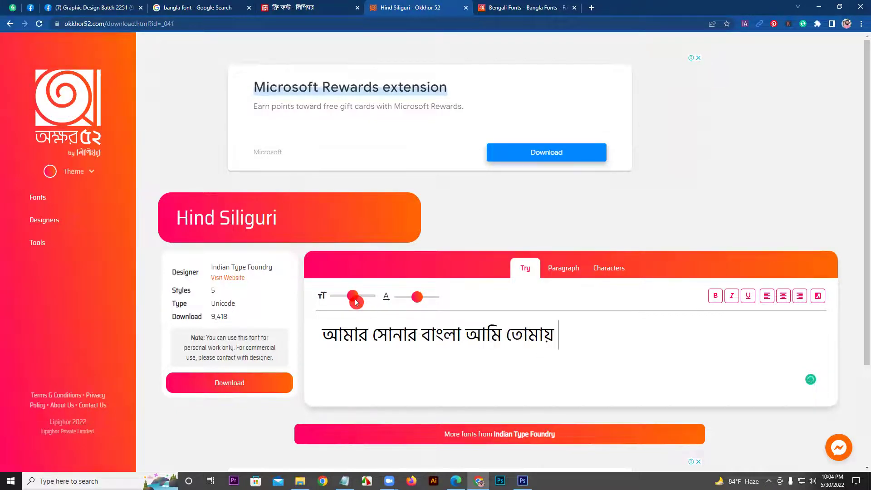
Step: Enlarge the preview size and letter spacing, then toggle bold, italic, underline and left-align on and off
{"action": "left_click_drag", "start_coordinate": [353, 296], "coordinate": [364, 297]}
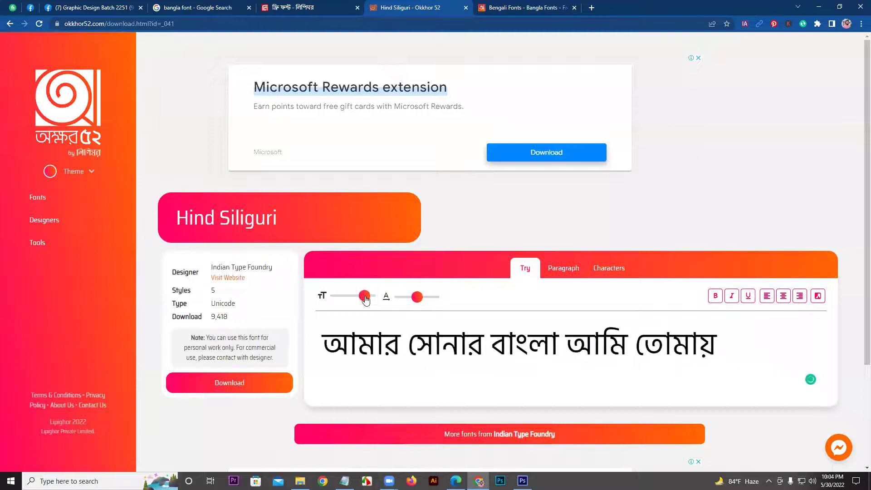
{"action": "mouse_move", "coordinate": [417, 297]}
{"action": "left_mouse_down"}
{"action": "mouse_move", "coordinate": [453, 300]}
{"action": "mouse_move", "coordinate": [415, 299]}
{"action": "mouse_move", "coordinate": [418, 305]}
{"action": "left_mouse_up"}
{"action": "left_click", "coordinate": [715, 295]}
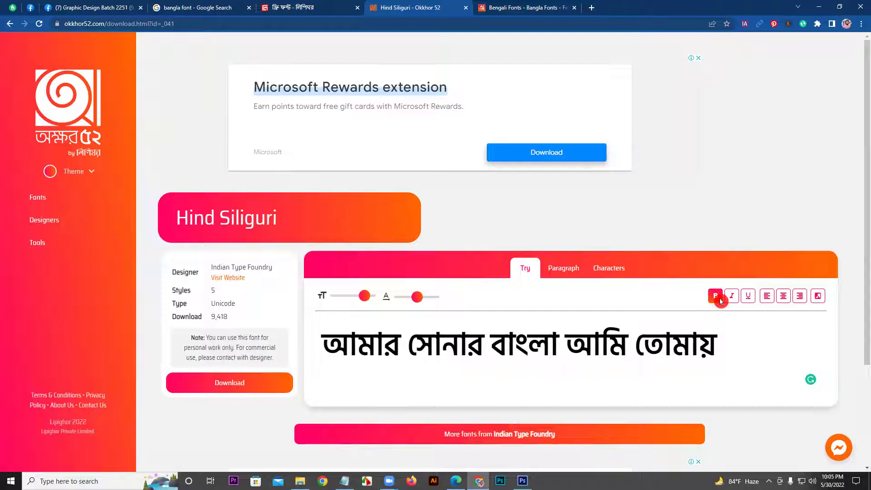
{"action": "left_click", "coordinate": [732, 296]}
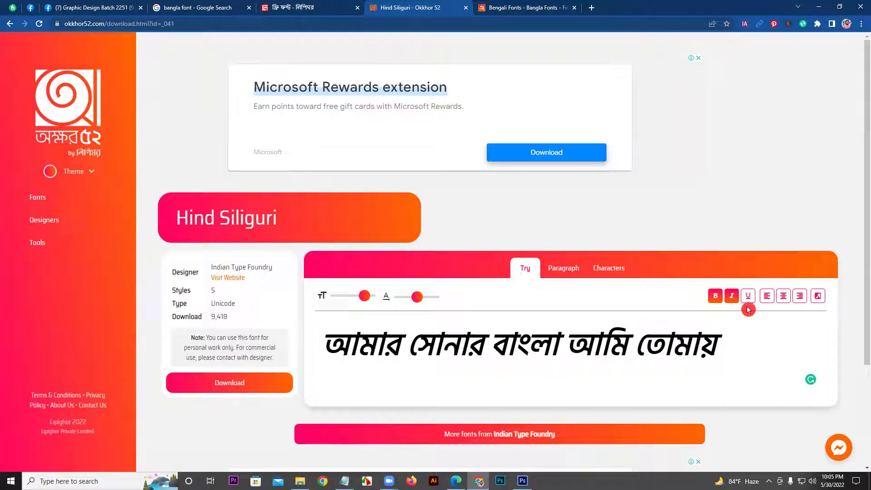
{"action": "left_click", "coordinate": [749, 297]}
{"action": "left_click", "coordinate": [767, 296]}
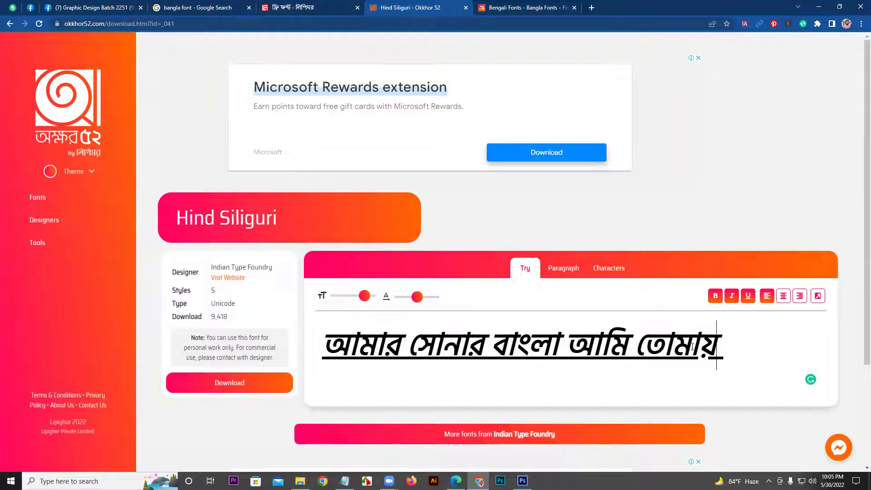
{"action": "left_click", "coordinate": [767, 296]}
{"action": "left_click", "coordinate": [749, 296]}
{"action": "left_click", "coordinate": [733, 300]}
{"action": "left_click", "coordinate": [715, 296]}
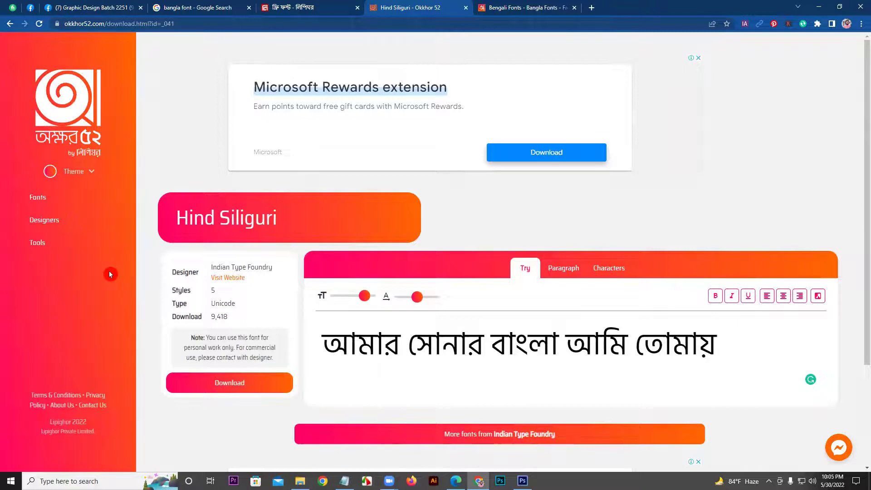
{"action": "left_click_drag", "start_coordinate": [861, 176], "coordinate": [862, 232]}
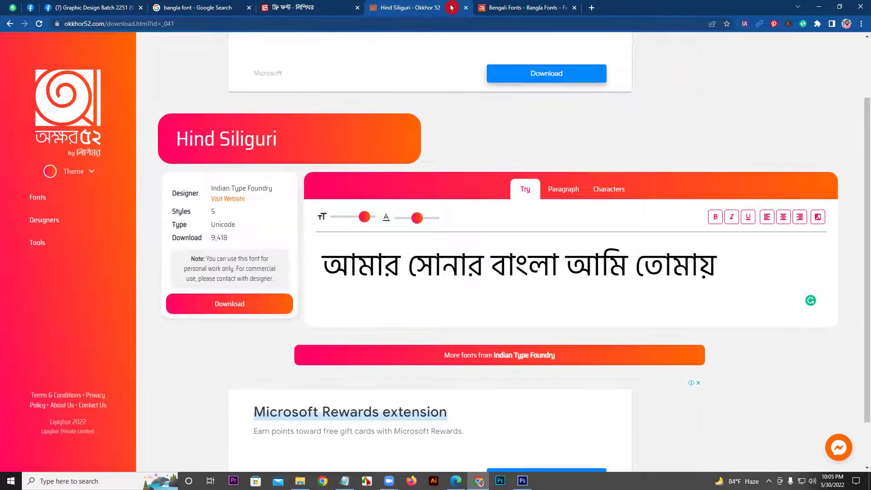
Step: Download the Ihtisham Deshlipi font from Lipighor, agreeing to its usage terms
{"action": "left_click", "coordinate": [328, 7]}
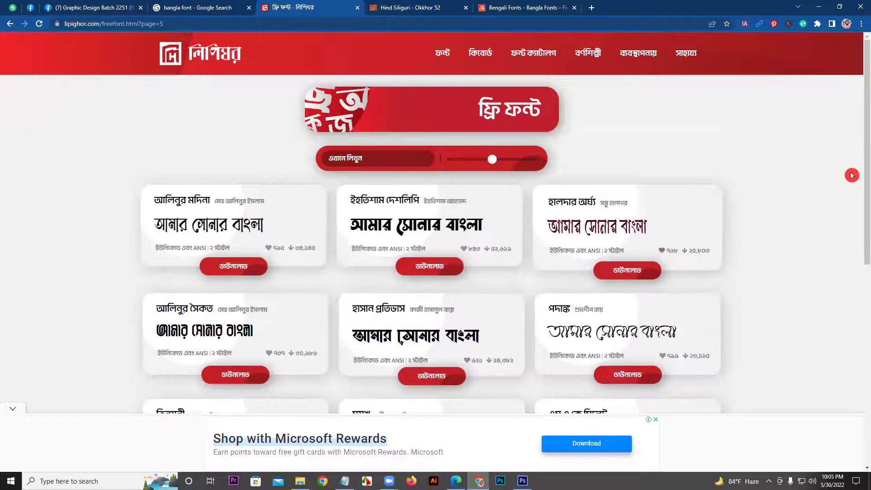
{"action": "left_click", "coordinate": [445, 279]}
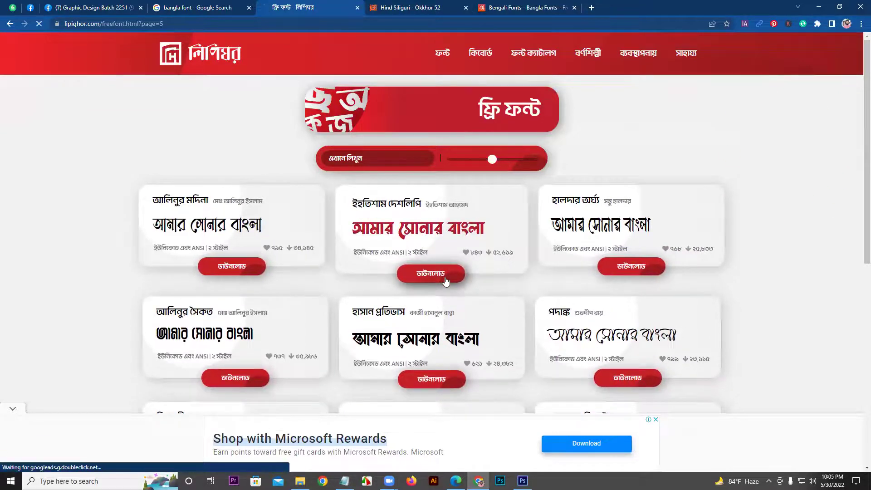
{"action": "scroll", "coordinate": [864, 247], "scroll_direction": "down", "scroll_amount": 2}
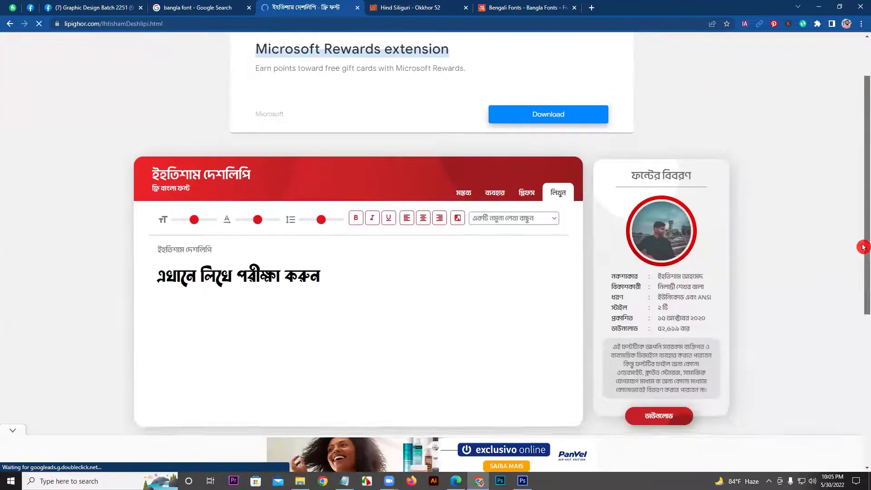
{"action": "left_click", "coordinate": [654, 413]}
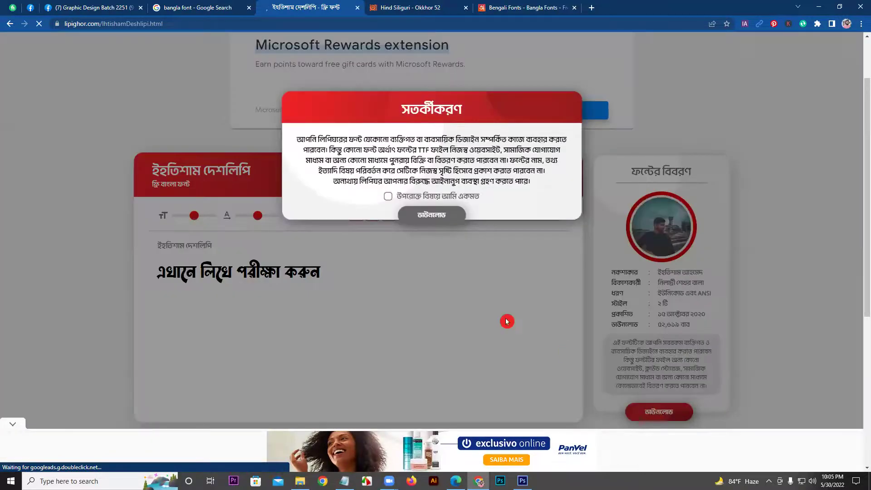
{"action": "left_click", "coordinate": [388, 196]}
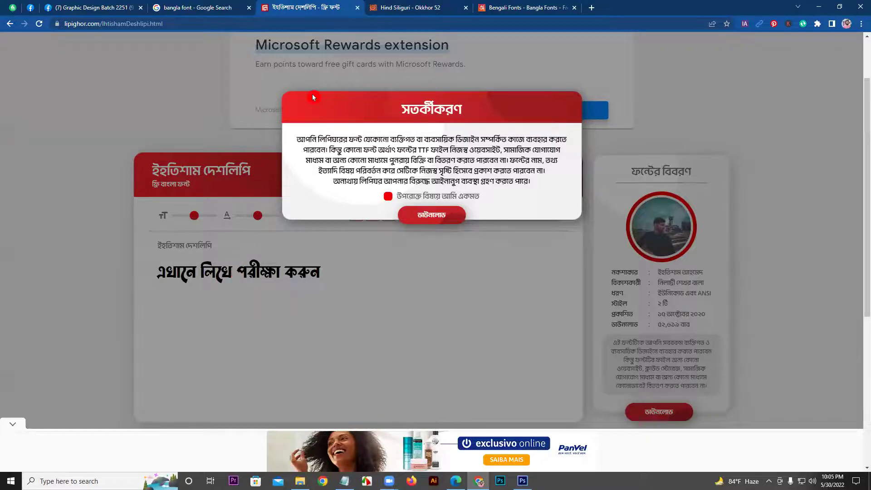
Step: Download Hind_Siliguri.zip from the Hind Siliguri page and save it to the Desktop
{"action": "left_click", "coordinate": [377, 8]}
{"action": "left_click", "coordinate": [235, 310]}
{"action": "left_click", "coordinate": [757, 410]}
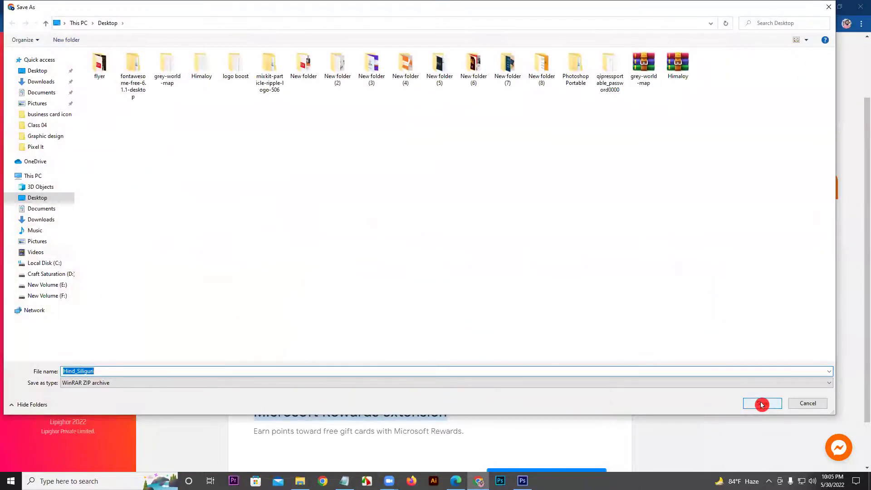
{"action": "left_click", "coordinate": [760, 404]}
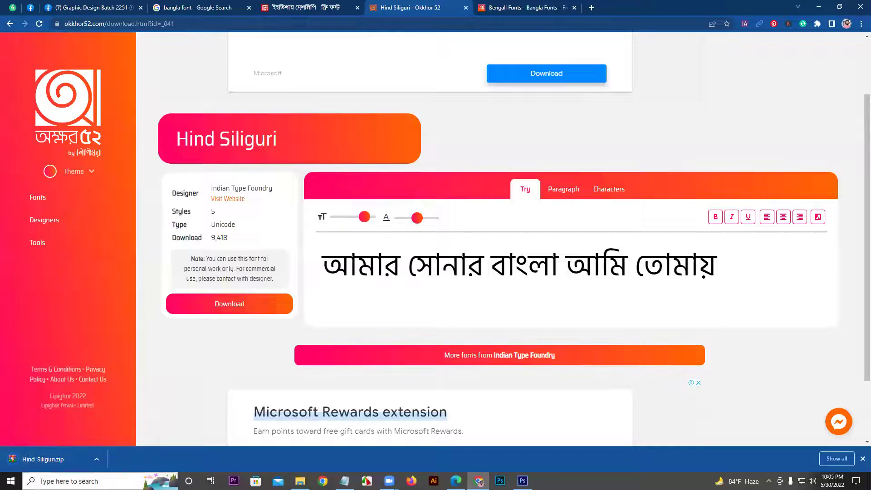
Step: View Hind_Siliguri.zip's contents in WinRAR, close it, and show the archive in its folder
{"action": "left_click", "coordinate": [86, 462]}
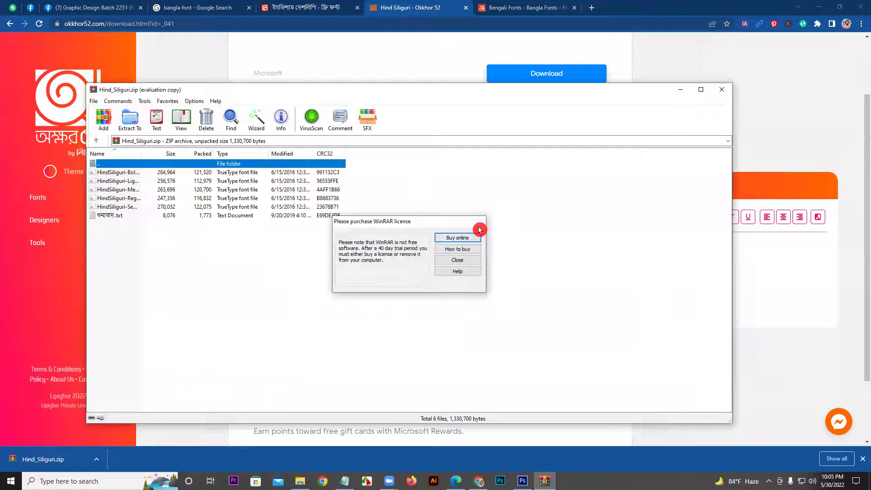
{"action": "key", "text": "Escape"}
{"action": "left_click", "coordinate": [722, 89]}
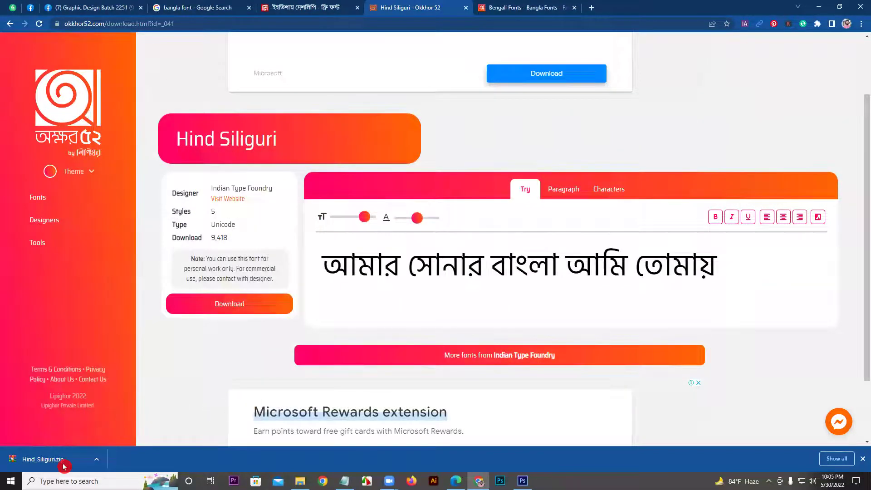
{"action": "left_click", "coordinate": [95, 460]}
{"action": "left_click", "coordinate": [111, 428]}
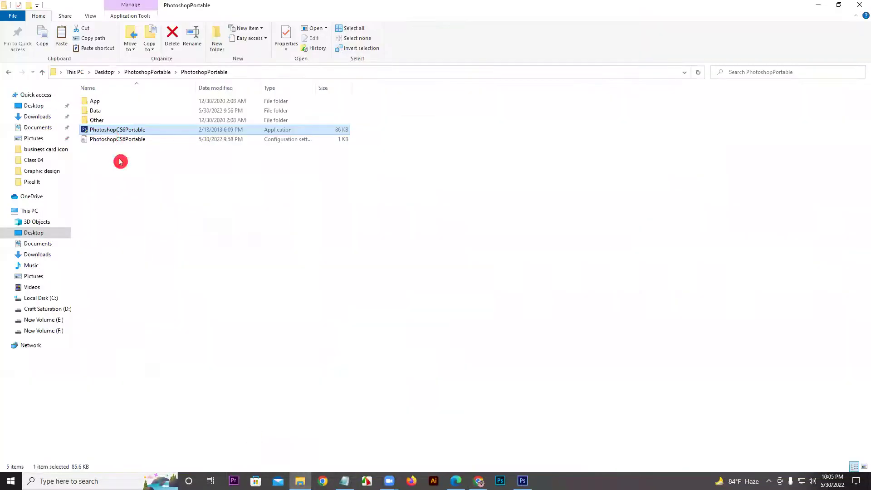
Step: Extract Hind_Siliguri.zip on the Desktop into a Hind_Siliguri folder and open that folder
{"action": "left_click", "coordinate": [36, 108]}
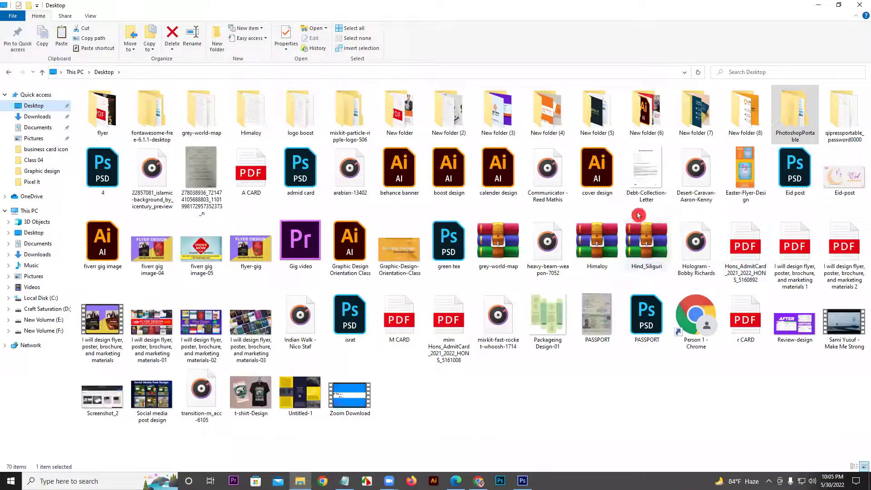
{"action": "left_click", "coordinate": [646, 255]}
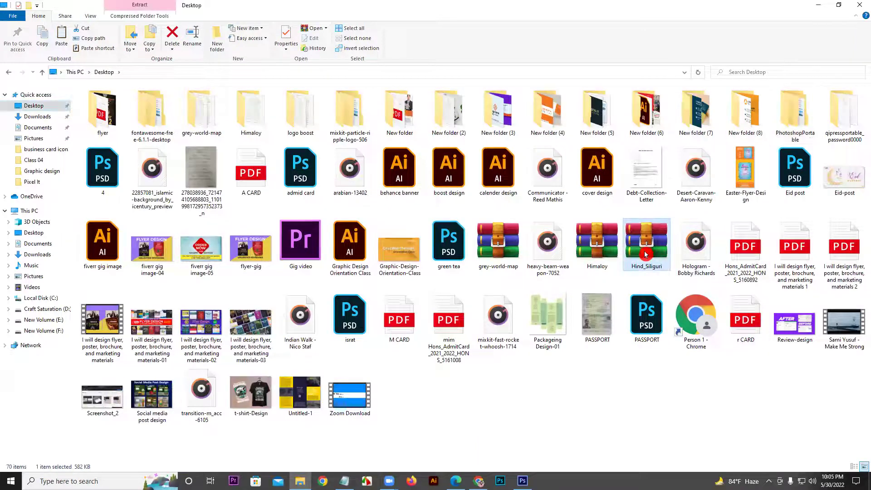
{"action": "right_click", "coordinate": [646, 255]}
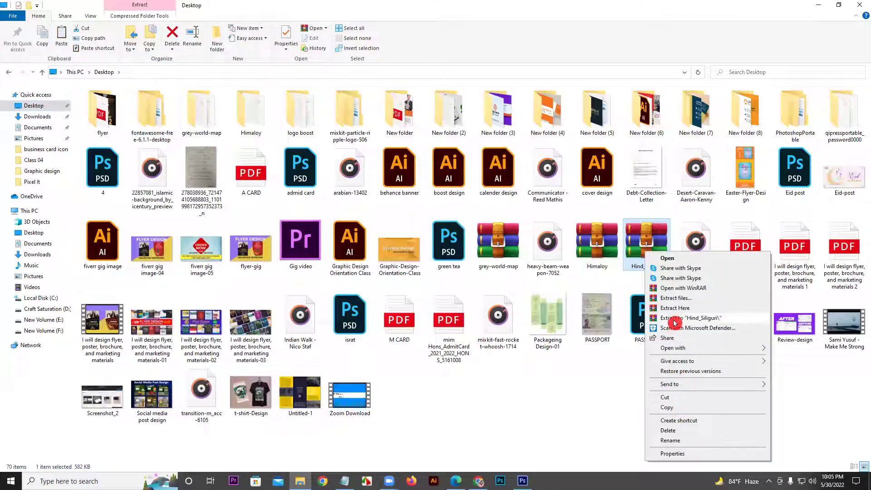
{"action": "left_click", "coordinate": [672, 299]}
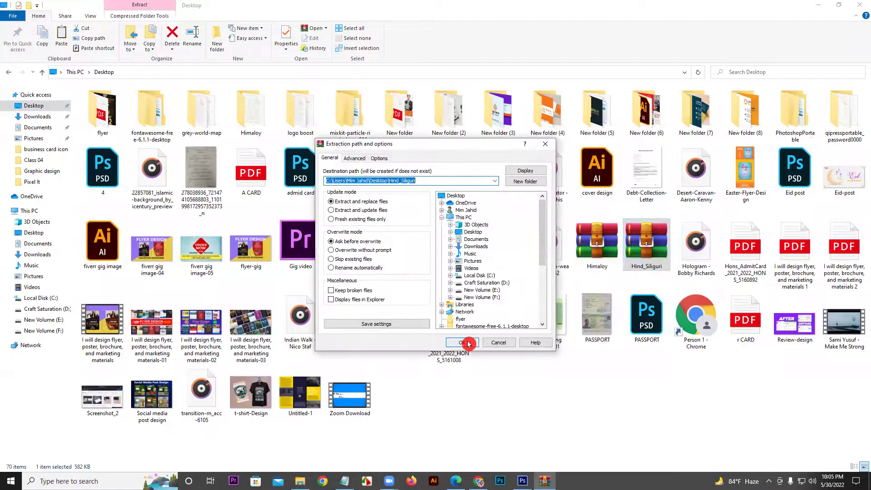
{"action": "left_click", "coordinate": [465, 344]}
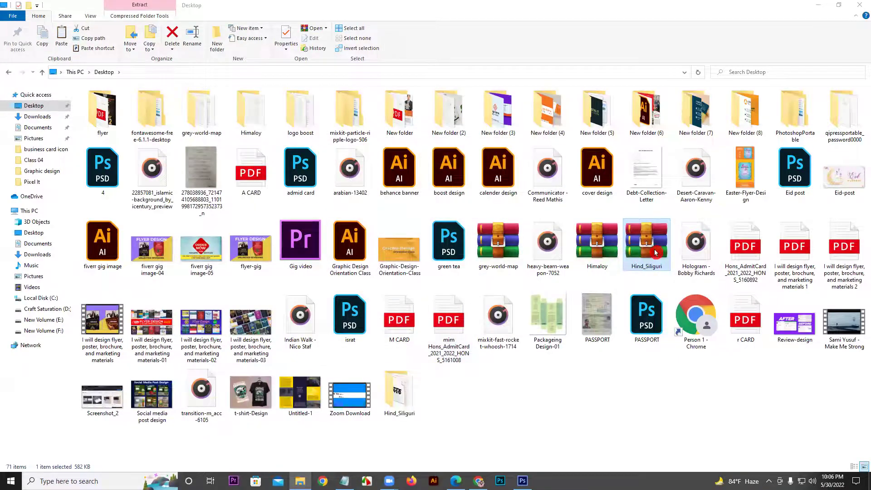
{"action": "double_click", "coordinate": [398, 391]}
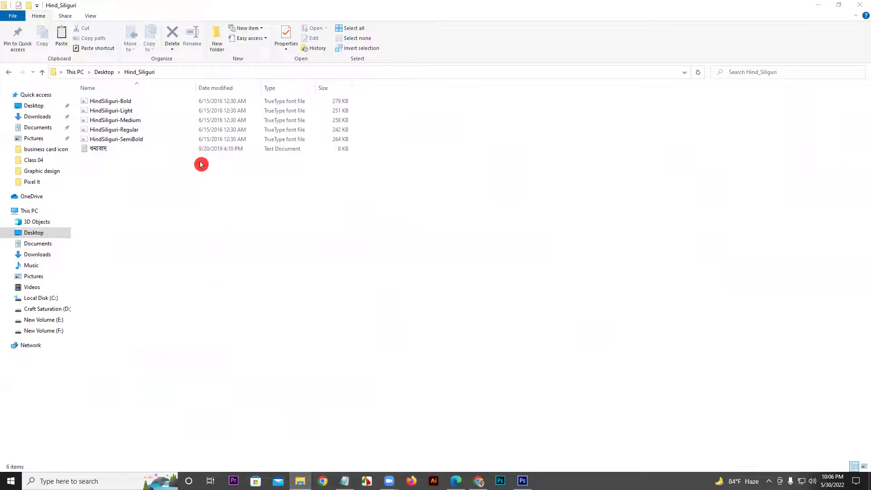
Step: Open the Hind Siliguri text document in Notepad, reposition the window to read it, then minimize it
{"action": "double_click", "coordinate": [186, 149]}
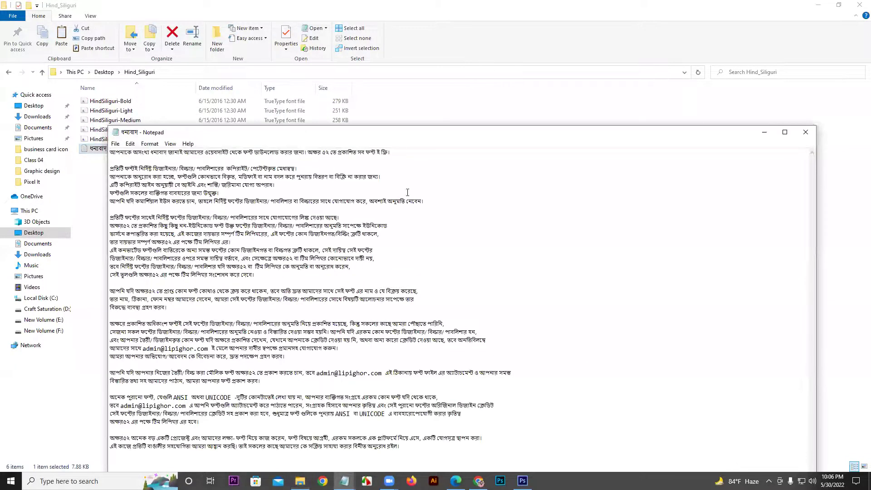
{"action": "left_click", "coordinate": [701, 131]}
{"action": "left_click_drag", "start_coordinate": [700, 131], "coordinate": [693, 75]}
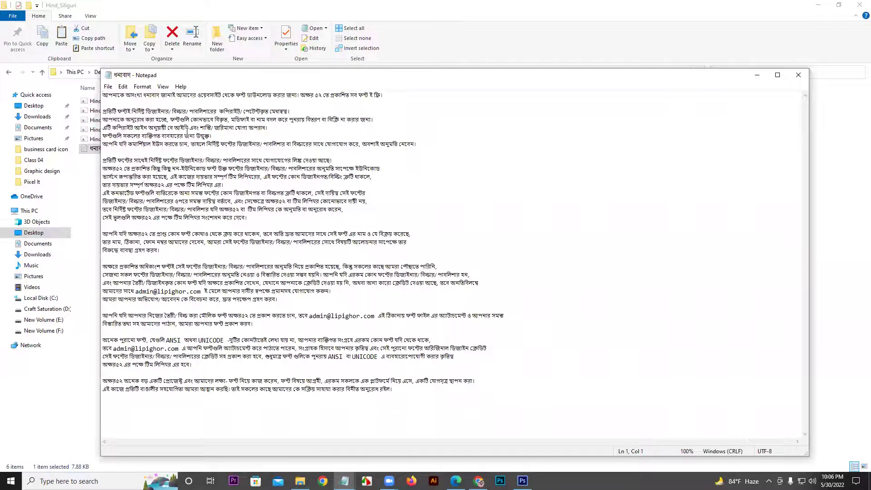
{"action": "left_click_drag", "start_coordinate": [177, 124], "coordinate": [182, 227]}
{"action": "left_click", "coordinate": [182, 227]}
{"action": "left_click", "coordinate": [761, 80]}
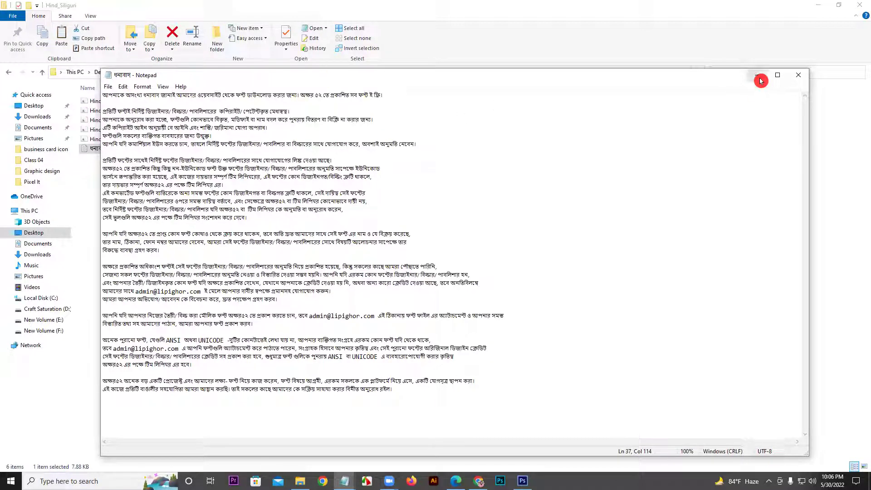
{"action": "left_click_drag", "start_coordinate": [761, 80], "coordinate": [290, 187]}
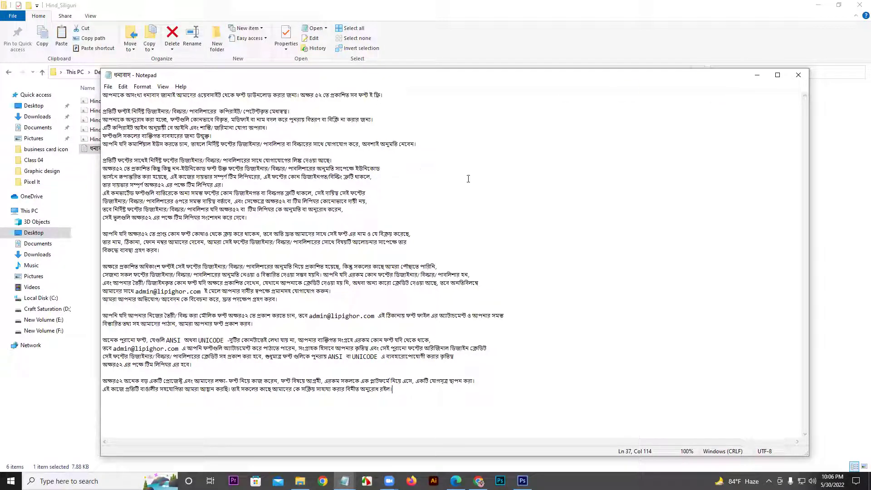
{"action": "left_click", "coordinate": [757, 82]}
{"action": "left_click_drag", "start_coordinate": [755, 82], "coordinate": [329, 91]}
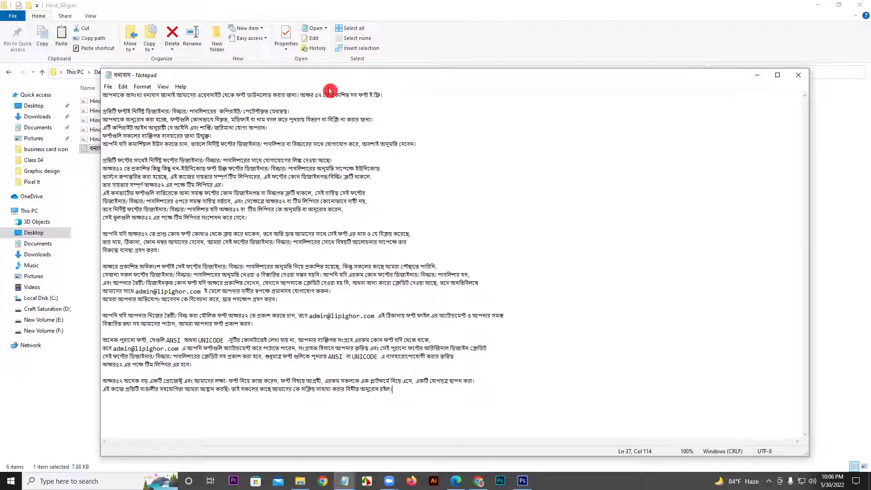
{"action": "left_click", "coordinate": [756, 76]}
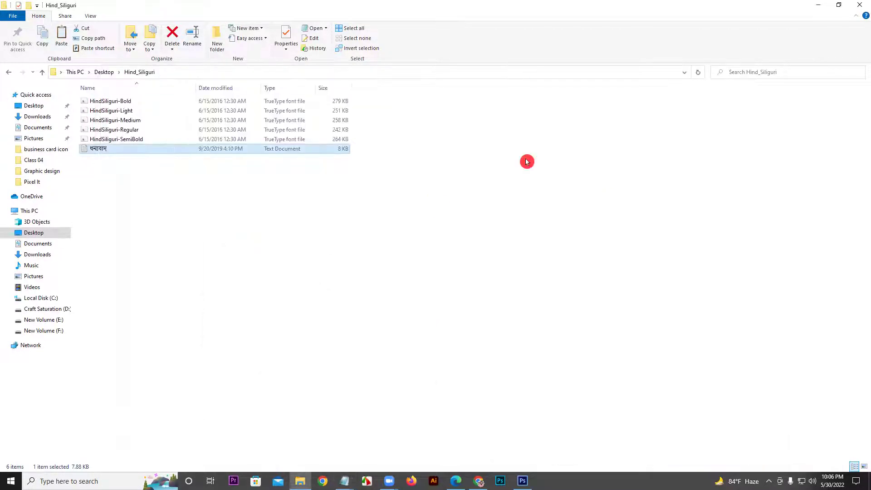
Step: Select the five font files, start installing them, and preview the HindSiliguri-Bold font
{"action": "left_click", "coordinate": [154, 105]}
{"action": "right_click", "coordinate": [155, 105]}
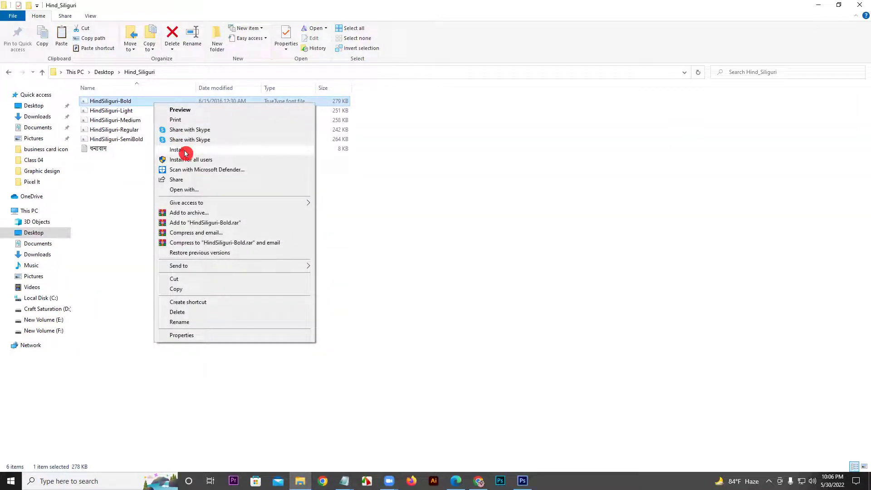
{"action": "left_click", "coordinate": [451, 237]}
{"action": "left_click_drag", "start_coordinate": [387, 103], "coordinate": [333, 146]}
{"action": "right_click", "coordinate": [247, 106]}
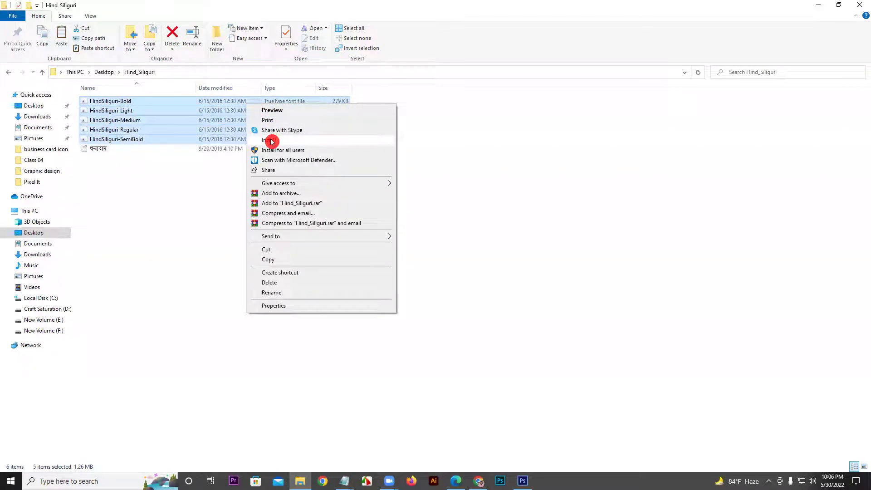
{"action": "left_click", "coordinate": [346, 140]}
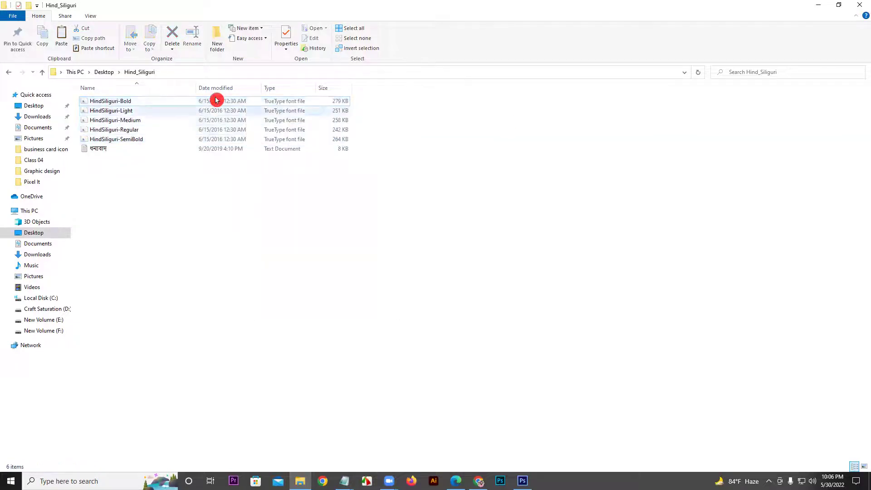
{"action": "double_click", "coordinate": [160, 103]}
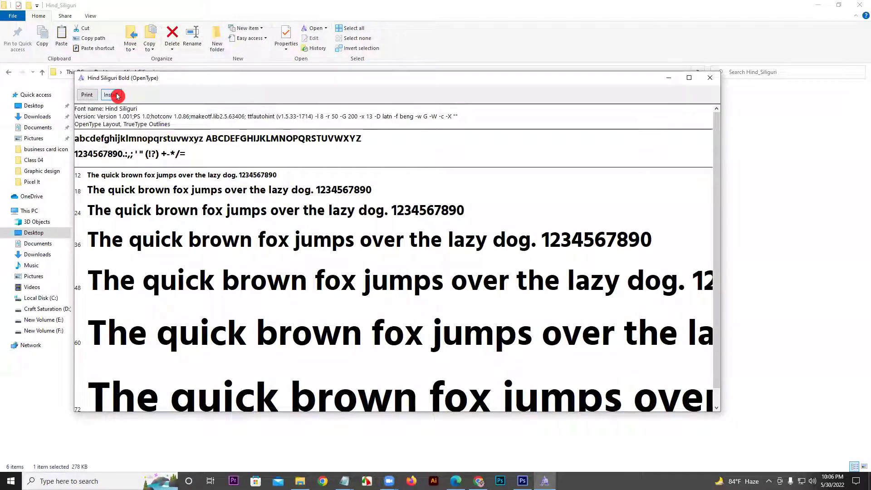
{"action": "left_click", "coordinate": [706, 81]}
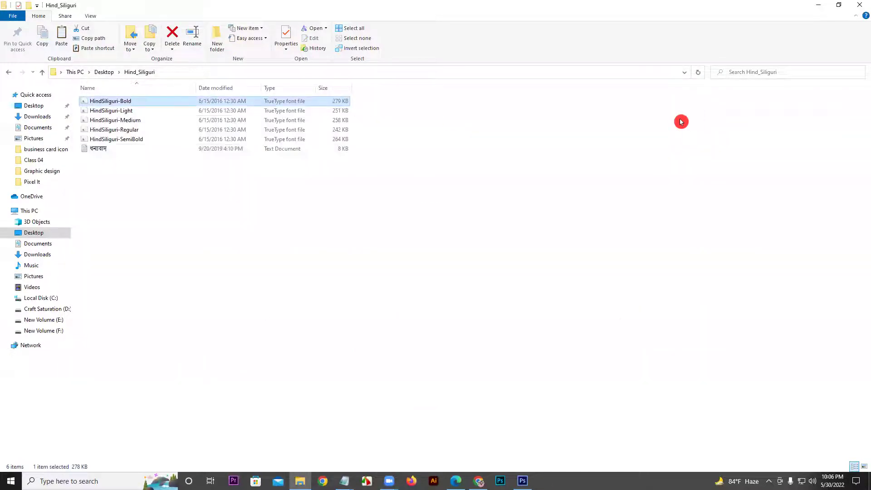
Step: Install all five Hind Siliguri fonts, replacing existing copies for all items, then bring up Photoshop
{"action": "left_click_drag", "start_coordinate": [399, 102], "coordinate": [268, 143]}
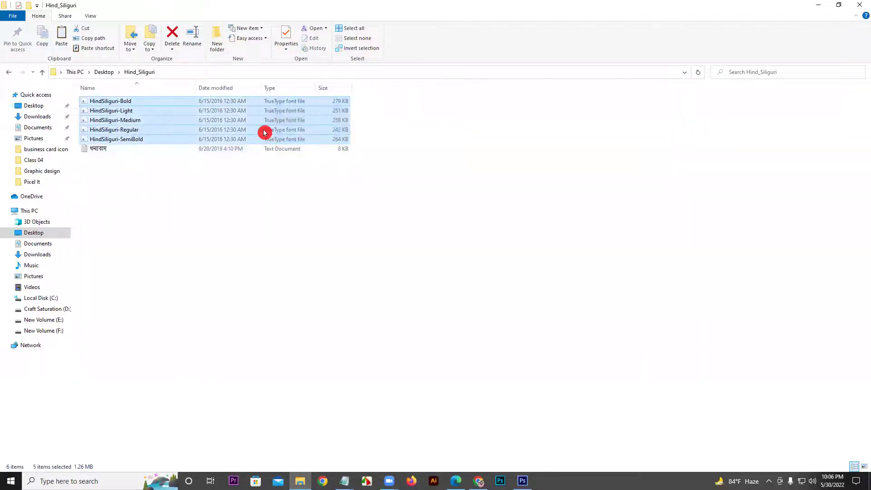
{"action": "right_click", "coordinate": [263, 122]}
{"action": "left_click", "coordinate": [297, 162]}
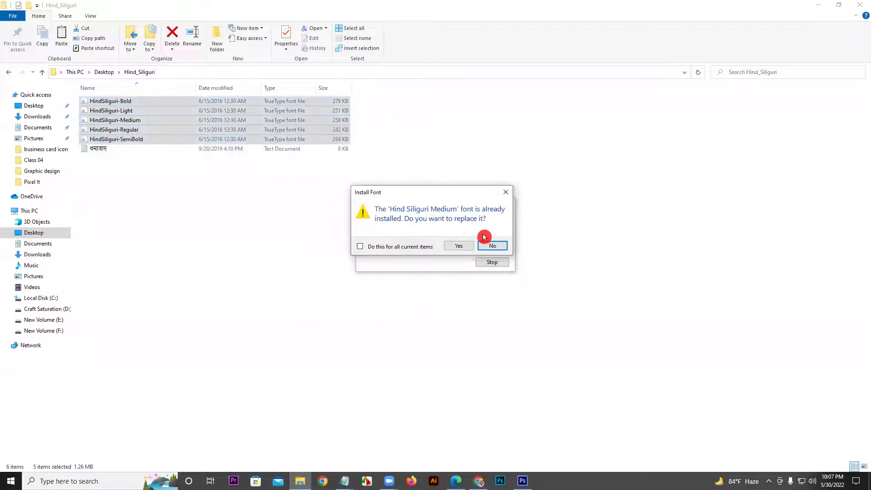
{"action": "left_click", "coordinate": [393, 246]}
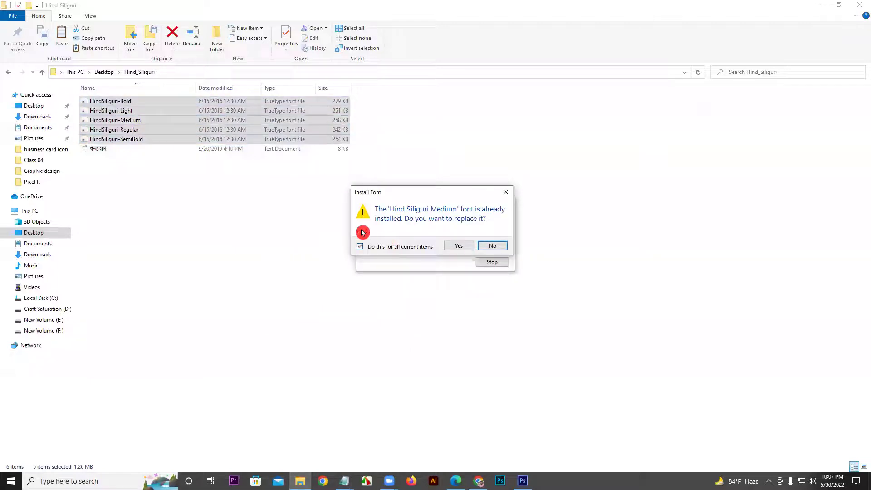
{"action": "left_click", "coordinate": [466, 246]}
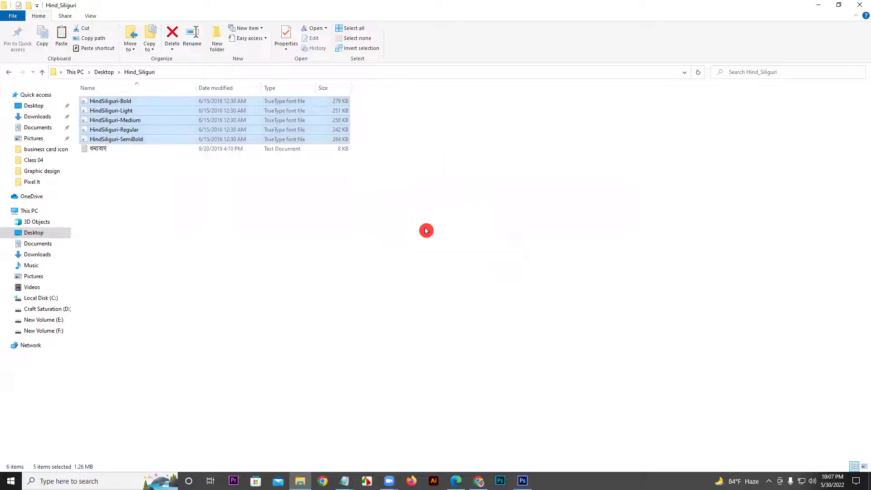
{"action": "left_click", "coordinate": [523, 481]}
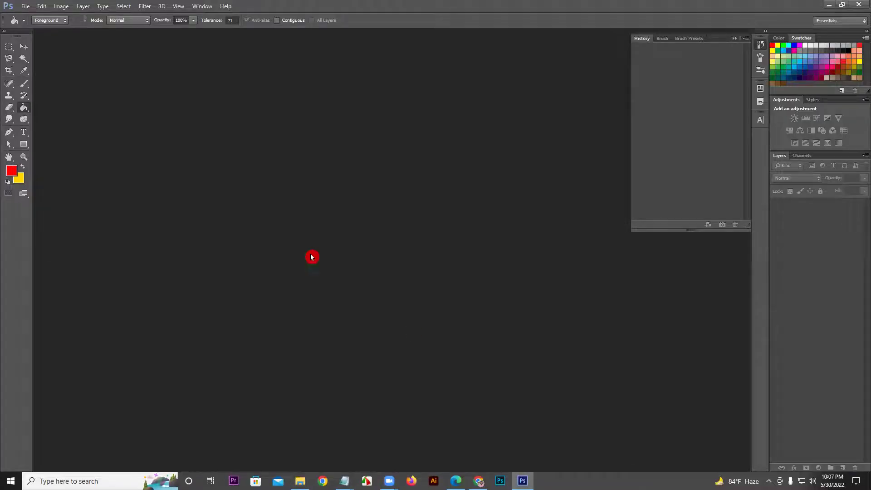
Step: Create a new blank Untitled-1 document, select the Move tool, then return to the browser
{"action": "left_click", "coordinate": [26, 6]}
{"action": "left_click", "coordinate": [30, 19]}
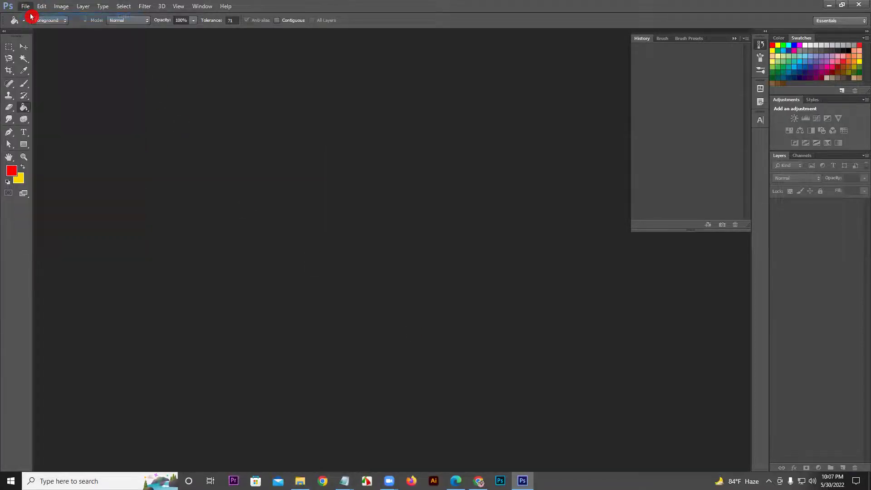
{"action": "left_click", "coordinate": [537, 89]}
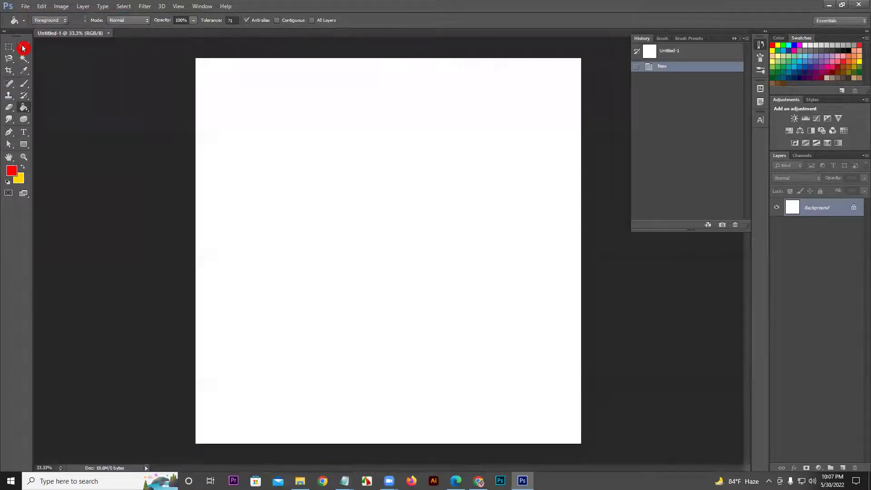
{"action": "left_click", "coordinate": [23, 46]}
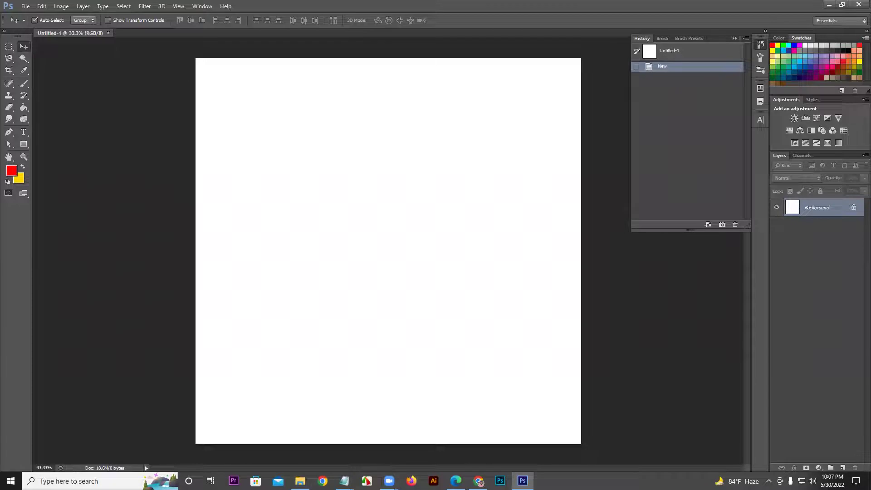
{"action": "left_click", "coordinate": [479, 481]}
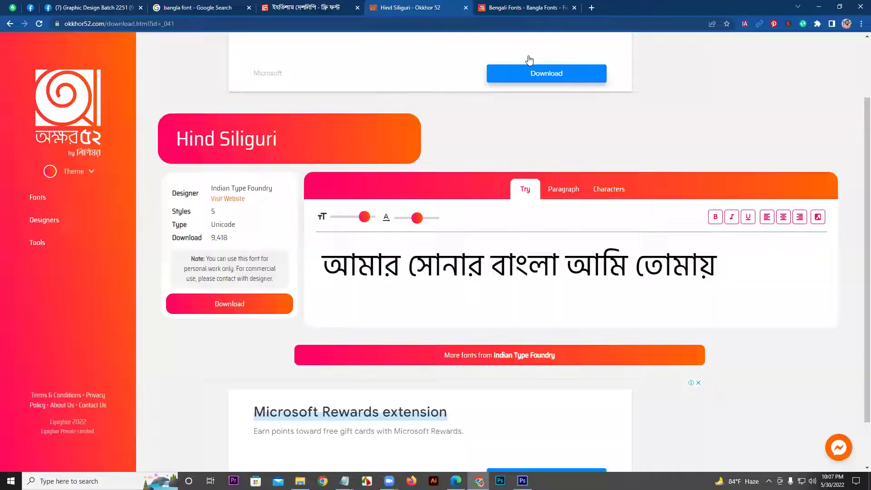
Step: Search Google Images for 'bangla typography' in a new tab
{"action": "left_click", "coordinate": [592, 8]}
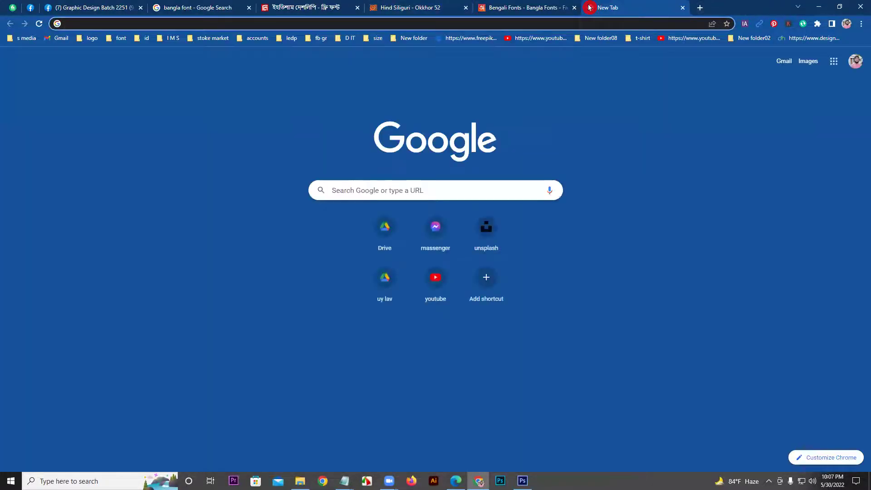
{"action": "type", "text": "বa"}
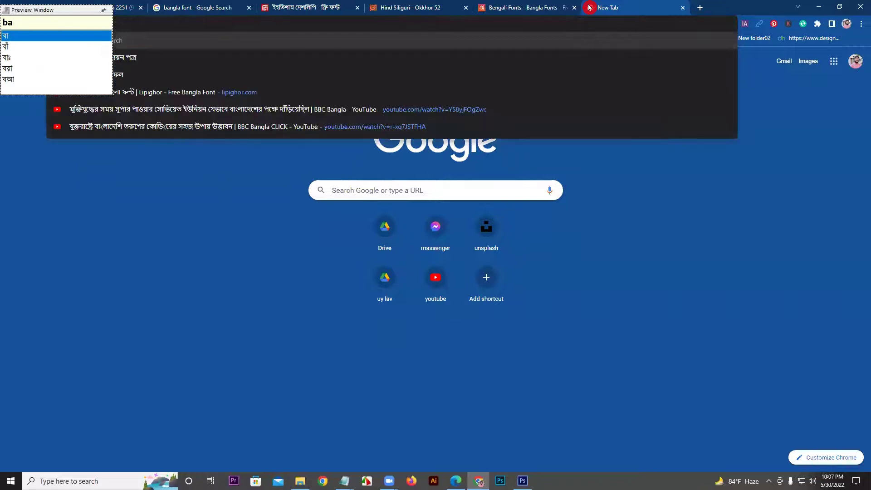
{"action": "key", "text": "BackSpace"}
{"action": "key", "text": "BackSpace"}
{"action": "type", "text": "ban"}
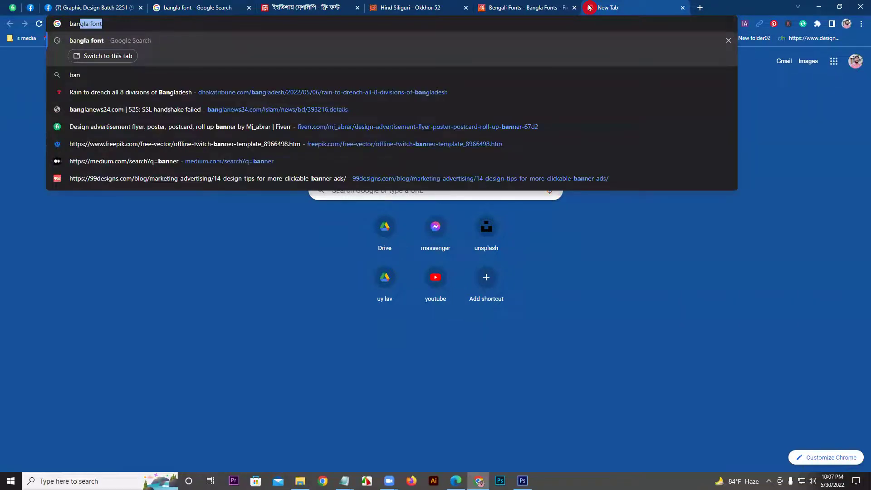
{"action": "type", "text": "gla"}
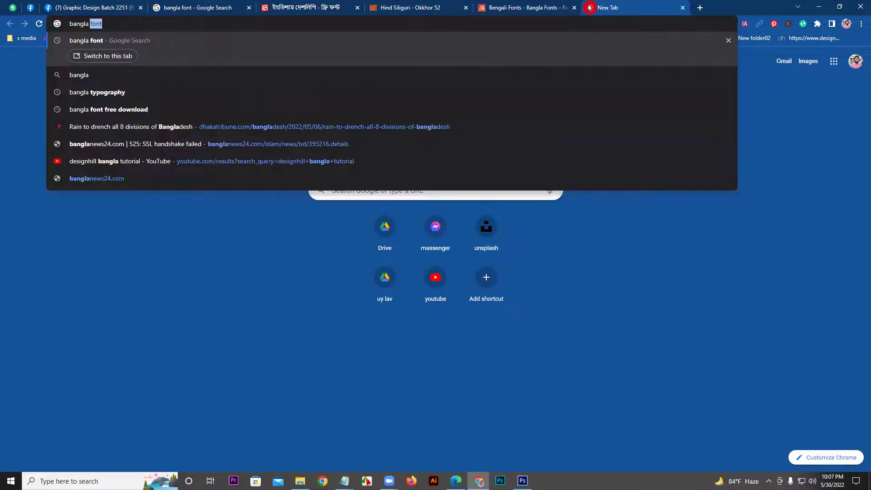
{"action": "type", "text": " typo"}
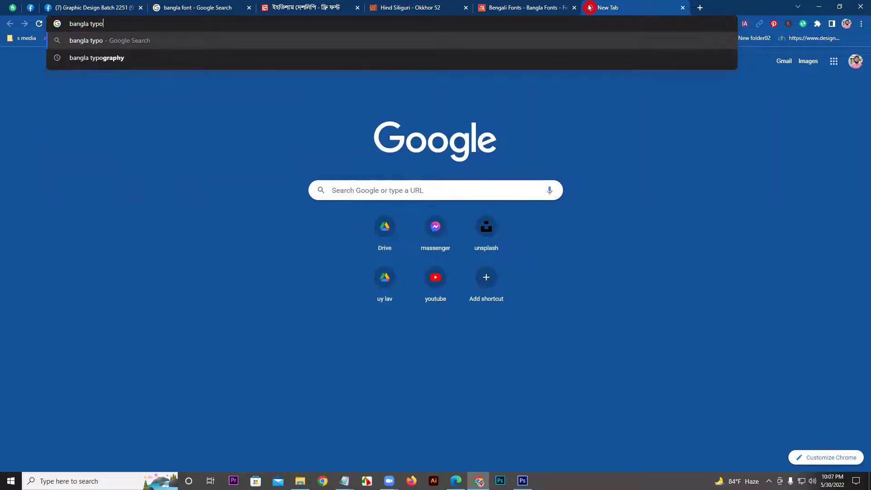
{"action": "type", "text": "gra"}
{"action": "left_click", "coordinate": [96, 57]}
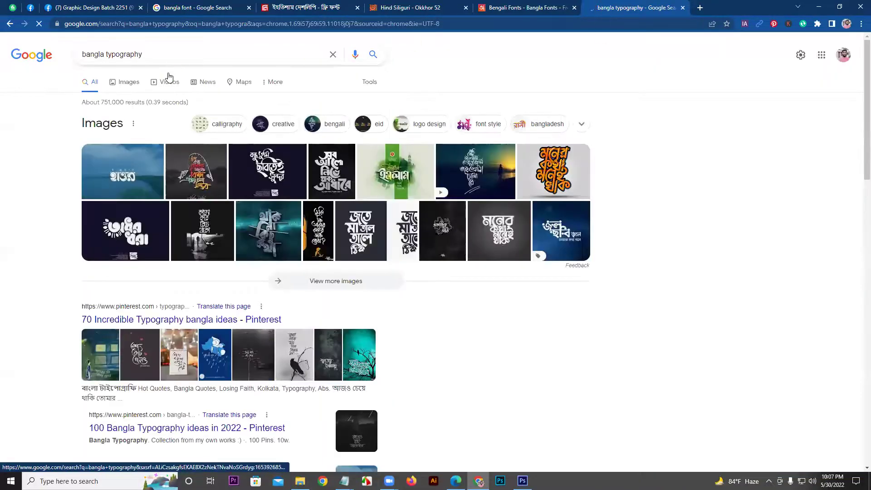
{"action": "left_click", "coordinate": [139, 83]}
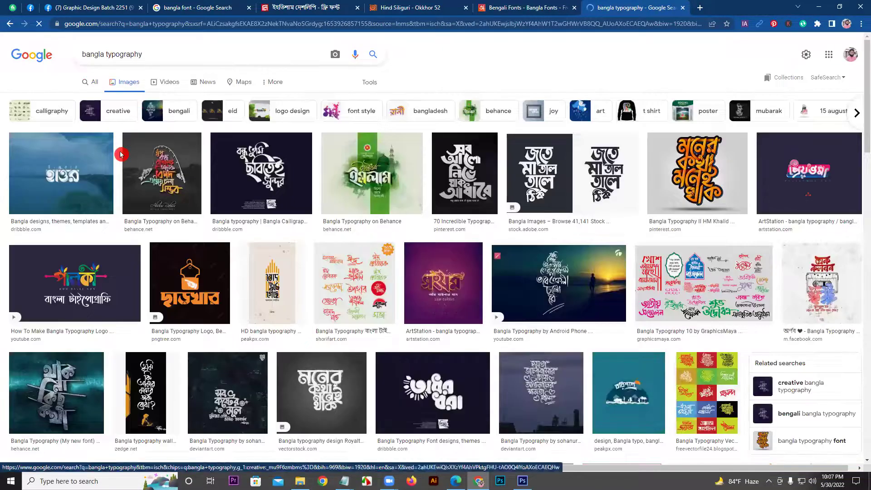
Step: Browse the image results, previewing the sunset and cloudy-sky typography images, then open a blank tab
{"action": "left_click", "coordinate": [625, 82]}
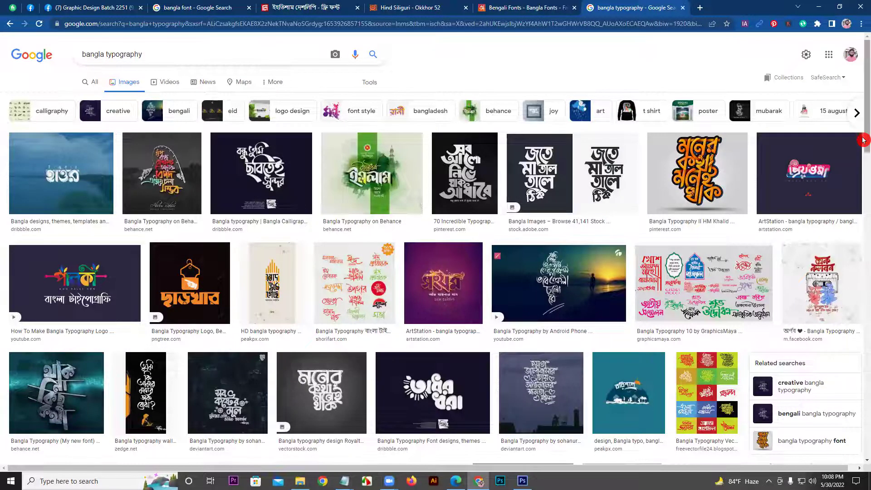
{"action": "scroll", "coordinate": [864, 139], "scroll_direction": "down", "scroll_amount": 2}
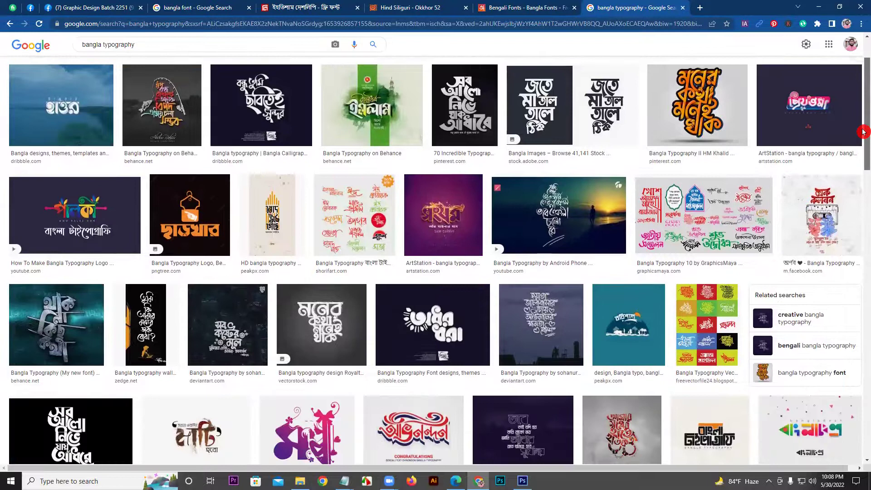
{"action": "left_click_drag", "start_coordinate": [864, 134], "coordinate": [863, 150]}
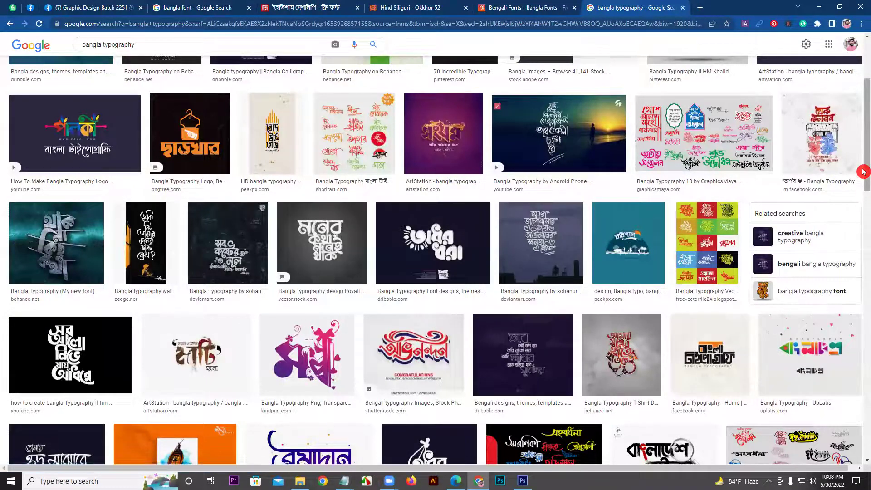
{"action": "scroll", "coordinate": [863, 186], "scroll_direction": "down", "scroll_amount": 2}
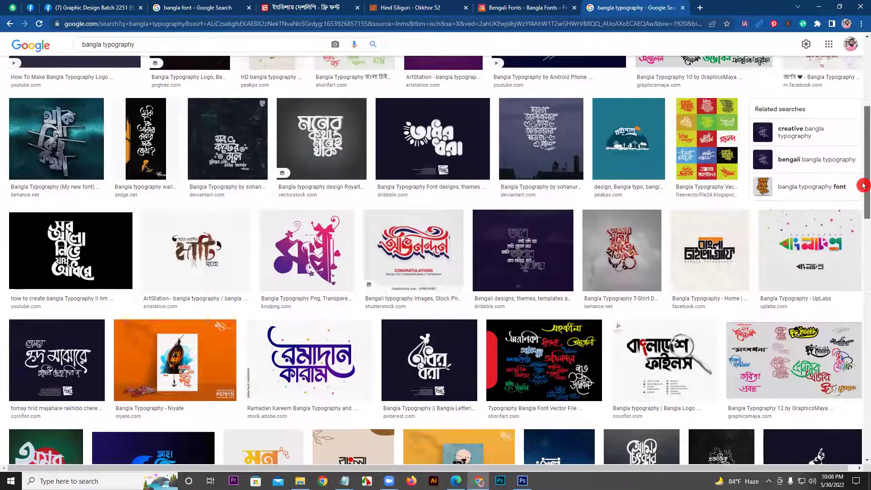
{"action": "left_click_drag", "start_coordinate": [864, 186], "coordinate": [778, 249]}
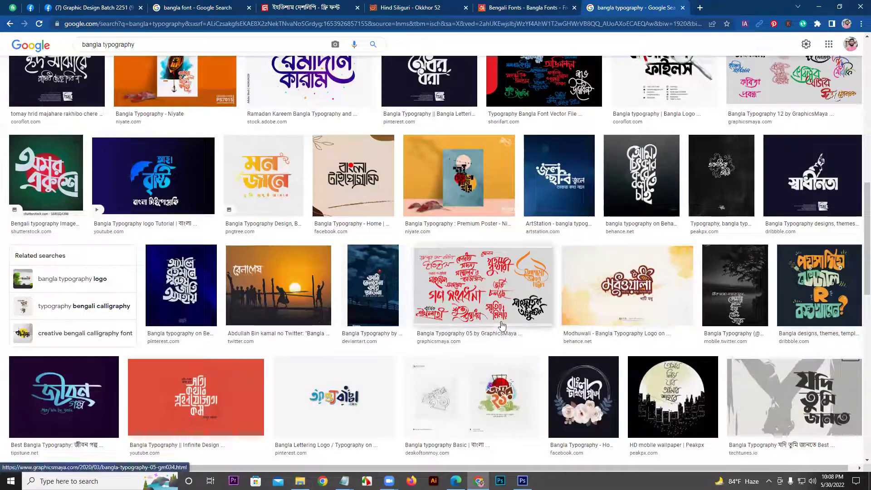
{"action": "left_click", "coordinate": [287, 290]}
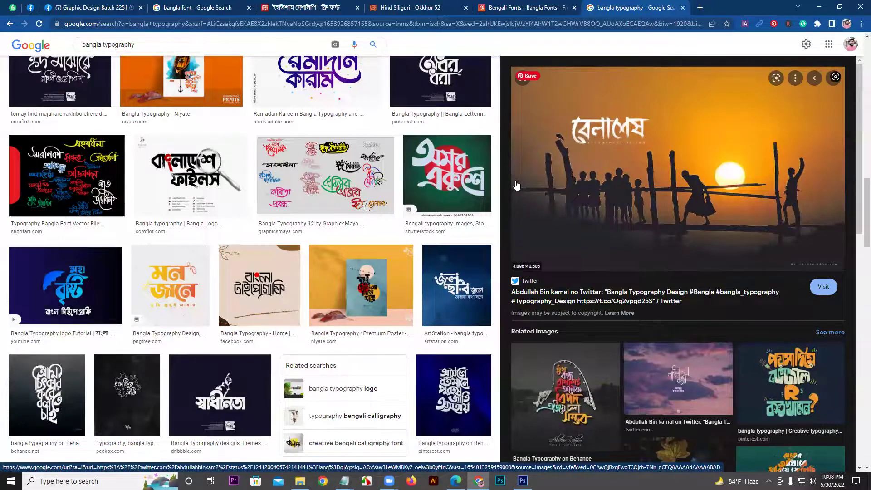
{"action": "left_click", "coordinate": [686, 385]}
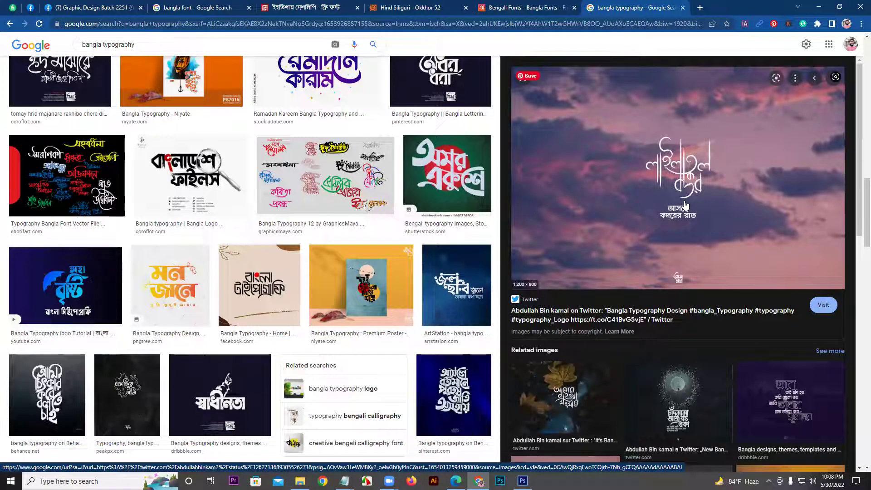
{"action": "left_click", "coordinate": [700, 8]}
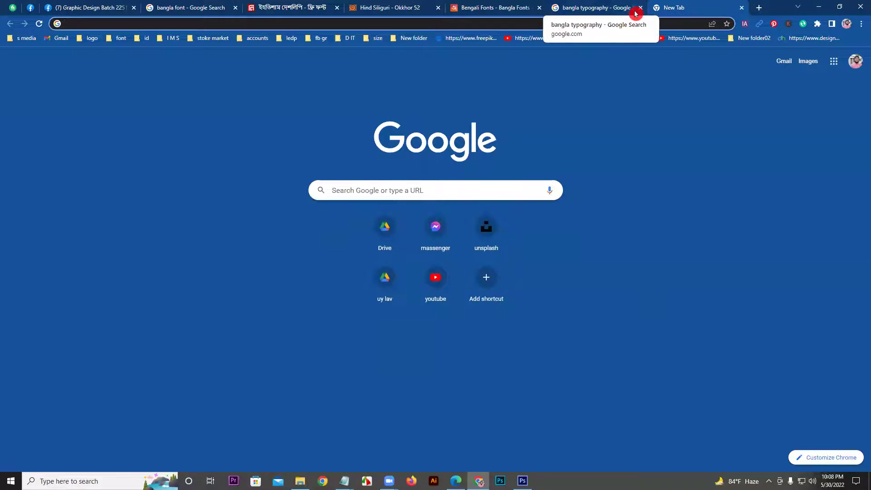
Step: Search Google for 'image' and preview the sunset tree result
{"action": "type", "text": "image"}
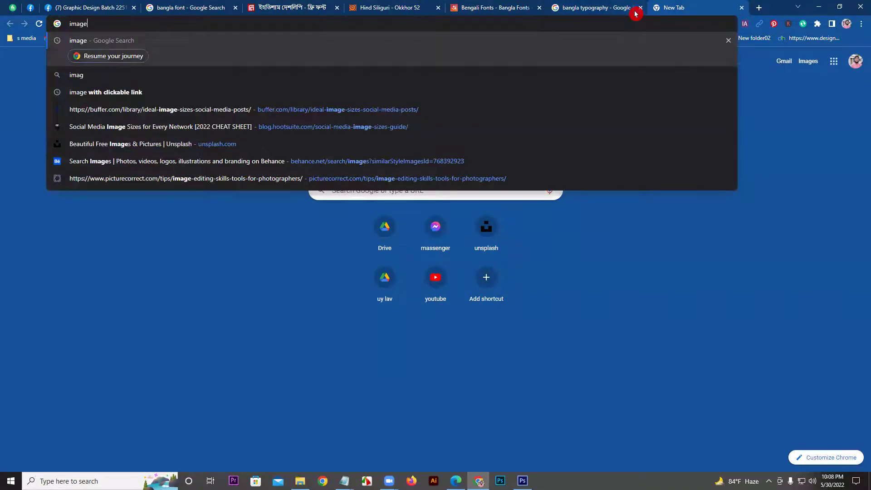
{"action": "key", "text": "Return"}
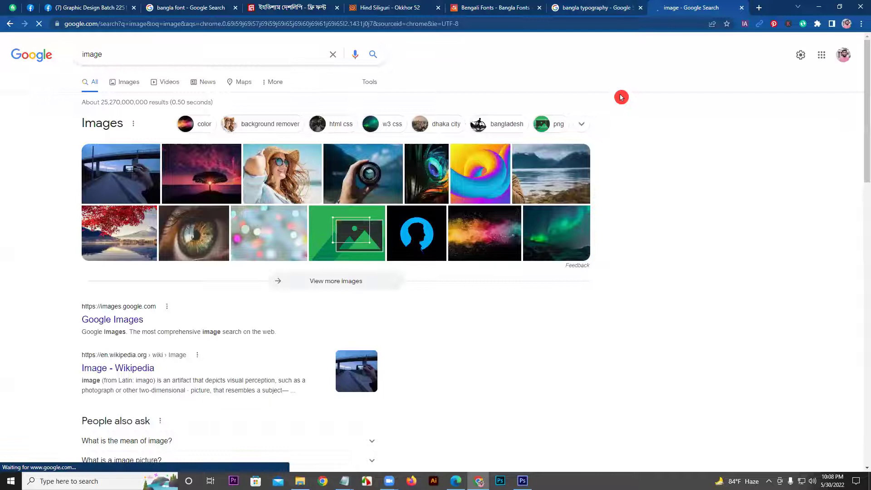
{"action": "left_click", "coordinate": [212, 194]}
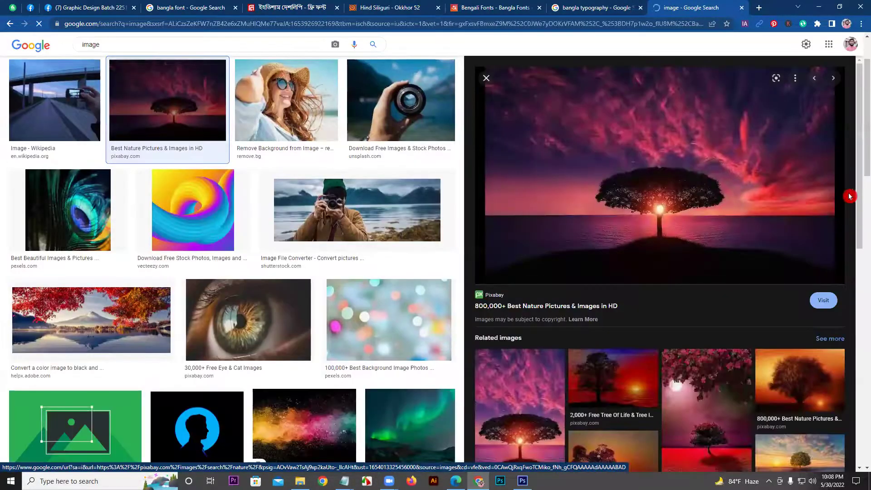
Step: Copy the grassy hills sunset image from the results and return to Photoshop
{"action": "scroll", "coordinate": [863, 181], "scroll_direction": "down", "scroll_amount": 3}
{"action": "left_click_drag", "start_coordinate": [862, 174], "coordinate": [857, 272]}
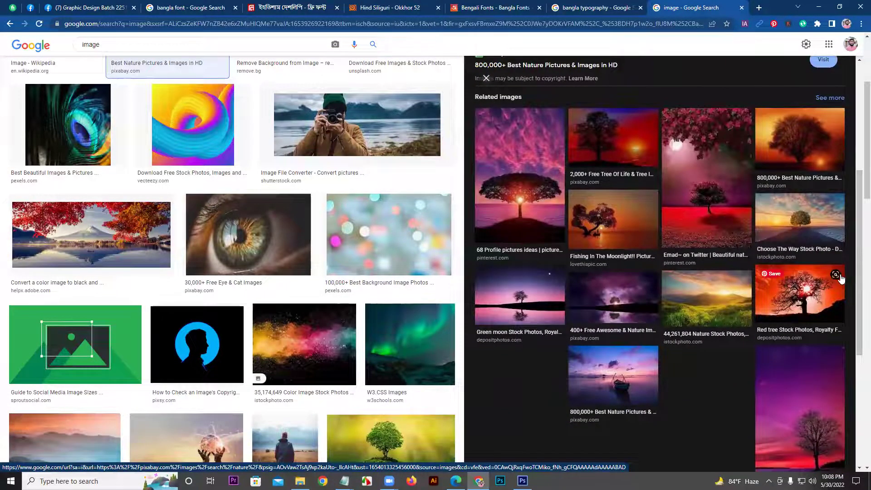
{"action": "left_click", "coordinate": [723, 299]}
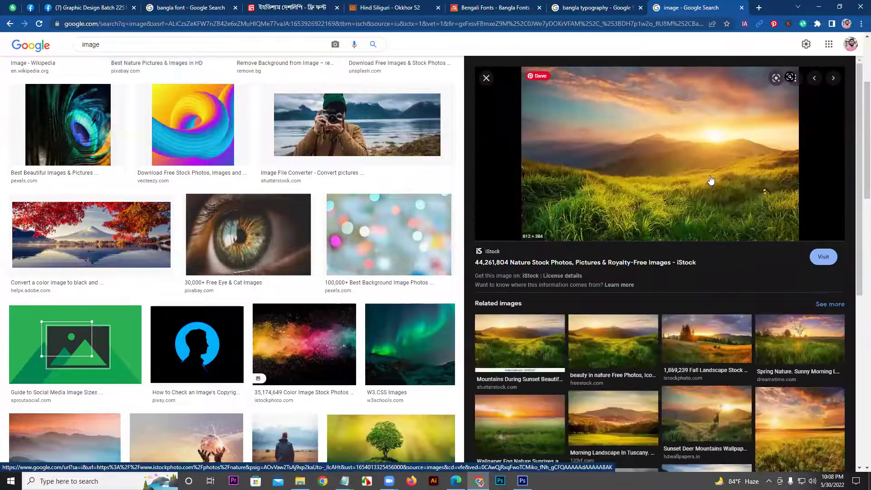
{"action": "right_click", "coordinate": [666, 133]}
{"action": "left_click", "coordinate": [704, 239]}
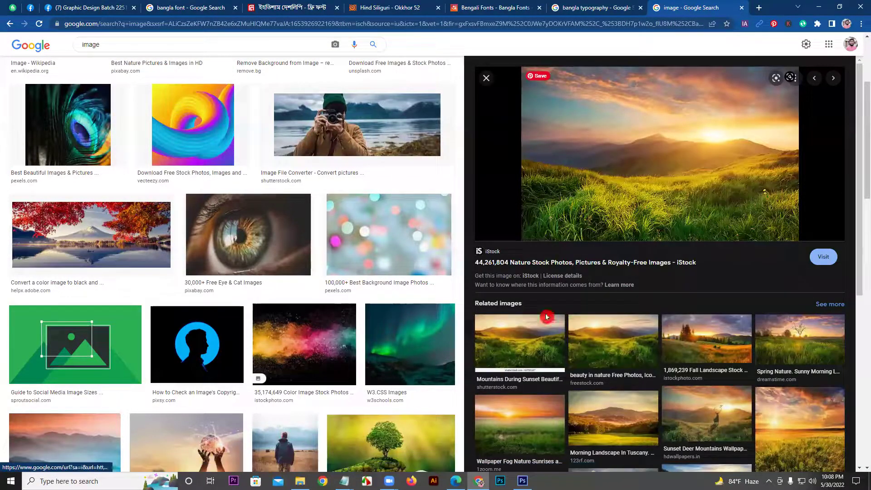
{"action": "key", "text": "alt+Tab"}
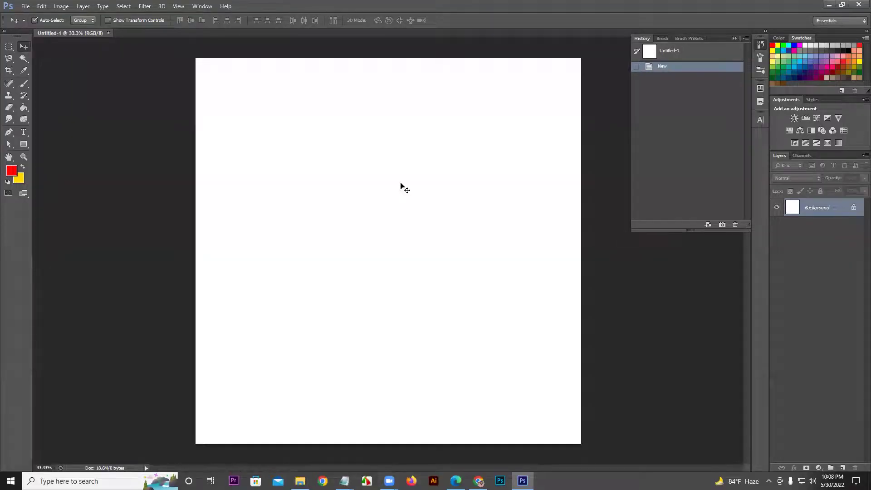
Step: Paste the sunset image, trial-scale and shift it, then undo the transform
{"action": "key", "text": "ctrl+v"}
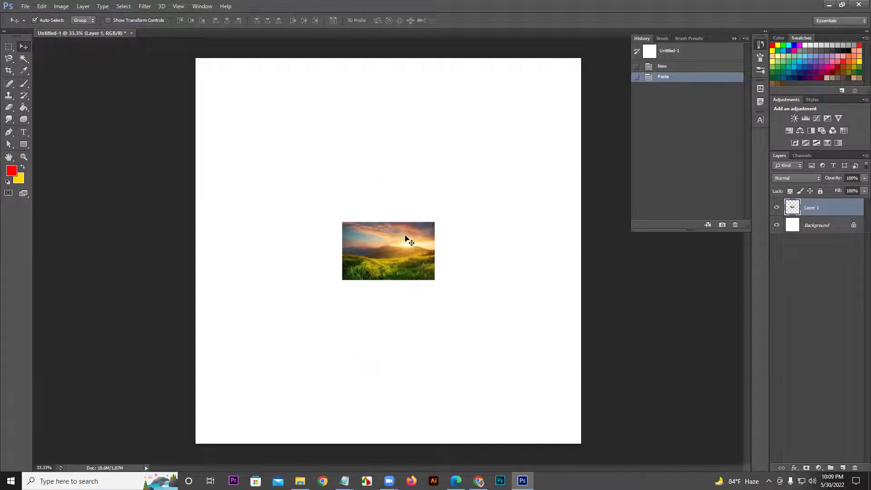
{"action": "key", "text": "ctrl+t"}
{"action": "left_click_drag", "start_coordinate": [434, 222], "coordinate": [679, 42]}
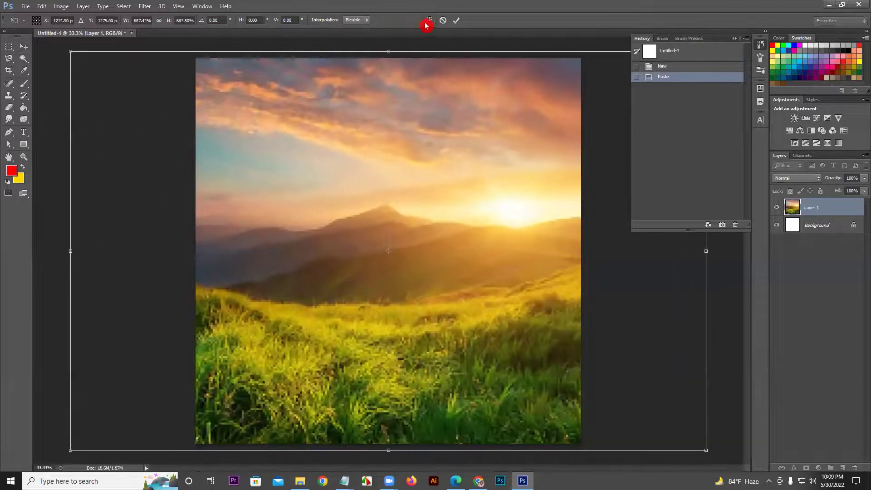
{"action": "left_click", "coordinate": [461, 19]}
{"action": "left_click_drag", "start_coordinate": [488, 179], "coordinate": [443, 177]}
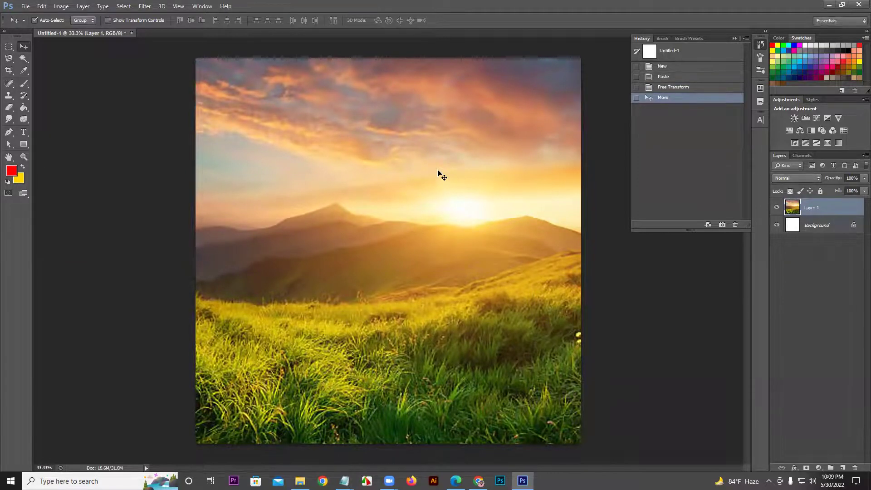
{"action": "key", "text": "ctrl+alt+z"}
{"action": "key", "text": "ctrl+alt+z"}
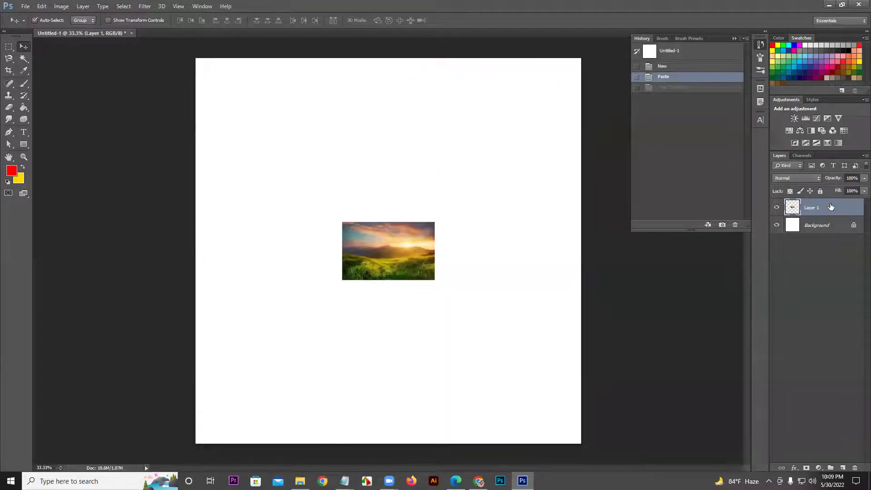
Step: Convert the pasted Layer 1 into a Smart Object
{"action": "right_click", "coordinate": [831, 207]}
{"action": "left_click", "coordinate": [840, 211]}
{"action": "right_click", "coordinate": [840, 211]}
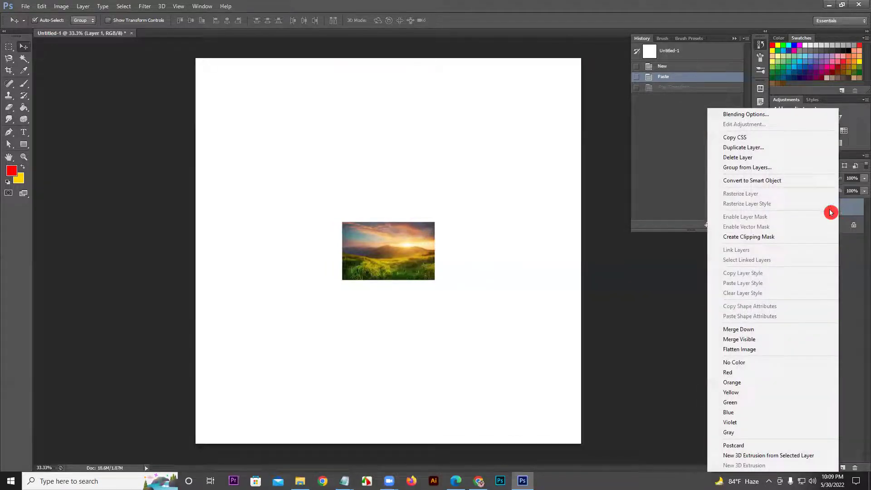
{"action": "left_click", "coordinate": [750, 181]}
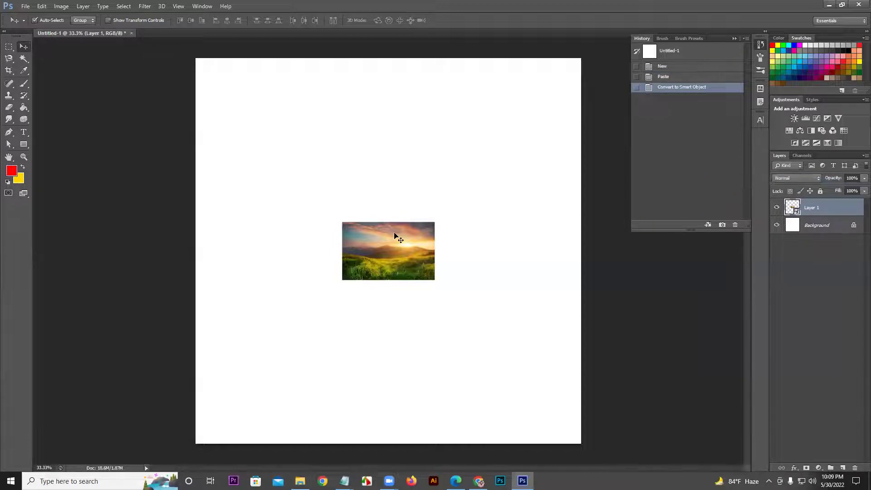
Step: Scale the smart object up to cover the whole canvas and nudge it into place
{"action": "key", "text": "ctrl+t"}
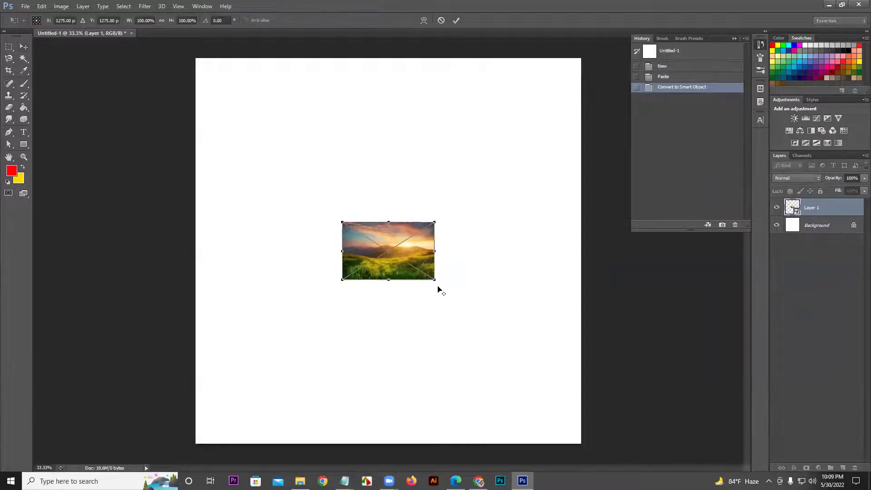
{"action": "left_click_drag", "start_coordinate": [434, 278], "coordinate": [702, 447]}
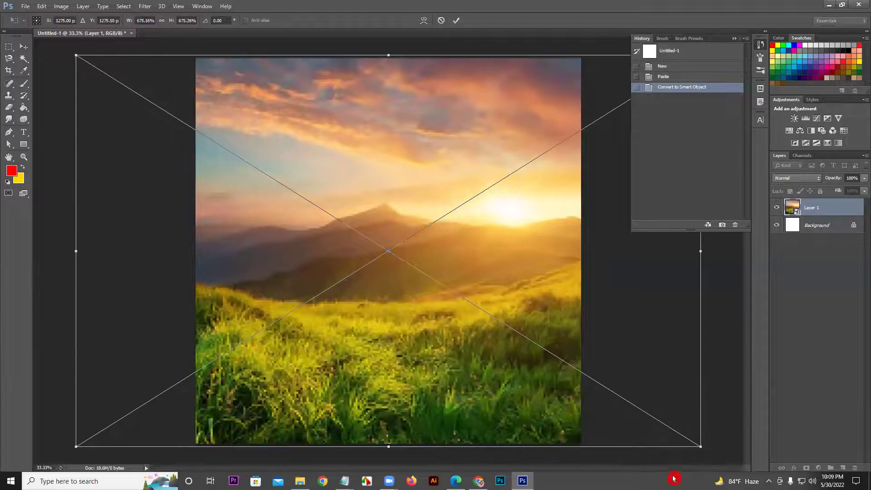
{"action": "left_click", "coordinate": [459, 21]}
{"action": "left_click_drag", "start_coordinate": [455, 183], "coordinate": [443, 196]}
{"action": "left_click_drag", "start_coordinate": [465, 244], "coordinate": [459, 253]}
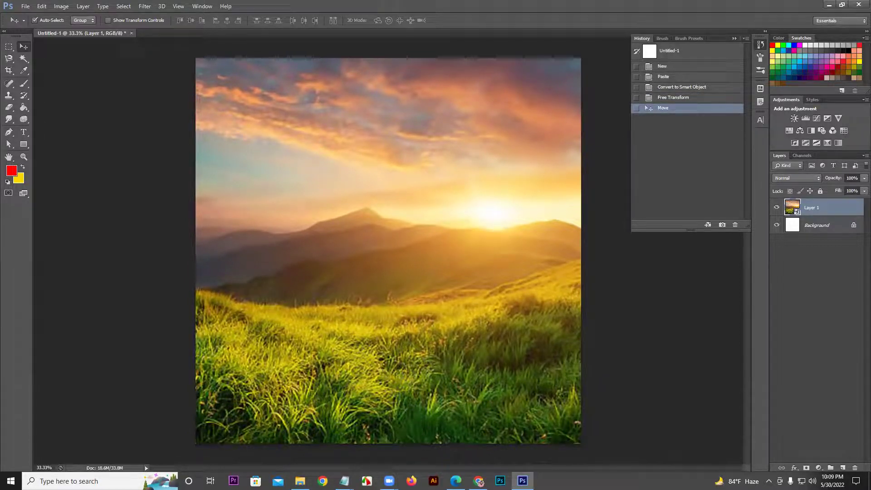
{"action": "key", "text": "alt+Tab"}
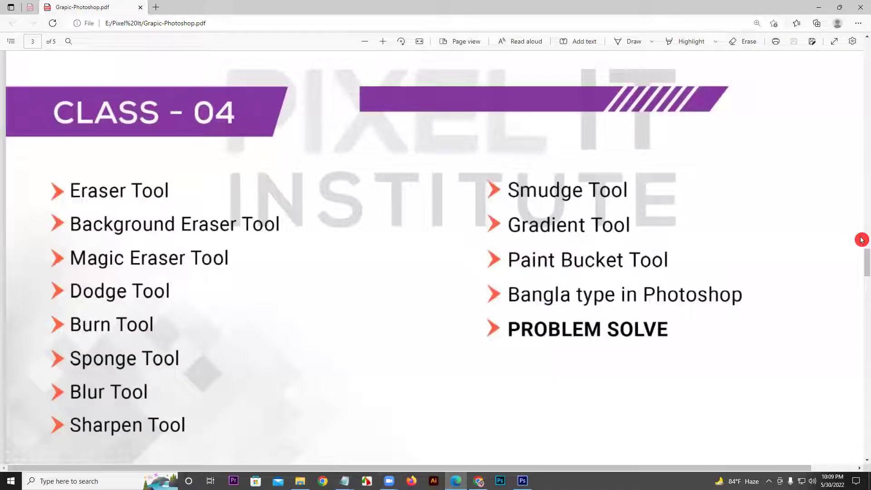
Step: Review the Class 04–05 pages of the course outline PDF, then return to Photoshop
{"action": "left_click", "coordinate": [863, 277]}
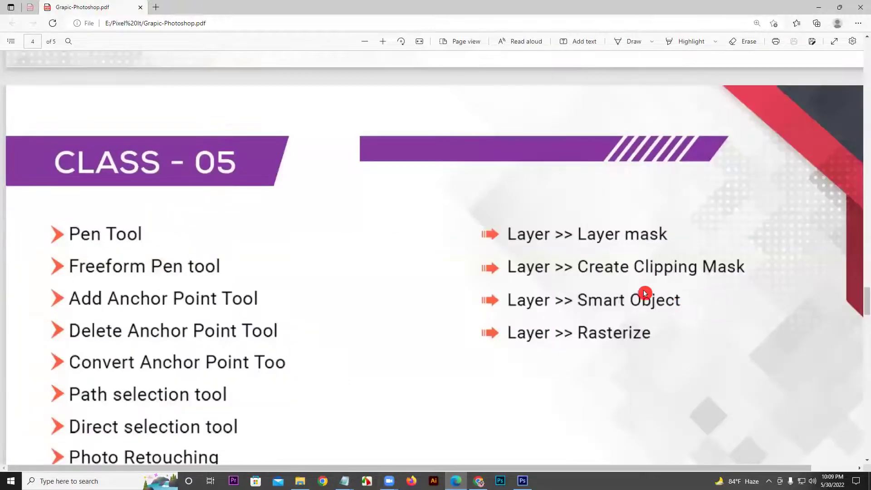
{"action": "left_click_drag", "start_coordinate": [863, 296], "coordinate": [863, 259]}
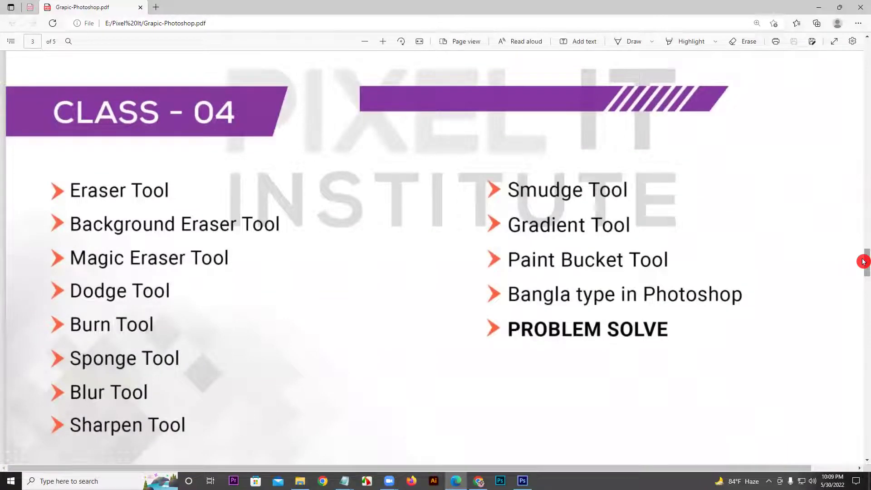
{"action": "left_click", "coordinate": [522, 481]}
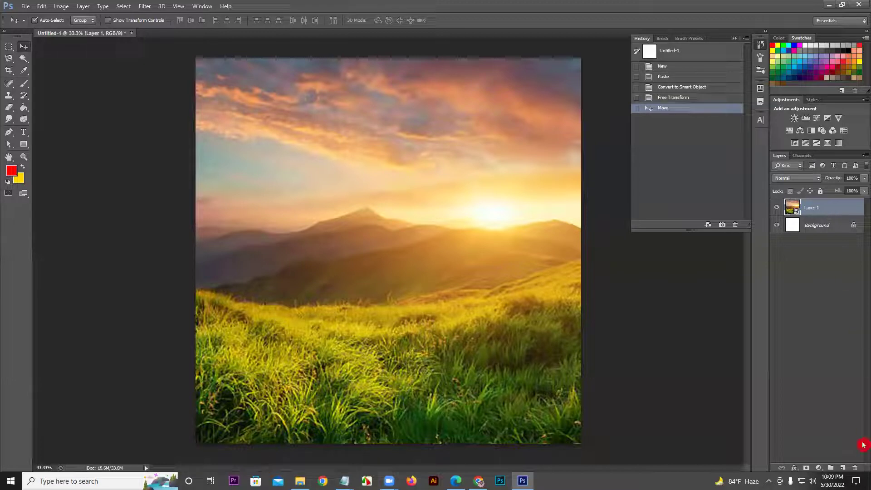
Step: Add Layer 2, fill it black with default colours, and lower its opacity to about 46%
{"action": "left_click", "coordinate": [844, 468]}
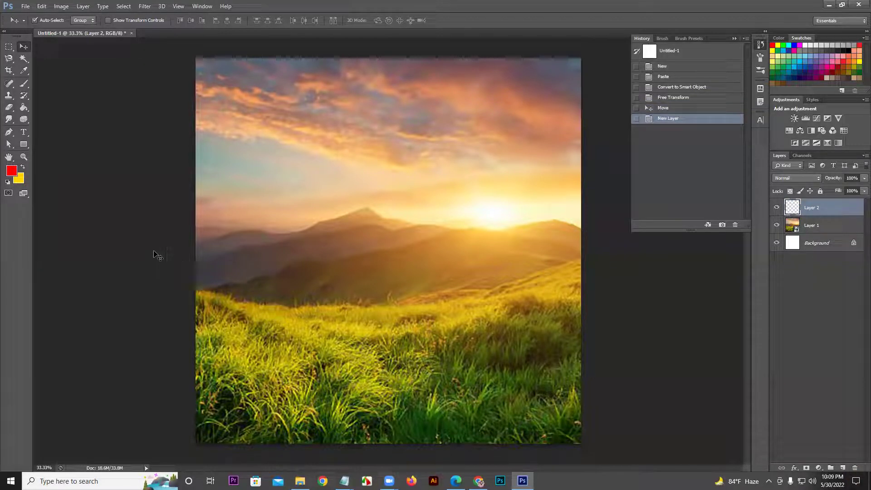
{"action": "left_click", "coordinate": [9, 182]}
{"action": "key", "text": "alt+BackSpace"}
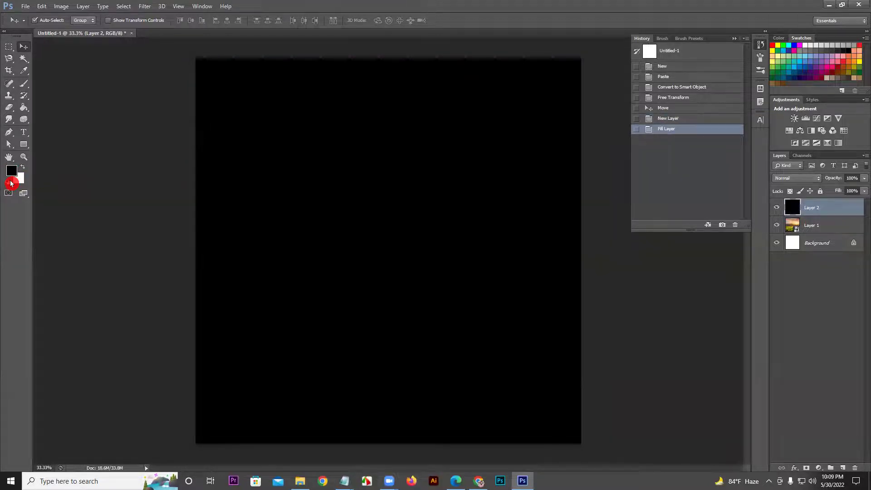
{"action": "left_click_drag", "start_coordinate": [834, 178], "coordinate": [827, 178]}
{"action": "left_click", "coordinate": [846, 181]}
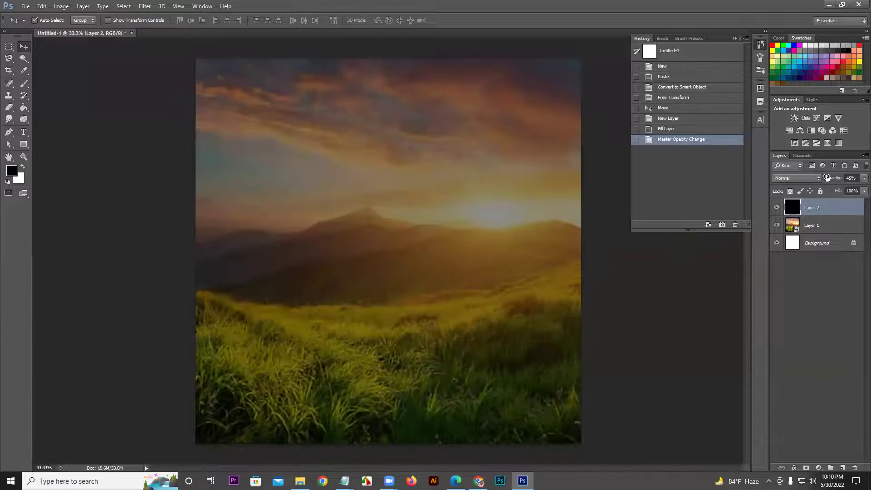
{"action": "left_click", "coordinate": [826, 178]}
{"action": "left_click", "coordinate": [455, 481]}
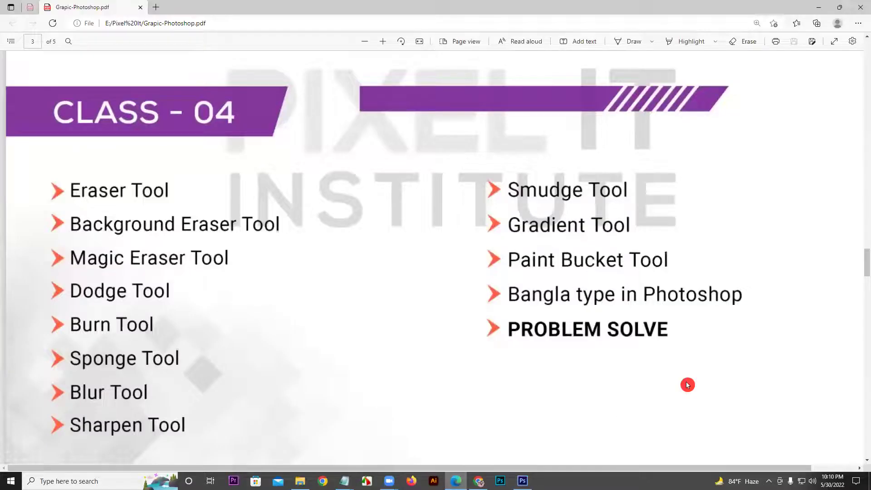
{"action": "left_click_drag", "start_coordinate": [863, 298], "coordinate": [864, 238]}
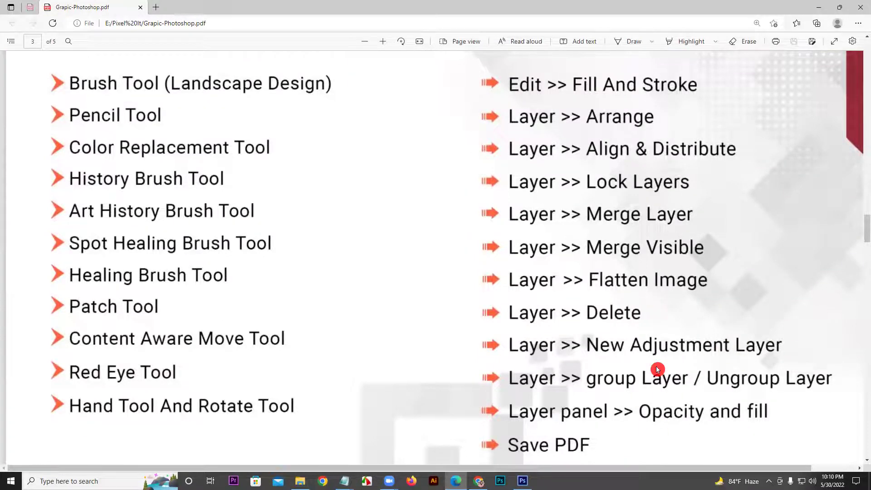
{"action": "left_click", "coordinate": [522, 481]}
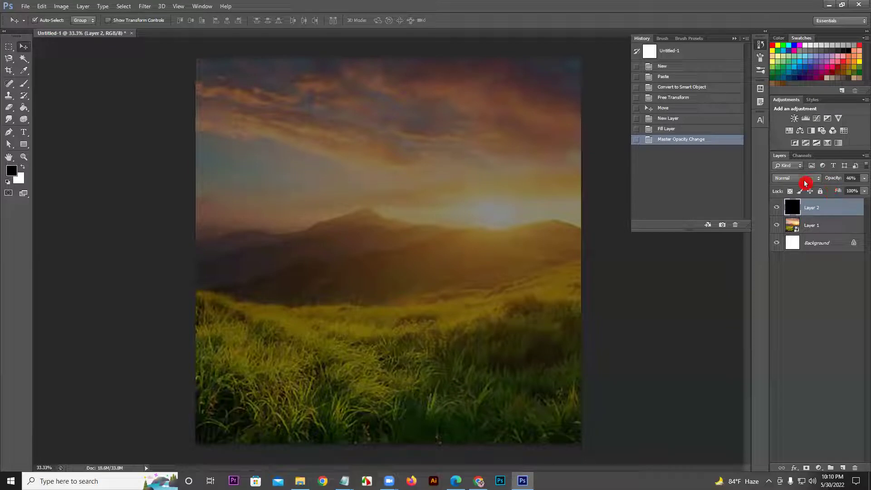
Step: Toggle the black overlay layer's visibility to compare the dimmed and original sunset
{"action": "left_click", "coordinate": [778, 207]}
{"action": "left_click", "coordinate": [778, 208]}
{"action": "left_click", "coordinate": [776, 209]}
{"action": "left_click", "coordinate": [776, 208]}
Step: Set the Type tool's font to Hind Siliguri SemiBold
{"action": "left_click", "coordinate": [23, 132]}
{"action": "left_click", "coordinate": [95, 32]}
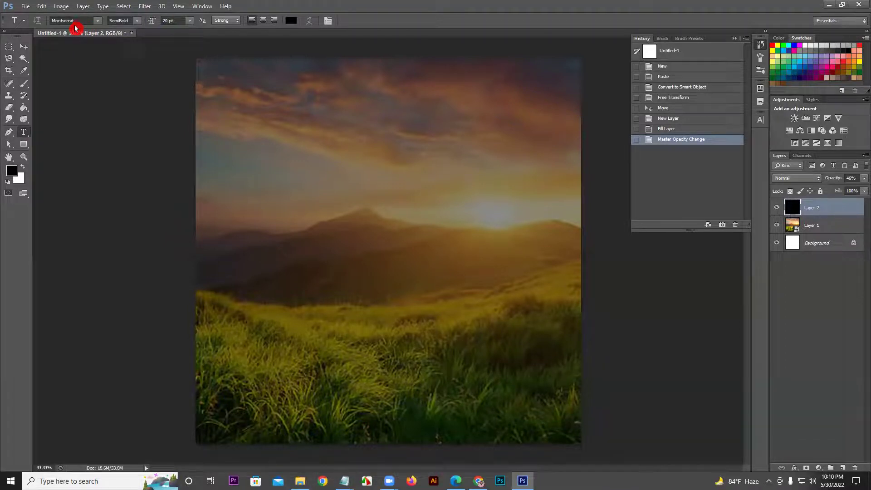
{"action": "left_click", "coordinate": [98, 20]}
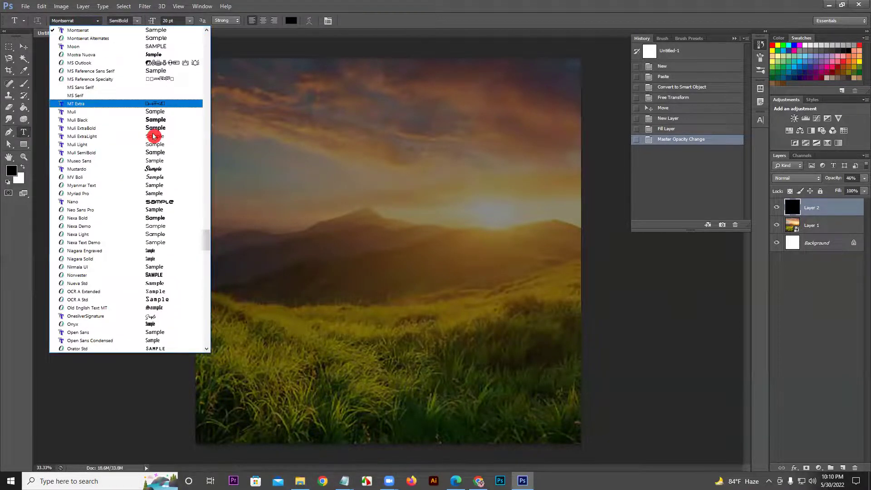
{"action": "left_click_drag", "start_coordinate": [206, 243], "coordinate": [208, 181]}
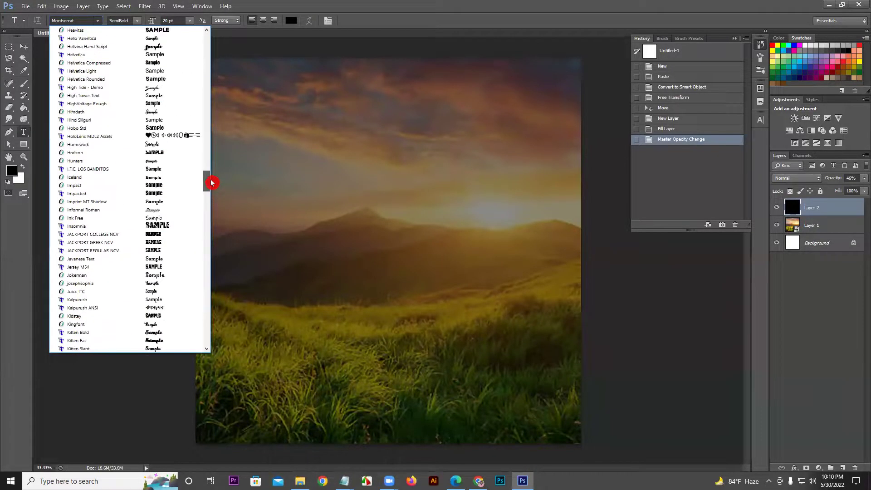
{"action": "left_click", "coordinate": [101, 120]}
{"action": "left_click", "coordinate": [135, 22]}
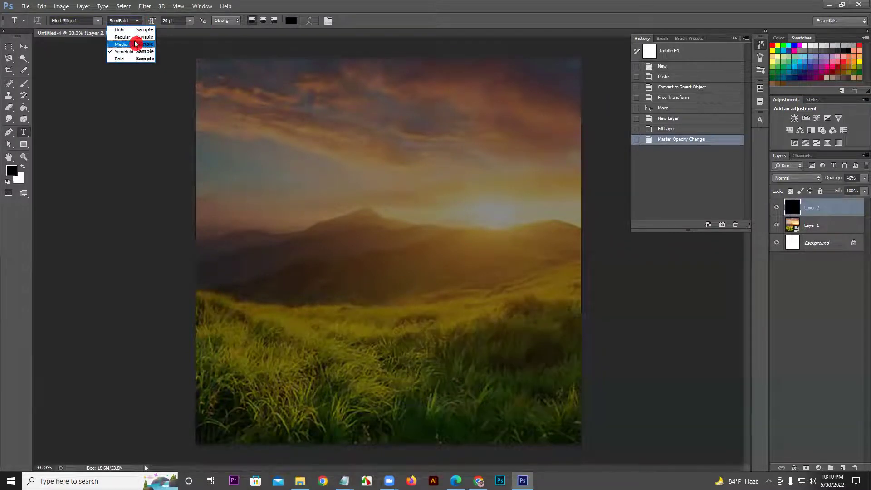
{"action": "left_click", "coordinate": [130, 51]}
Step: Set the text size to 36 pt and start a text layer on the left mountains
{"action": "left_click", "coordinate": [189, 21]}
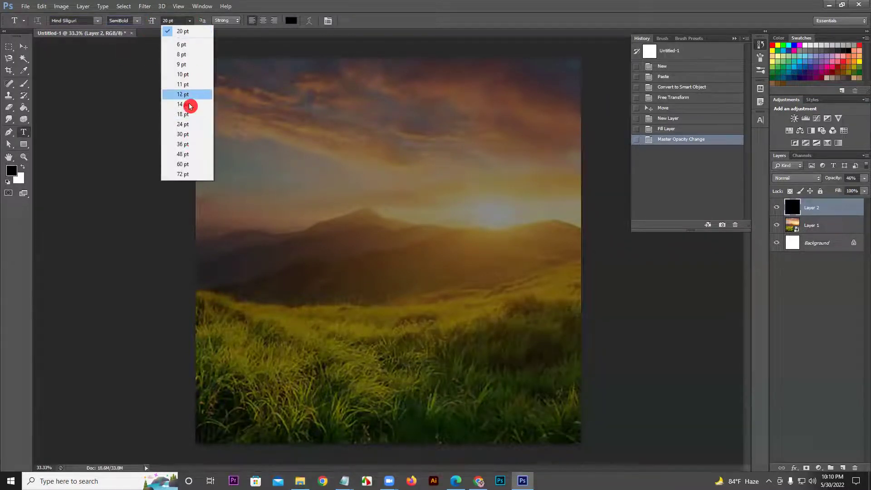
{"action": "left_click", "coordinate": [194, 165]}
{"action": "left_click", "coordinate": [277, 202]}
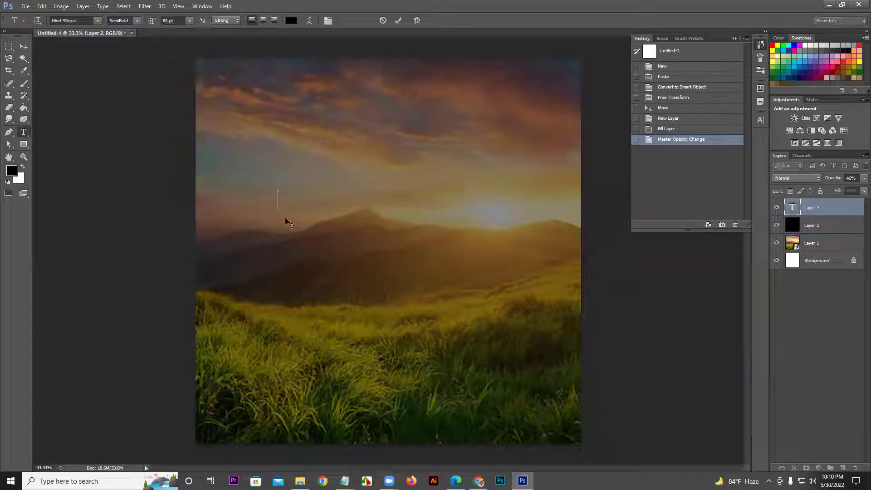
{"action": "left_click", "coordinate": [383, 20]}
{"action": "left_click", "coordinate": [189, 20]}
{"action": "left_click", "coordinate": [177, 143]}
{"action": "left_click", "coordinate": [237, 235]}
Step: Set the text colour to white (ffffff)
{"action": "left_click", "coordinate": [291, 21]}
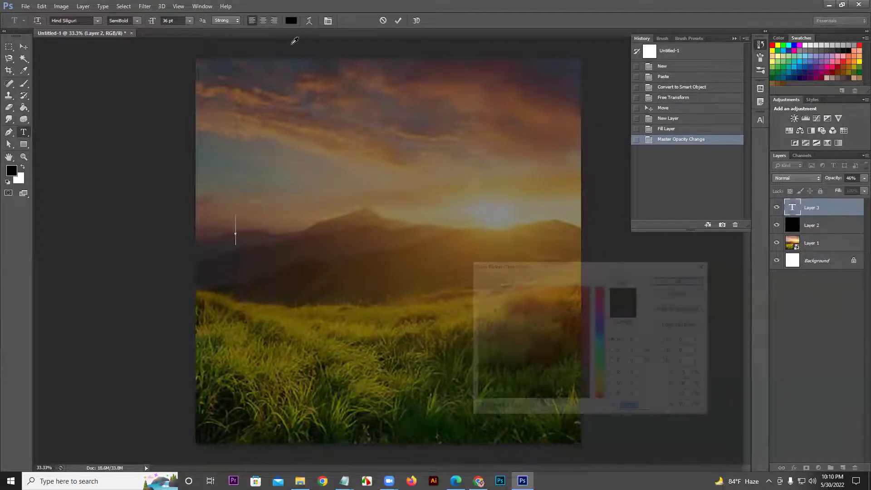
{"action": "type", "text": "ffffff"}
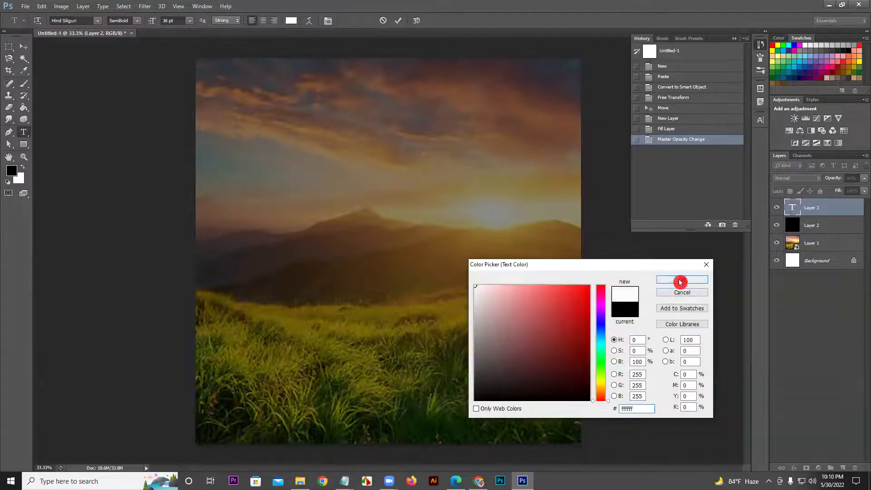
{"action": "left_click", "coordinate": [680, 281]}
Step: Type 'amar sonar bangla ami tomay valobasi' as Bengali আমার সোনার বাংলা আমি তোমায় ভালবাসি and commit it
{"action": "type", "text": "ama"}
{"action": "key", "text": "BackSpace"}
{"action": "key", "text": "BackSpace"}
{"action": "key", "text": "BackSpace"}
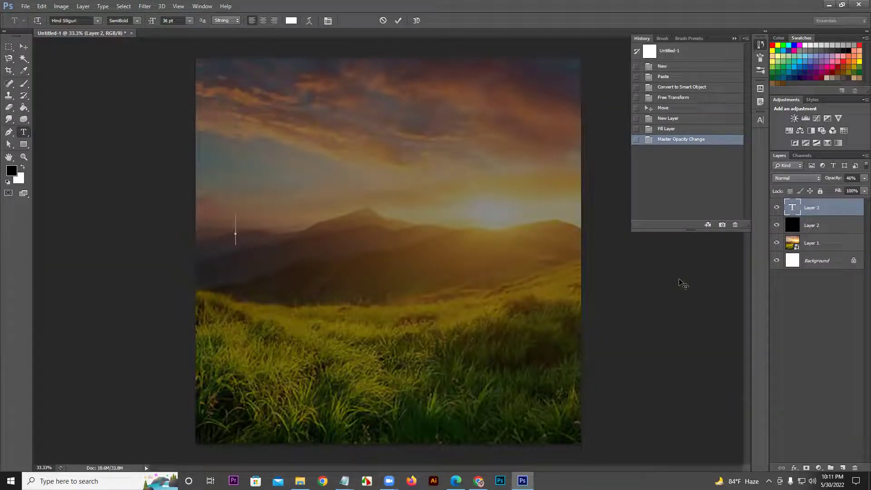
{"action": "type", "text": "amar "}
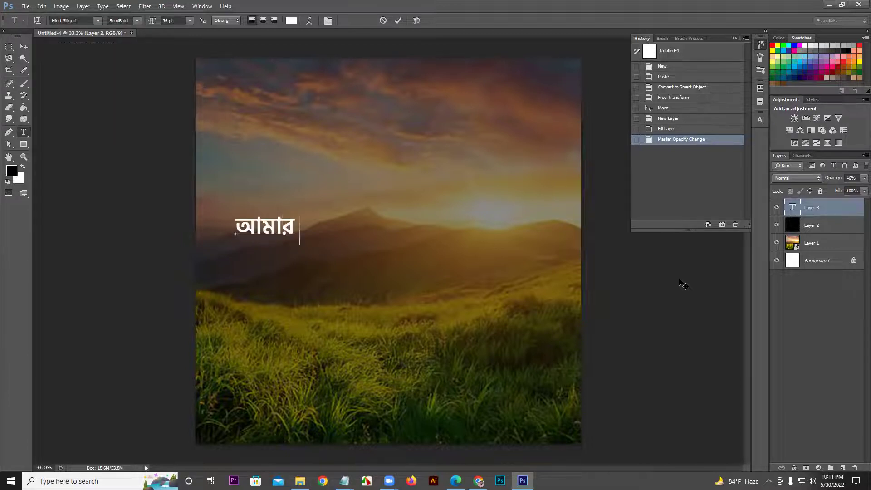
{"action": "type", "text": "sonar"}
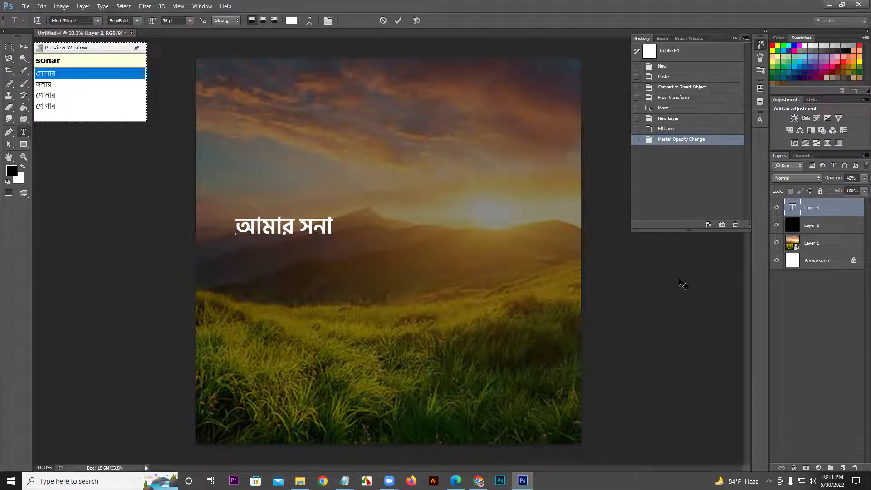
{"action": "type", "text": " bangl"}
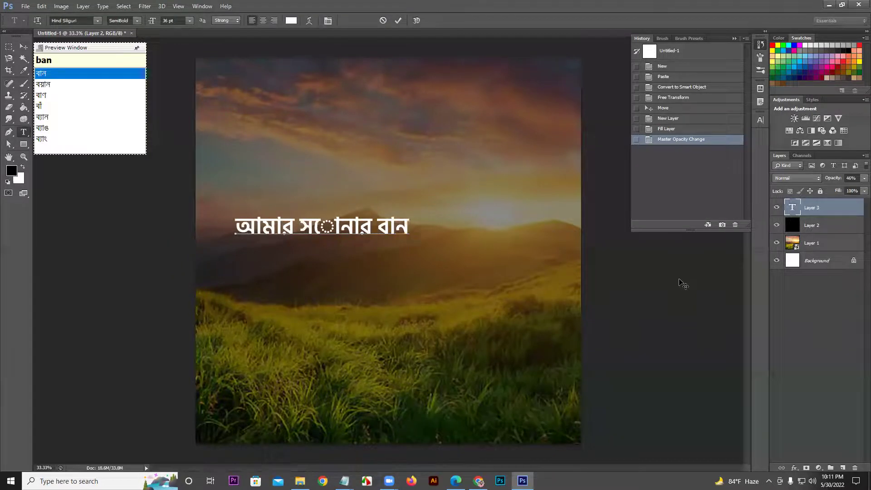
{"action": "type", "text": "a "}
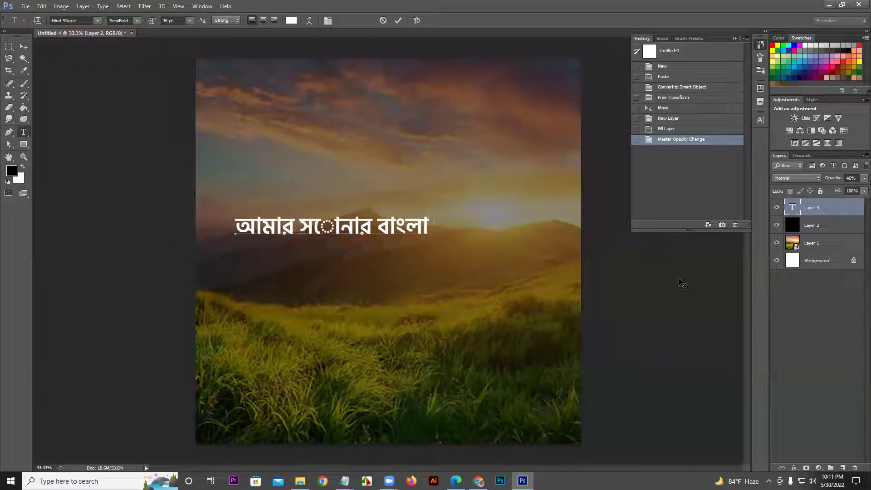
{"action": "type", "text": "ami tomay "}
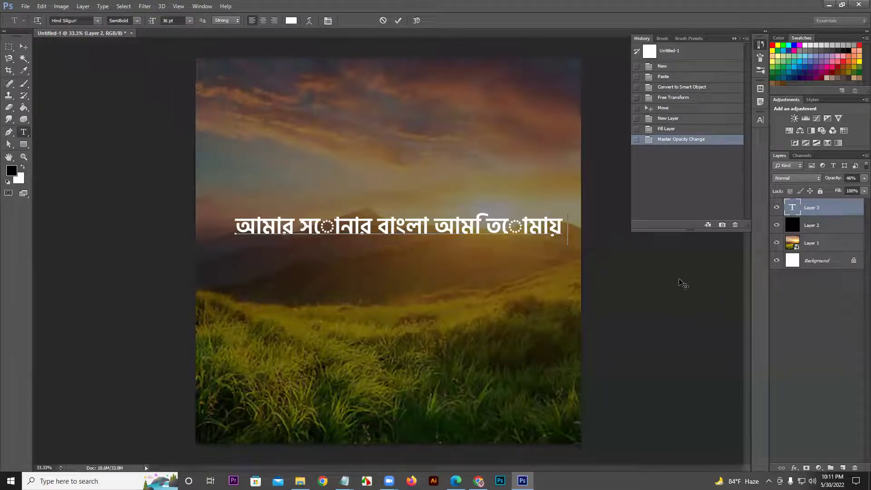
{"action": "type", "text": "valoba"}
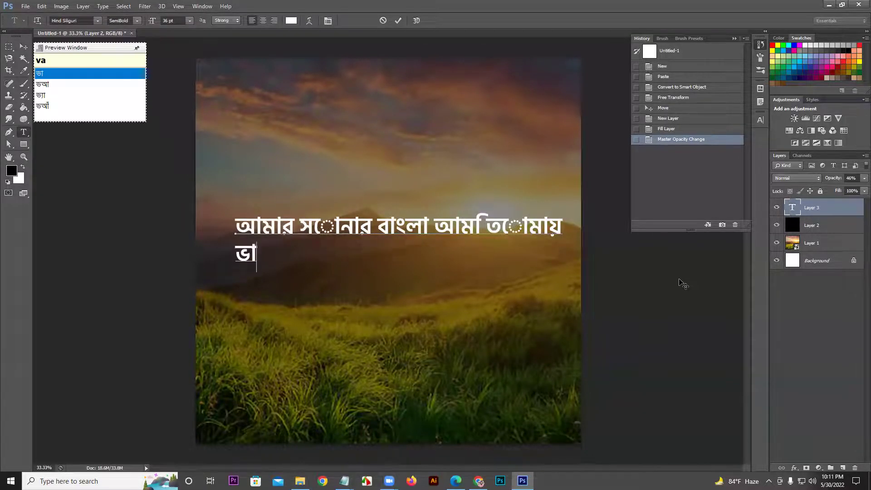
{"action": "type", "text": "si"}
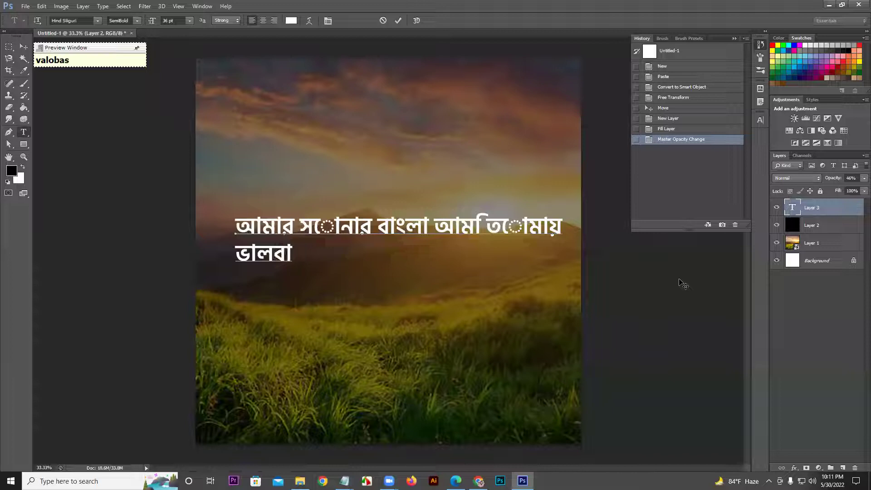
{"action": "left_click", "coordinate": [398, 20]}
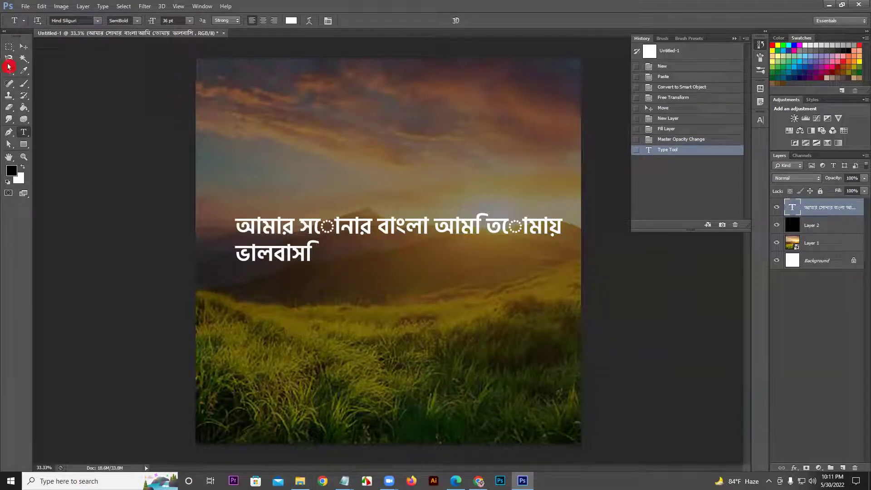
{"action": "left_click", "coordinate": [23, 48]}
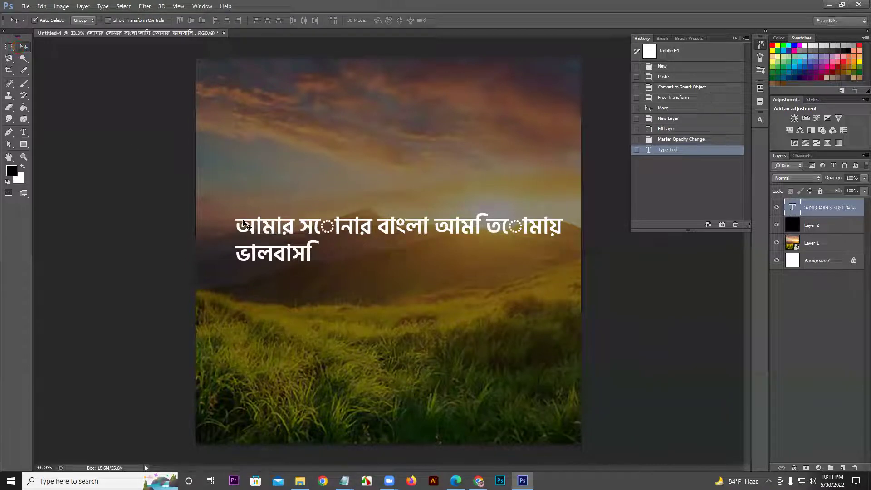
Step: Drag the Bengali text block lower, onto the mountain ridge near the image centre
{"action": "left_click_drag", "start_coordinate": [257, 227], "coordinate": [241, 204]}
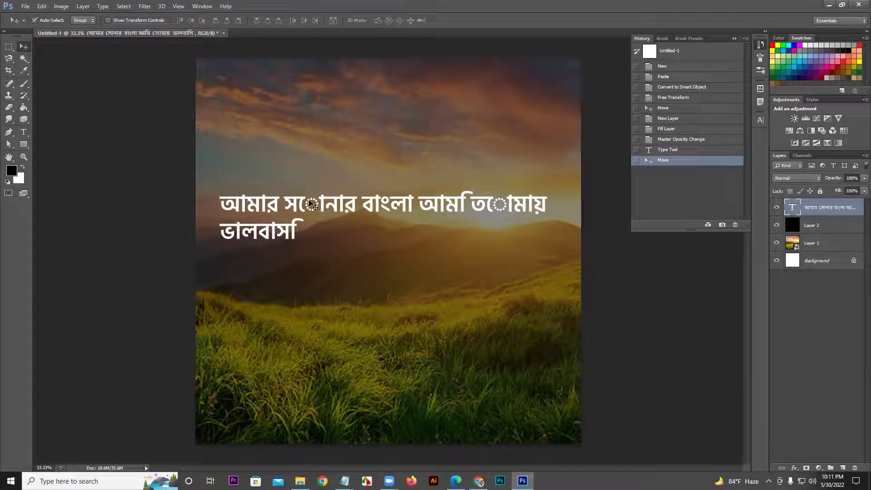
{"action": "left_click_drag", "start_coordinate": [354, 221], "coordinate": [349, 230]}
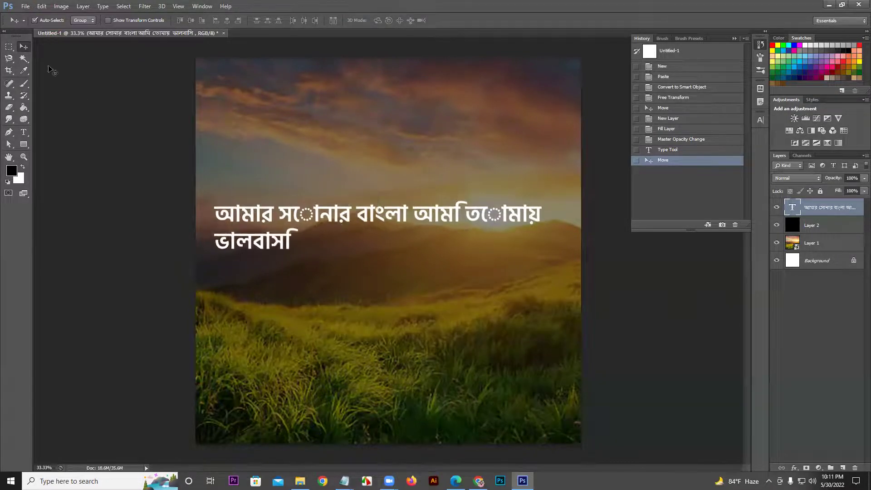
{"action": "left_click", "coordinate": [458, 479]}
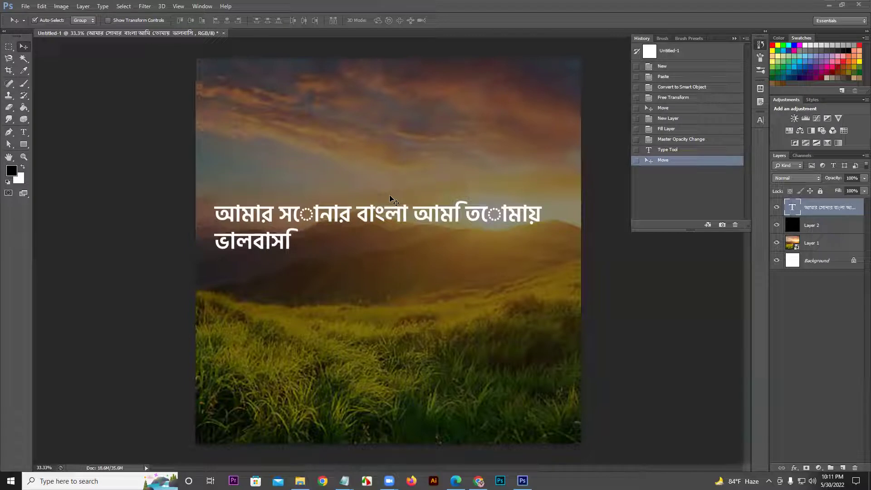
{"action": "left_click_drag", "start_coordinate": [379, 223], "coordinate": [370, 255]}
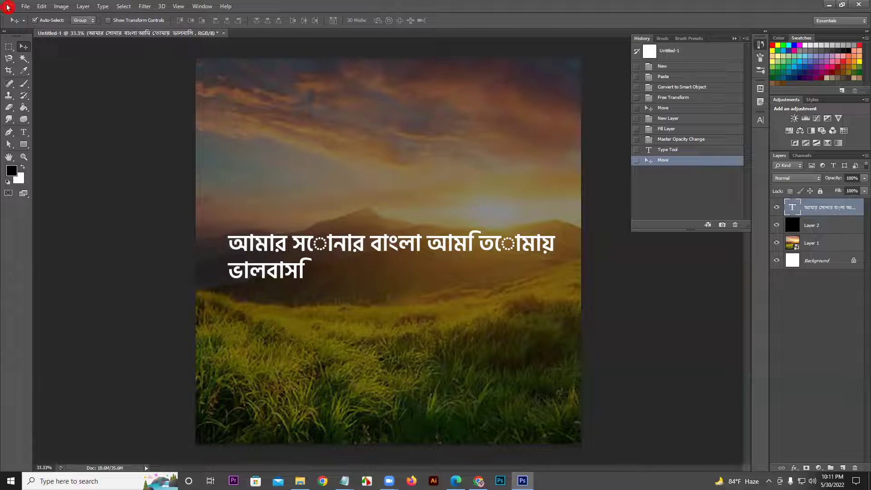
Step: Switch the Type preferences text engine to Middle Eastern, then quit Photoshop without saving
{"action": "left_click", "coordinate": [40, 6]}
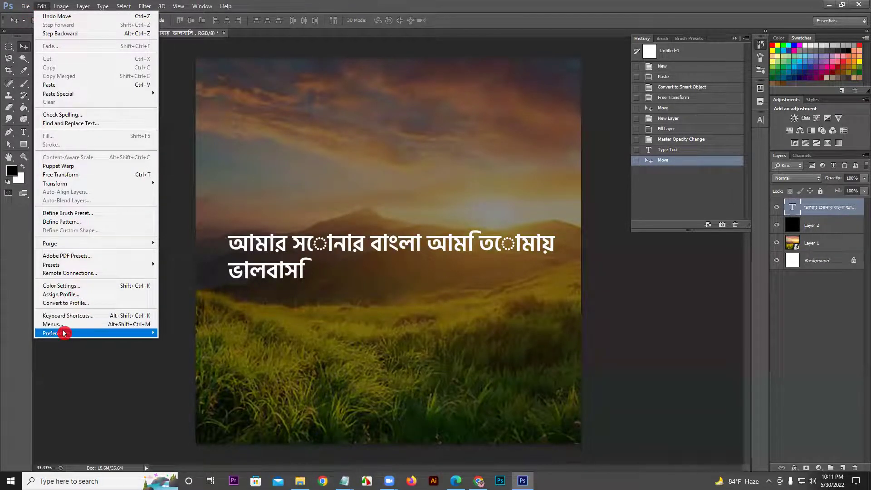
{"action": "mouse_move", "coordinate": [66, 334]}
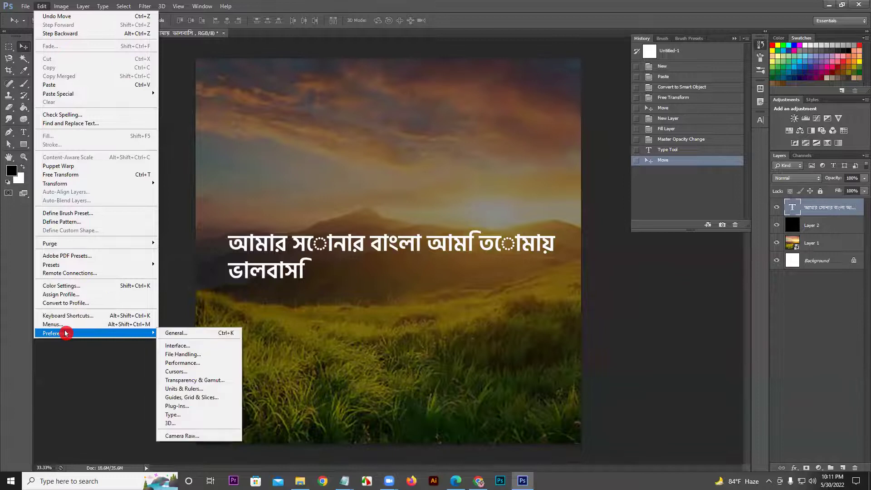
{"action": "left_click", "coordinate": [189, 415]}
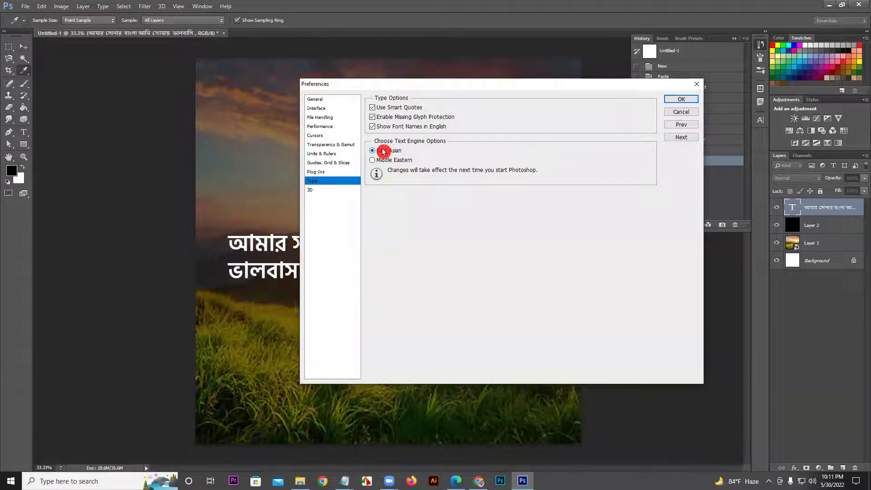
{"action": "left_click", "coordinate": [402, 162]}
{"action": "left_click", "coordinate": [681, 99]}
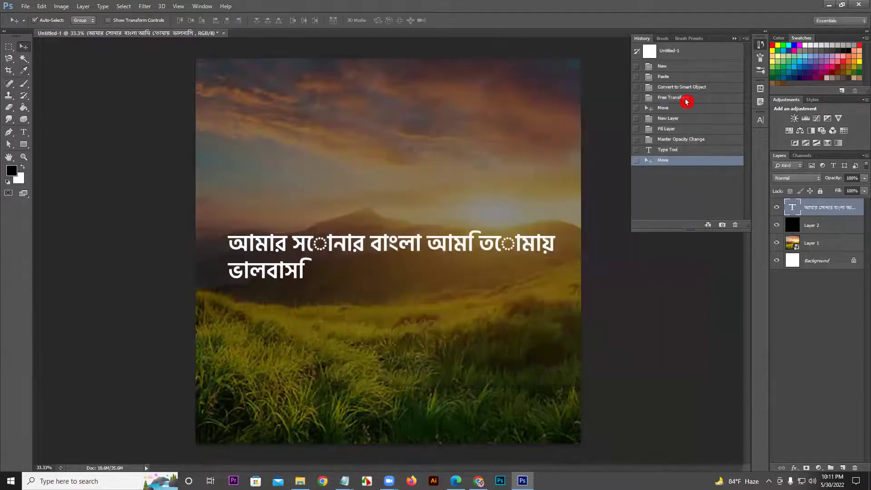
{"action": "left_click", "coordinate": [859, 5]}
{"action": "left_click", "coordinate": [437, 180]}
Step: Launch PhotoshopCS6Portable from the Desktop's PhotoshopPortable folder in File Explorer
{"action": "left_click", "coordinate": [300, 480]}
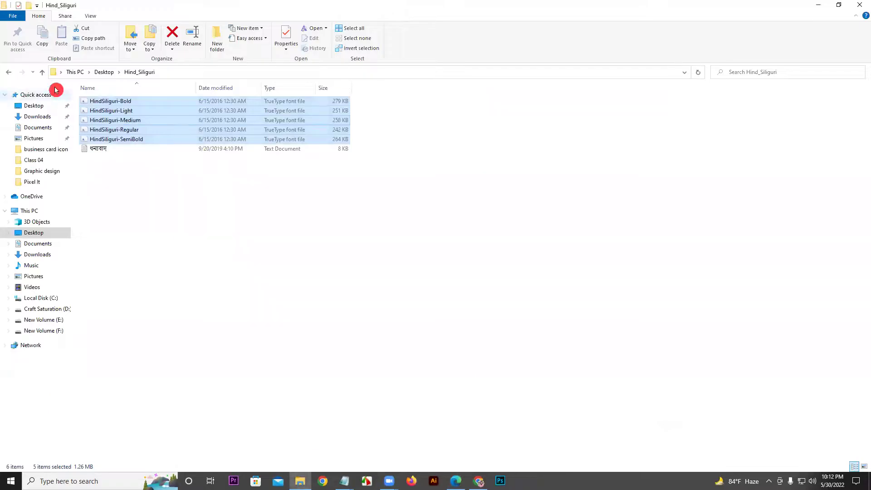
{"action": "left_click", "coordinate": [105, 72]}
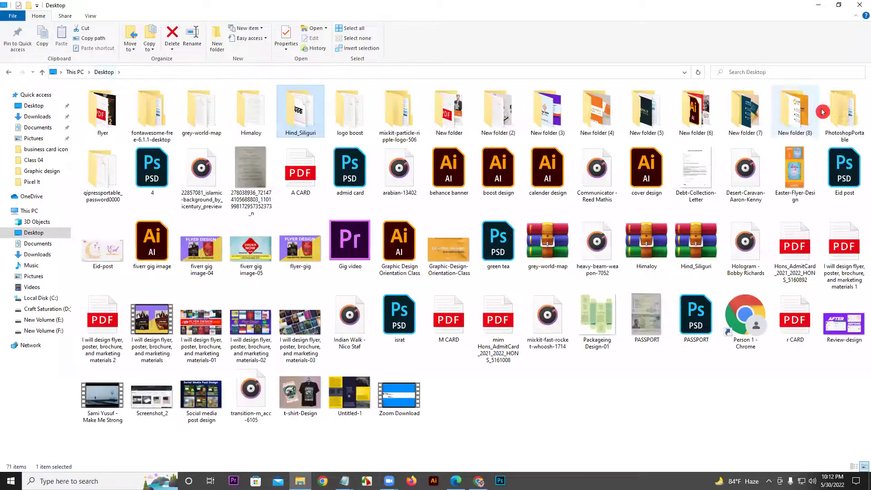
{"action": "double_click", "coordinate": [841, 116]}
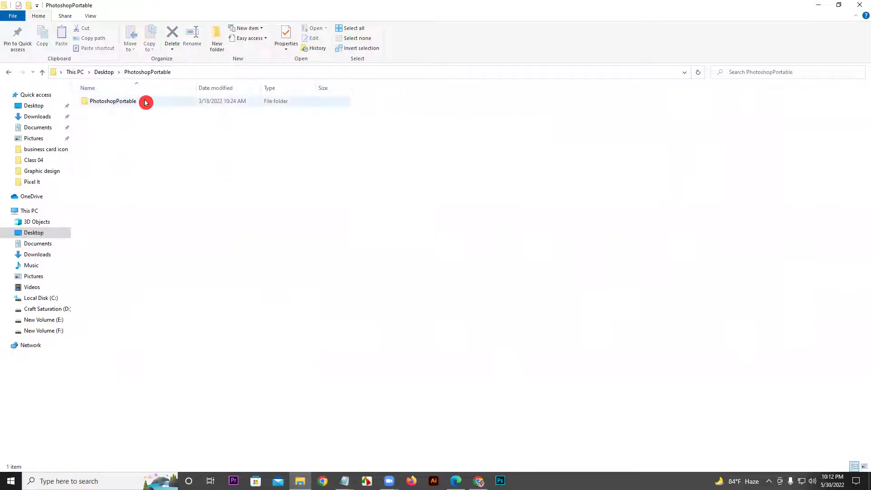
{"action": "double_click", "coordinate": [144, 102]}
{"action": "double_click", "coordinate": [136, 130]}
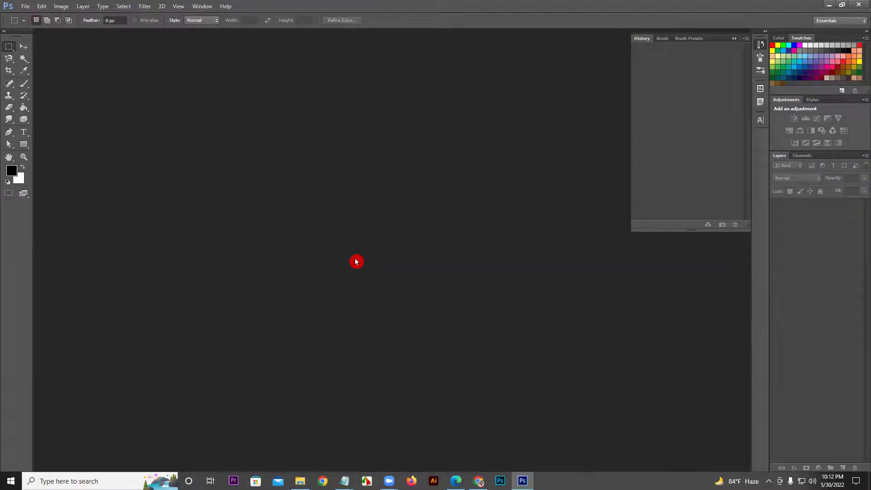
Step: Create a new default-size Untitled-1 document and pick the Horizontal Type tool
{"action": "left_click", "coordinate": [25, 6]}
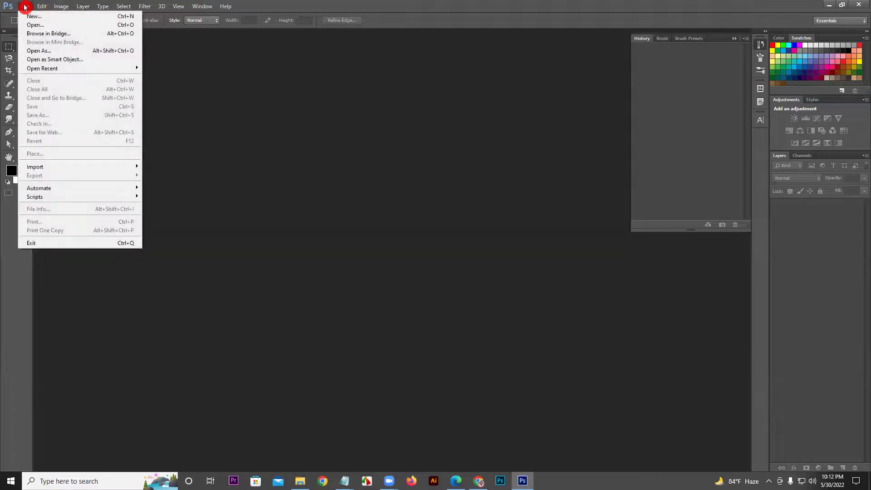
{"action": "left_click", "coordinate": [33, 17]}
{"action": "left_click", "coordinate": [531, 85]}
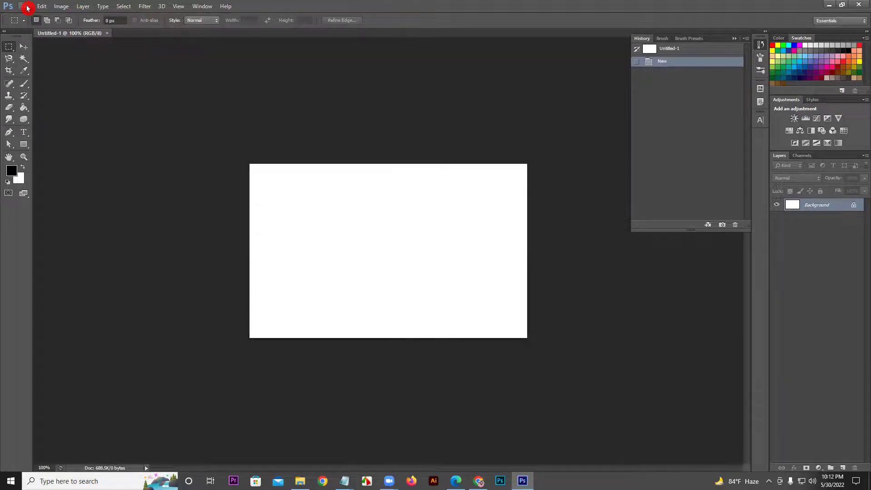
{"action": "left_click", "coordinate": [25, 134]}
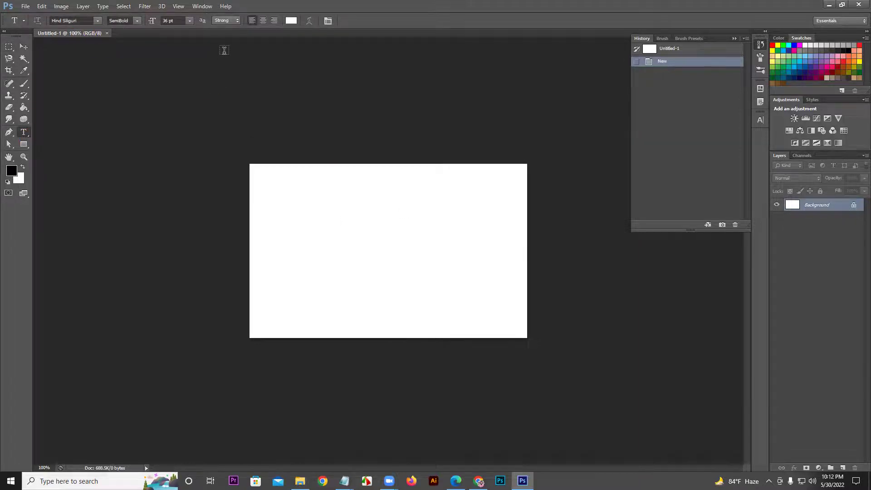
Step: Set the text colour to black
{"action": "left_click", "coordinate": [292, 20]}
{"action": "left_click_drag", "start_coordinate": [496, 345], "coordinate": [472, 403]}
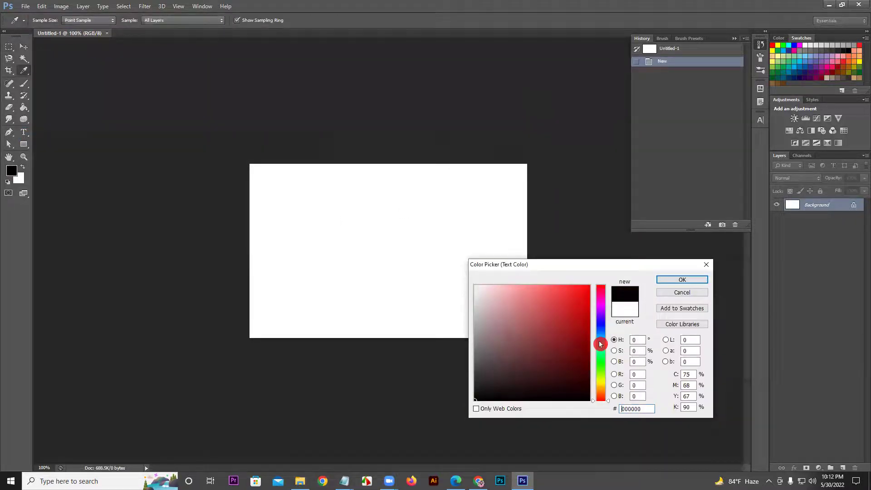
{"action": "left_click", "coordinate": [676, 281]}
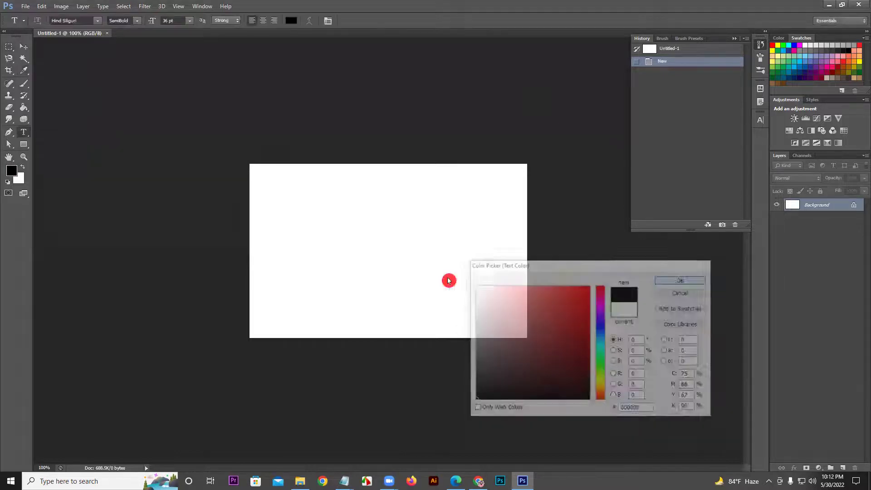
Step: Type the Bangla lines আমার সোনার বাংলা আমি তোমায় and ভালবাসি on the canvas
{"action": "left_click", "coordinate": [293, 244]}
{"action": "type", "text": "a"}
{"action": "key", "text": "BackSpace"}
{"action": "type", "text": "amar sonar bangla ami"}
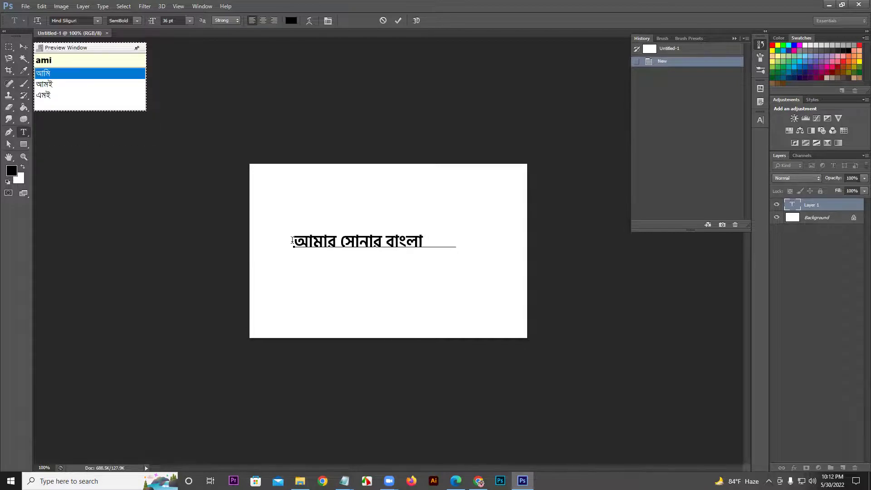
{"action": "type", "text": " toma y"}
{"action": "key", "text": "Return"}
{"action": "type", "text": "valo"}
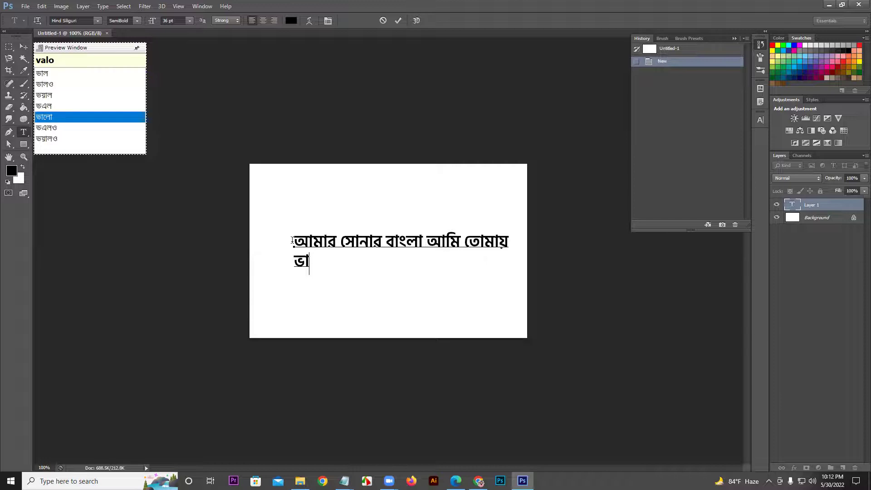
{"action": "type", "text": "b"}
{"action": "type", "text": "basi"}
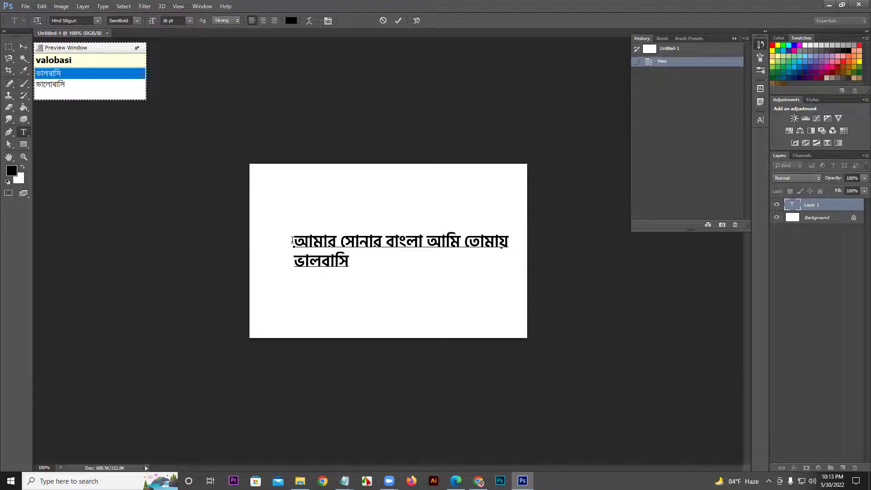
{"action": "key", "text": "Return"}
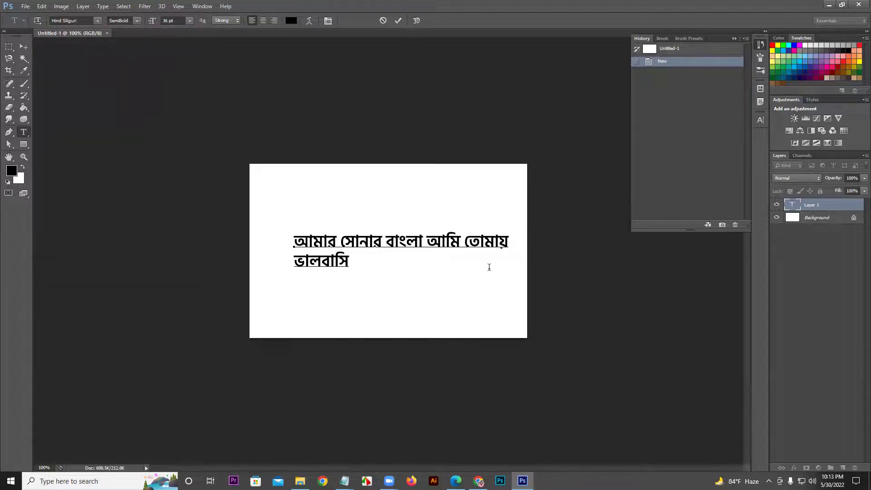
Step: Add a third line কিন্তু, commit the text, and nudge it slightly left
{"action": "type", "text": "kintu"}
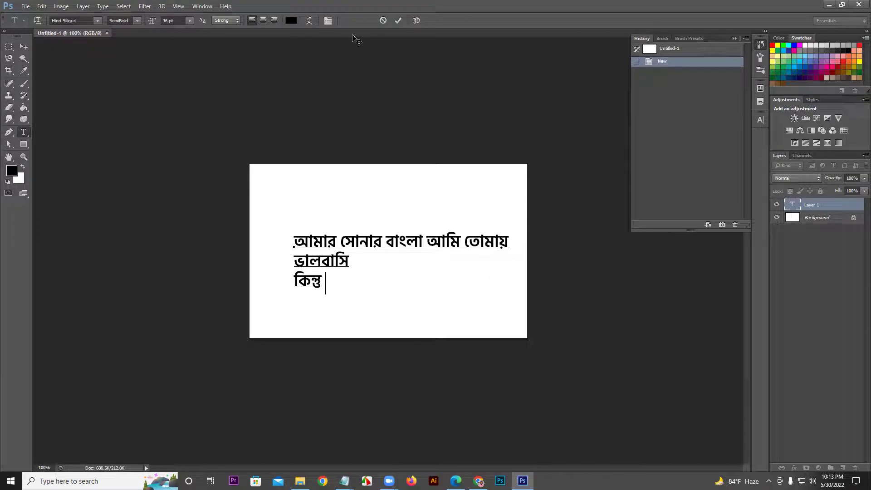
{"action": "left_click", "coordinate": [394, 22]}
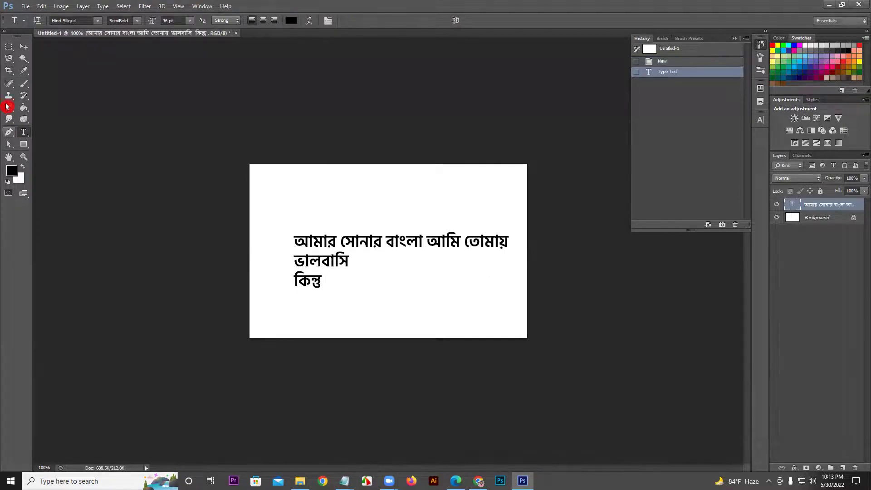
{"action": "left_click", "coordinate": [24, 46]}
{"action": "left_click_drag", "start_coordinate": [347, 243], "coordinate": [337, 243]}
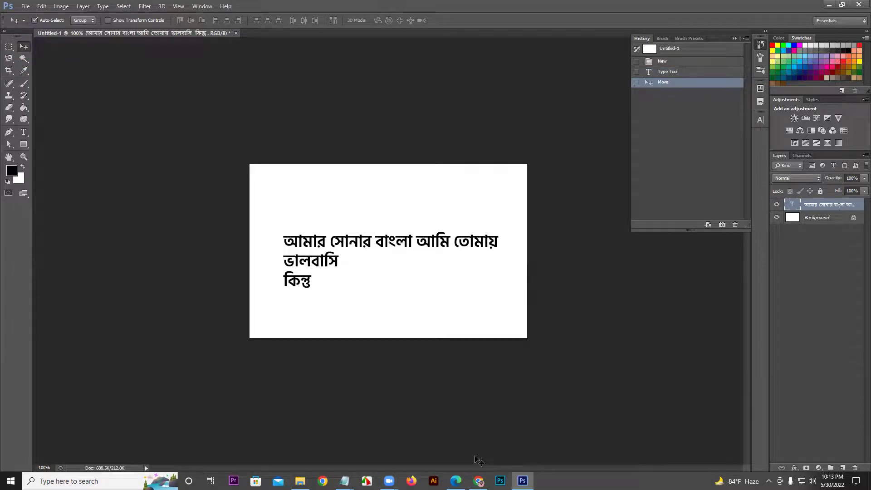
Step: In Chrome, browse the bangla typography image results, preview the shutterstock image, then view the Facebook group
{"action": "mouse_move", "coordinate": [480, 482]}
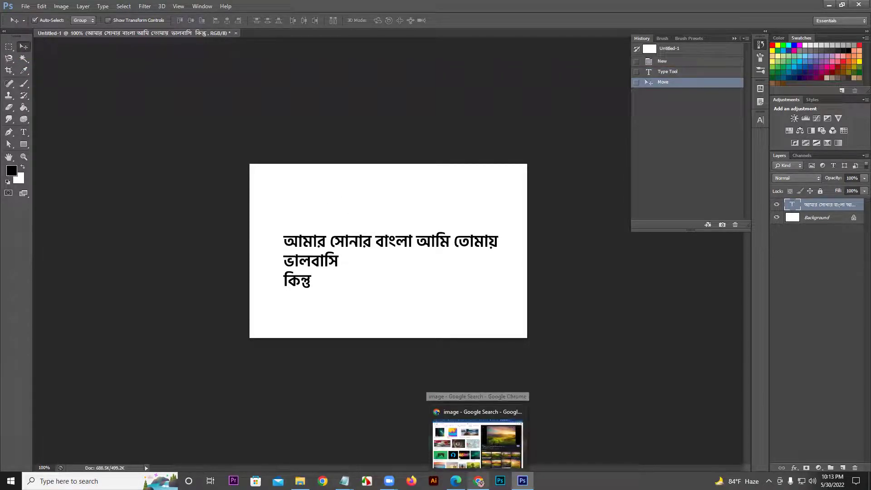
{"action": "left_click", "coordinate": [479, 433]}
{"action": "left_click", "coordinate": [579, 8]}
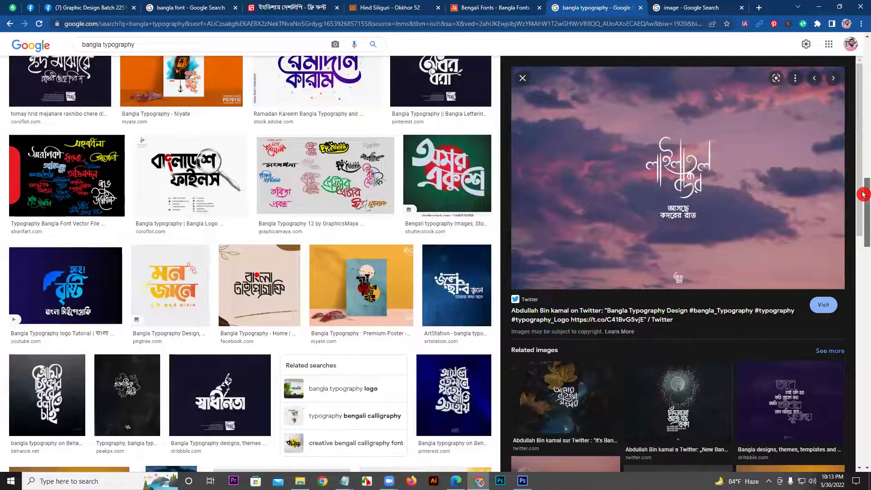
{"action": "scroll", "coordinate": [863, 194], "scroll_direction": "down", "scroll_amount": 1}
{"action": "left_click", "coordinate": [448, 126]}
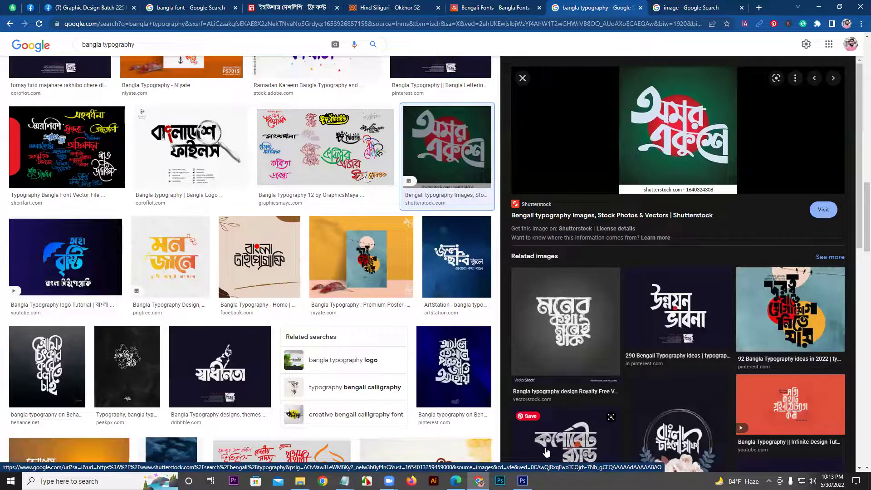
{"action": "left_click", "coordinate": [523, 481]}
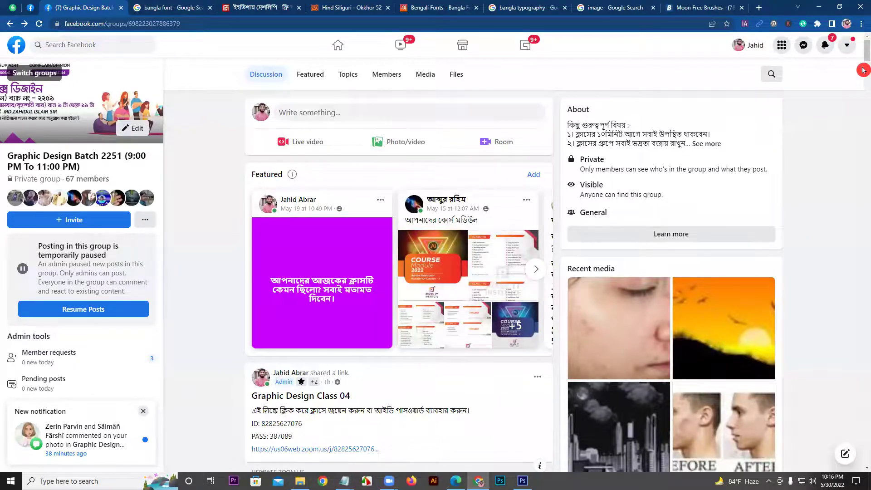
{"action": "left_click_drag", "start_coordinate": [863, 63], "coordinate": [865, 412]}
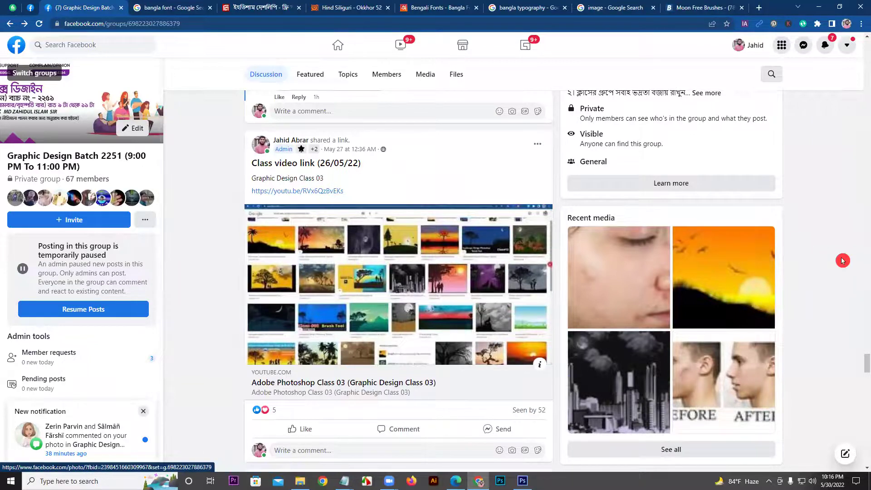
{"action": "left_click_drag", "start_coordinate": [863, 365], "coordinate": [863, 366]}
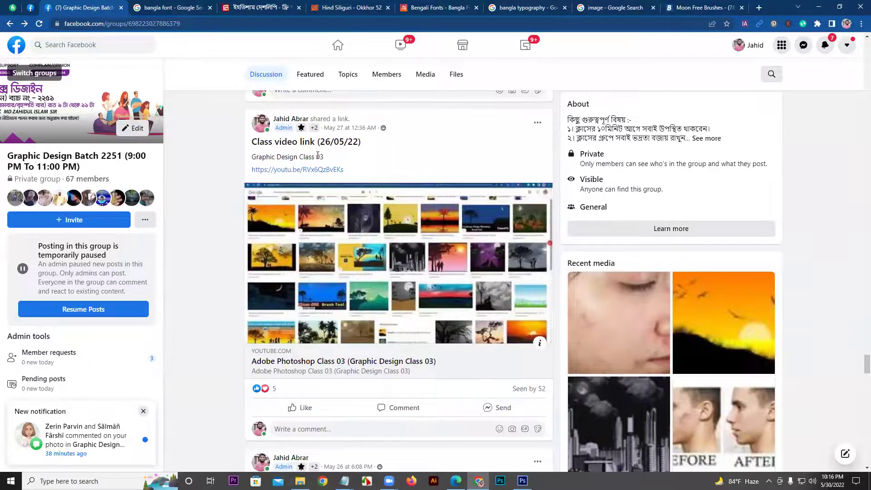
{"action": "left_click", "coordinate": [864, 366]}
{"action": "left_click_drag", "start_coordinate": [863, 366], "coordinate": [864, 459]}
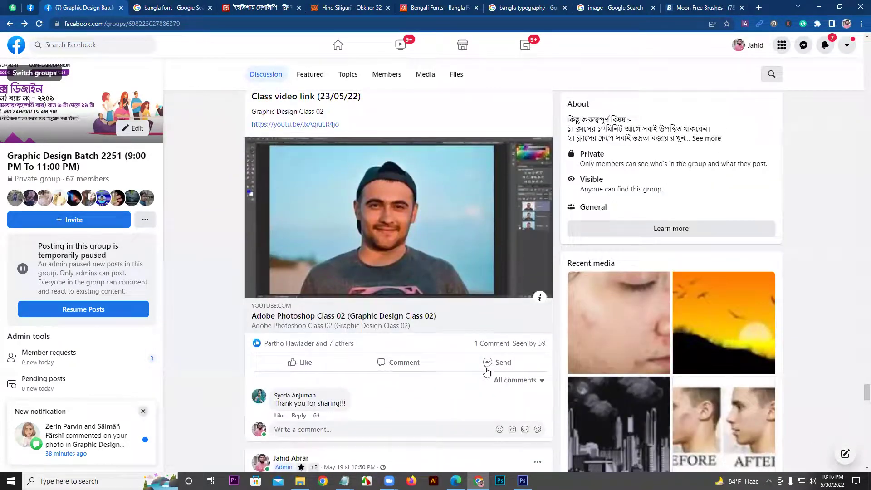
{"action": "left_click_drag", "start_coordinate": [860, 398], "coordinate": [862, 191]}
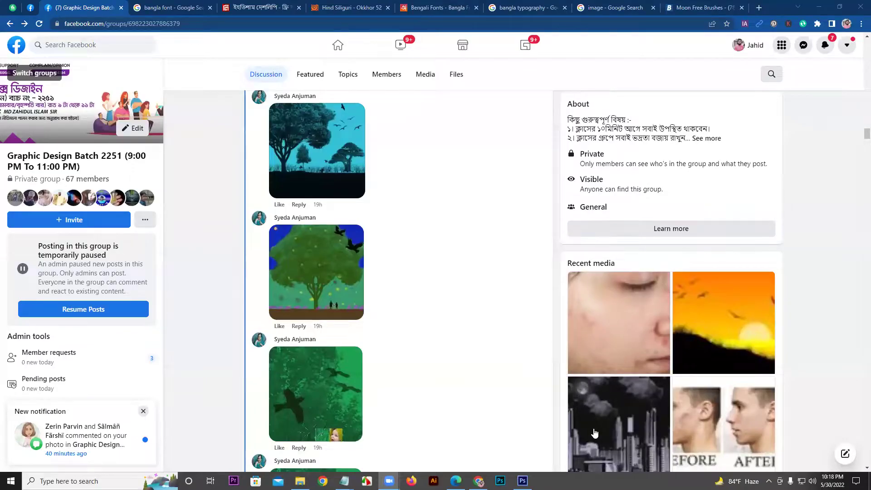
{"action": "left_click", "coordinate": [682, 333]}
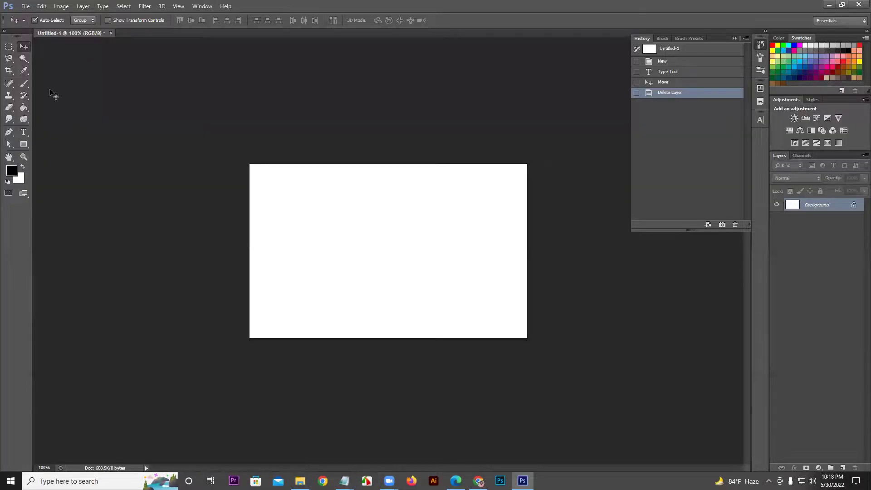
Step: Back in Photoshop, select the Brush tool and append the 20 Moon Brushes set to the presets
{"action": "left_click", "coordinate": [20, 7]}
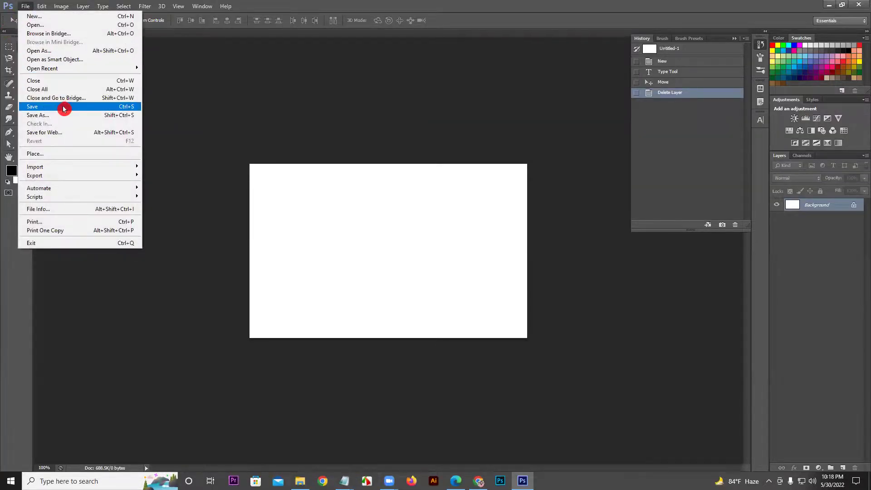
{"action": "left_click", "coordinate": [7, 86]}
{"action": "left_click", "coordinate": [24, 84]}
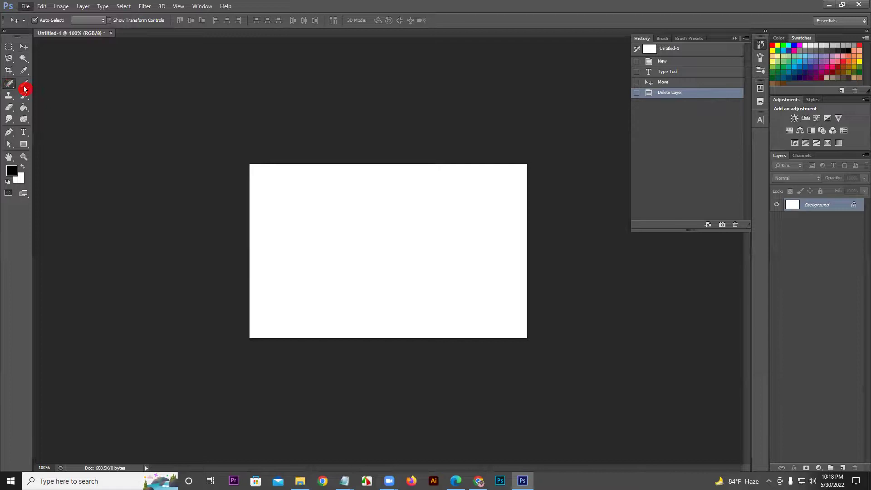
{"action": "left_click", "coordinate": [44, 20]}
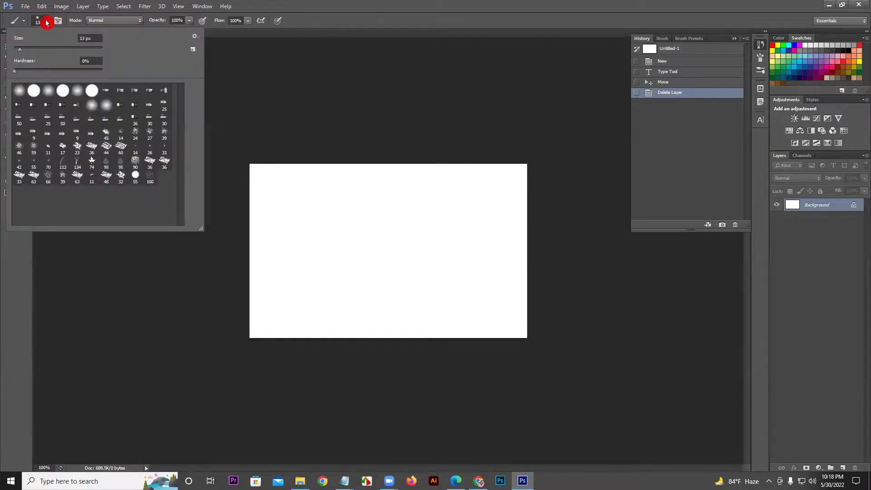
{"action": "left_click", "coordinate": [194, 36]}
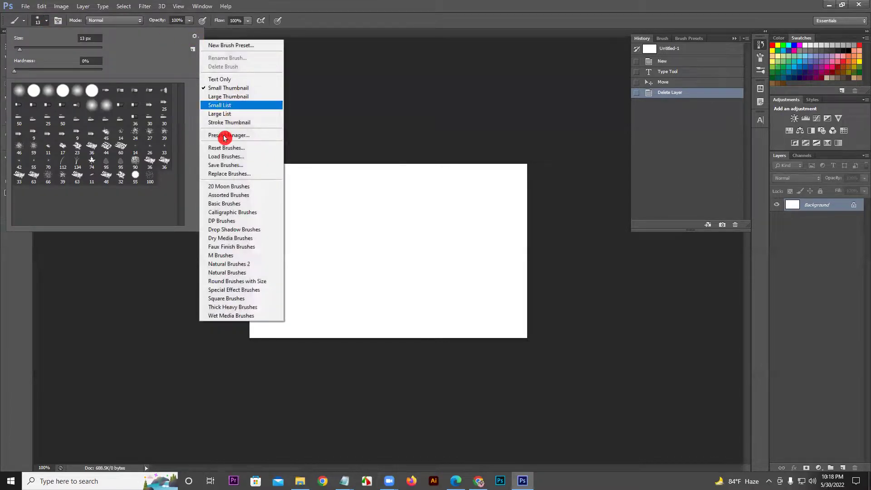
{"action": "left_click", "coordinate": [230, 186]}
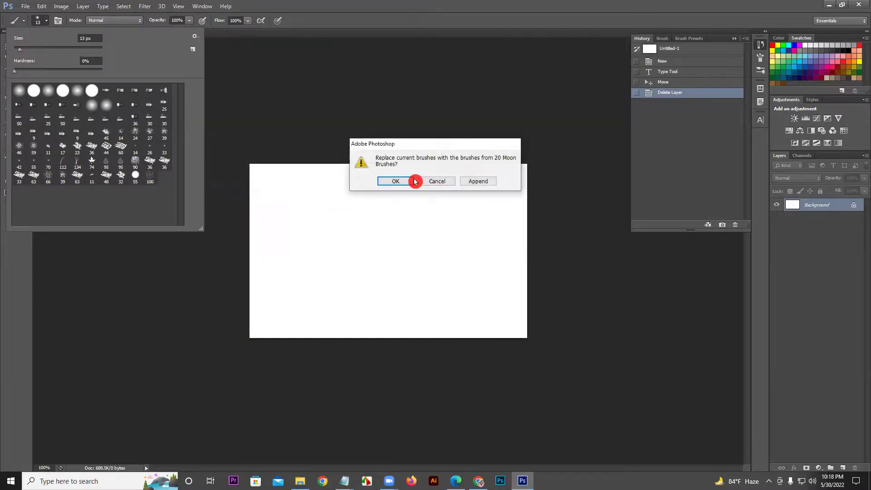
{"action": "left_click", "coordinate": [479, 180]}
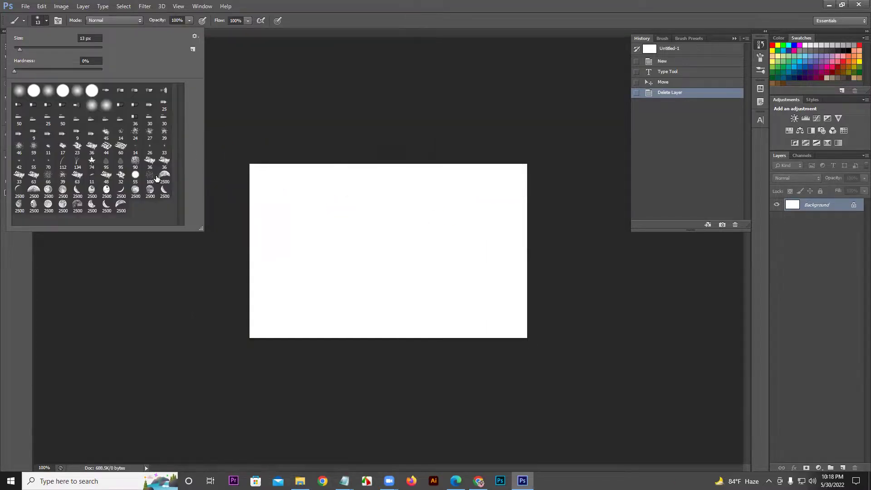
Step: Test-stamp the 2500 px moon brush, undo it, and reduce the brush size to 87 px
{"action": "left_click", "coordinate": [164, 180]}
{"action": "left_click", "coordinate": [440, 224]}
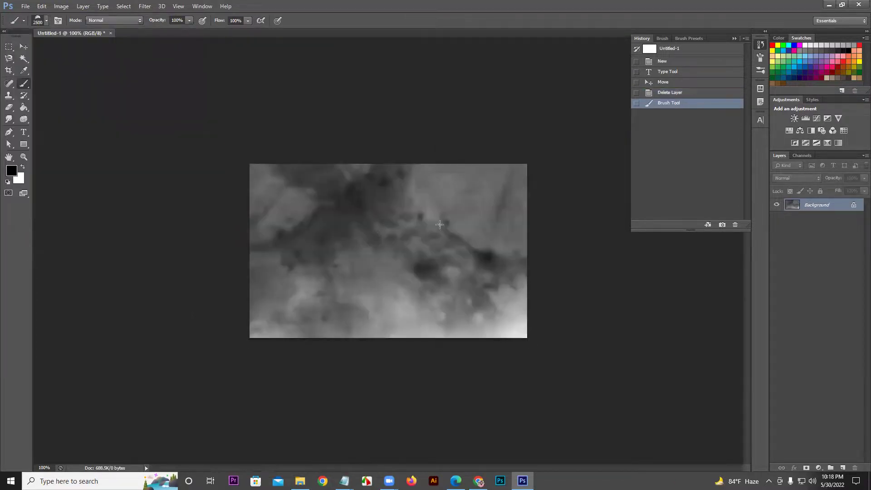
{"action": "key", "text": "ctrl+z"}
{"action": "right_click", "coordinate": [411, 217]}
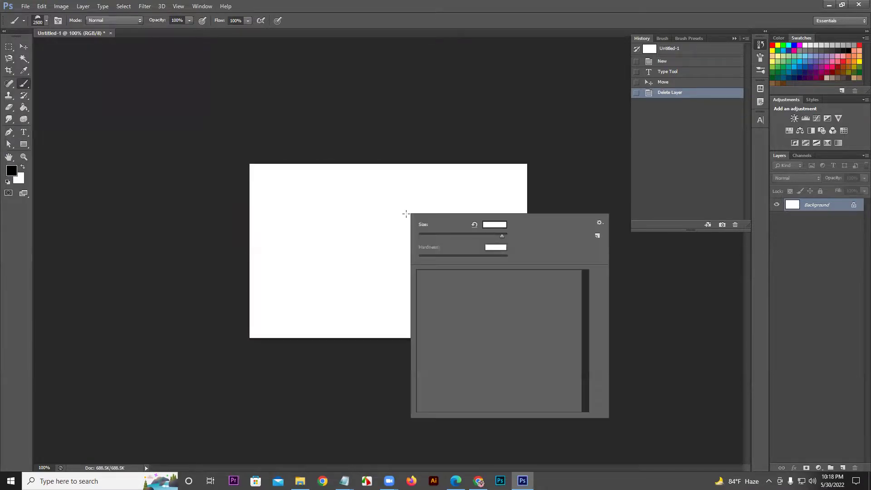
{"action": "left_click_drag", "start_coordinate": [512, 236], "coordinate": [450, 235]}
Step: Undo a small moon test stamp and replace the current brushes with Basic Brushes
{"action": "left_click", "coordinate": [396, 173]}
{"action": "key", "text": "ctrl+z"}
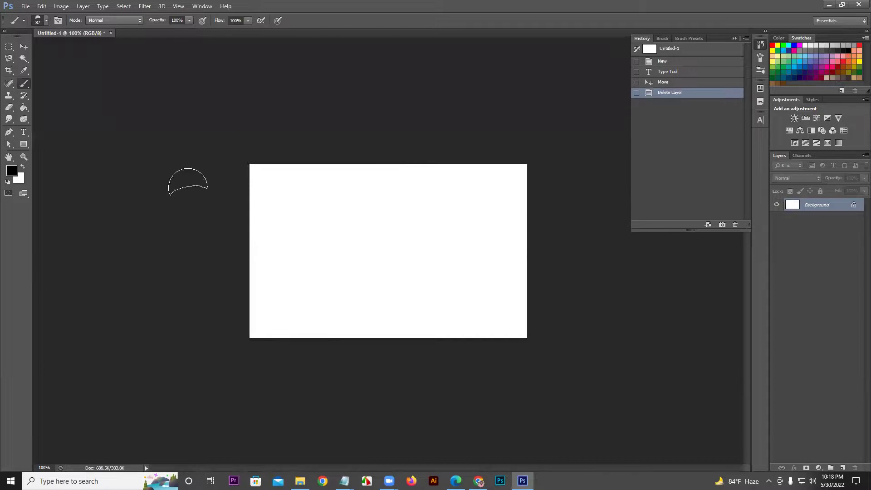
{"action": "left_click", "coordinate": [40, 23]}
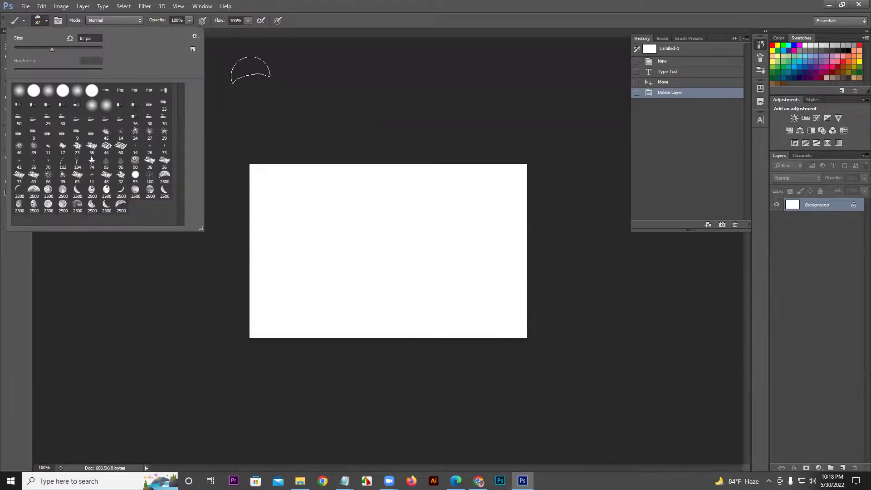
{"action": "left_click", "coordinate": [196, 38]}
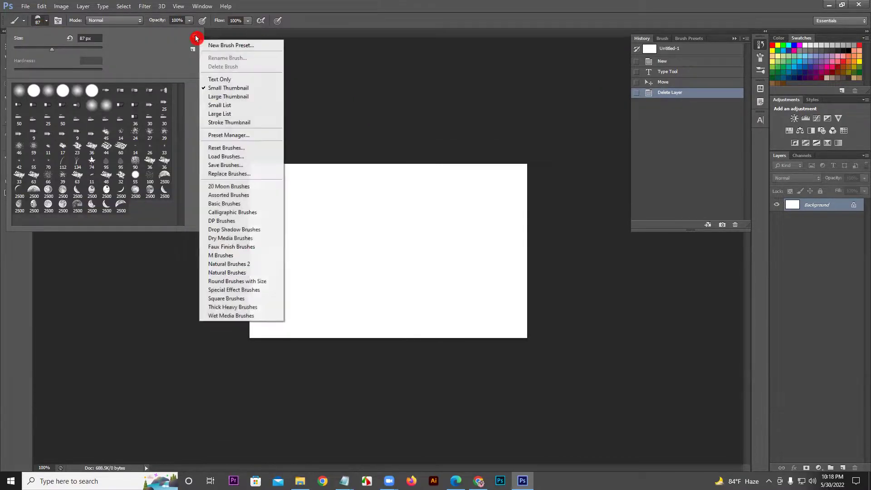
{"action": "left_click", "coordinate": [231, 204]}
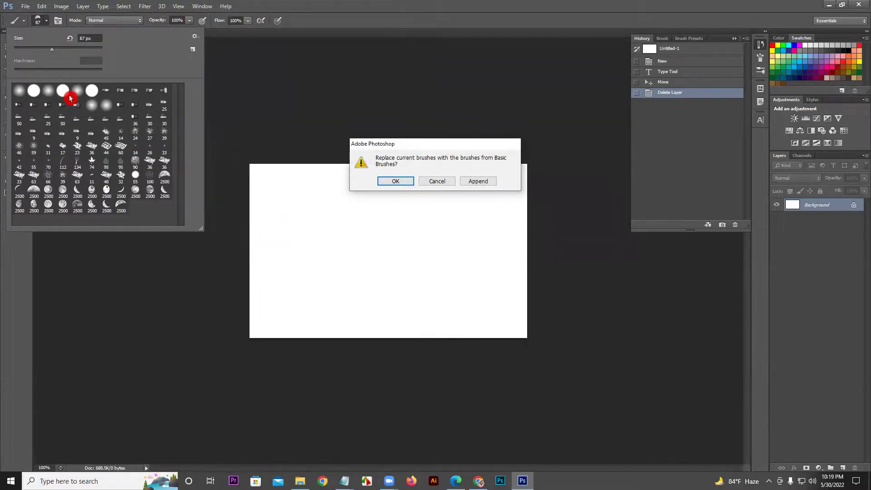
{"action": "left_click", "coordinate": [389, 181]}
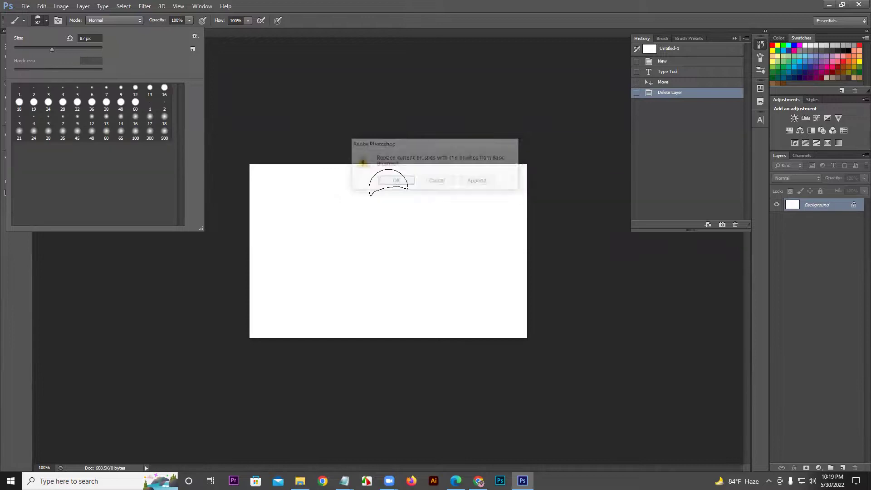
Step: Append the 20 Moon Brushes set again alongside the basic ones and close the presets list
{"action": "left_click", "coordinate": [195, 36]}
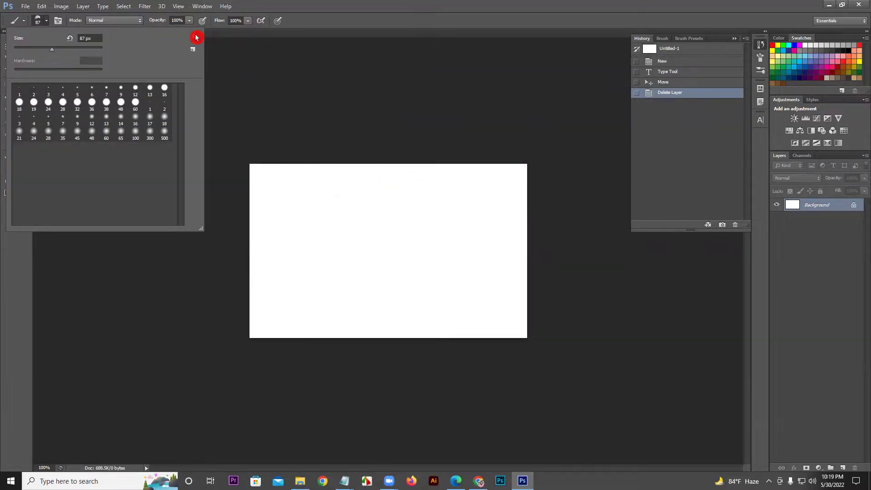
{"action": "left_click", "coordinate": [238, 186]}
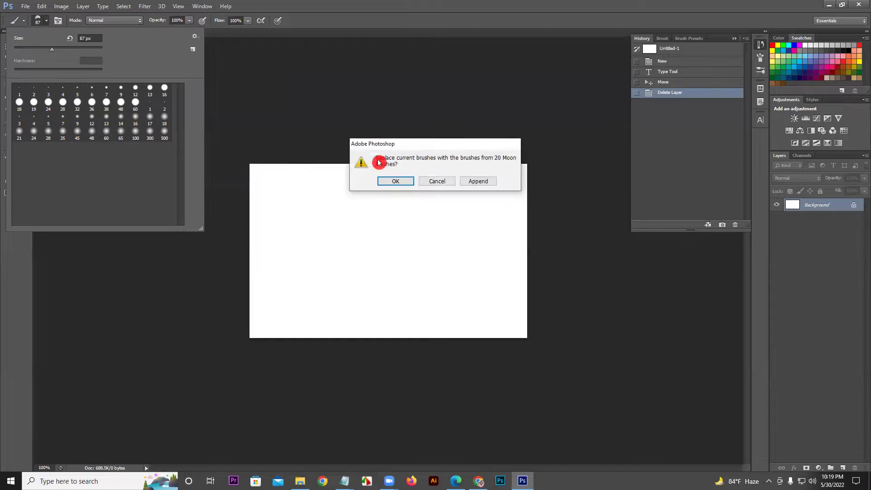
{"action": "left_click", "coordinate": [479, 180]}
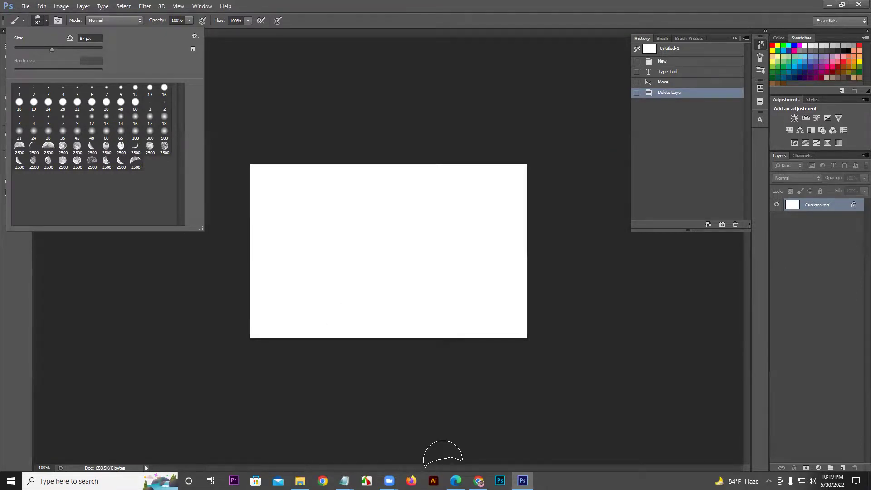
{"action": "left_click", "coordinate": [443, 454]}
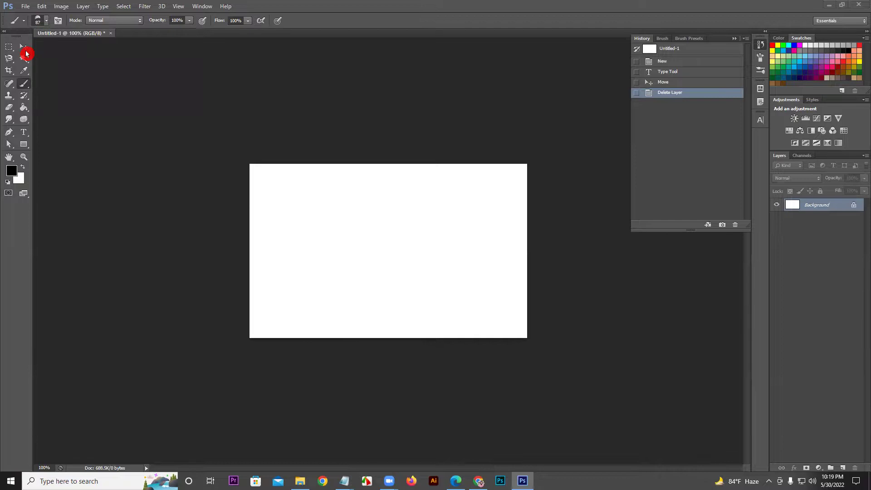
Step: Open the elephant PNG image from the Class 04 folder
{"action": "left_click", "coordinate": [26, 7]}
{"action": "left_click", "coordinate": [31, 25]}
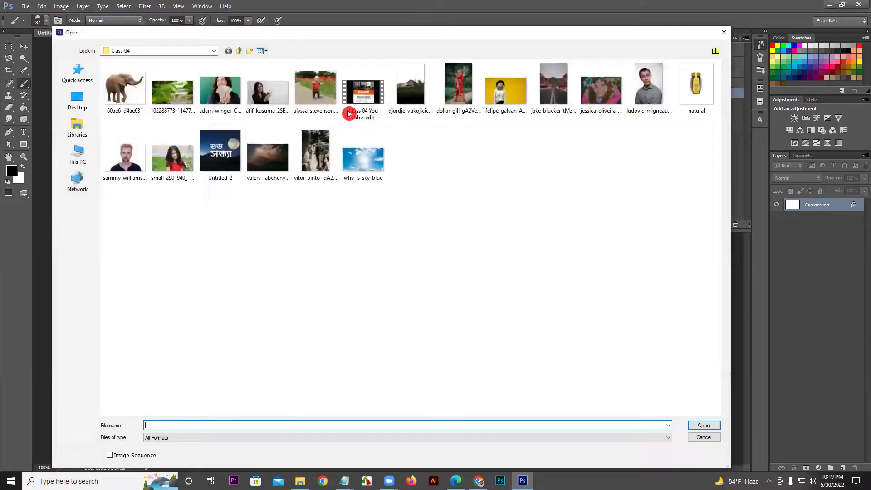
{"action": "left_click", "coordinate": [129, 90]}
{"action": "left_click", "coordinate": [704, 426]}
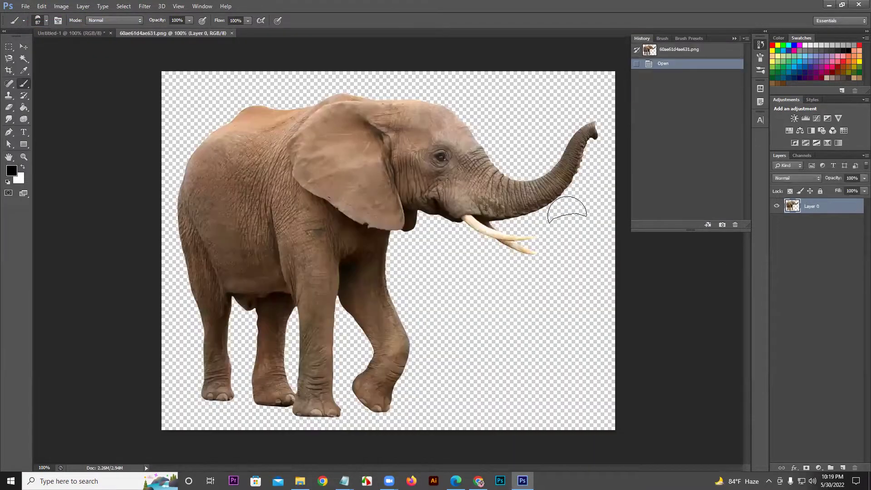
Step: Define the elephant image as a brush preset with the default name, then return to Untitled-1
{"action": "left_click", "coordinate": [23, 47]}
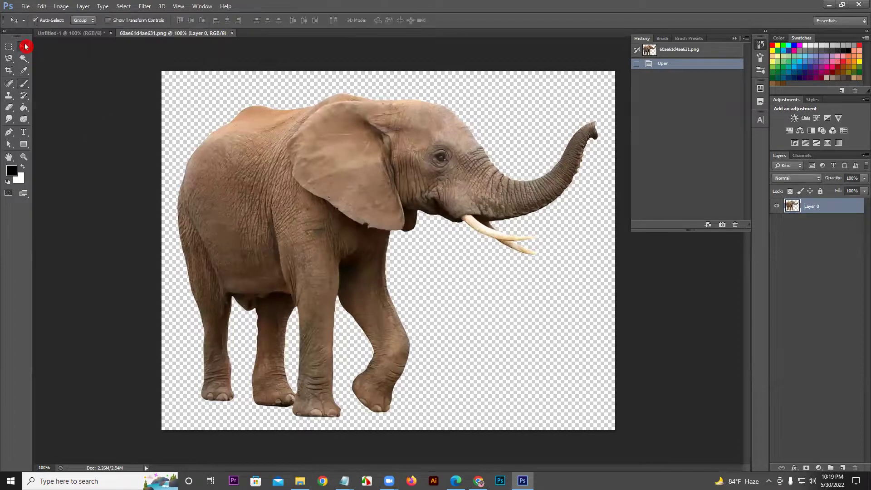
{"action": "left_click", "coordinate": [48, 6]}
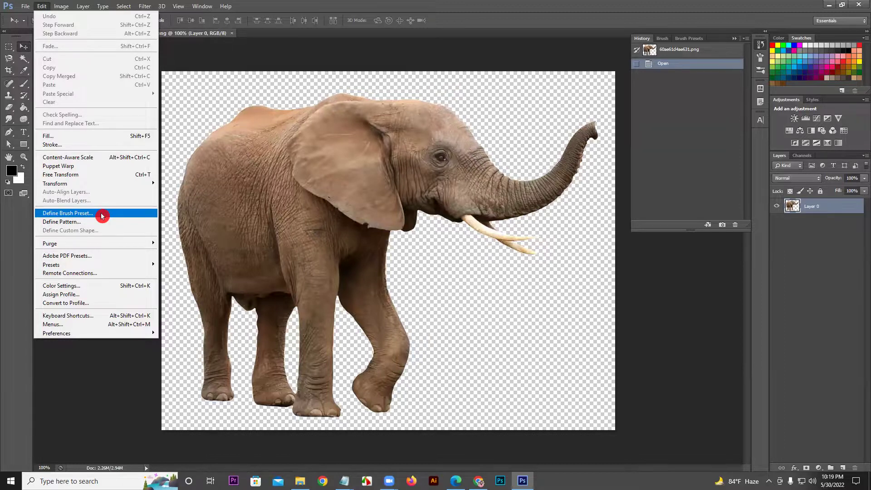
{"action": "left_click", "coordinate": [68, 214]}
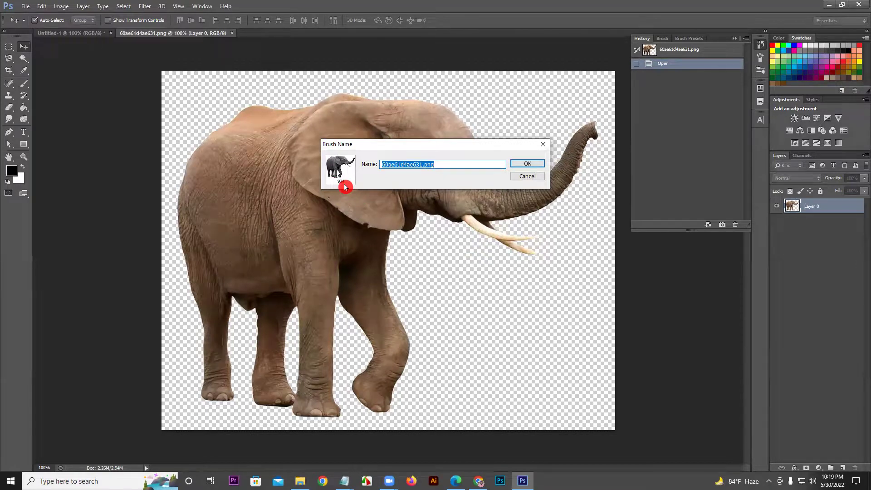
{"action": "left_click", "coordinate": [527, 164]}
{"action": "left_click", "coordinate": [50, 33]}
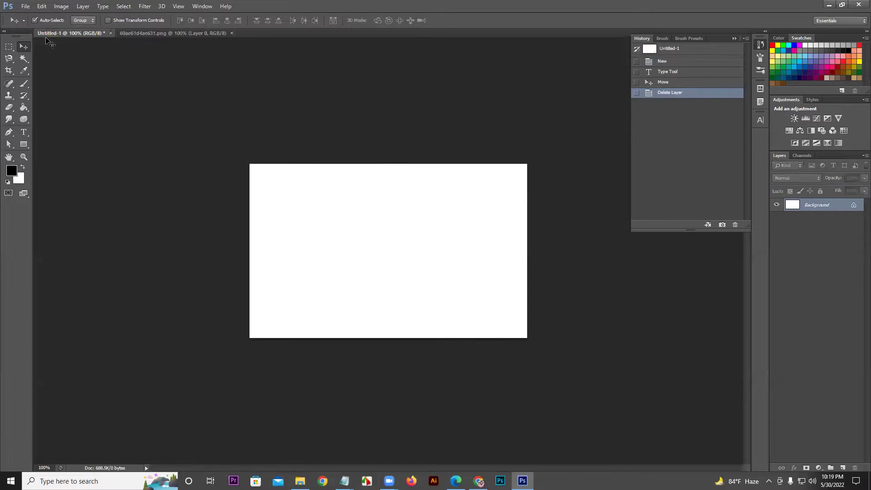
Step: Select the 934 px elephant brush at 170 px and stamp two grey elephants
{"action": "left_click", "coordinate": [24, 84]}
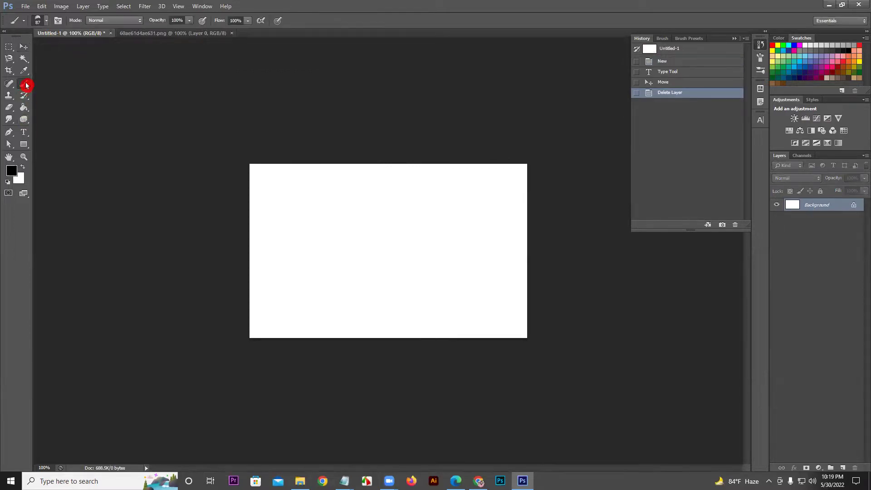
{"action": "left_click", "coordinate": [38, 20]}
{"action": "left_click", "coordinate": [150, 161]}
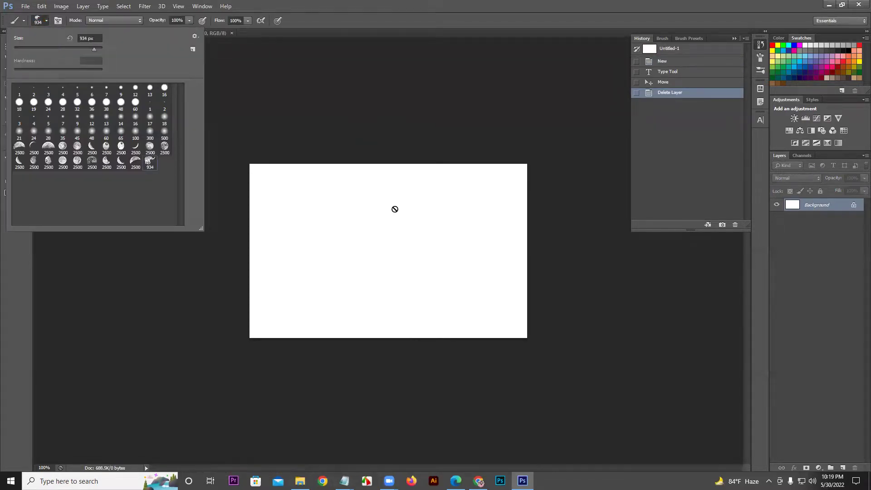
{"action": "mouse_move", "coordinate": [106, 64]}
{"action": "left_mouse_down"}
{"action": "mouse_move", "coordinate": [97, 52]}
{"action": "mouse_move", "coordinate": [75, 54]}
{"action": "left_mouse_up"}
{"action": "left_click", "coordinate": [433, 268]}
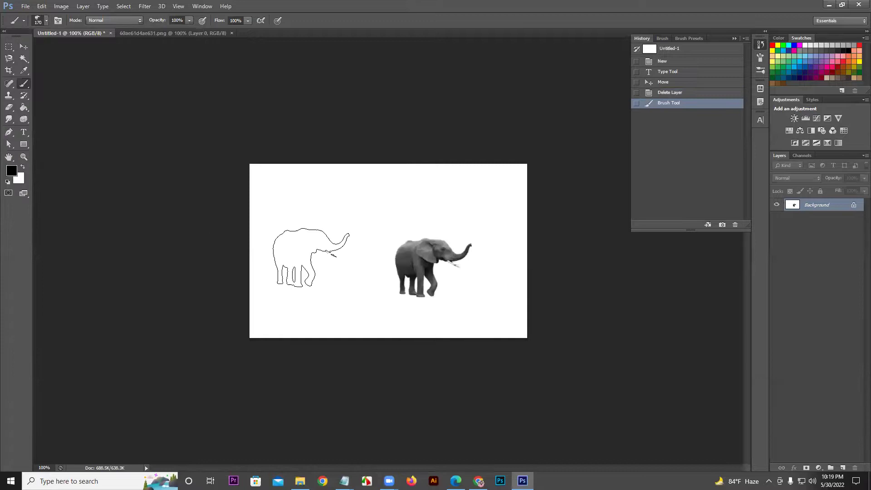
{"action": "left_click", "coordinate": [307, 242]}
Step: Switch the foreground colour to red and stamp two red elephants
{"action": "left_click", "coordinate": [11, 172]}
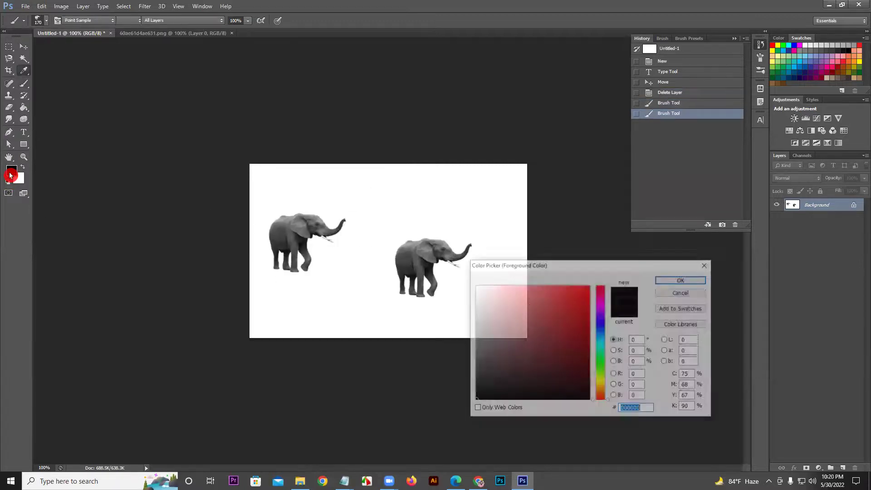
{"action": "left_click", "coordinate": [589, 286]}
{"action": "left_click", "coordinate": [682, 280]}
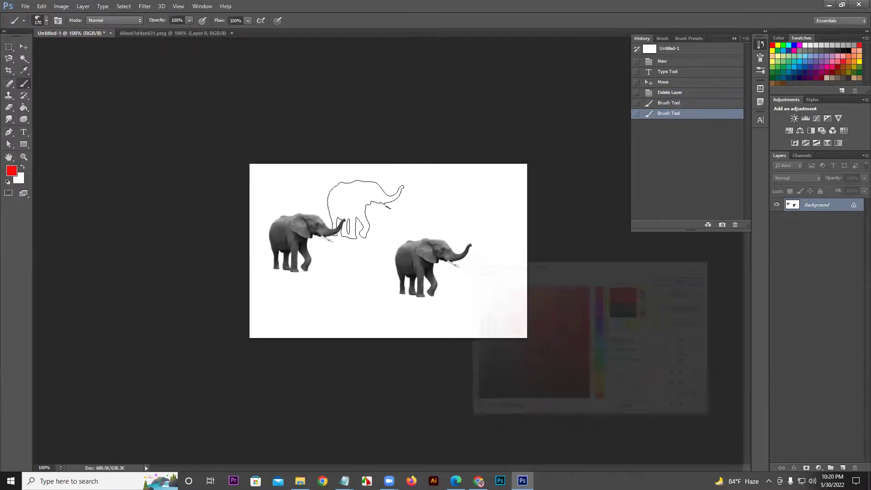
{"action": "left_click", "coordinate": [388, 201]}
{"action": "left_click", "coordinate": [369, 280]}
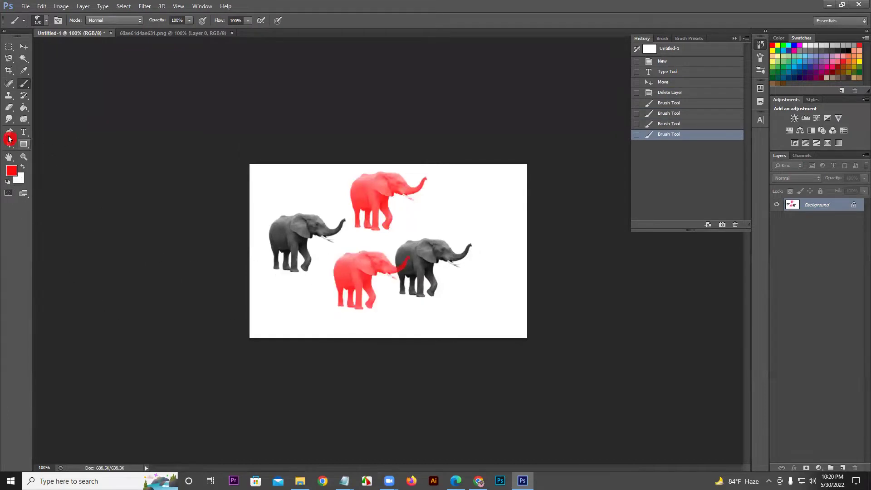
Step: Switch the foreground colour to blue and stamp blue elephants at upper and lower right
{"action": "left_click", "coordinate": [13, 172]}
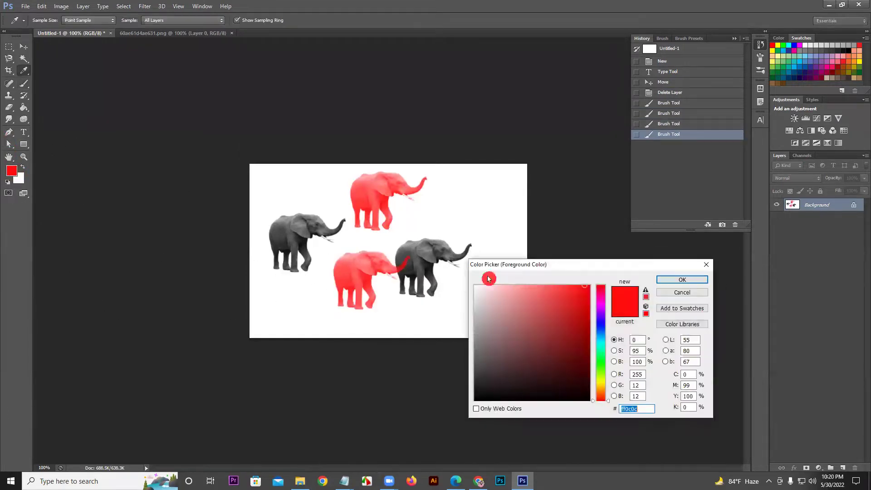
{"action": "left_click", "coordinate": [600, 321]}
{"action": "left_click", "coordinate": [682, 280]}
{"action": "left_click", "coordinate": [481, 210]}
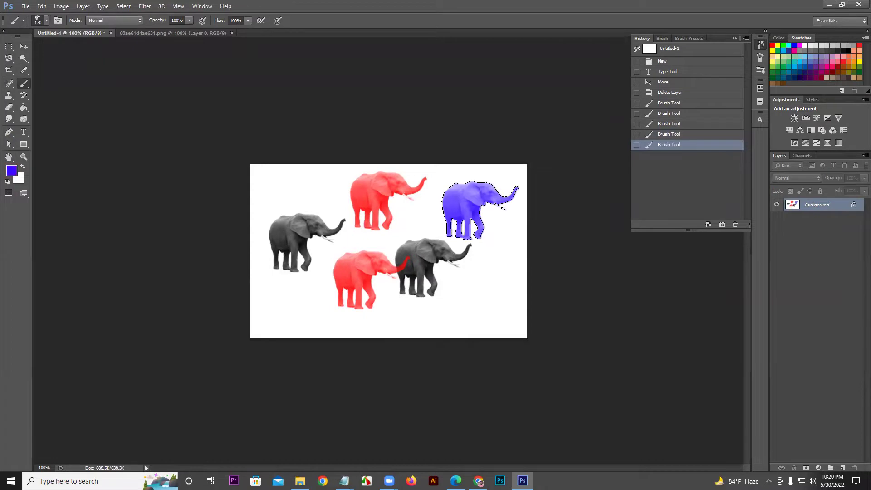
{"action": "left_click", "coordinate": [486, 297]}
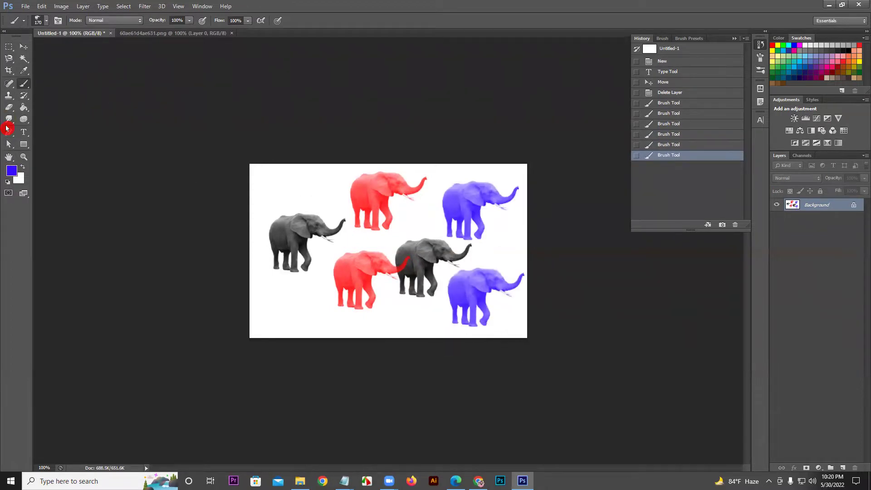
Step: Stamp a yellow elephant at lower left, then fill the canvas white to erase all stamps
{"action": "left_click", "coordinate": [16, 173]}
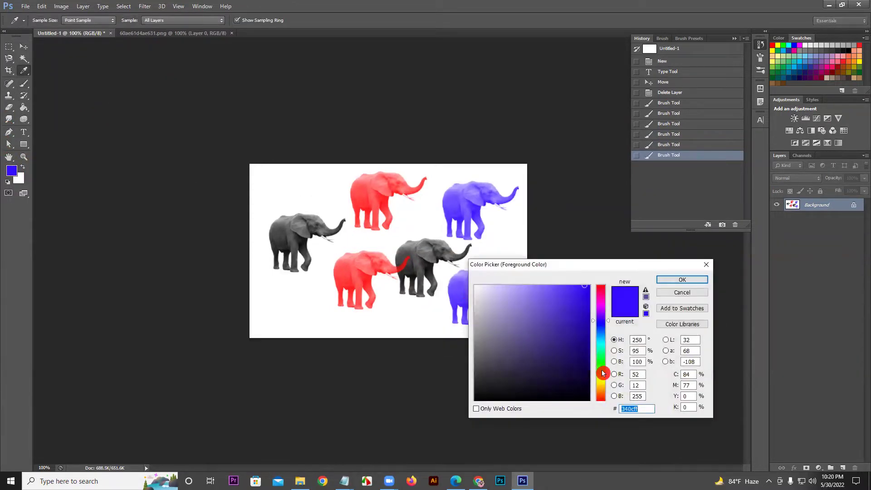
{"action": "left_click", "coordinate": [601, 384]}
{"action": "left_click", "coordinate": [682, 280]}
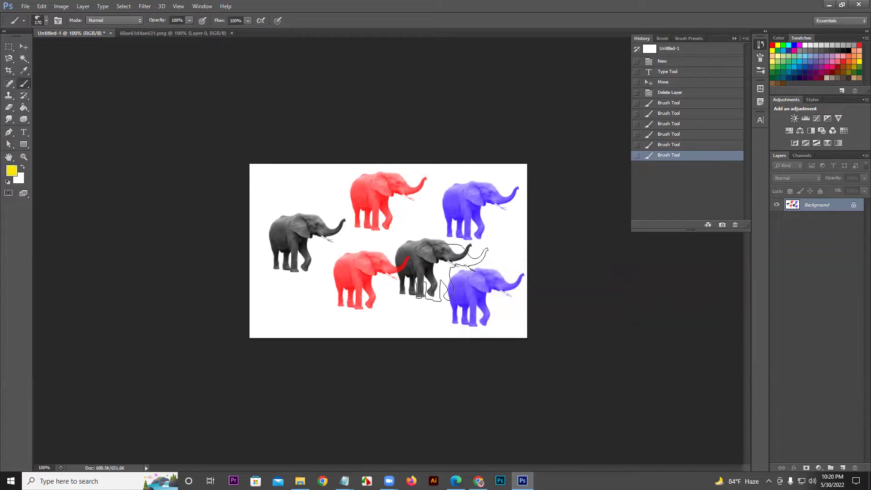
{"action": "left_click", "coordinate": [292, 304]}
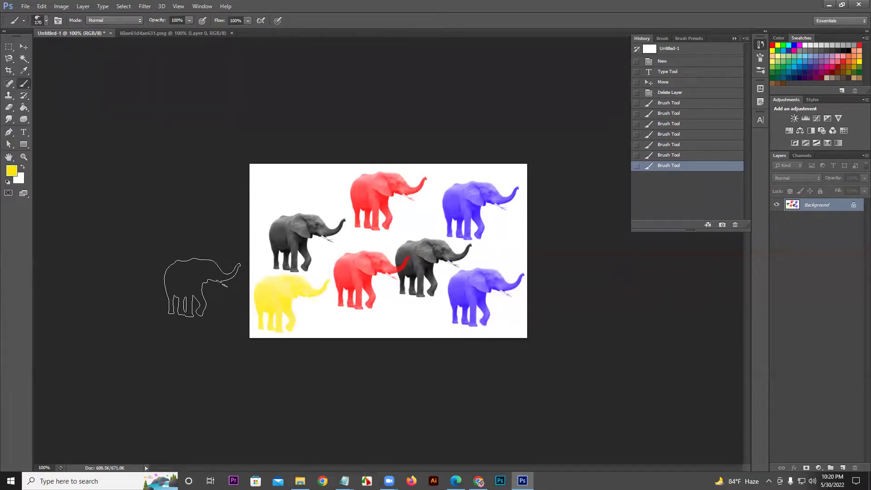
{"action": "key", "text": "ctrl+BackSpace"}
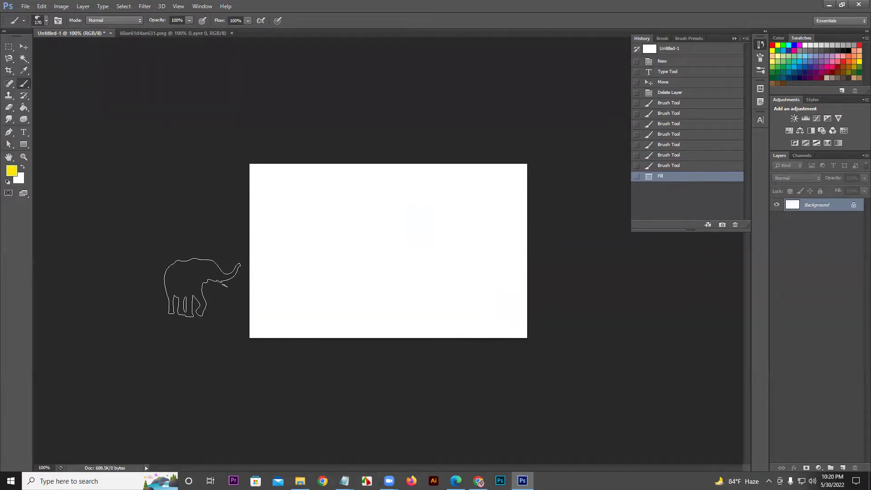